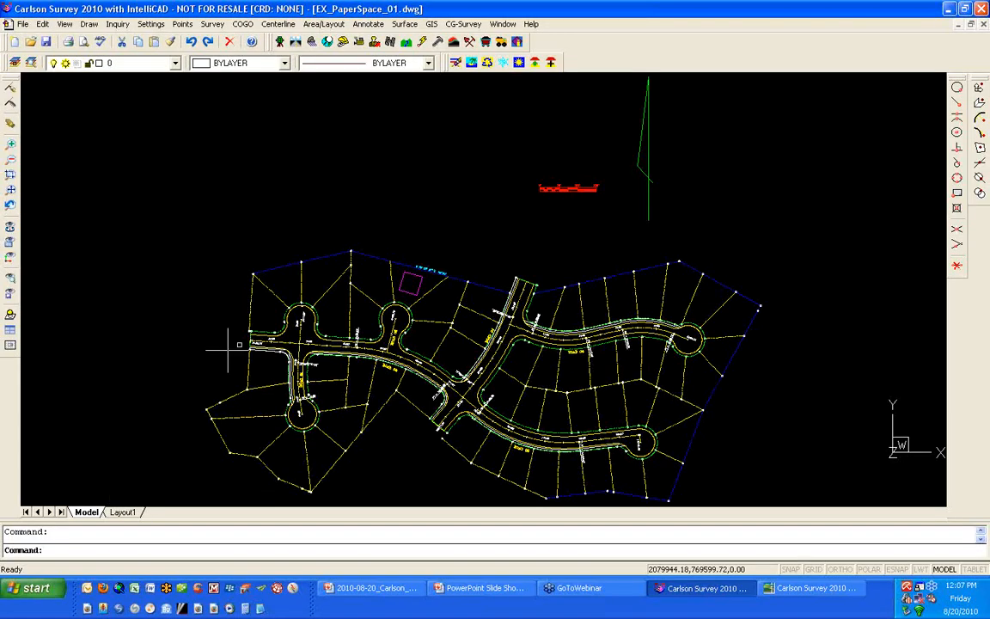
- Measure the boundary line labelled S 75° 08' 27" E between its end points and check the distance in the prompt history
scroll(395, 290, "up", 2)
scroll(395, 291, "up", 4)
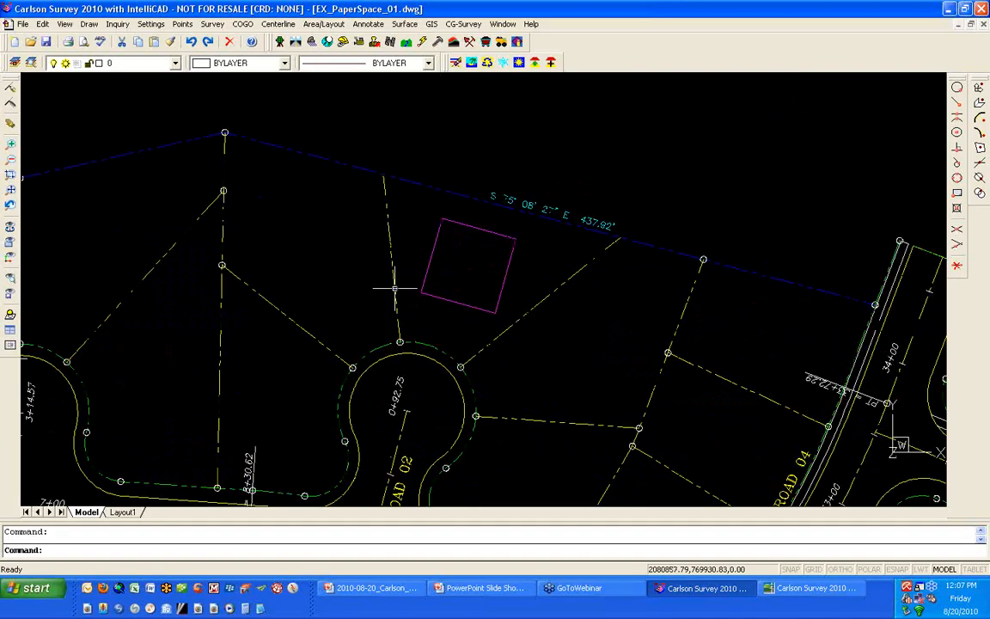
middle_click_drag(394, 285, 302, 375)
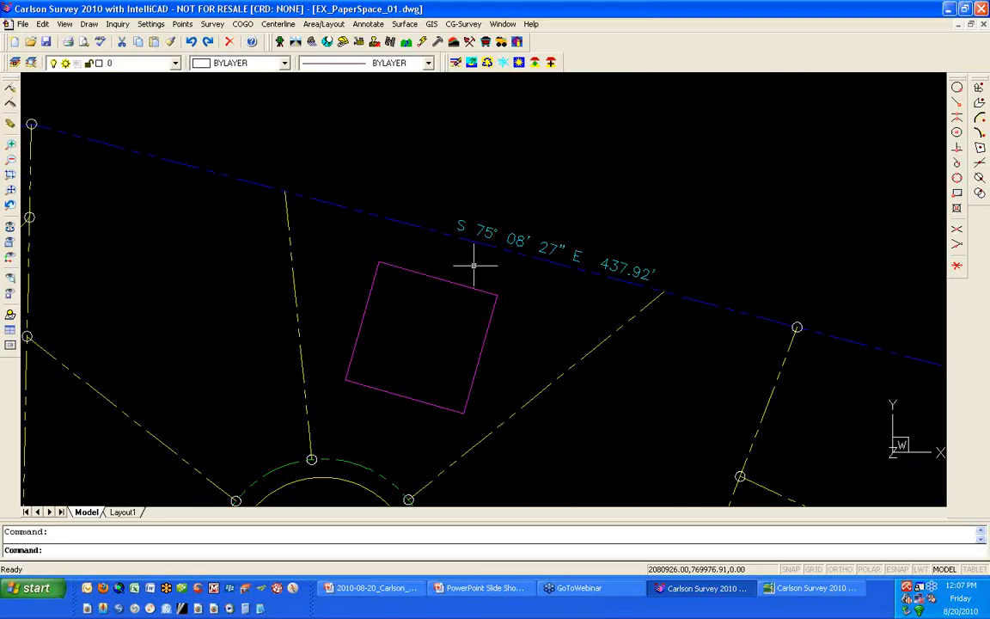
type("d")
key("Return")
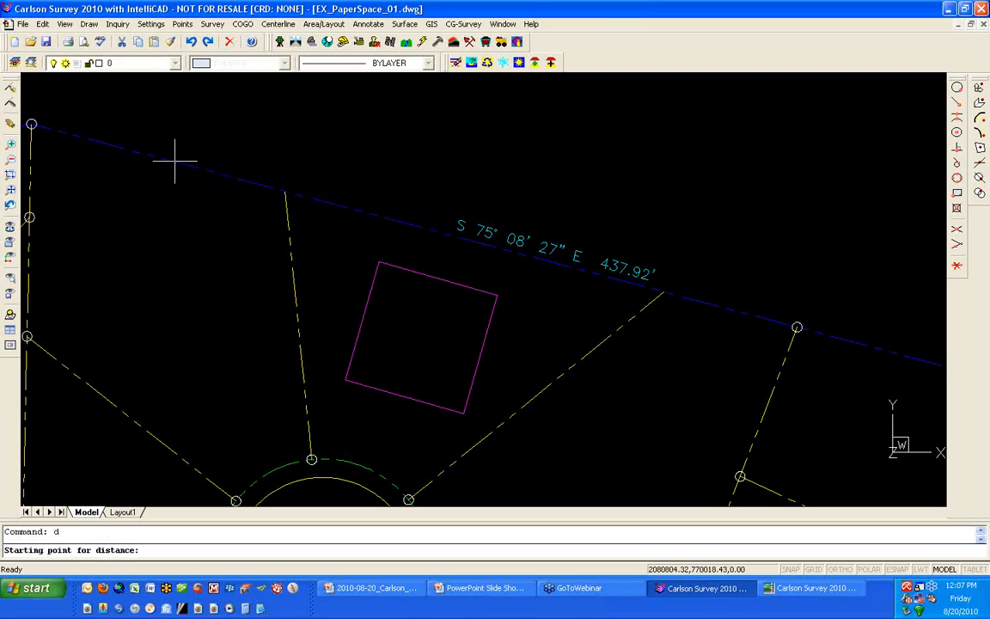
left_click(31, 125)
left_click(732, 307)
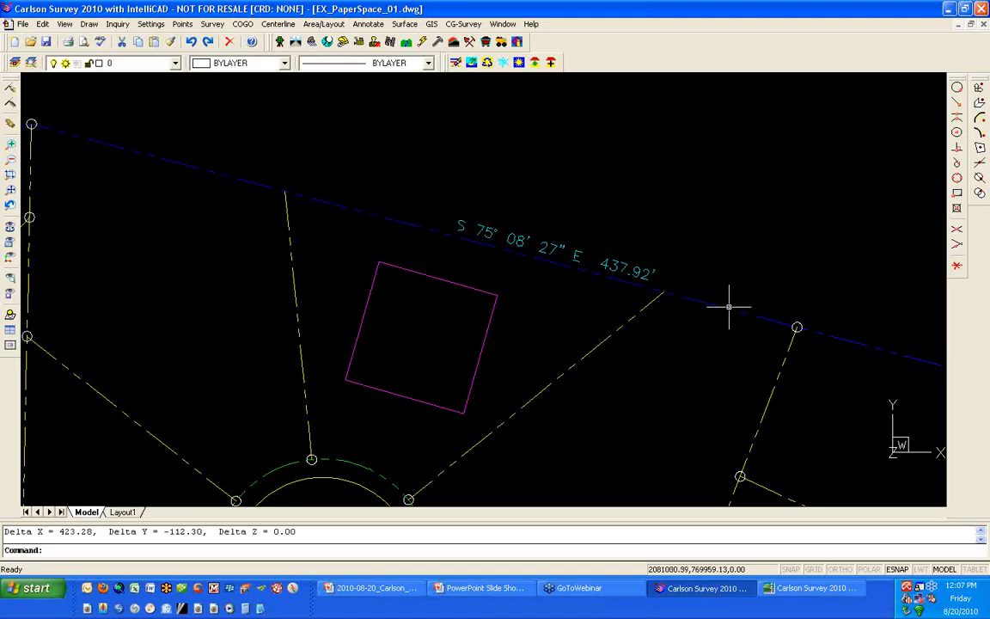
key("F2")
left_click_drag(183, 372, 108, 368)
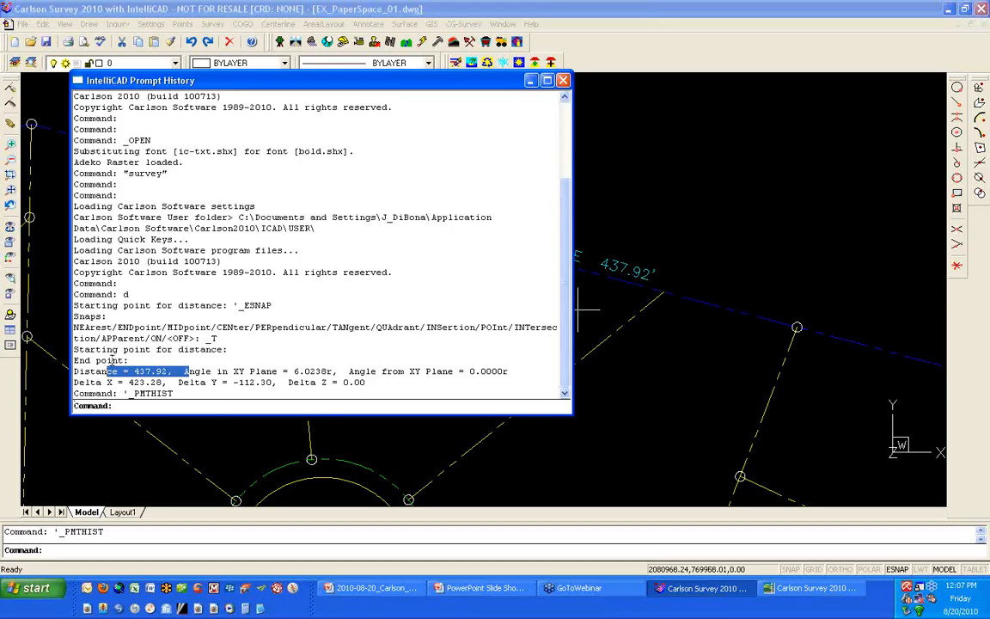
left_click(564, 81)
- Measure the upper edge of the magenta square and check the distance in the prompt history
type("dist")
key("Return")
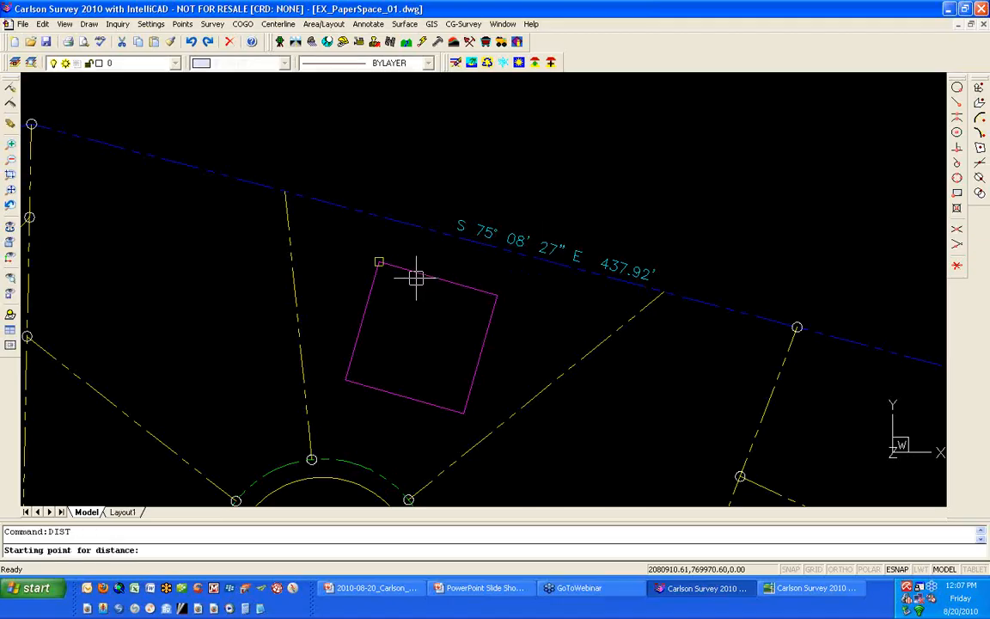
left_click(381, 263)
left_click(476, 299)
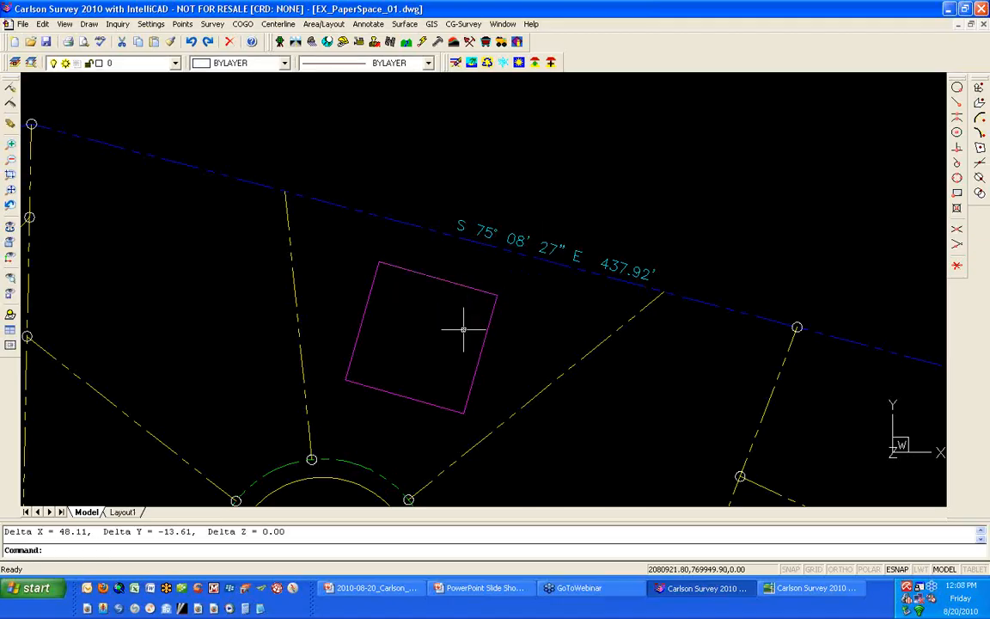
key("F2")
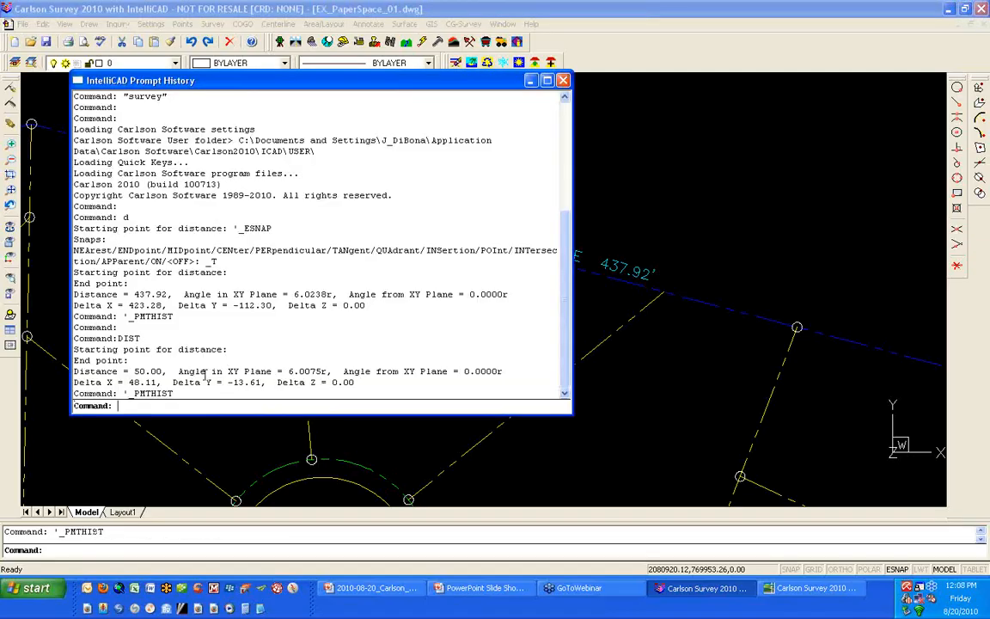
key("F2")
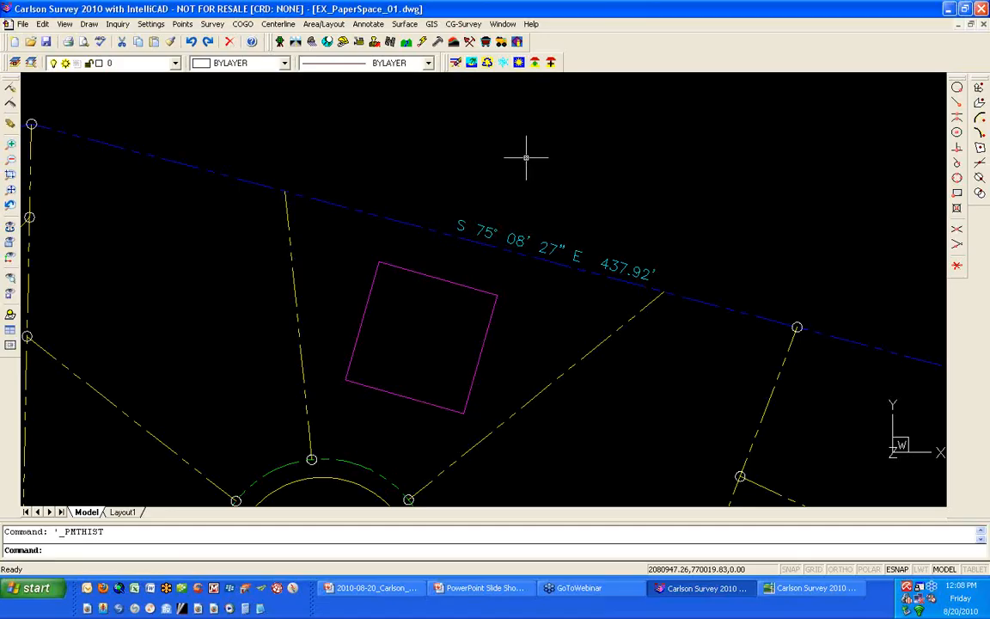
- Measure the red bar scale in model space from its 0' mark to its 50' mark
middle_click_drag(526, 158, 527, 161)
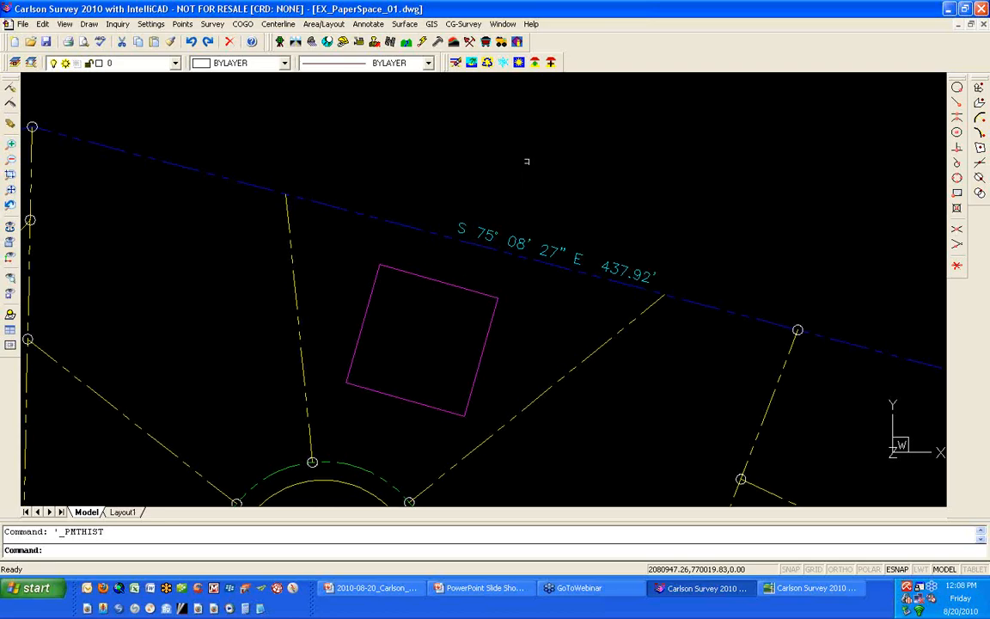
middle_click(527, 161)
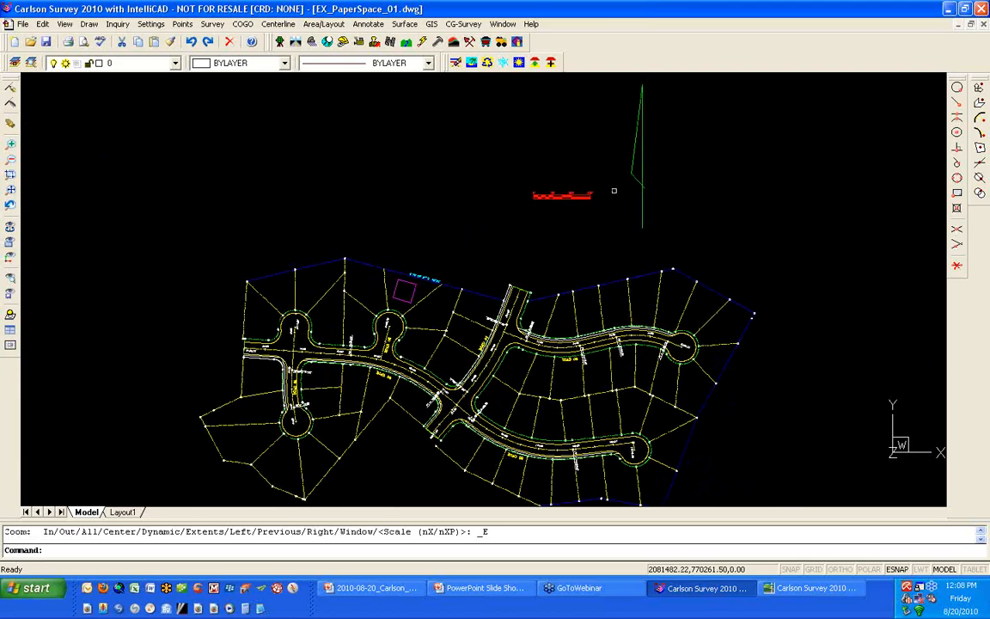
scroll(577, 215, "up", 3)
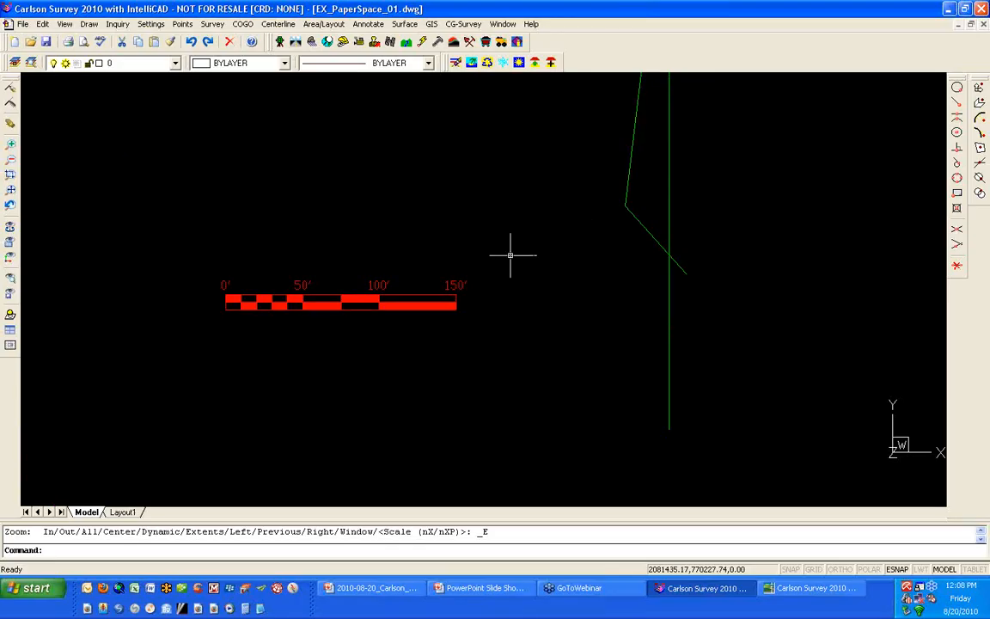
scroll(501, 261, "up", 2)
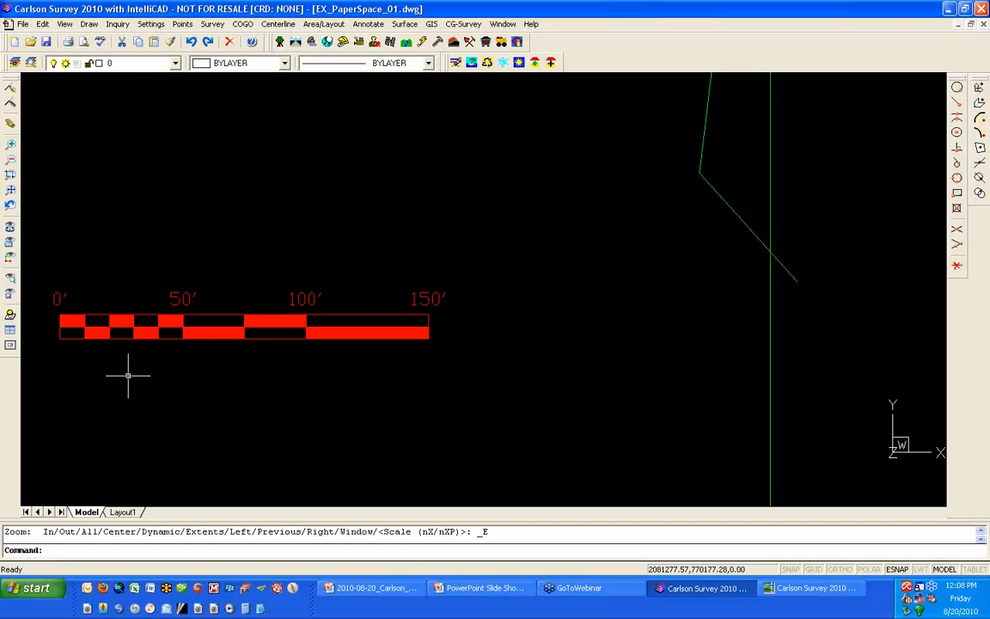
type("d")
key("Return")
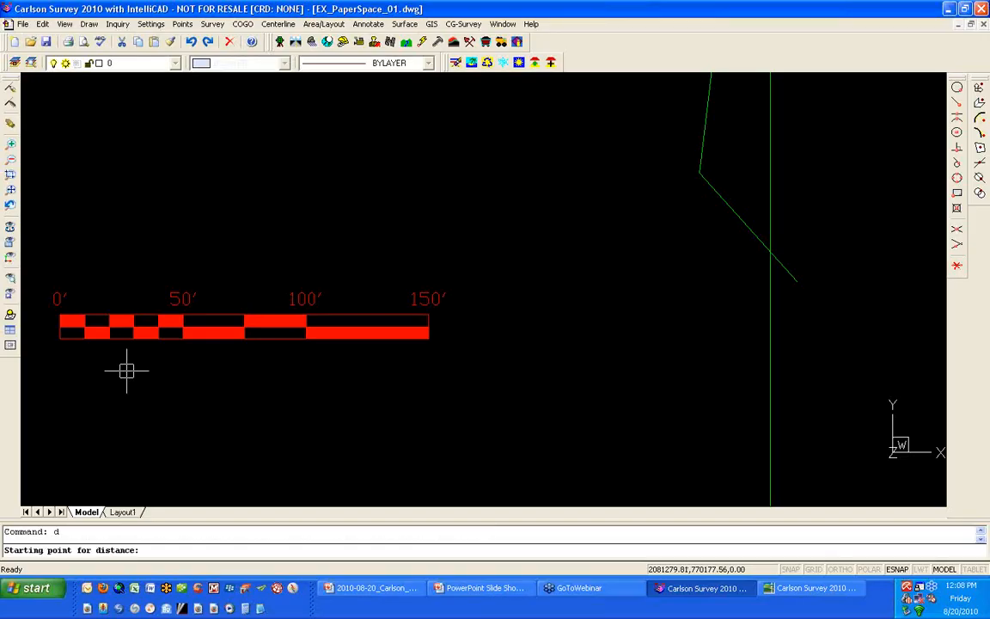
left_click(62, 319)
left_click(185, 315)
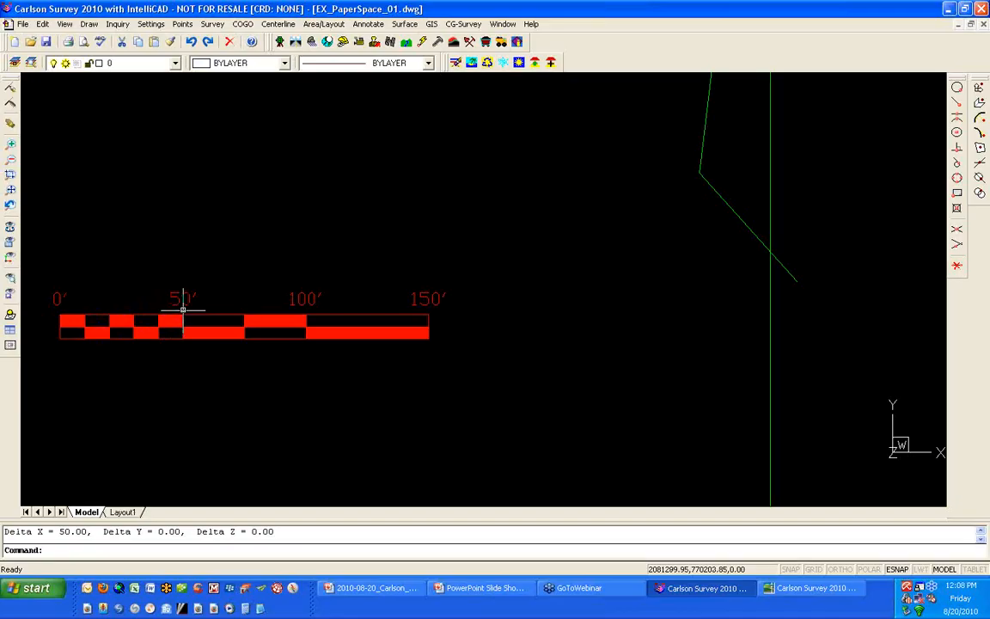
- Show the full extents of the drawing and switch from model space to Layout1
middle_click(180, 310)
middle_click(181, 309)
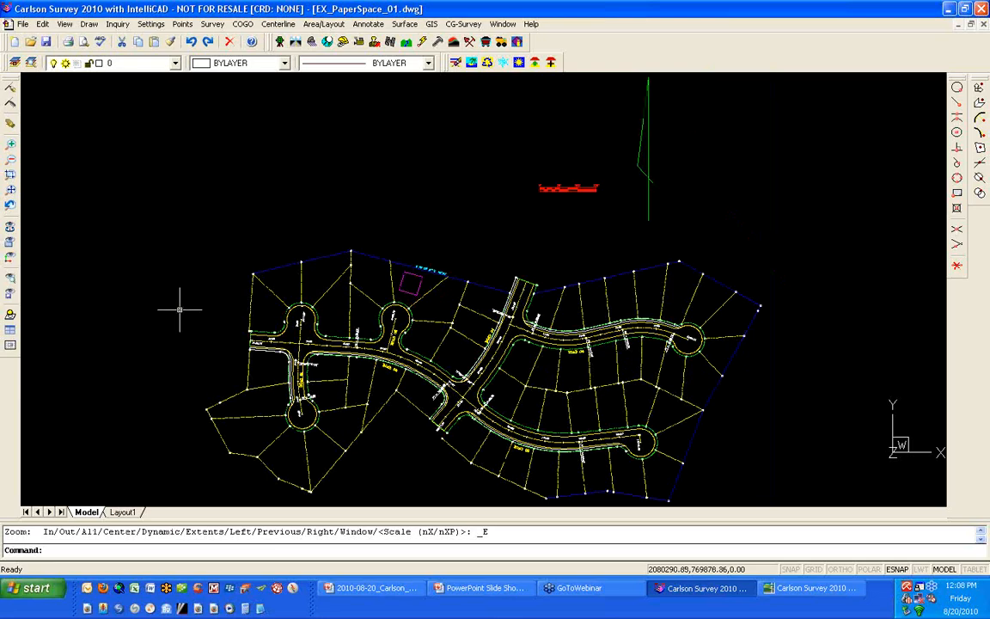
left_click(122, 513)
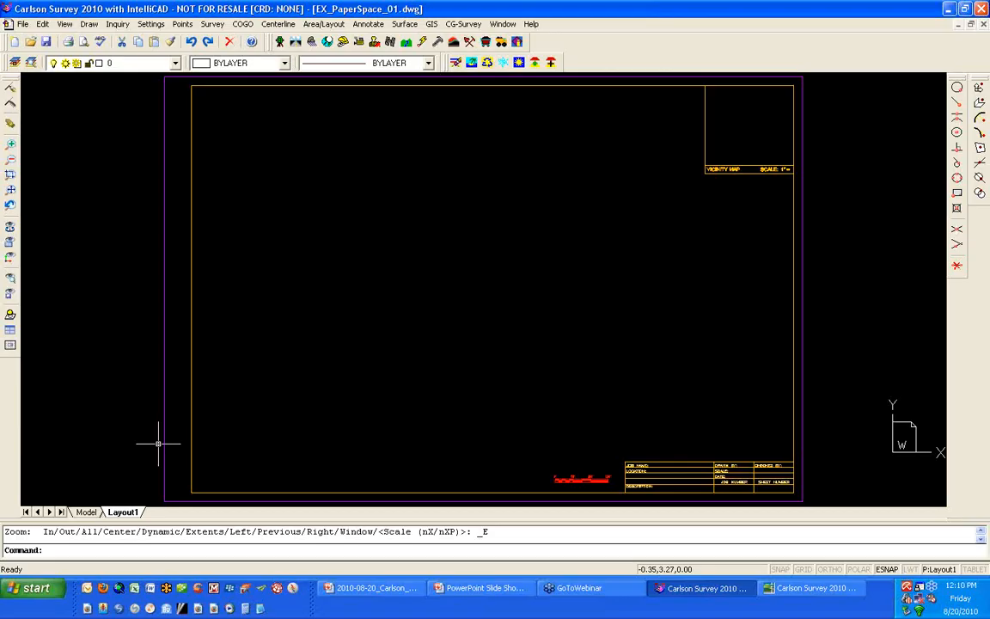
- Draw a closed four-sided polyline in the empty area to the left of the sheet border
type("pl")
key("Return")
left_click(49, 339)
left_click(48, 238)
left_click(85, 186)
left_click(103, 312)
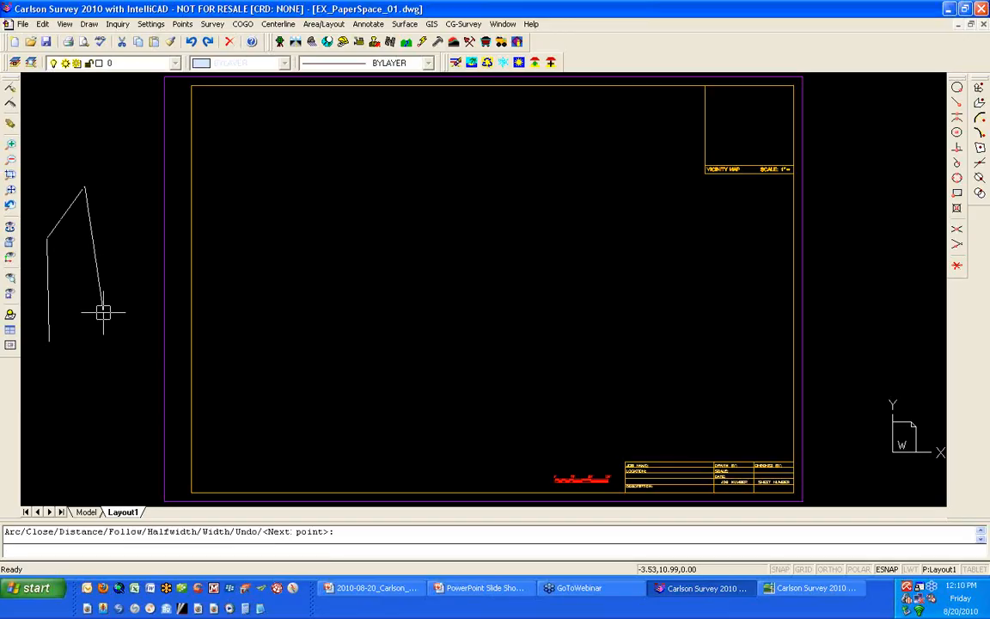
type("c")
key("Return")
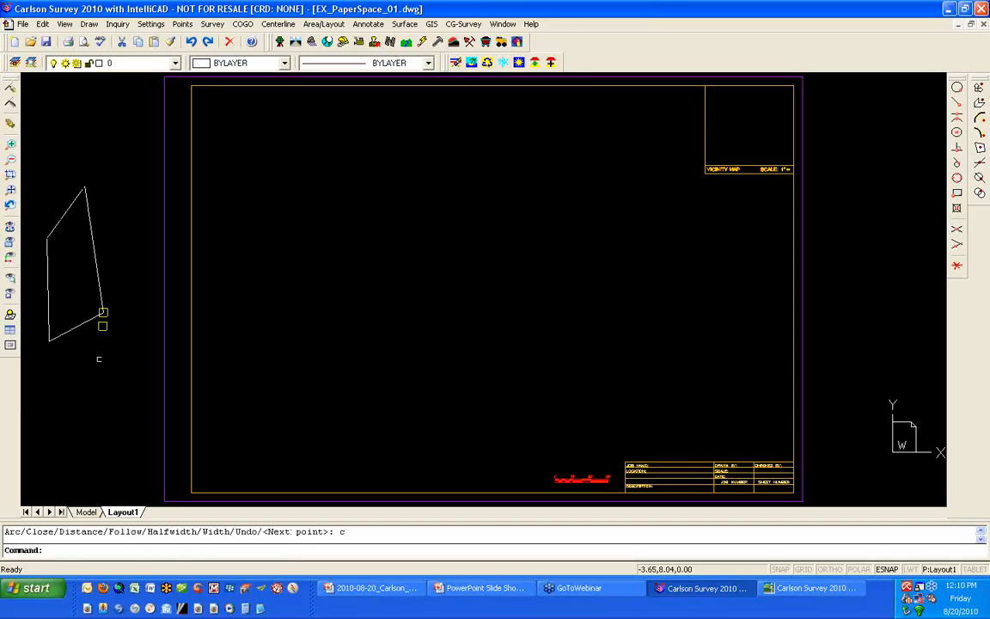
- Erase the four-sided polyline beside the sheet
scroll(98, 360, "down", 2)
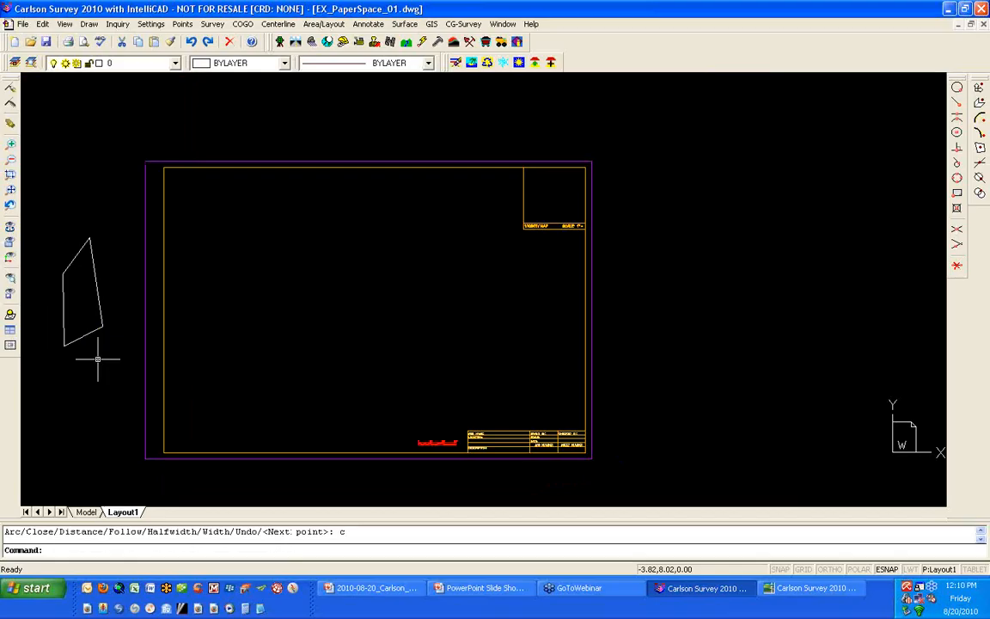
type("e")
key("Return")
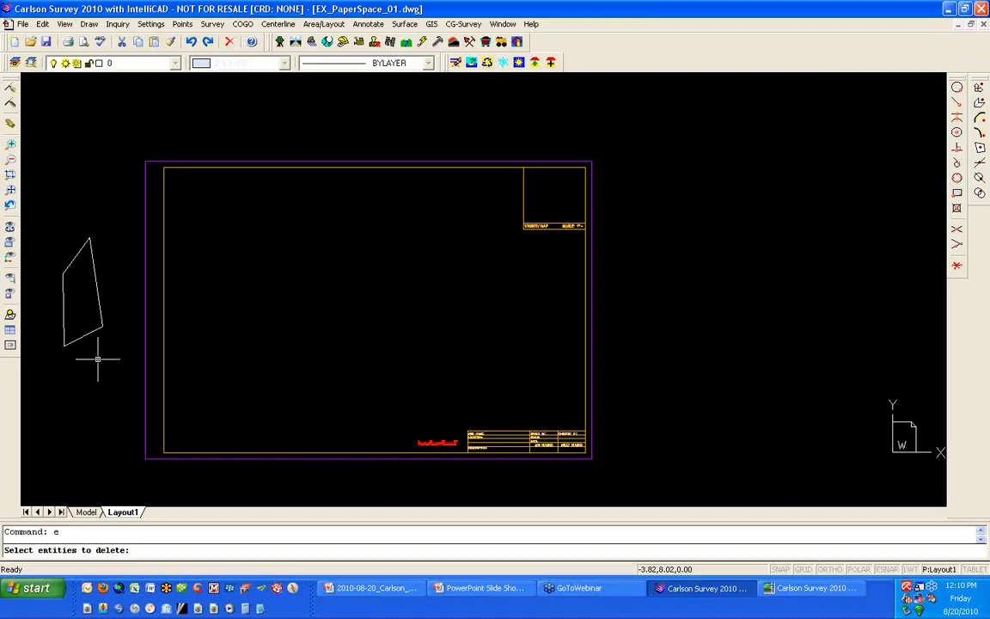
left_click(98, 359)
left_click(73, 302)
key("Return")
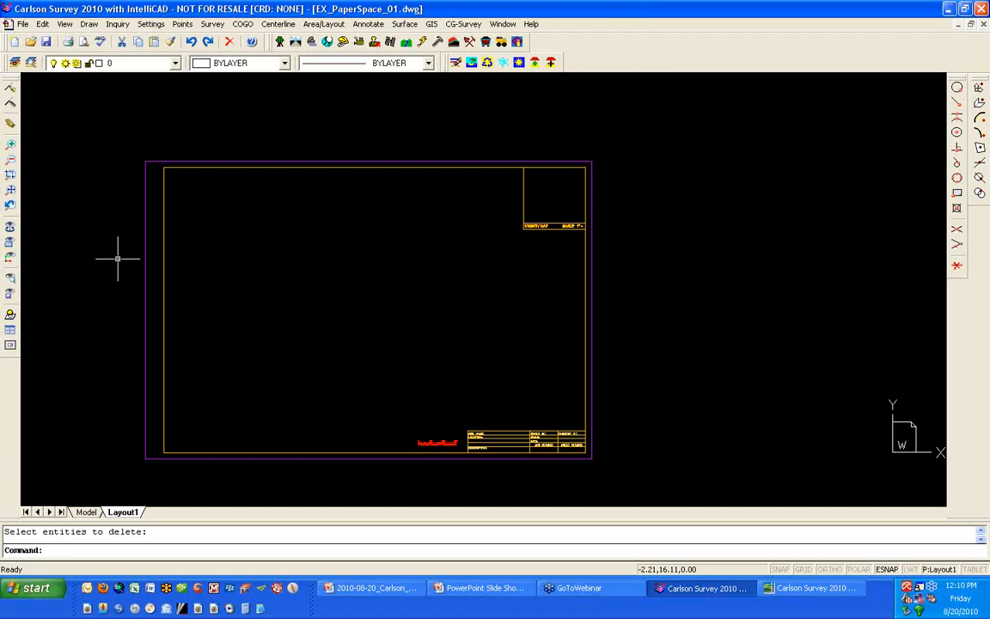
- Measure the upper edge of the purple outer sheet border from corner to corner
type("di")
key("Return")
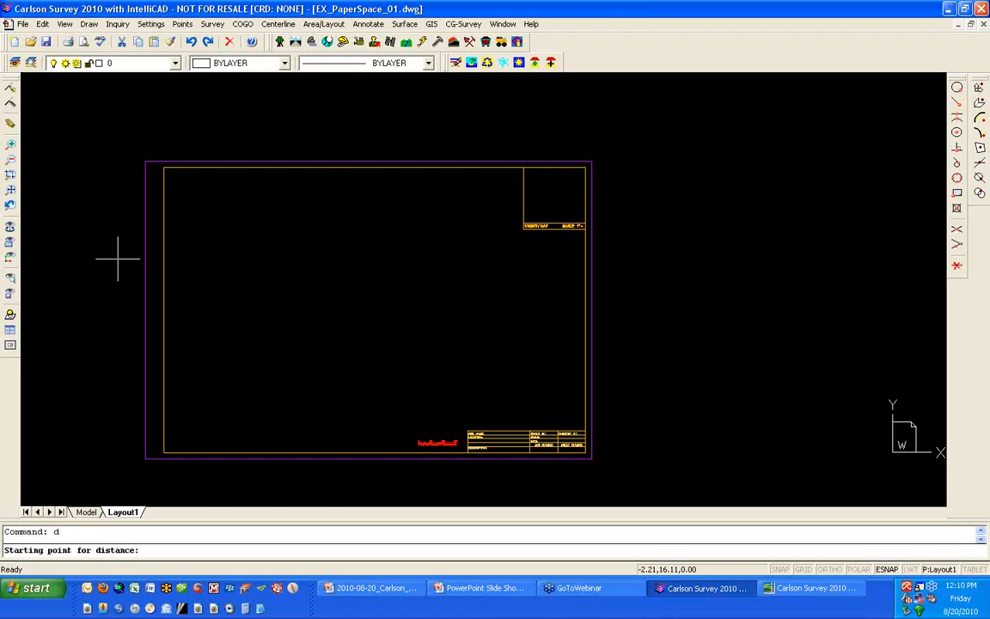
left_click(146, 162)
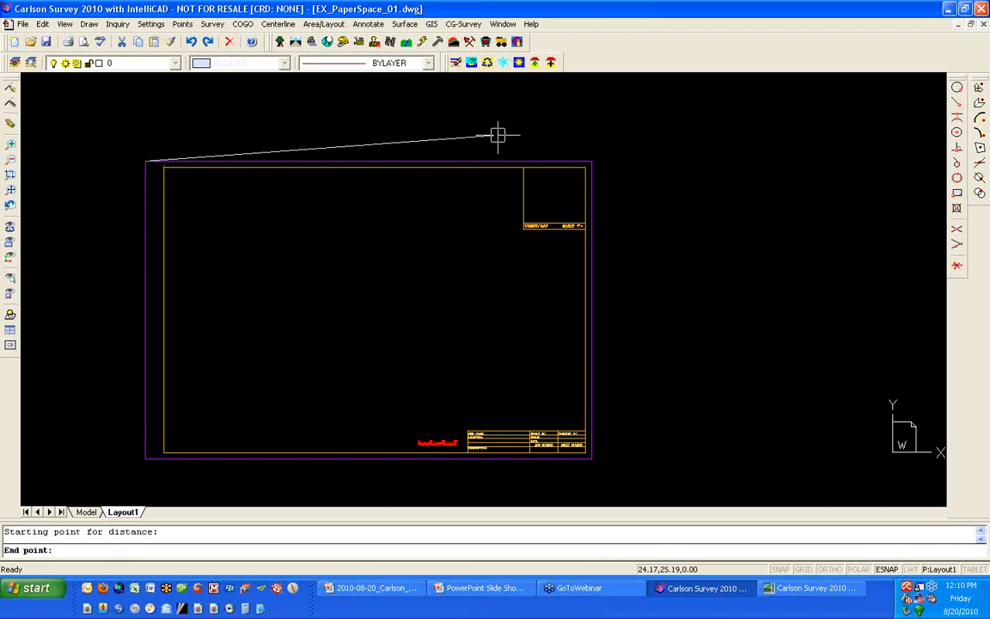
left_click(592, 156)
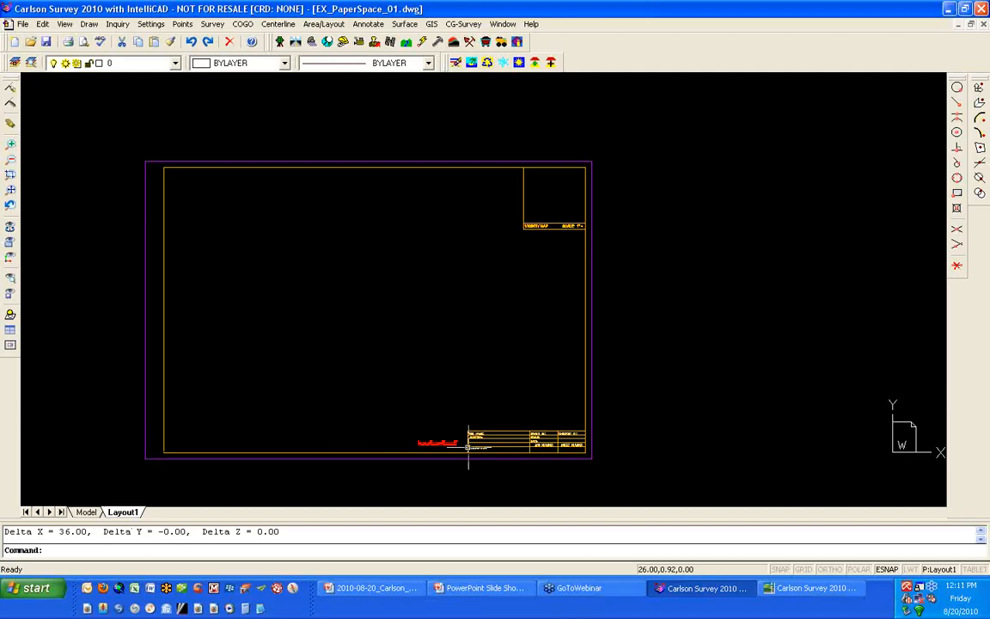
- Measure the layout's bar scale from its 0' mark to its 50' mark, then return to the full sheet view
scroll(435, 449, "up", 6)
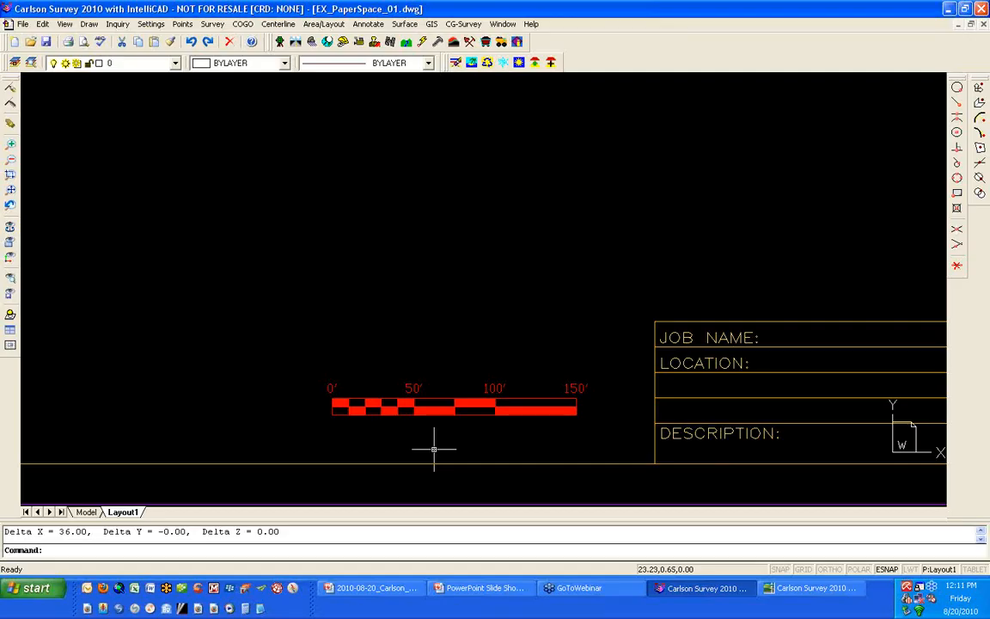
type("d")
key("Return")
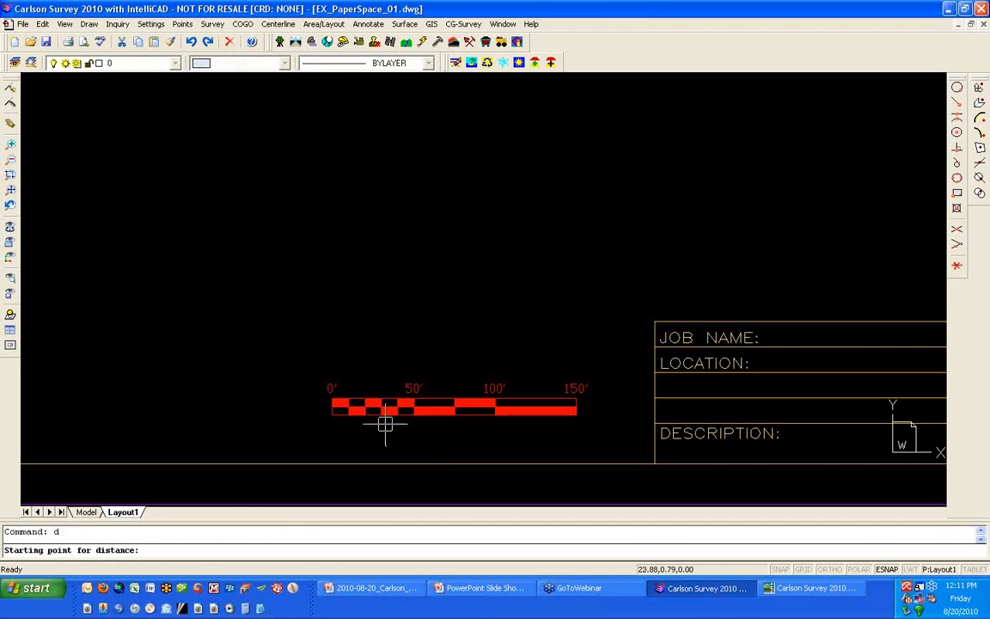
left_click(335, 393)
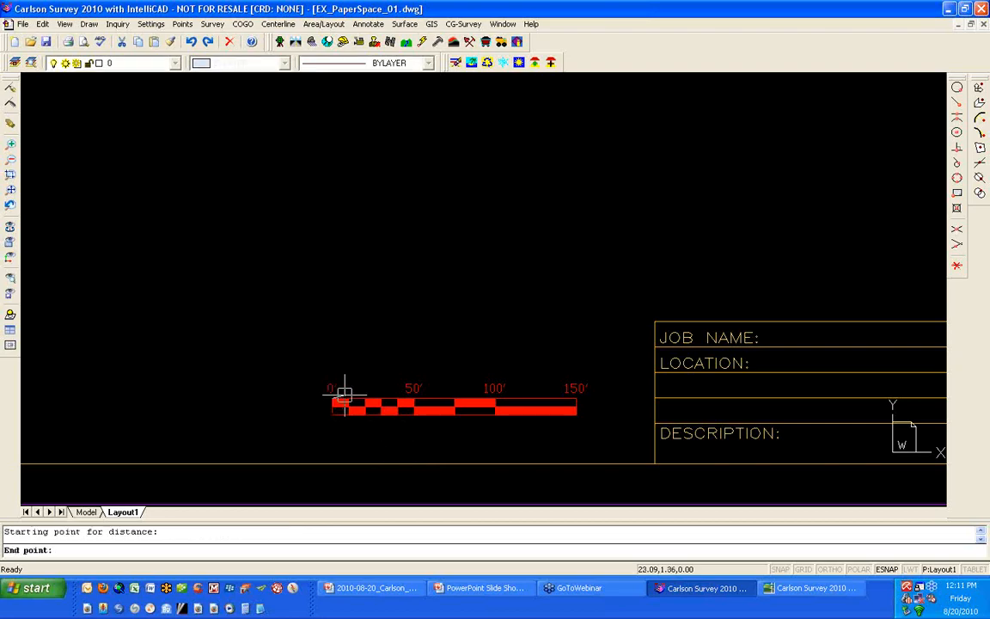
left_click(413, 395)
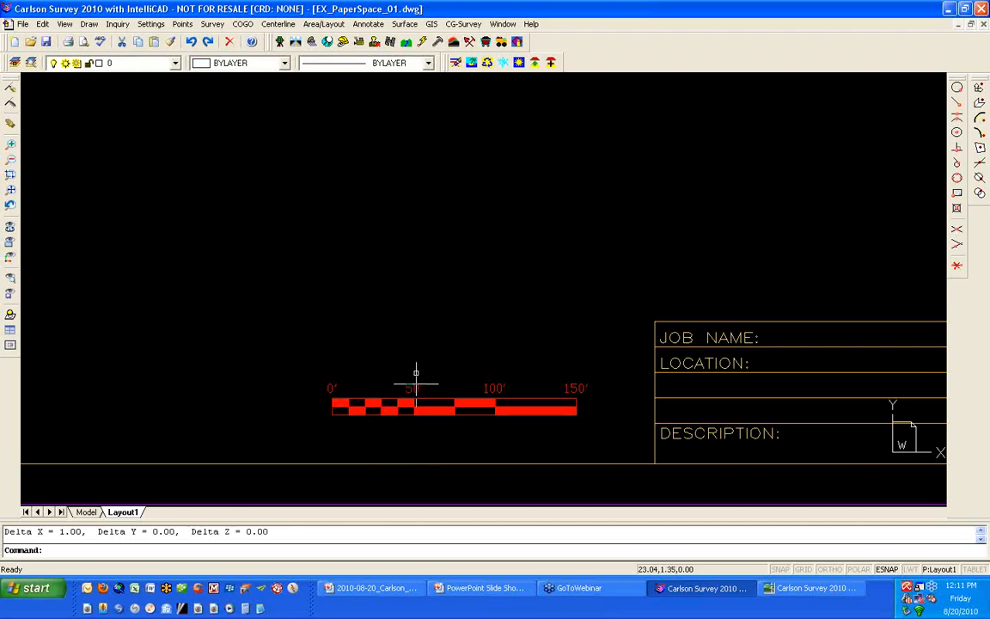
middle_click(359, 339)
middle_click(359, 339)
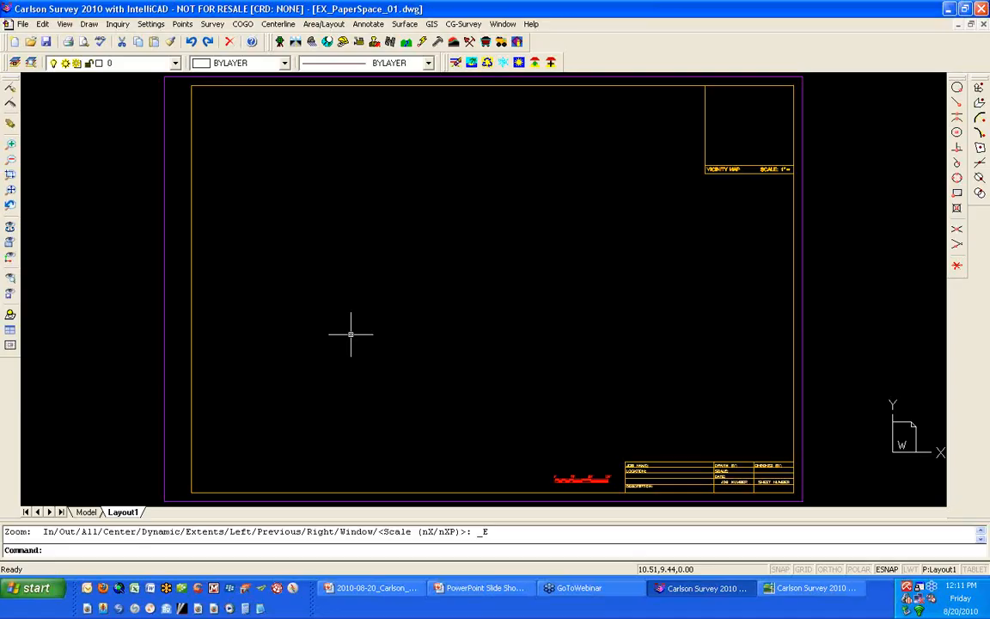
- Turn off entity snapping and create a rectangular viewport in the upper-left corner of the sheet
type("mv")
key("Return")
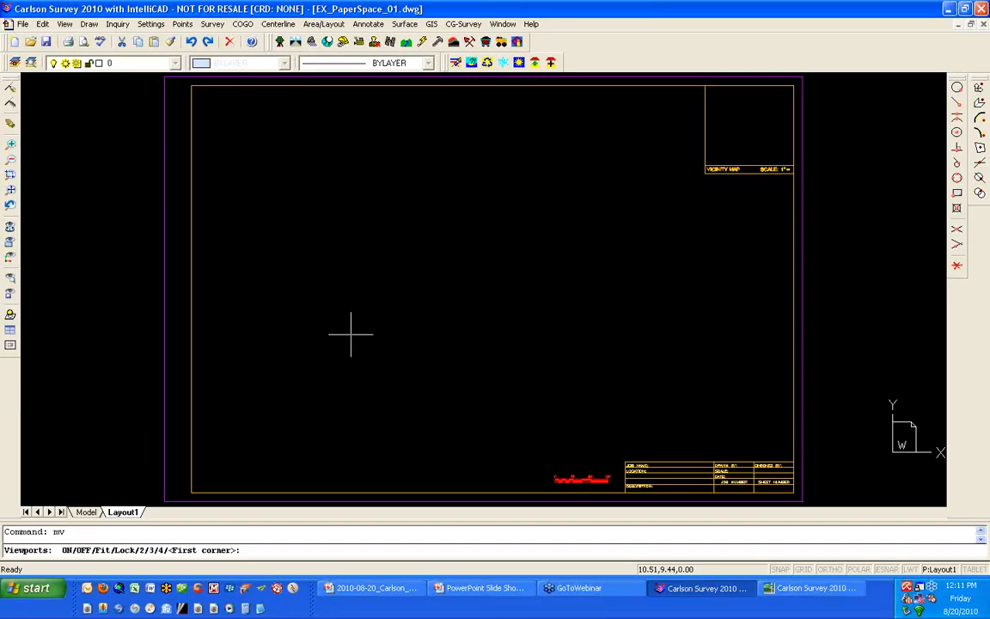
key("F3")
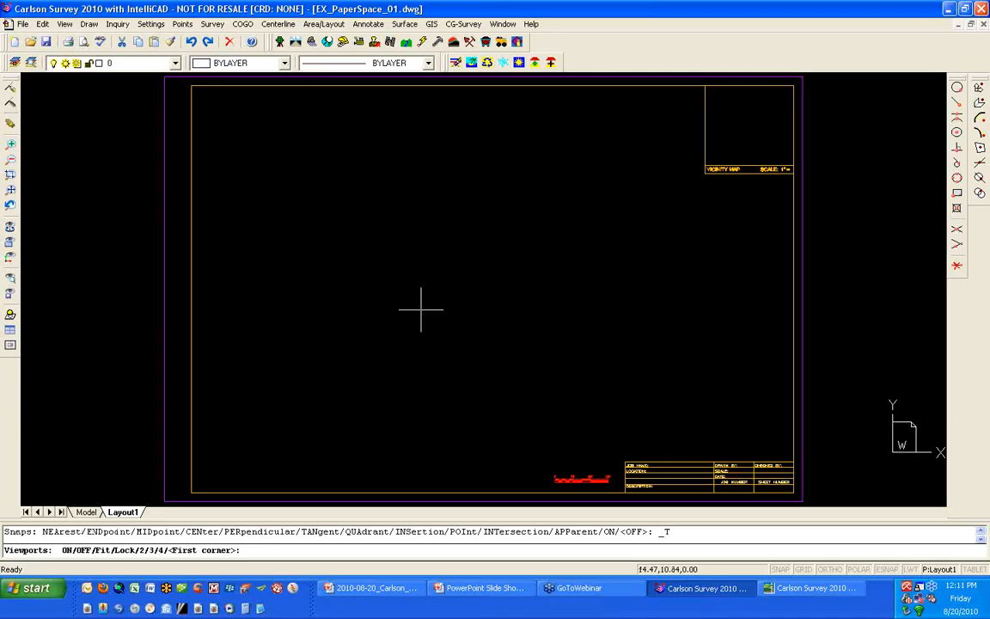
key("Escape")
type("mv")
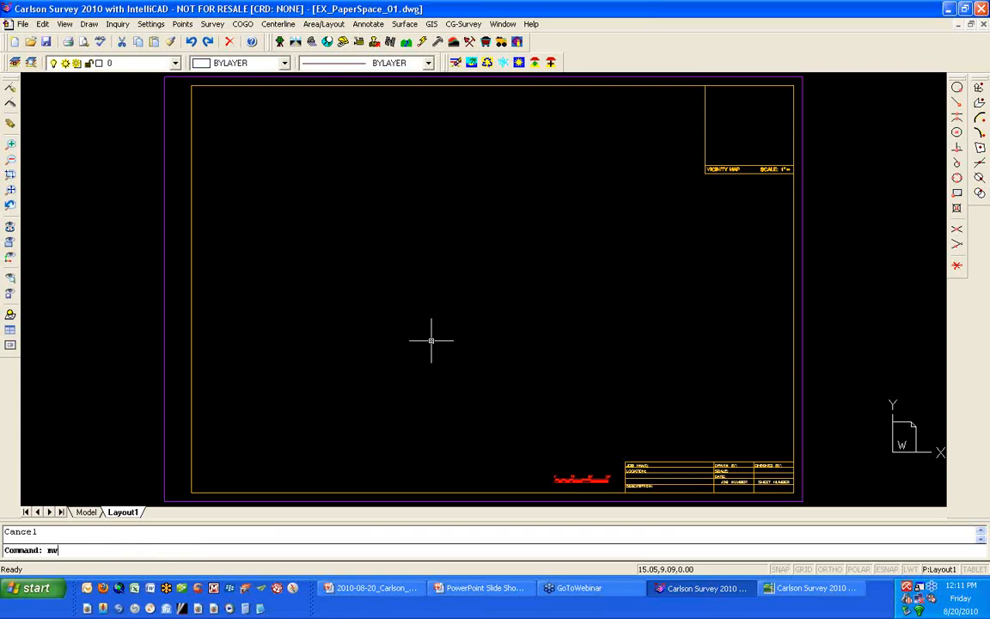
key("Return")
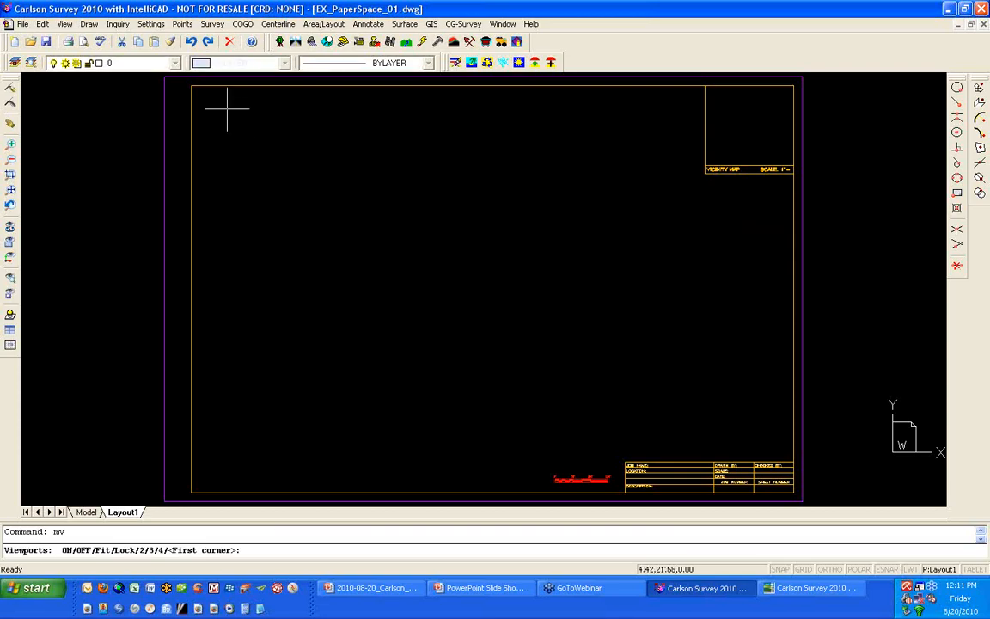
left_click(205, 95)
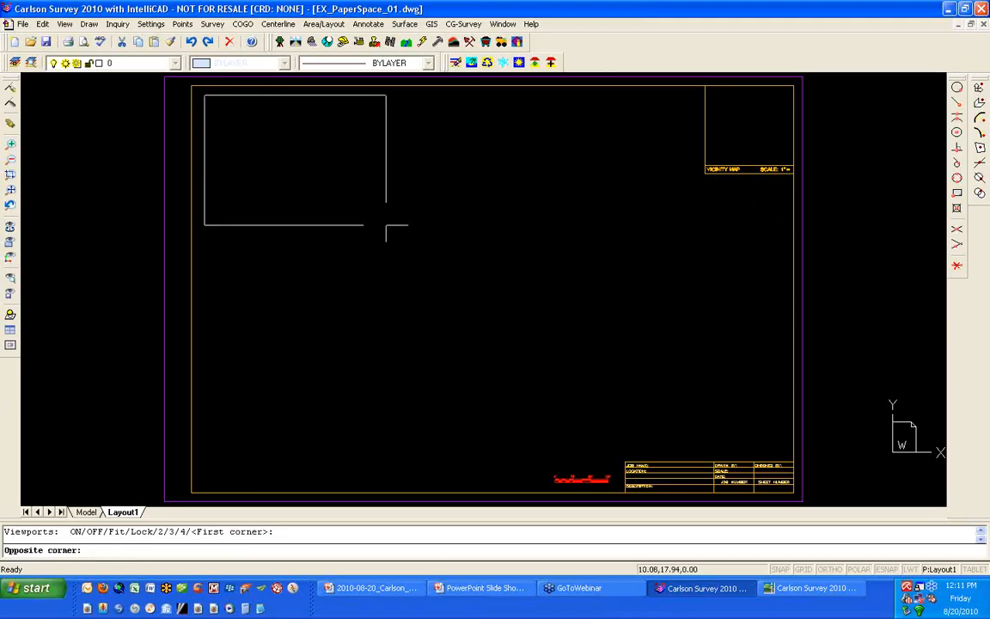
left_click(438, 269)
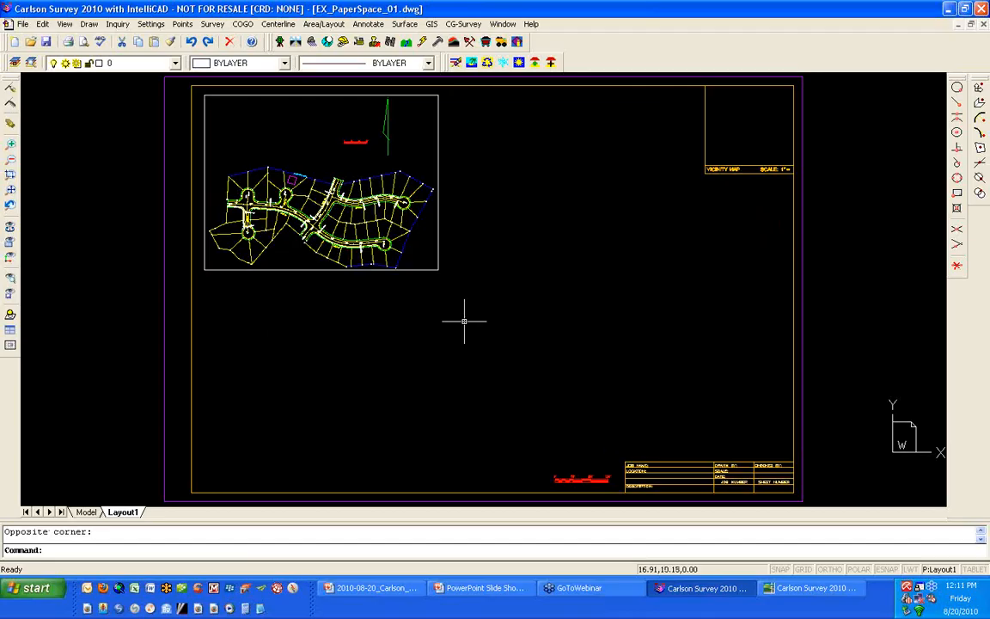
- Create a second viewport about 10.7 by 7.5 units between the first viewport and the vicinity map box
key("Return")
left_click(459, 230)
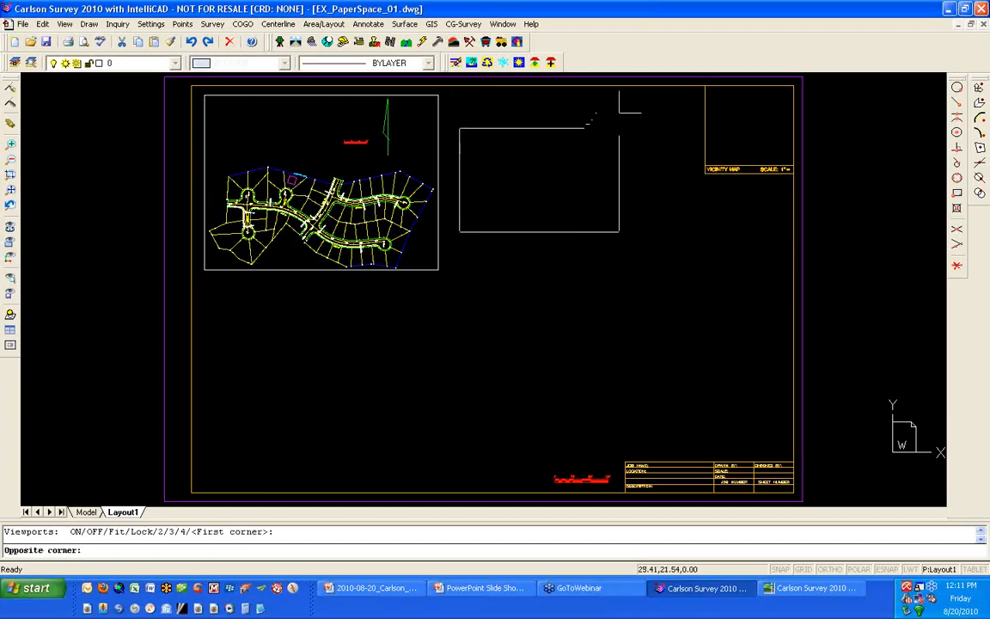
left_click(649, 99)
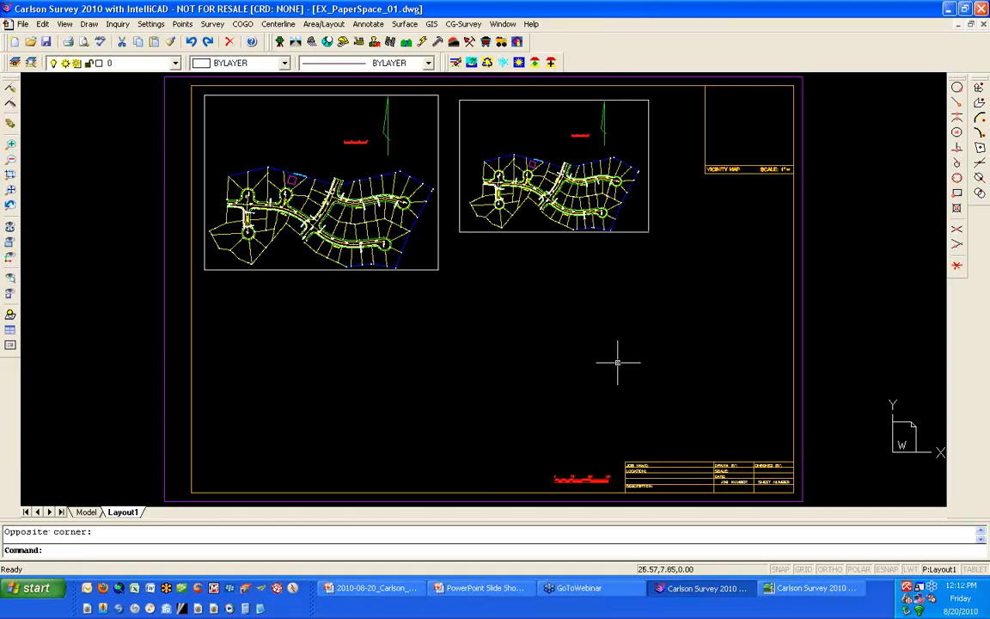
- Create a small narrow upright viewport below the first one and a small wide viewport near the sheet's lower edge
key("Return")
left_click(265, 294)
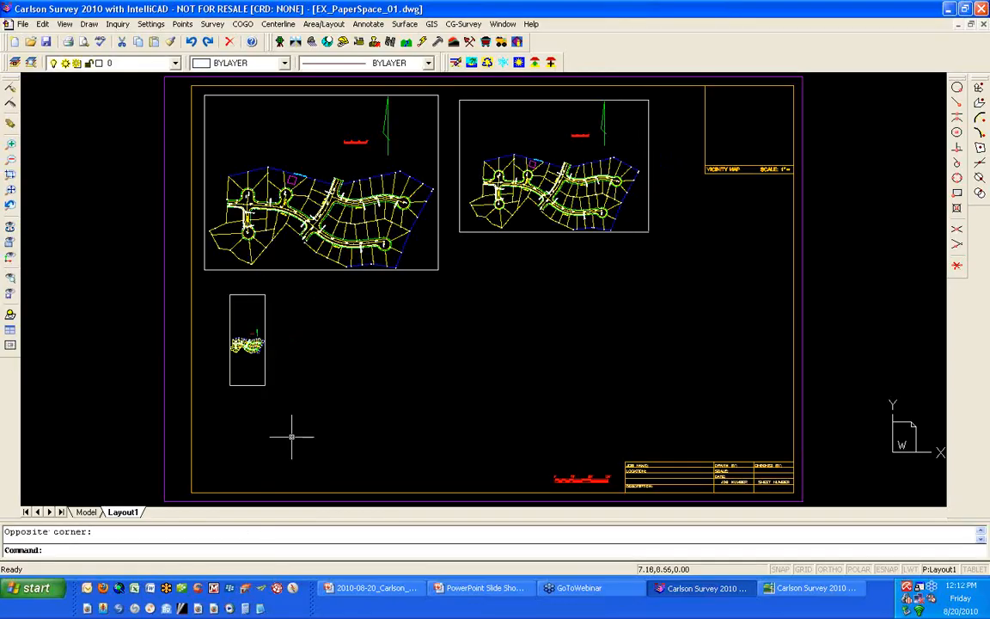
key("Return")
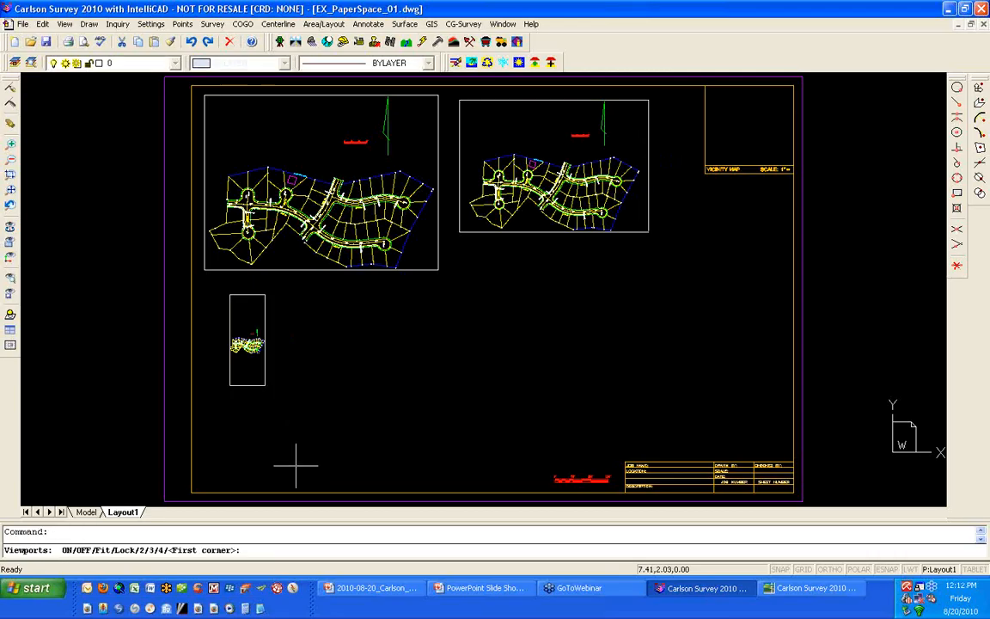
left_click(297, 455)
left_click(421, 411)
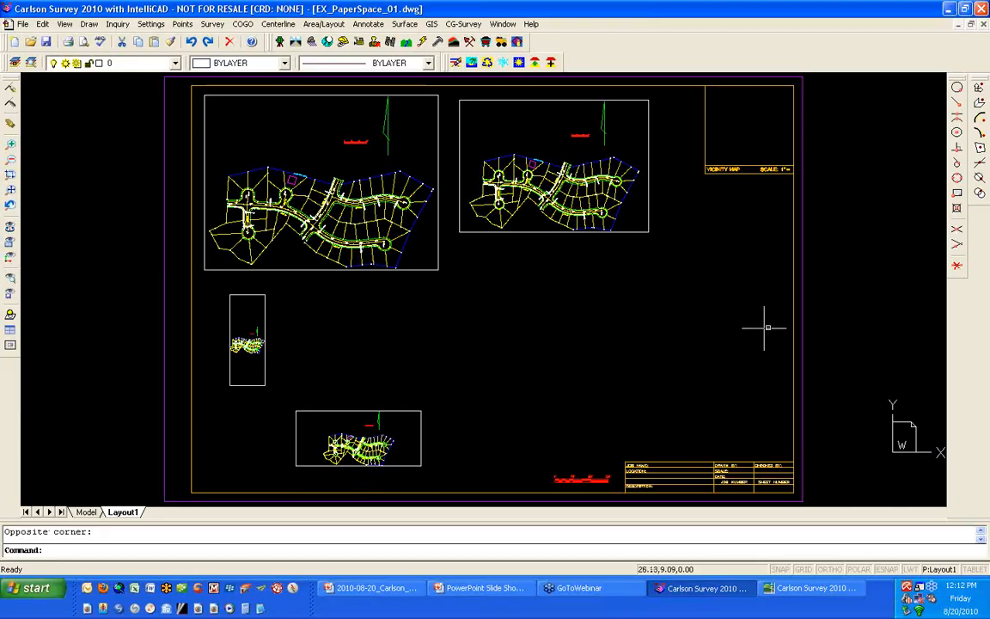
- Create an upright viewport outside the sheet, beyond its right border
key("Return")
left_click(820, 308)
left_click(918, 152)
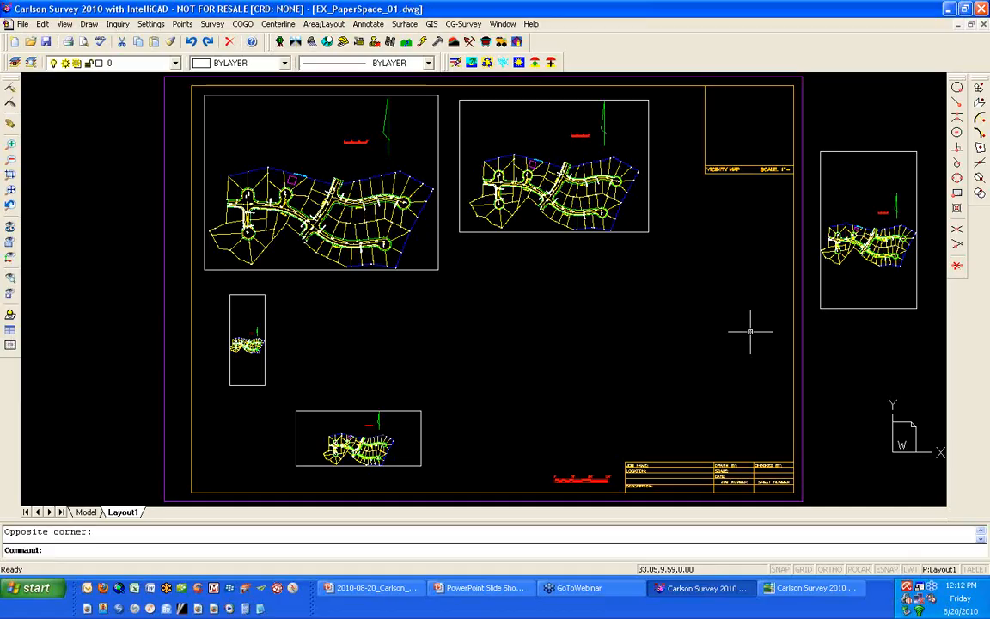
- Draw two crossing diagonal polylines over the subdivision plan in model space and return to Layout1
left_click(86, 512)
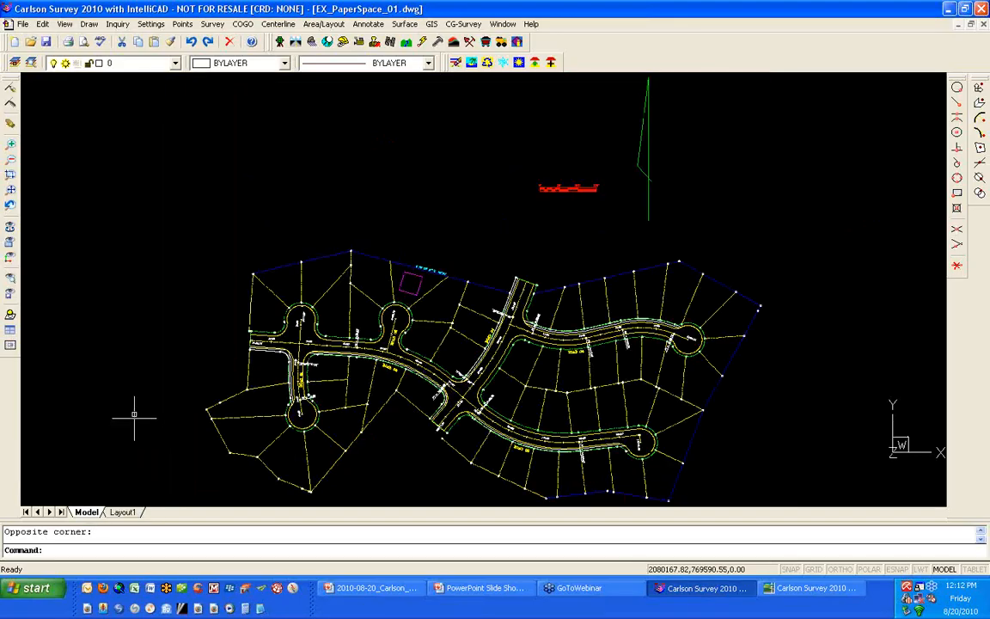
scroll(136, 404, "down", 1)
type("pl")
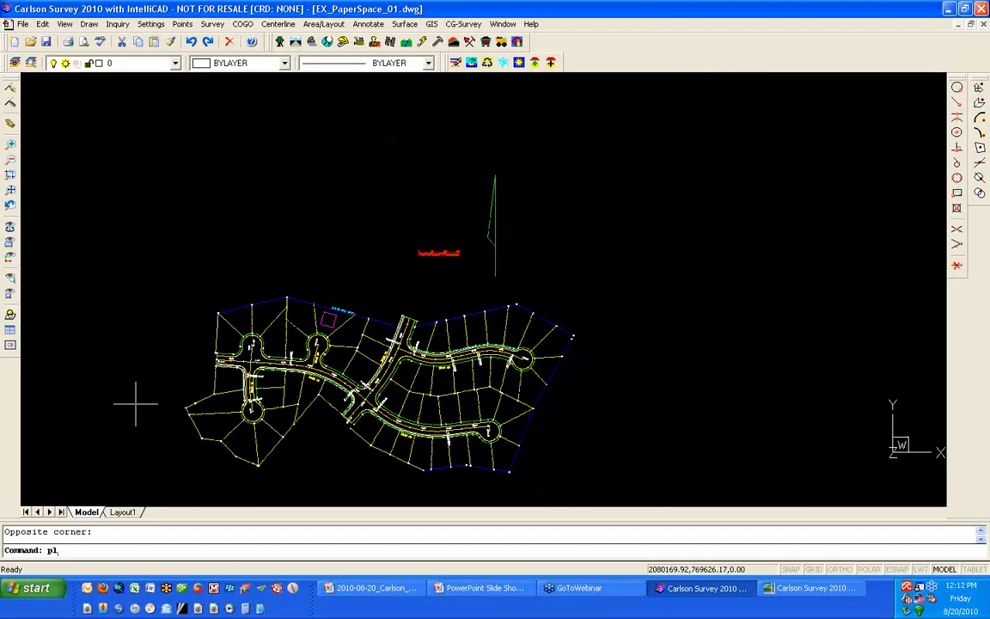
key("Return")
left_click(140, 464)
left_click(561, 191)
key("Return")
key("Return")
left_click(200, 181)
left_click(577, 471)
key("Return")
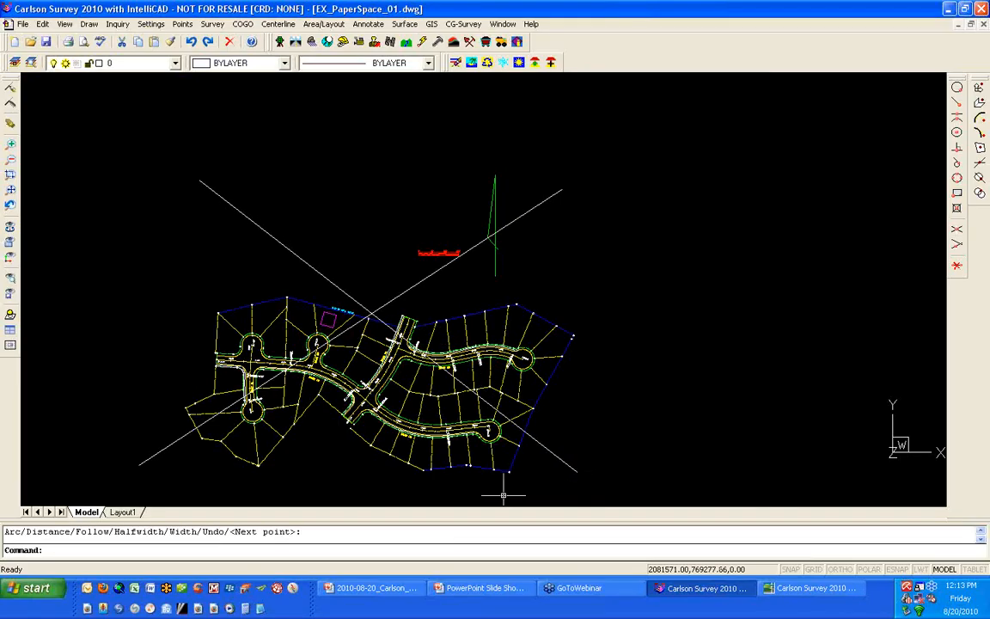
left_click(127, 512)
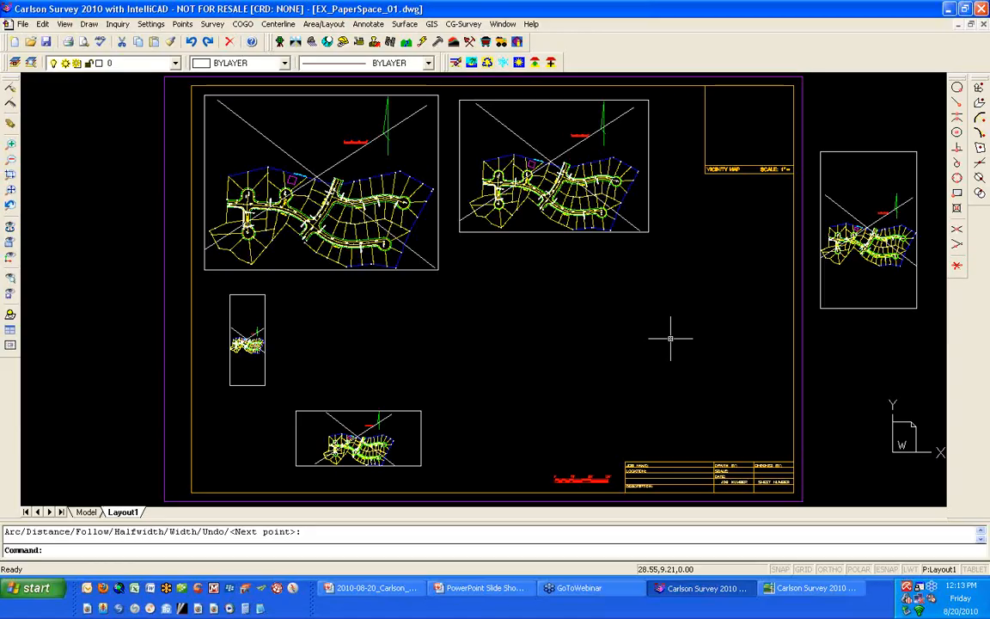
- Examine the entity properties of the viewport beside the vicinity map box, leaving them unedited
left_click(543, 232)
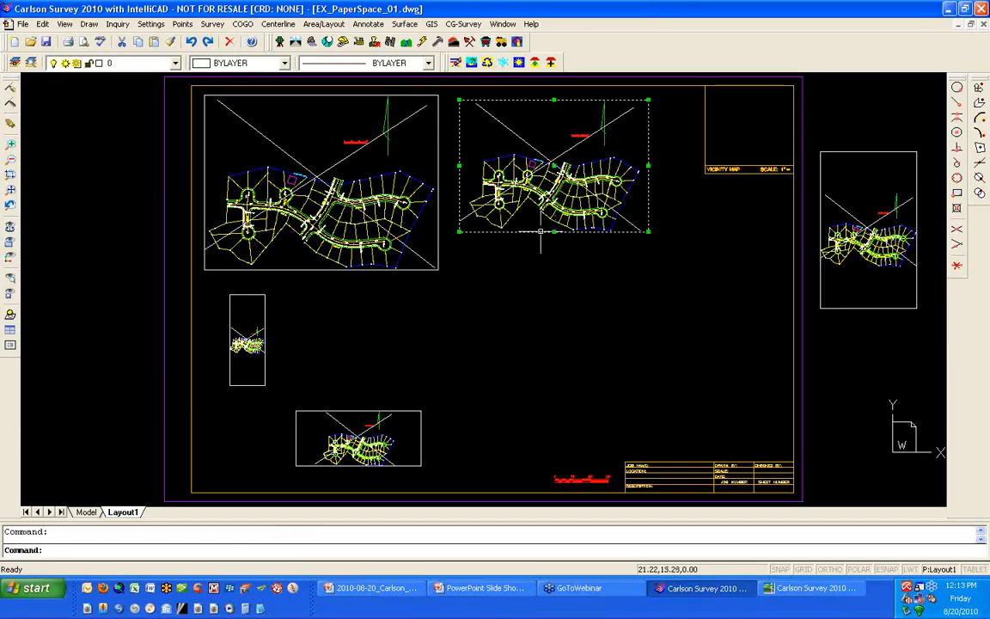
right_click(546, 257)
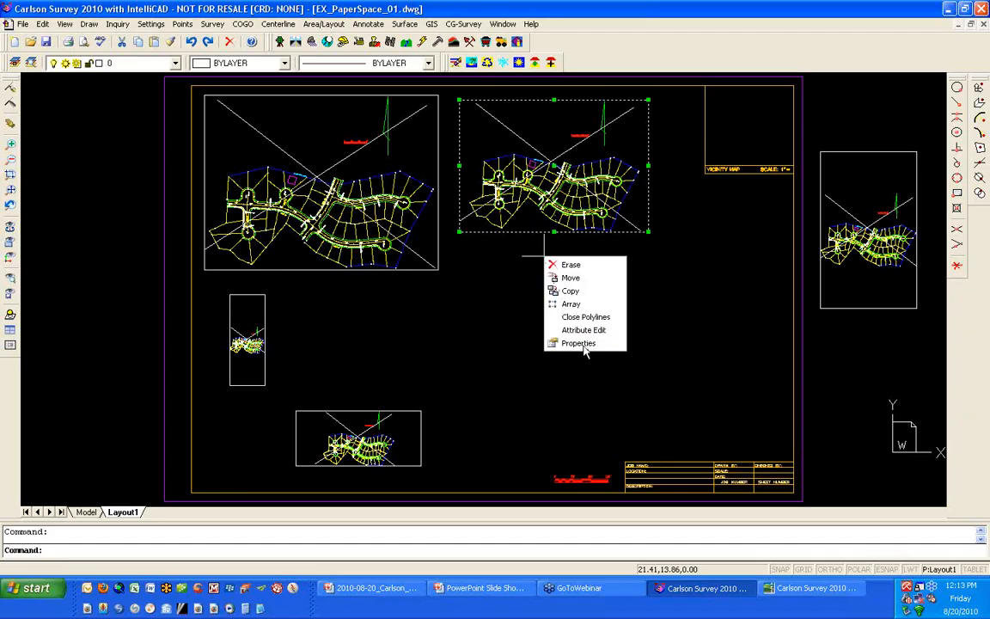
left_click(585, 341)
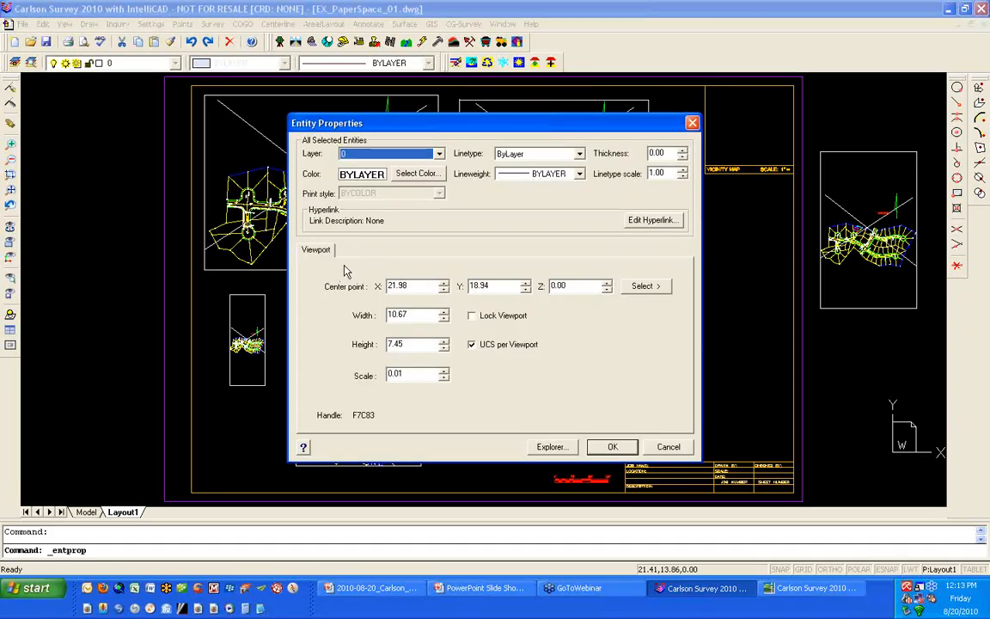
left_click(668, 447)
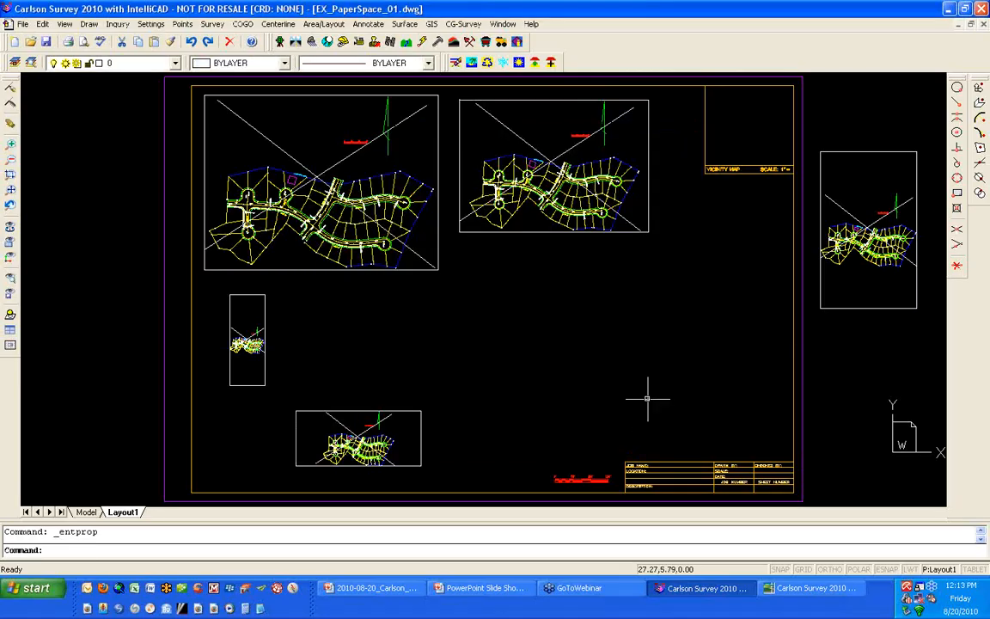
- Copy the viewport beside the vicinity map box into the empty area directly below it
type("c")
key("Return")
left_click(496, 232)
key("Return")
left_click(495, 258)
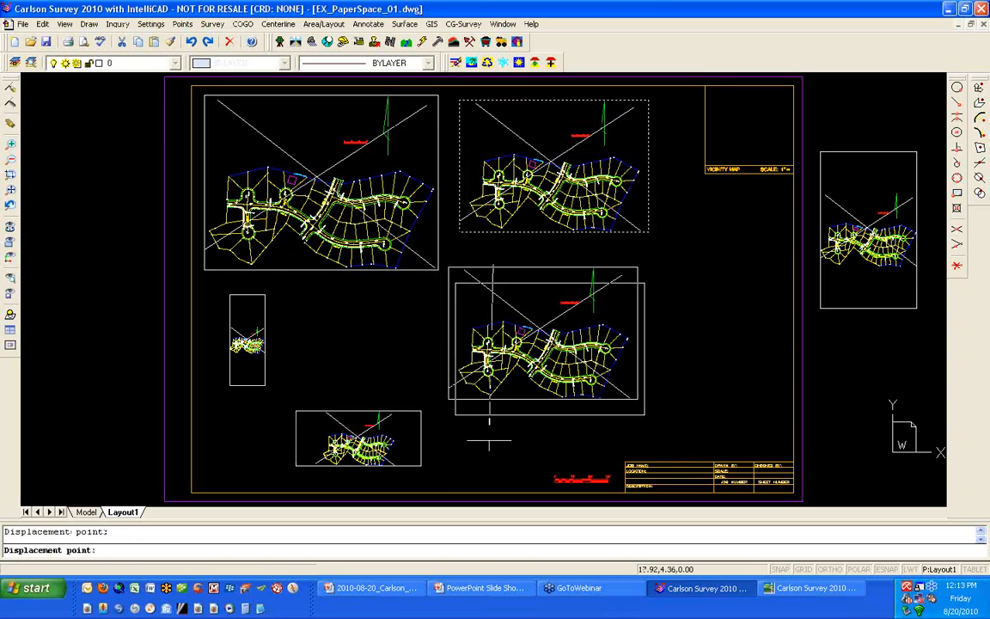
key("Return")
- Move the small wide viewport up from the sheet's lower edge, between the narrow viewport and the copied one
type("m")
key("Return")
left_click(408, 408)
left_click(386, 436)
key("Return")
left_click(380, 421)
left_click(367, 322)
- Stretch the moved viewport by its corner grips into a taller upright rectangle and clear the selection
left_click(386, 354)
left_click(373, 389)
left_click_drag(408, 365, 408, 369)
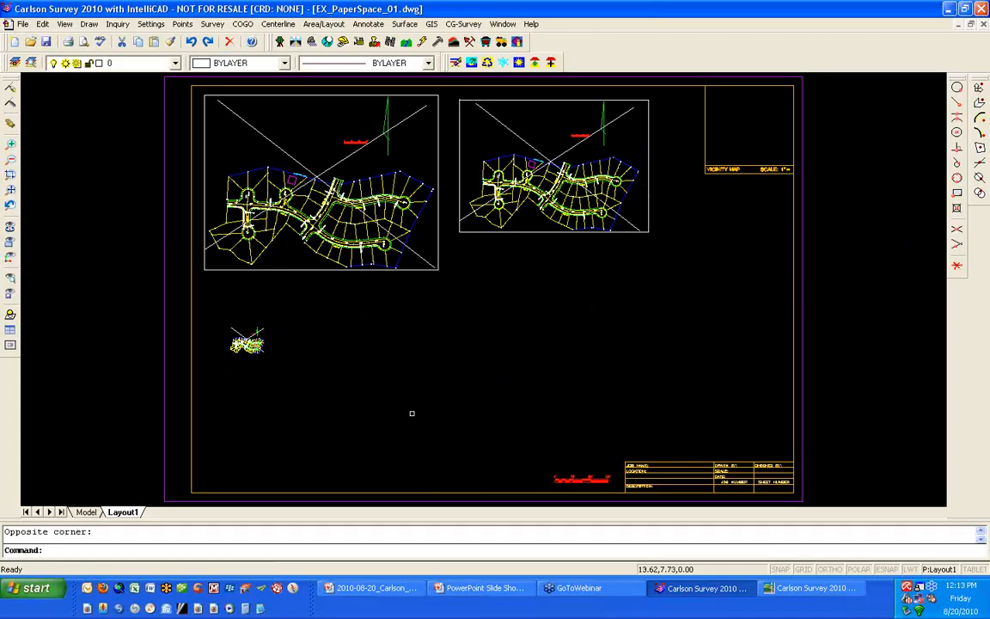
left_click(408, 368)
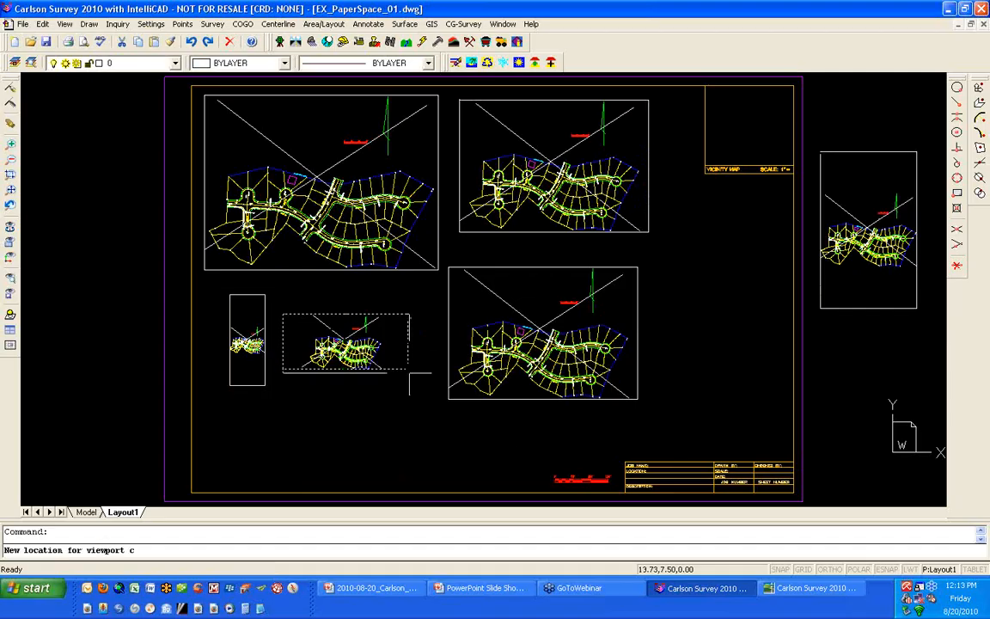
left_click(436, 448)
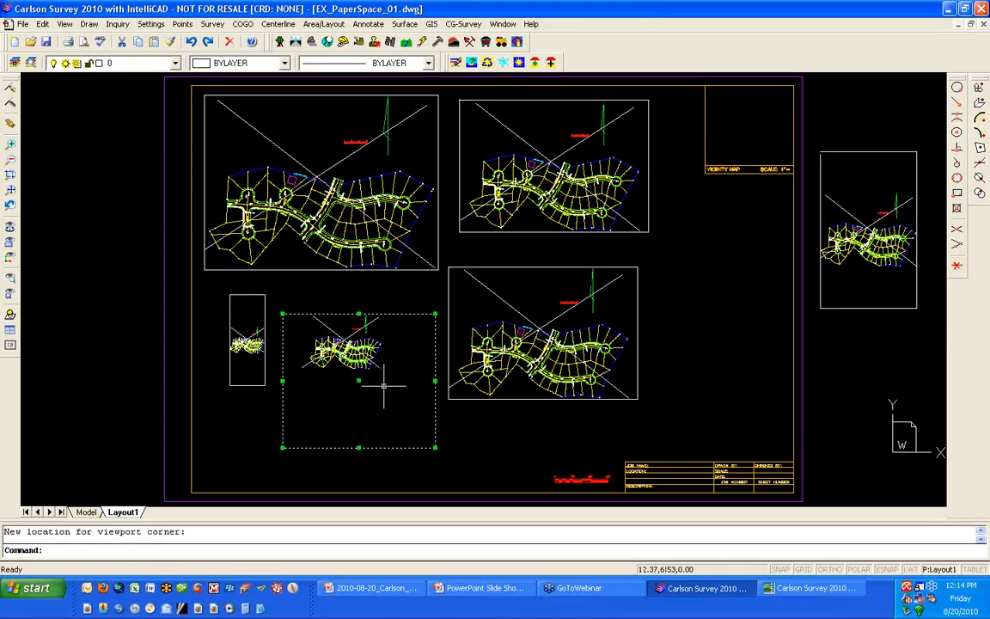
left_click(434, 314)
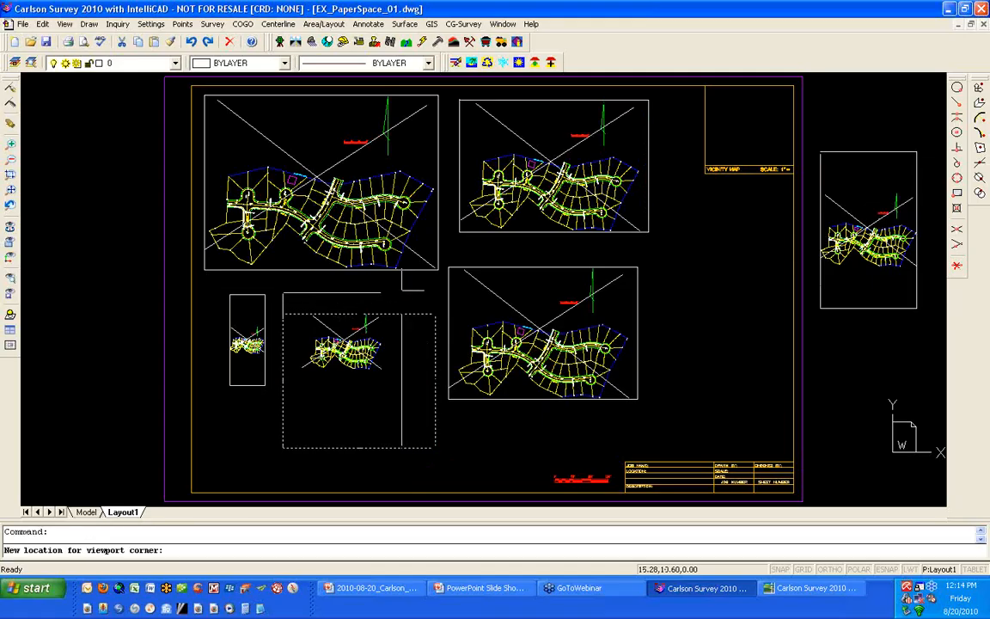
left_click(400, 288)
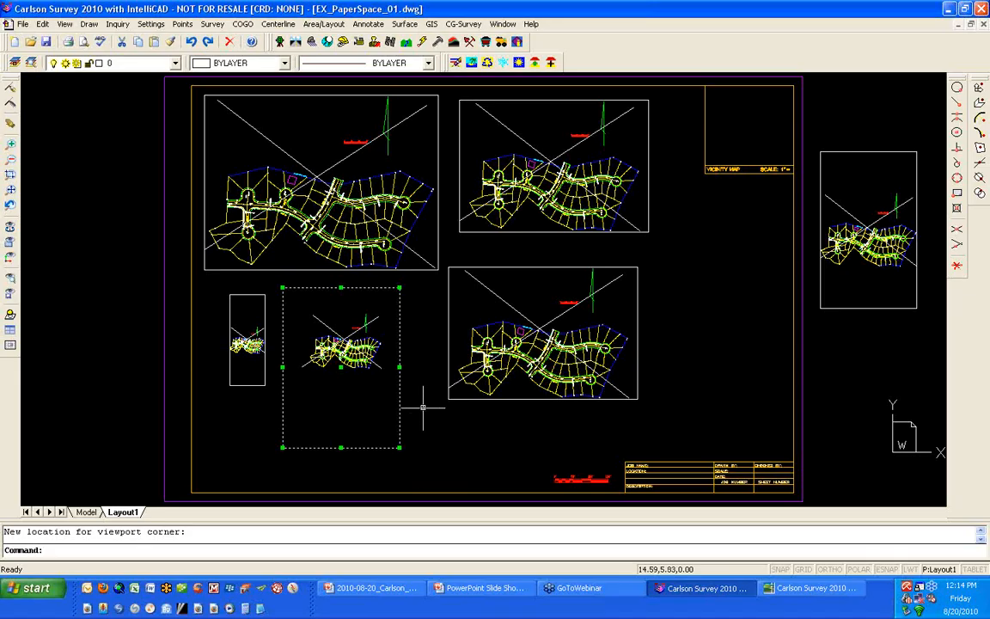
key("Escape")
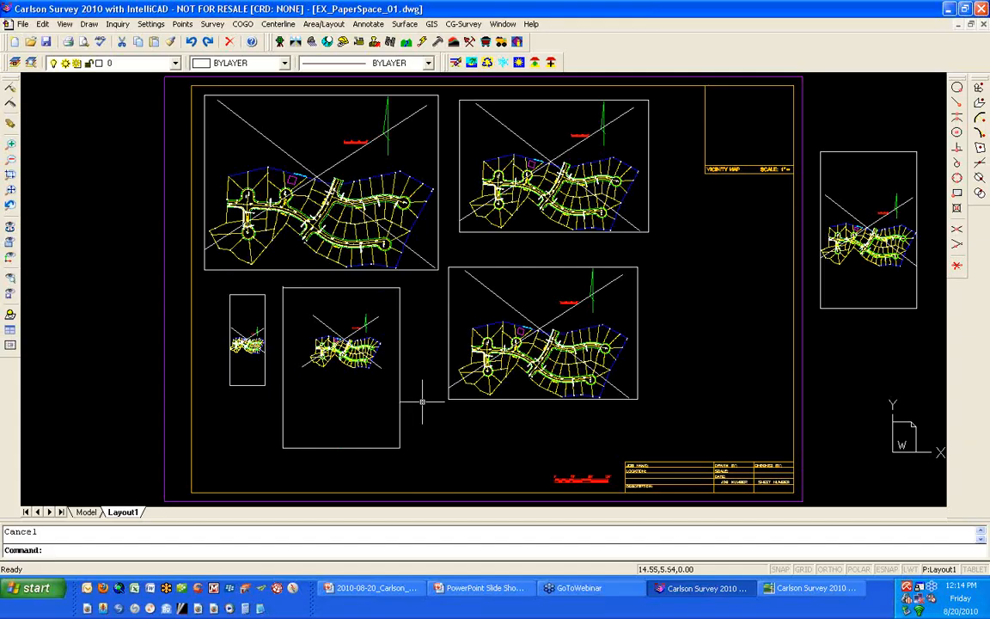
- Examine the entity properties of the copied viewport and close them without edits
left_click(503, 400)
right_click(503, 435)
left_click(526, 520)
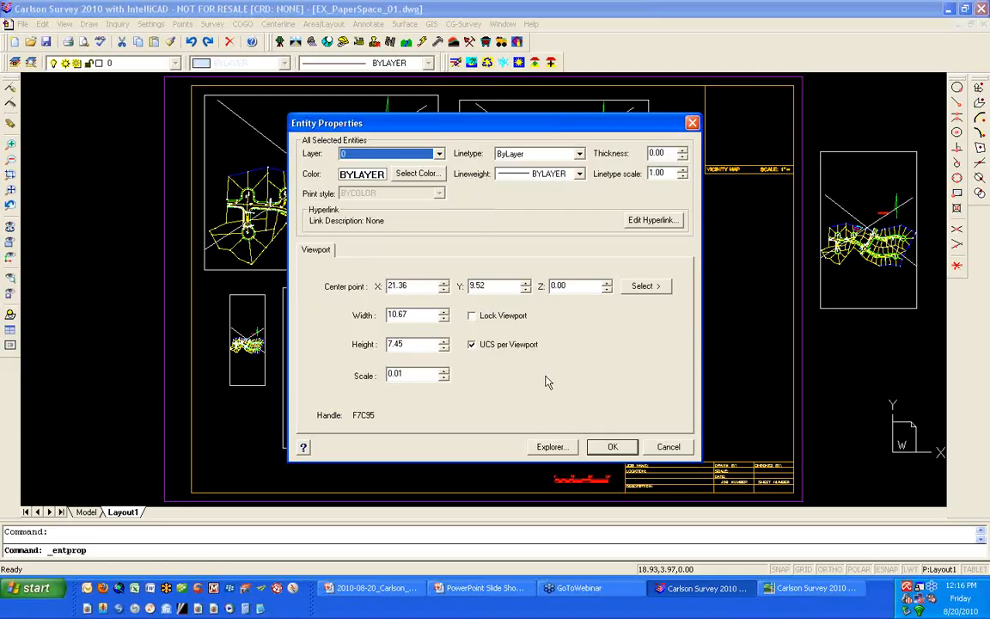
left_click(613, 447)
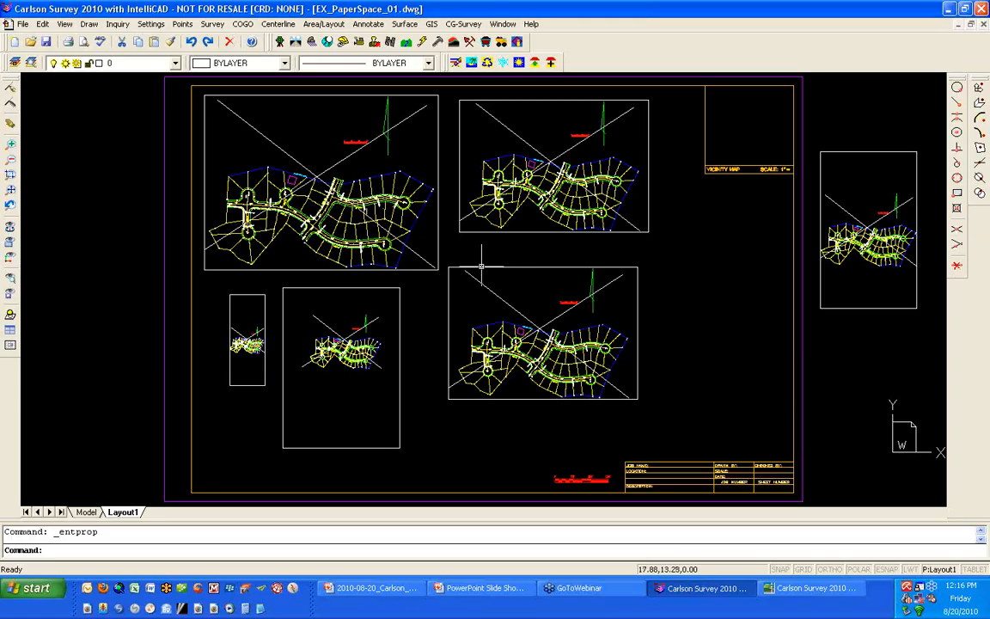
- Zoom the largest viewport's model view in on the central street intersection and make the neighbouring upper viewport current
double_click(330, 145)
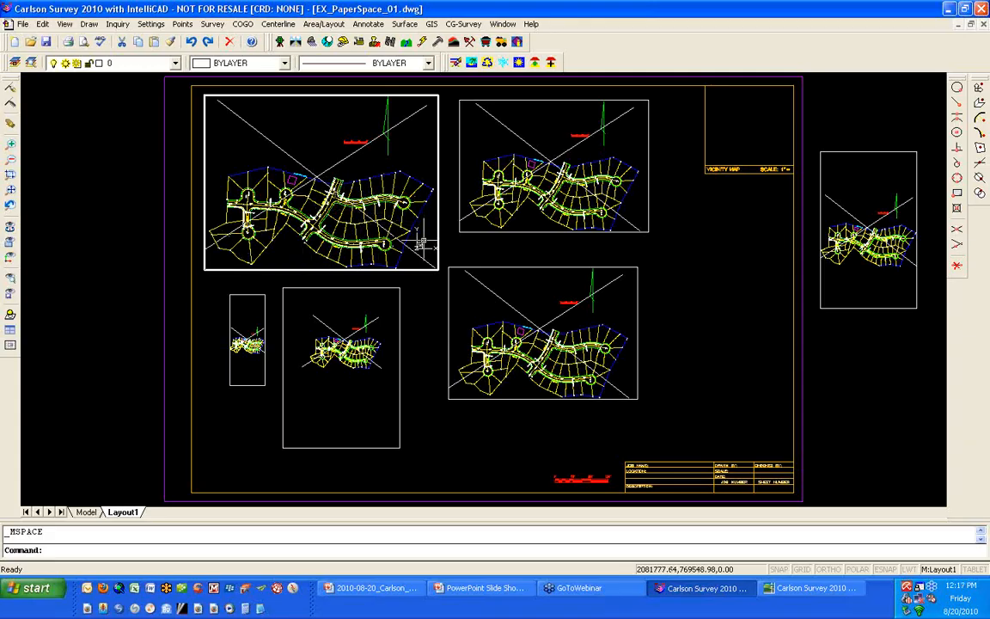
double_click(92, 228)
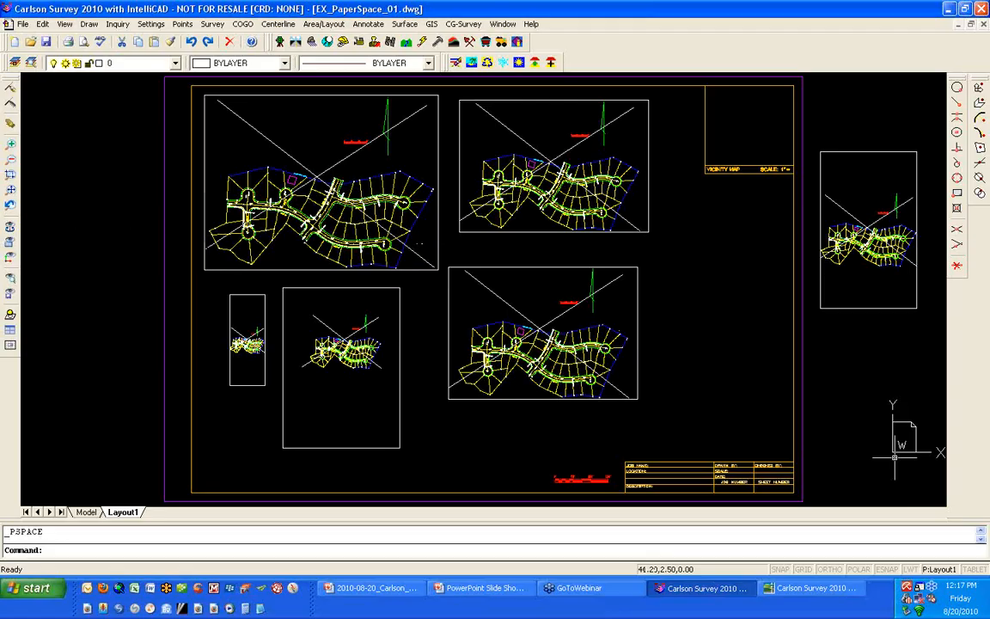
double_click(419, 163)
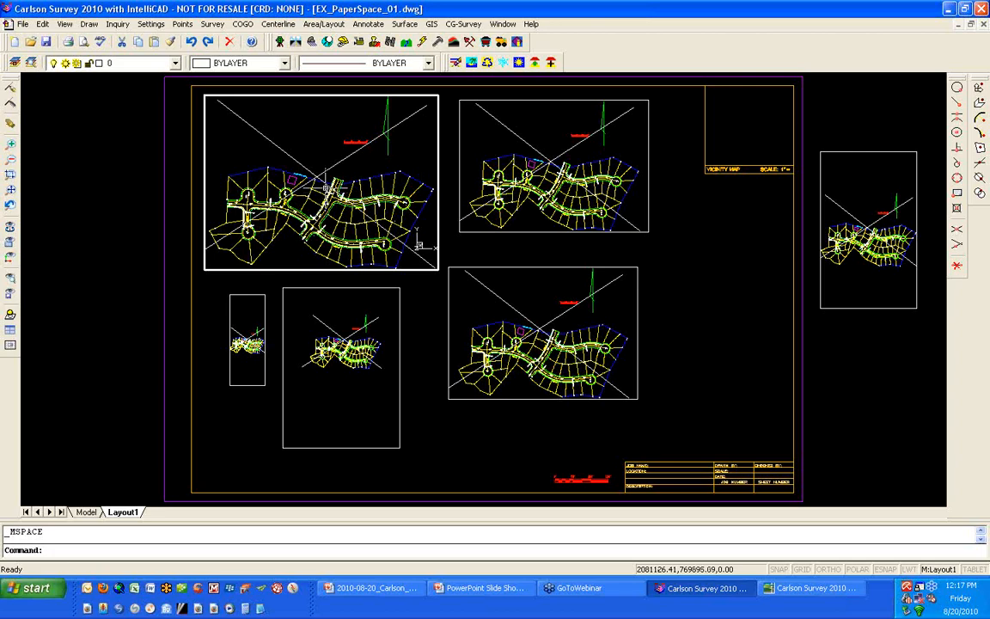
scroll(325, 187, "up", 2)
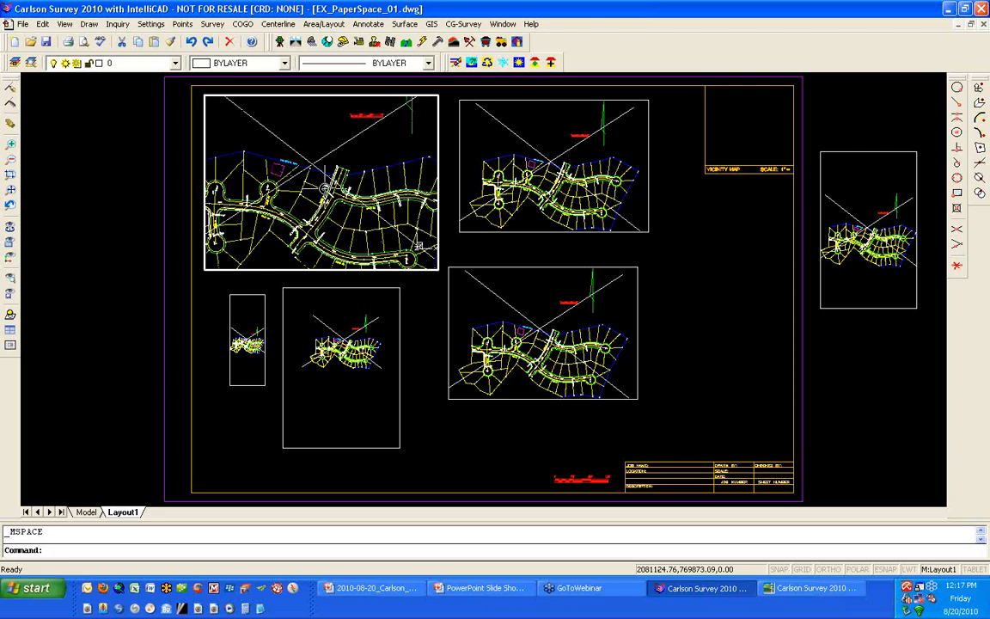
scroll(325, 188, "down", 3)
scroll(325, 187, "up", 4)
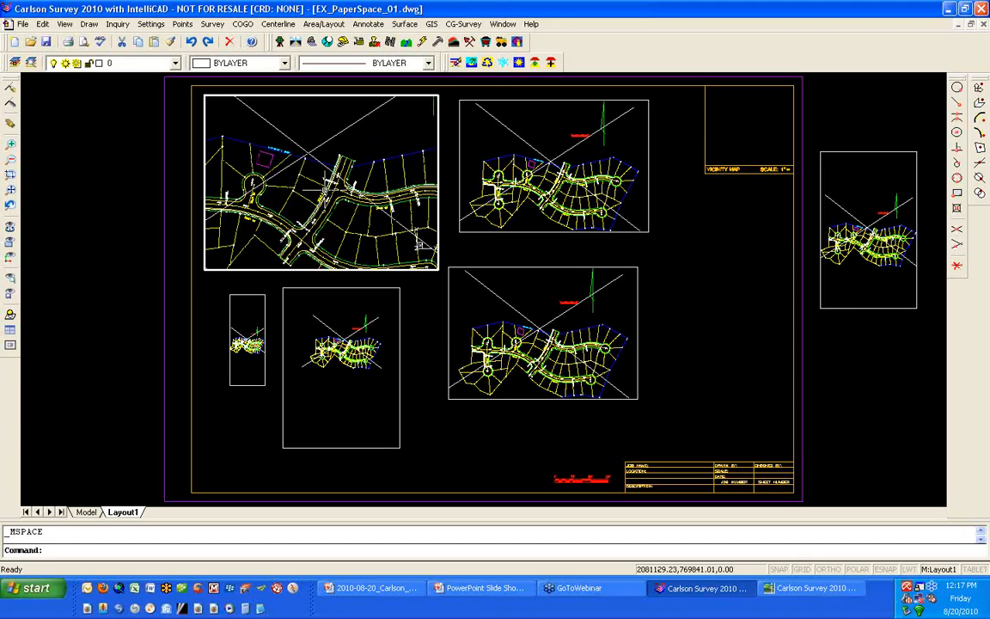
left_click(542, 127)
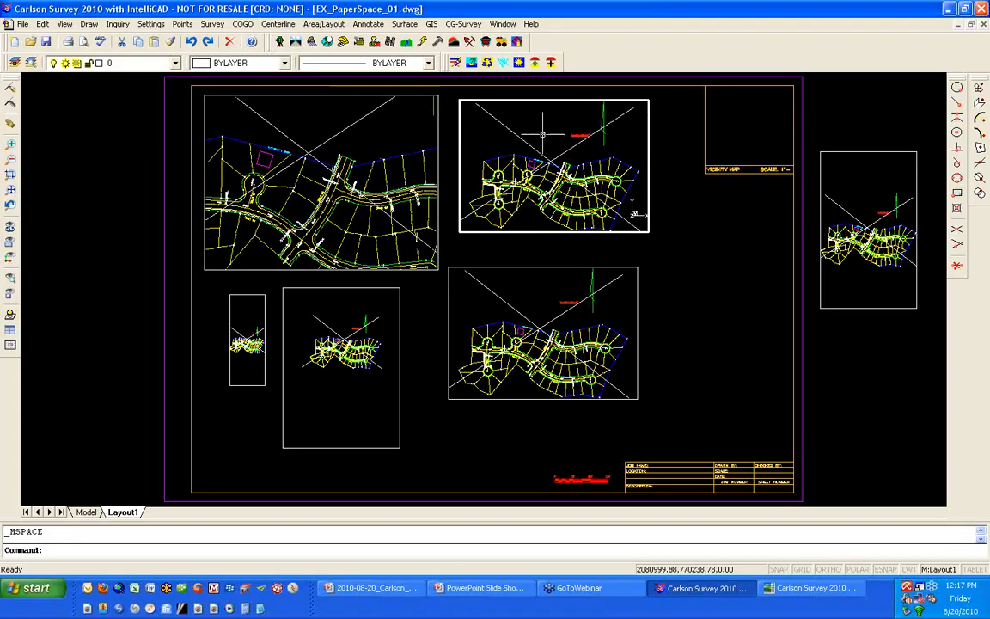
- Shrink the subdivision into the lower-left corner of the upper middle viewport and zoom the viewport below in on the northeastern cul-de-sac
scroll(542, 128, "down", 3)
middle_click_drag(566, 150, 542, 181)
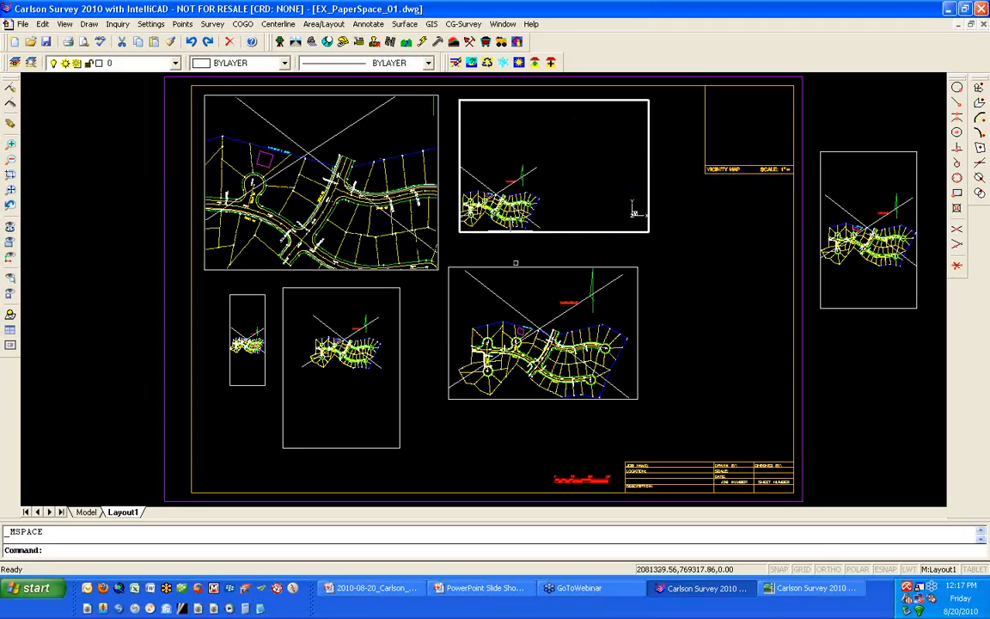
left_click(610, 358)
scroll(611, 359, "up", 5)
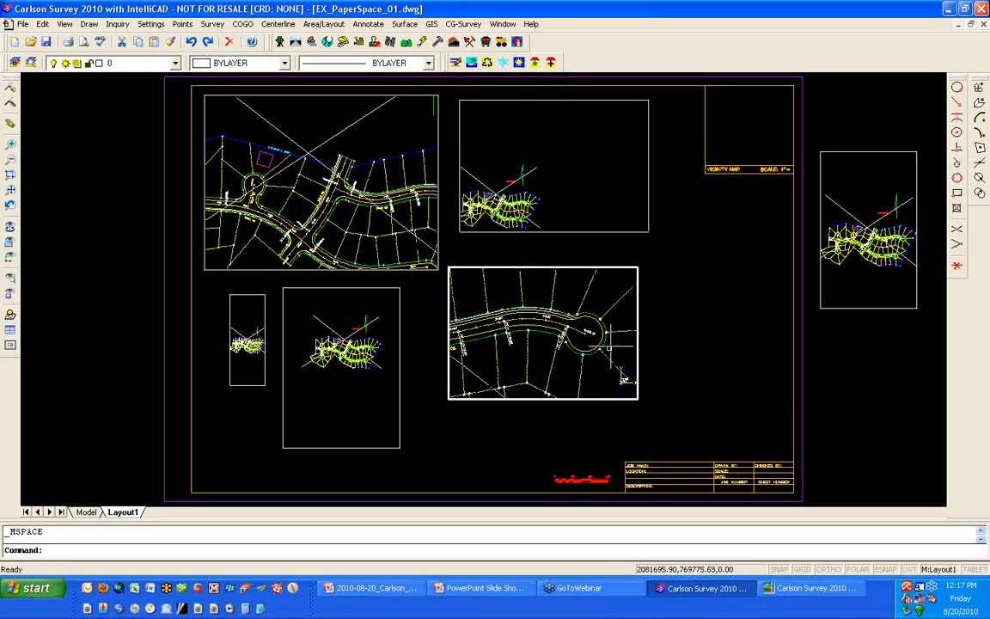
- Make the tall viewport beneath the largest one current and zoom its model view in on the street intersection
left_click(341, 354)
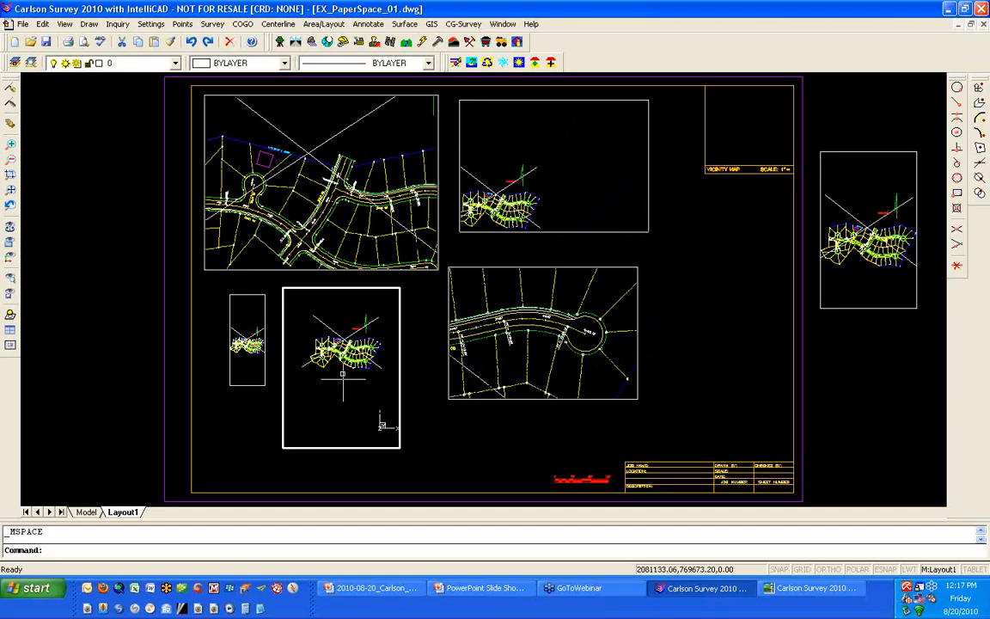
scroll(341, 354, "up", 5)
scroll(342, 354, "up", 3)
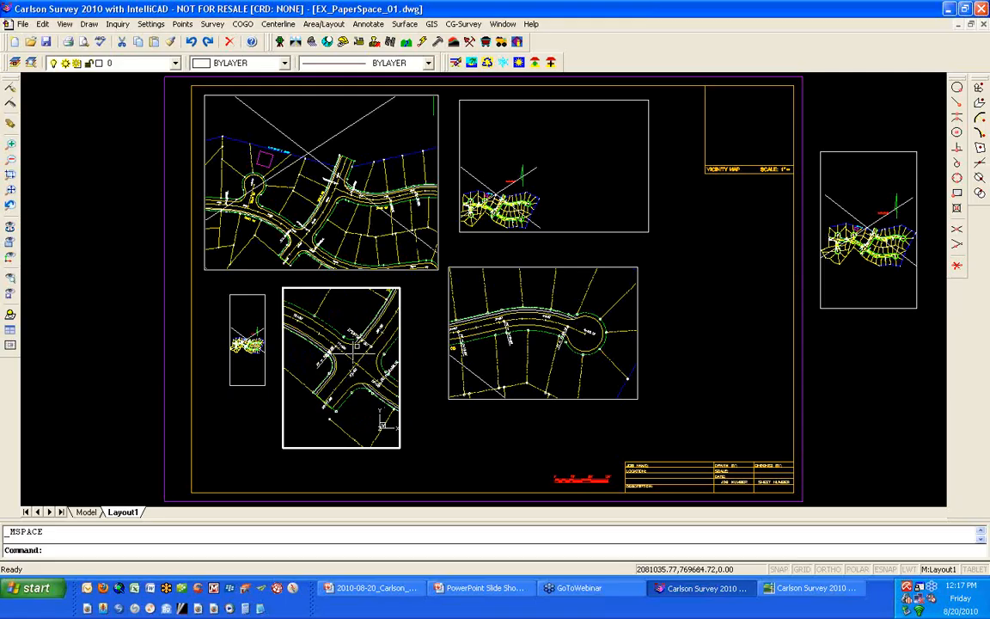
- Delete the diagonal line rising to the upper right in the largest viewport and zoom its model view out to the whole subdivision
left_click(401, 139)
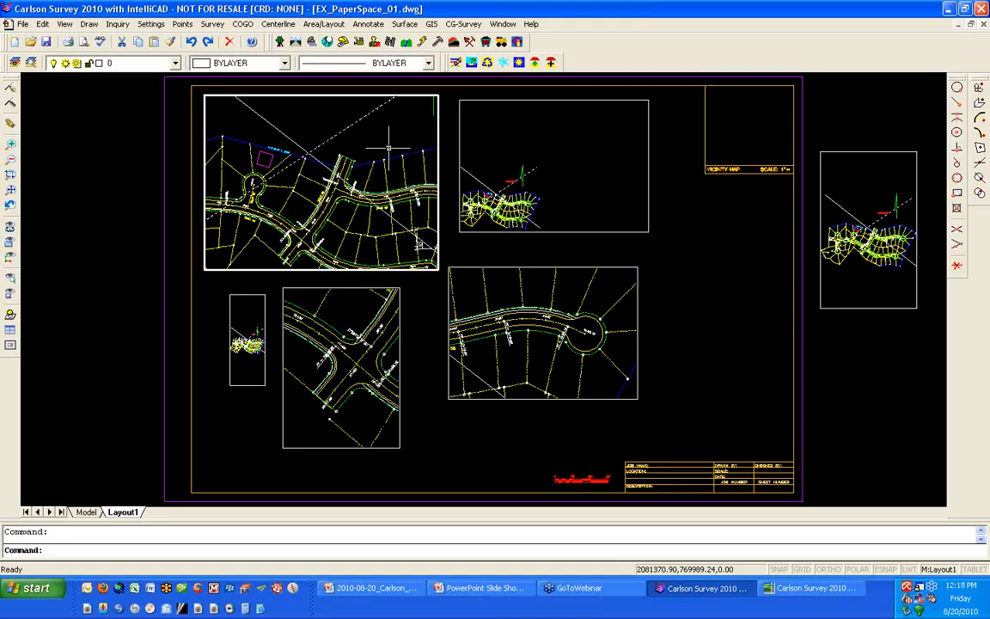
left_click(230, 46)
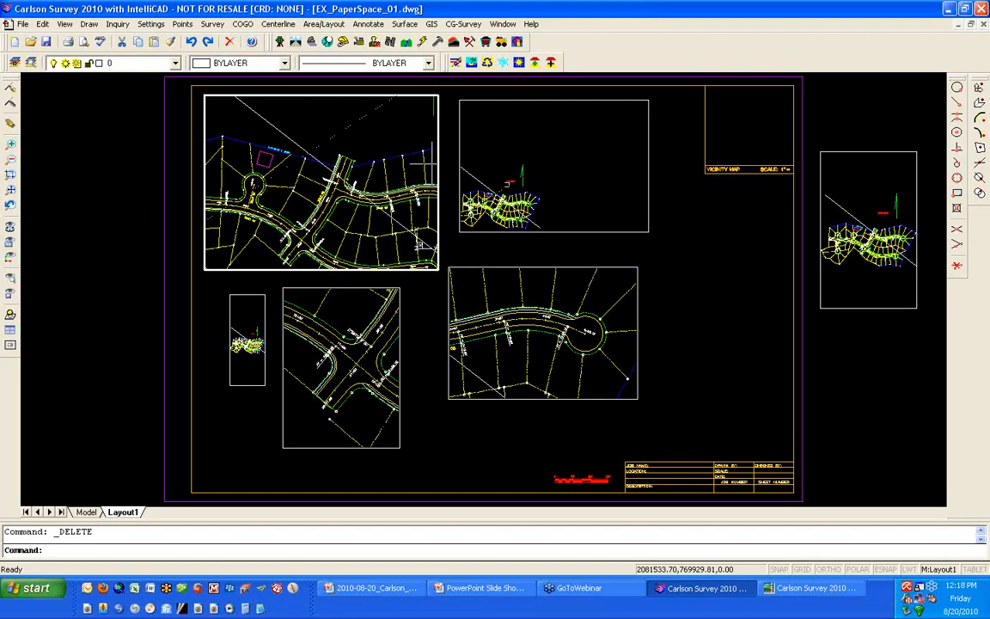
scroll(368, 165, "down", 3)
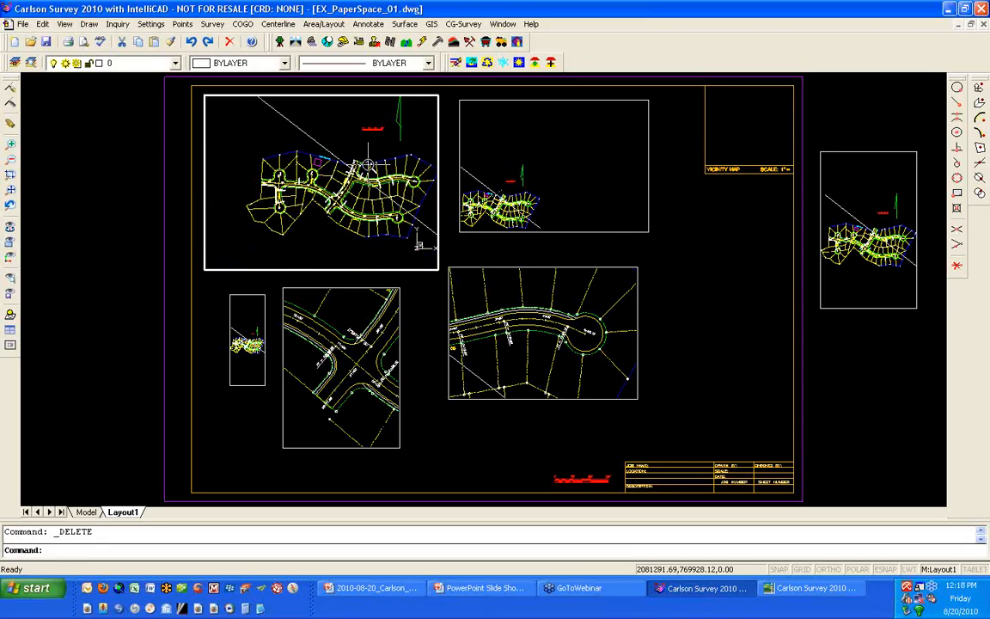
- Erase the remaining diagonal line through the largest viewport, checking it in the Model layout before returning to Layout1
left_click(304, 129)
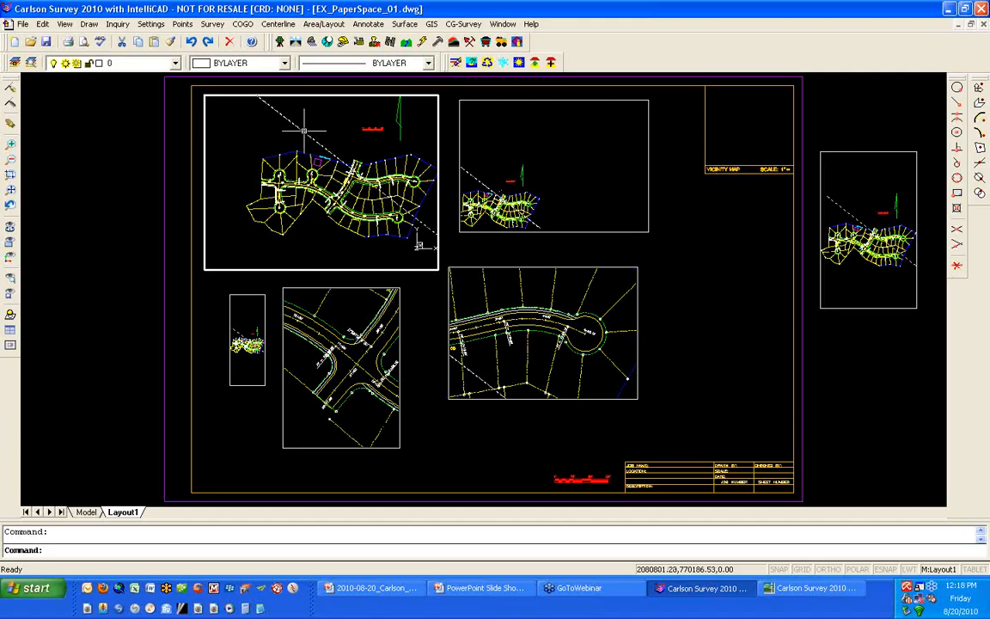
left_click(86, 511)
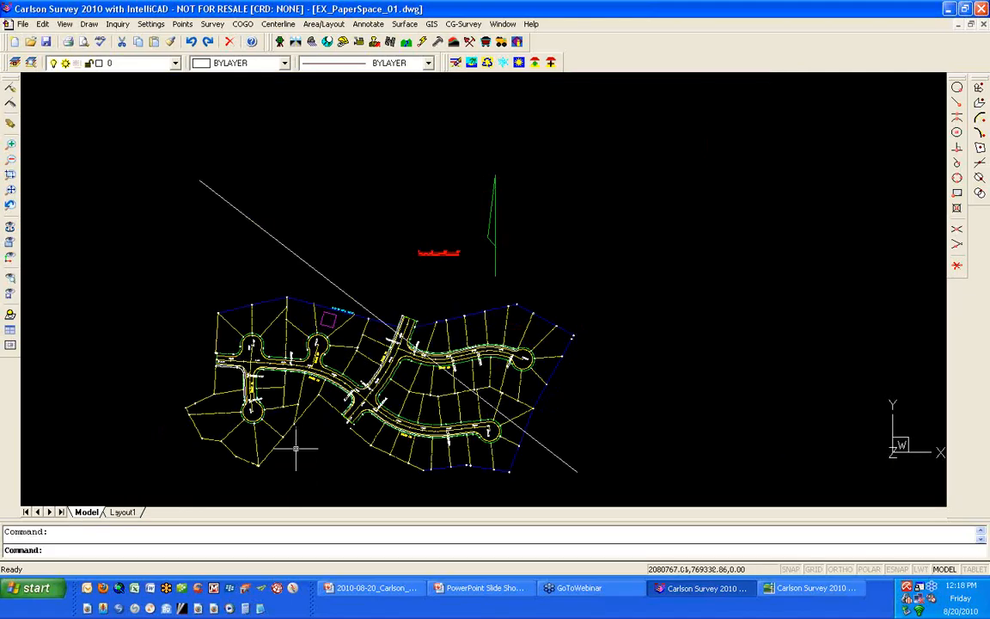
left_click(122, 511)
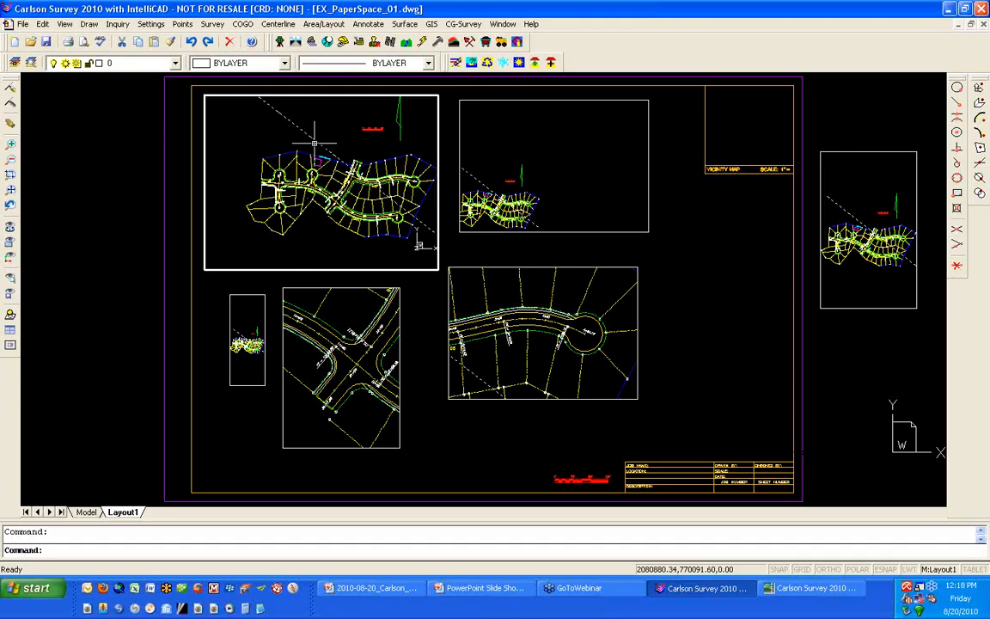
type("e")
key("Return")
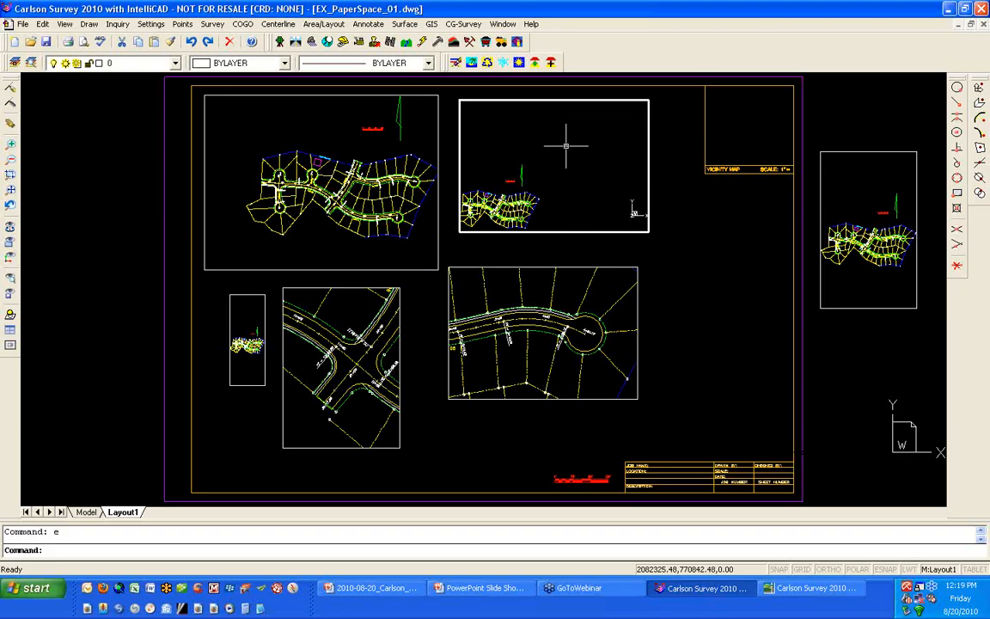
- Zoom the upper middle viewport's model view in on the lots and cul-de-sacs along the northwestern boundary
scroll(568, 145, "down", 3)
scroll(514, 172, "up", 2)
scroll(550, 159, "up", 2)
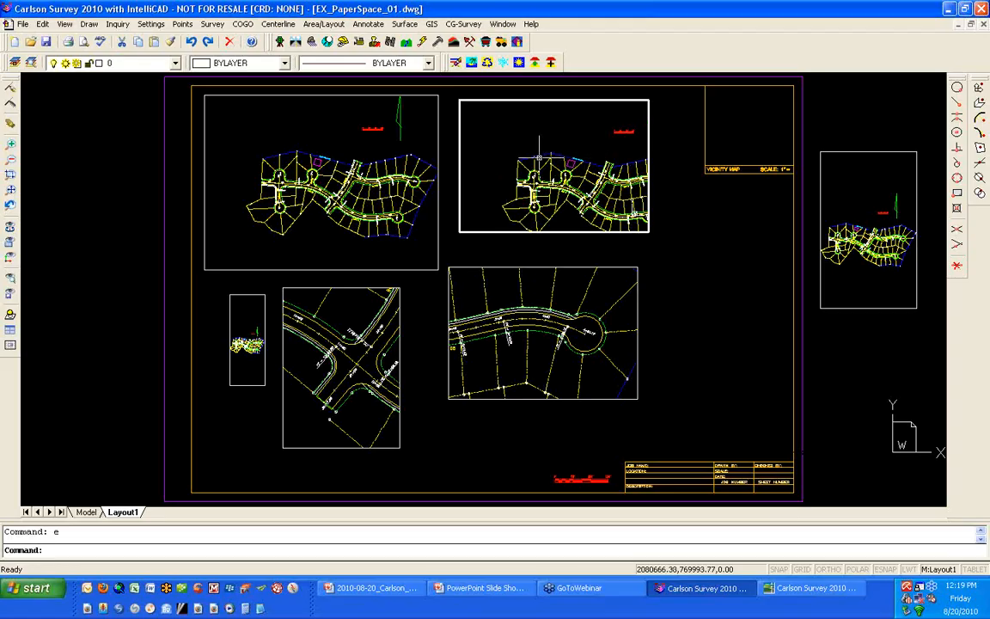
scroll(529, 150, "up", 2)
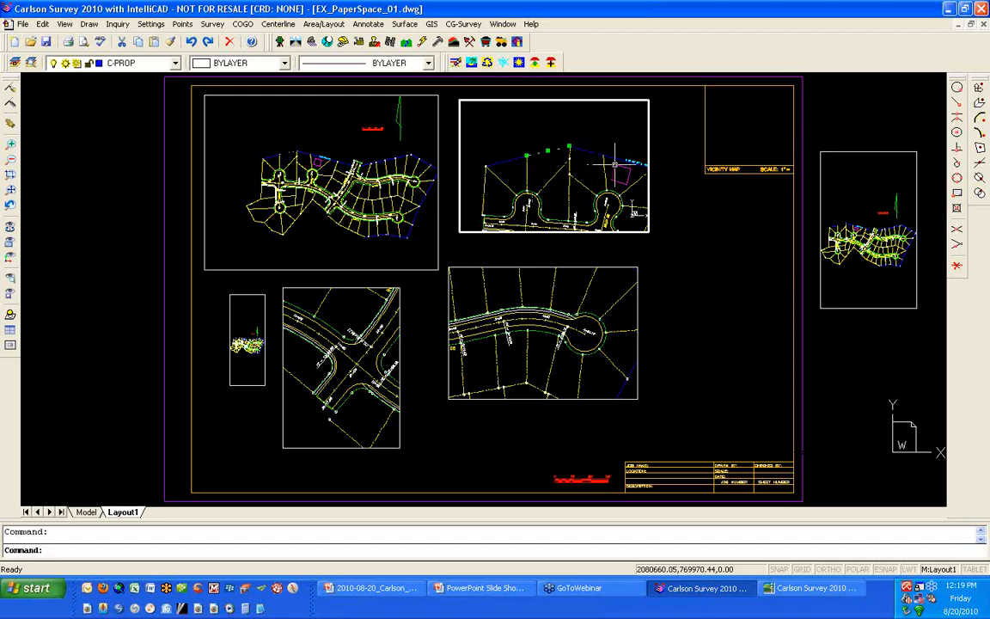
- Examine the entity properties of the selected northern boundary line without edits and return to paper space
right_click(685, 216)
left_click(680, 448)
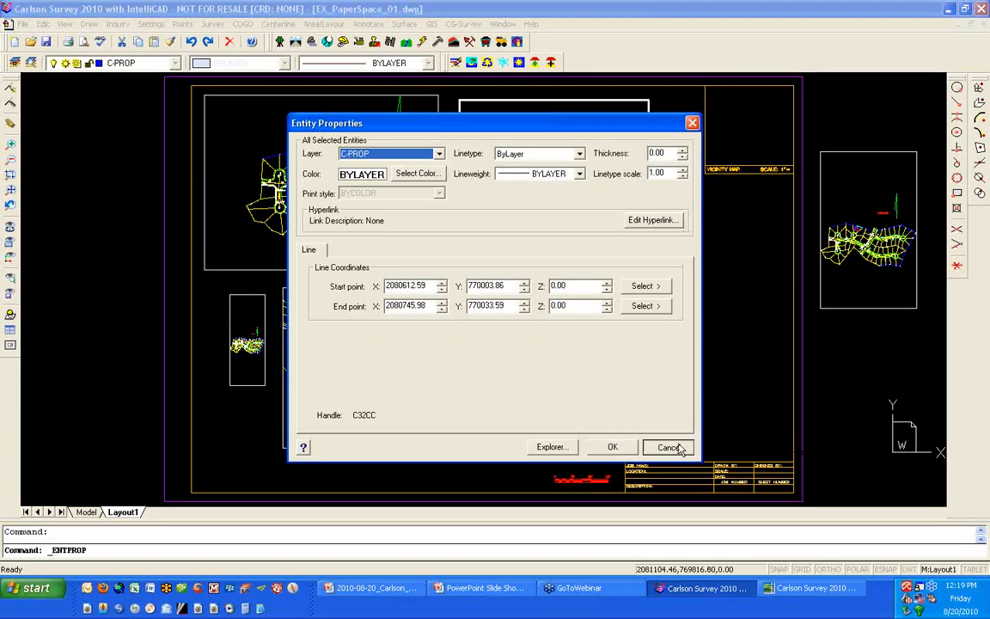
double_click(705, 238)
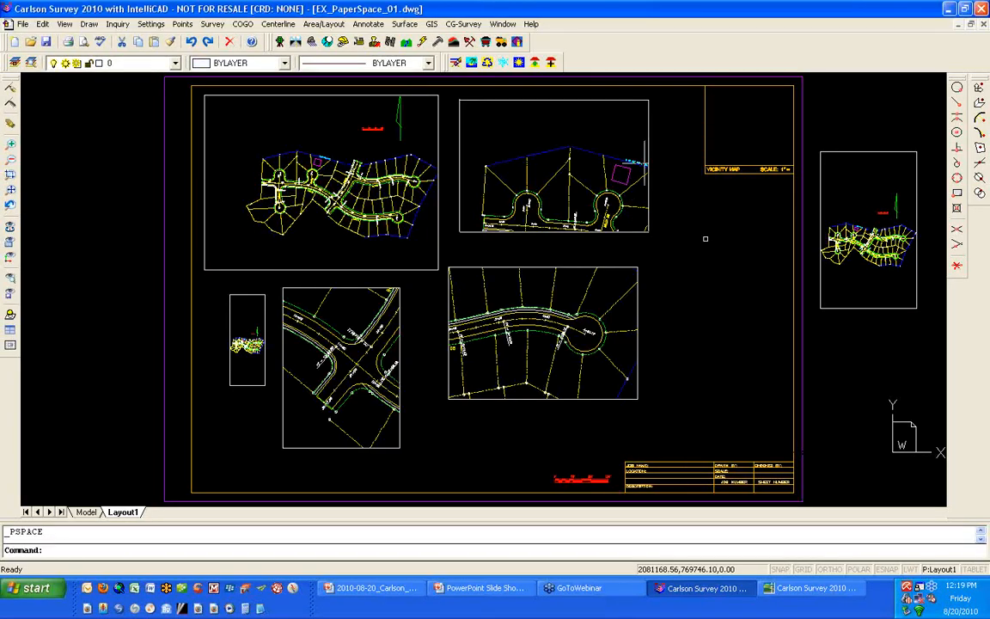
- Select the title block and the upper middle viewport's frame in turn in paper space, clearing each selection
left_click(791, 230)
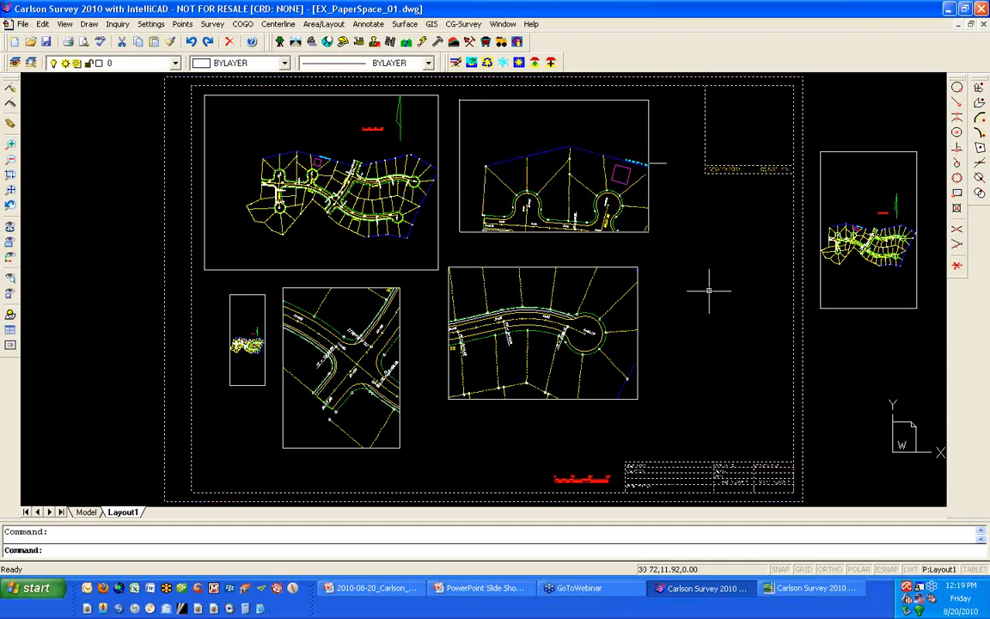
key("Escape")
scroll(725, 492, "up", 5)
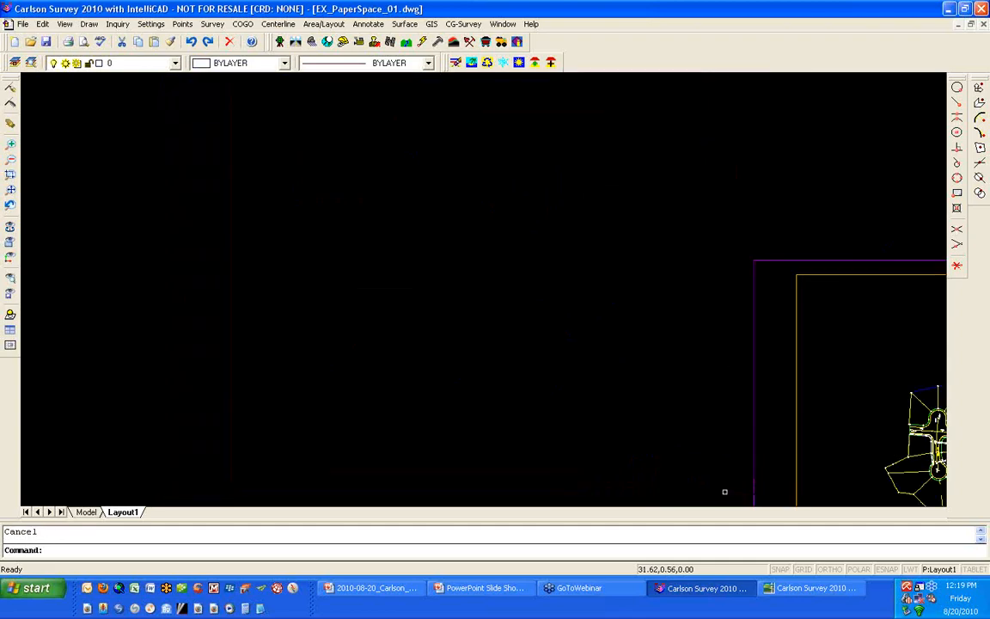
scroll(607, 370, "down", 3)
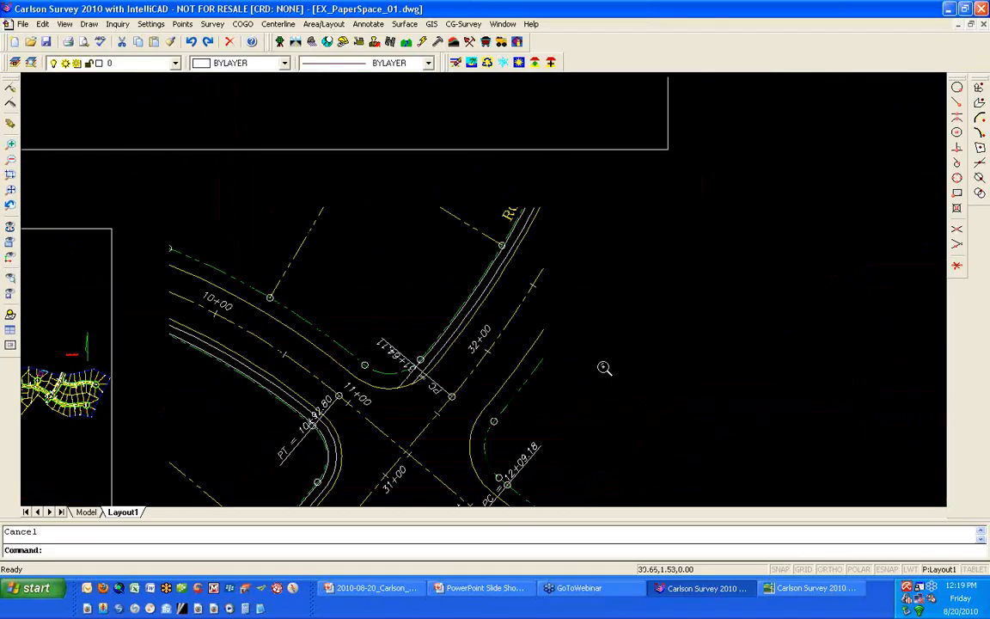
middle_click(544, 321)
middle_click(545, 321)
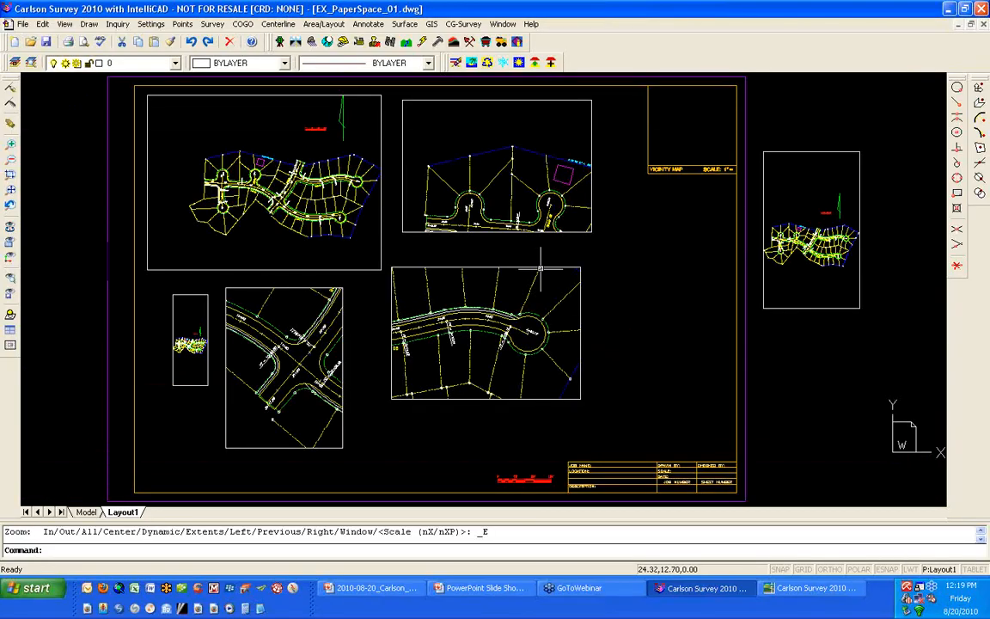
left_click(547, 233)
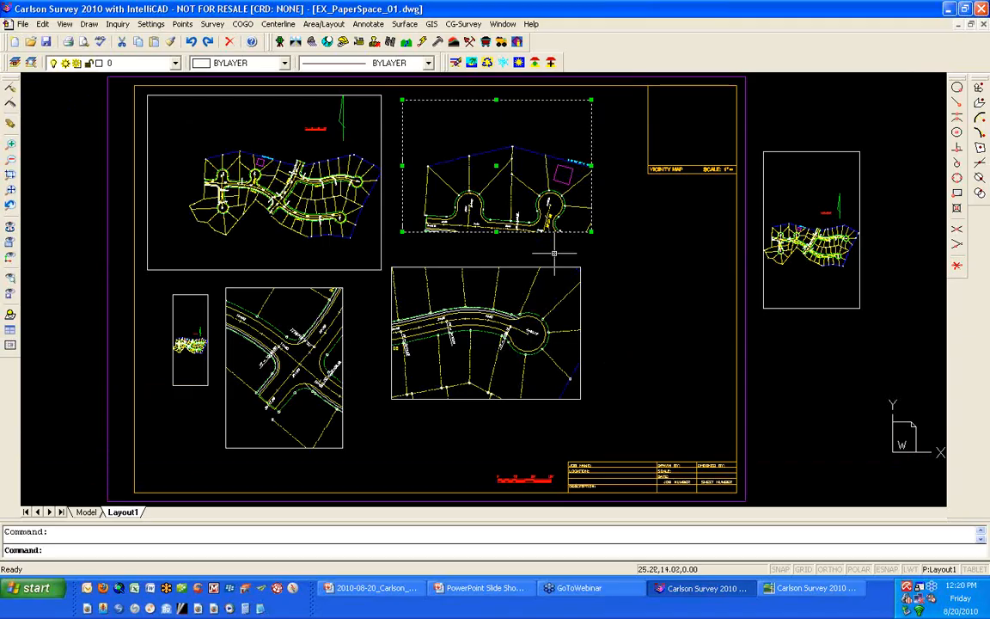
key("Escape")
- Select and deselect the road line in model space through the upper middle viewport, and return to paper space
double_click(499, 163)
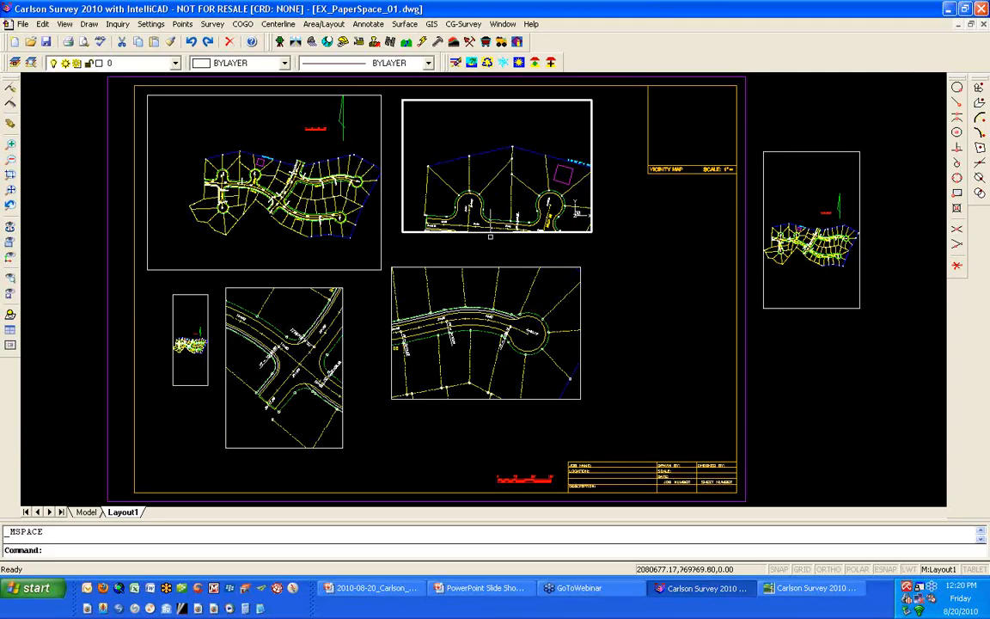
left_click(491, 230)
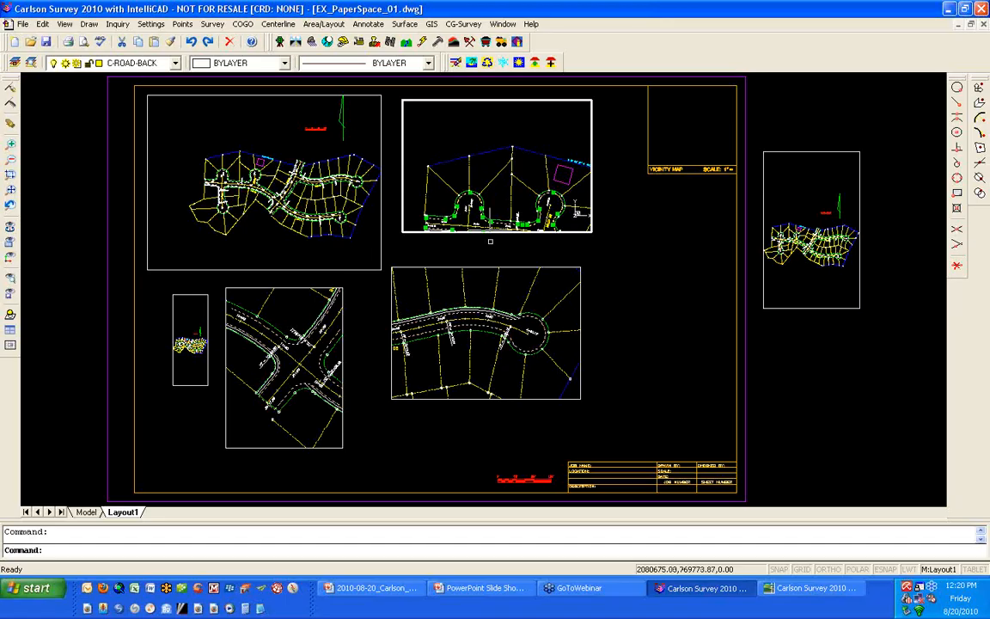
key("Escape")
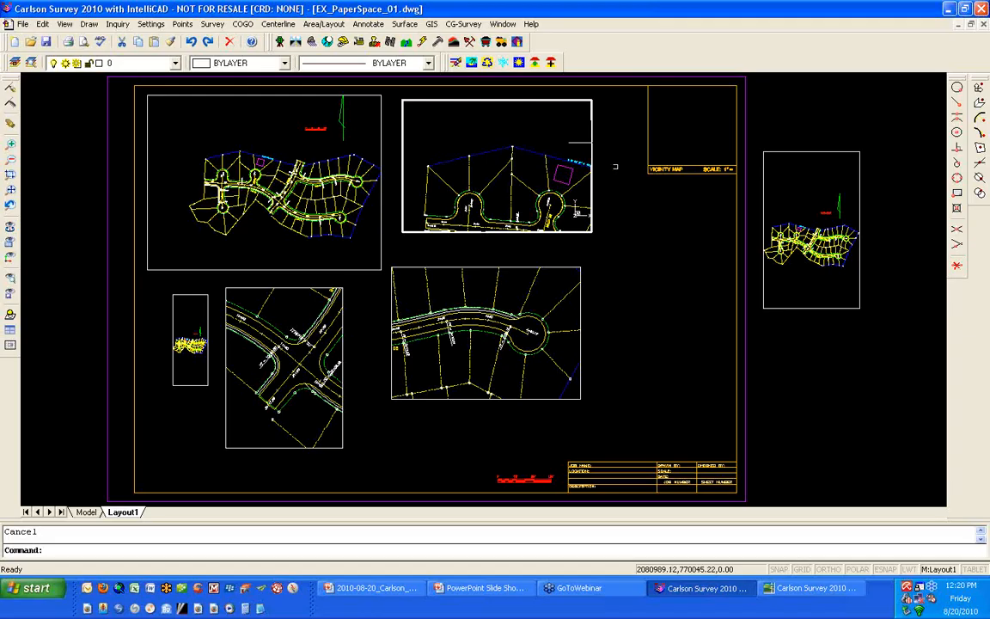
double_click(595, 137)
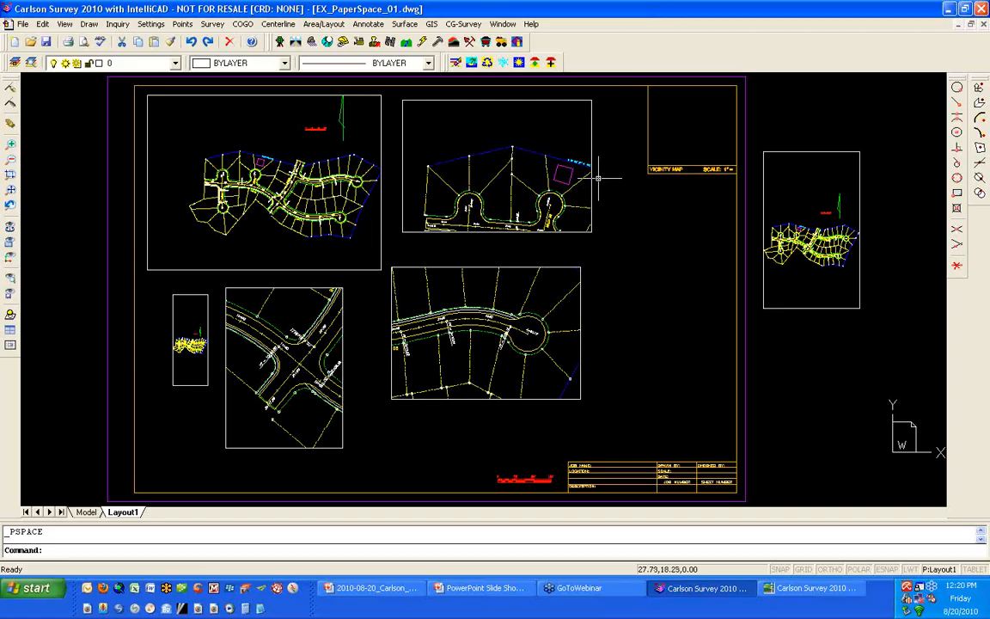
- Switch into the viewport's model space and back to paper space, once with the MS and PS commands and once with the space toggle
type("ms")
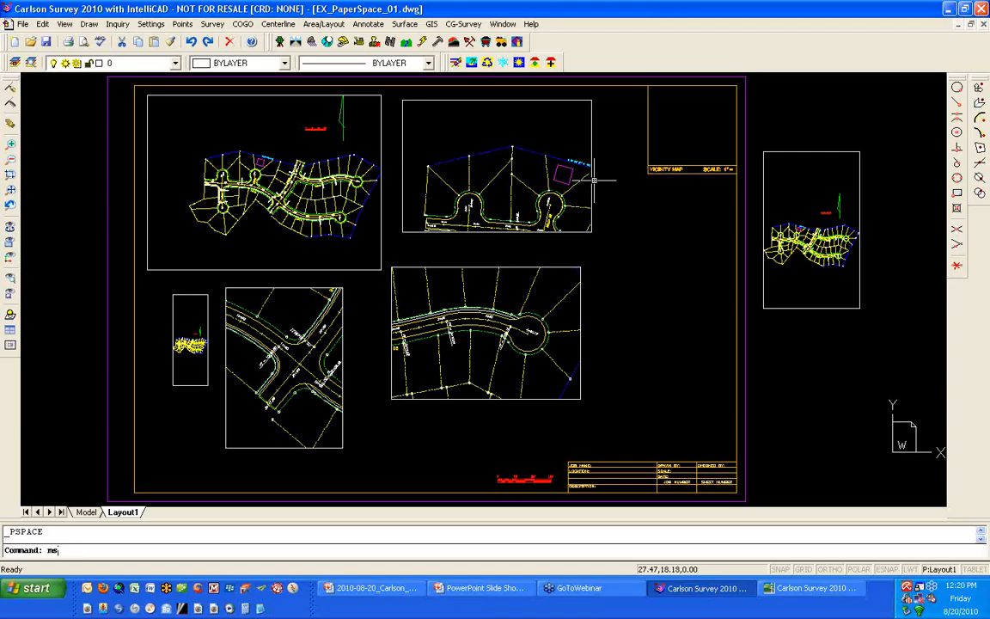
key("Return")
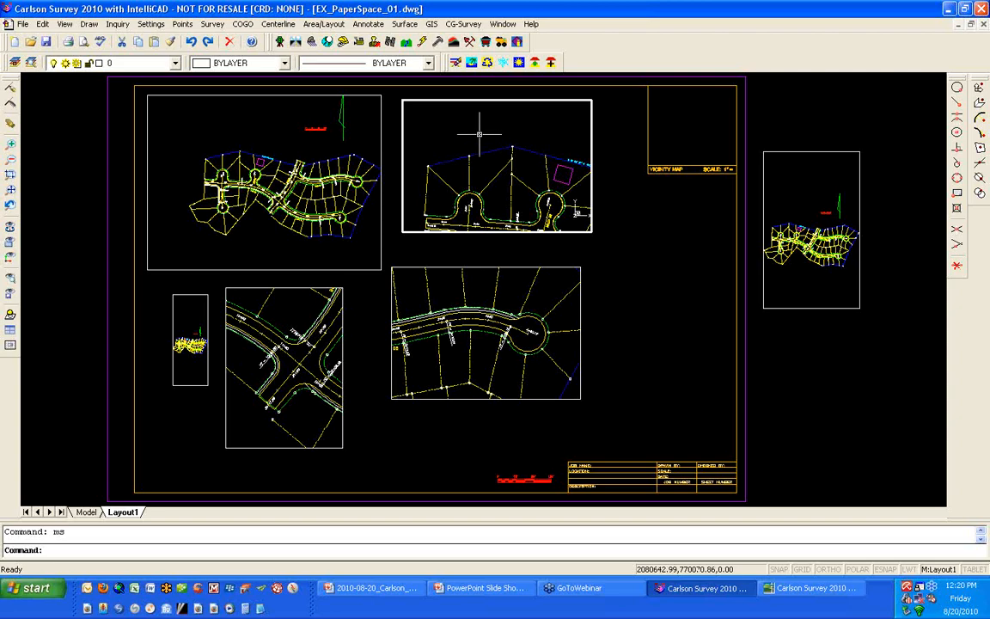
type("ps")
key("Return")
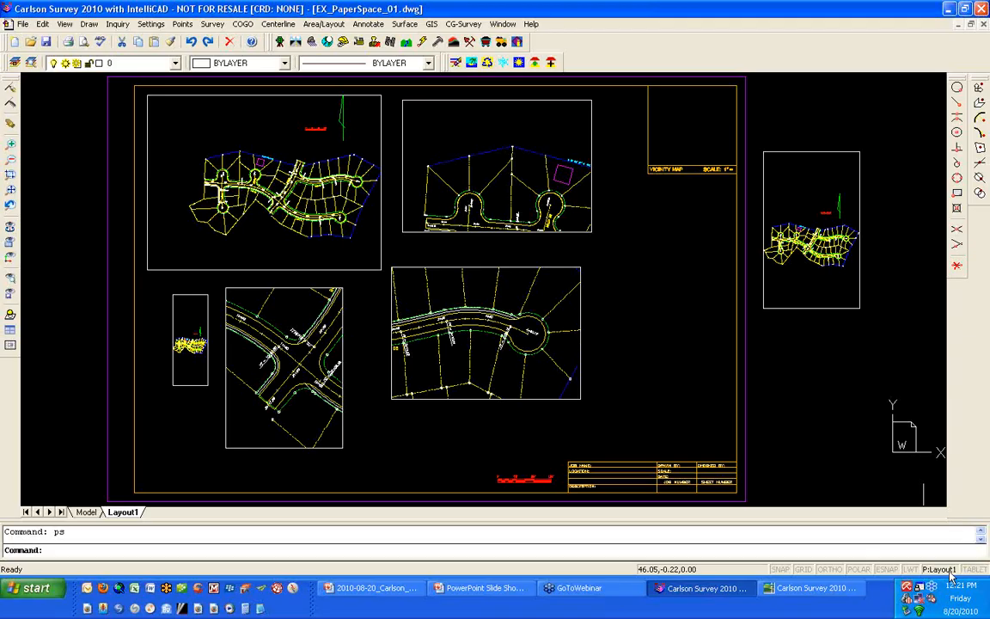
left_click(950, 573)
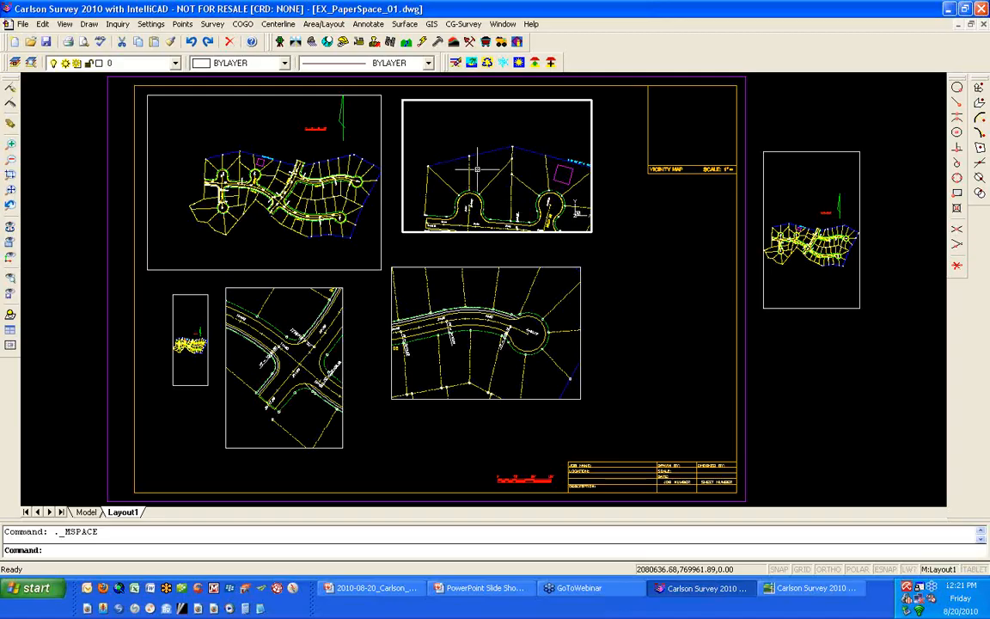
left_click(950, 572)
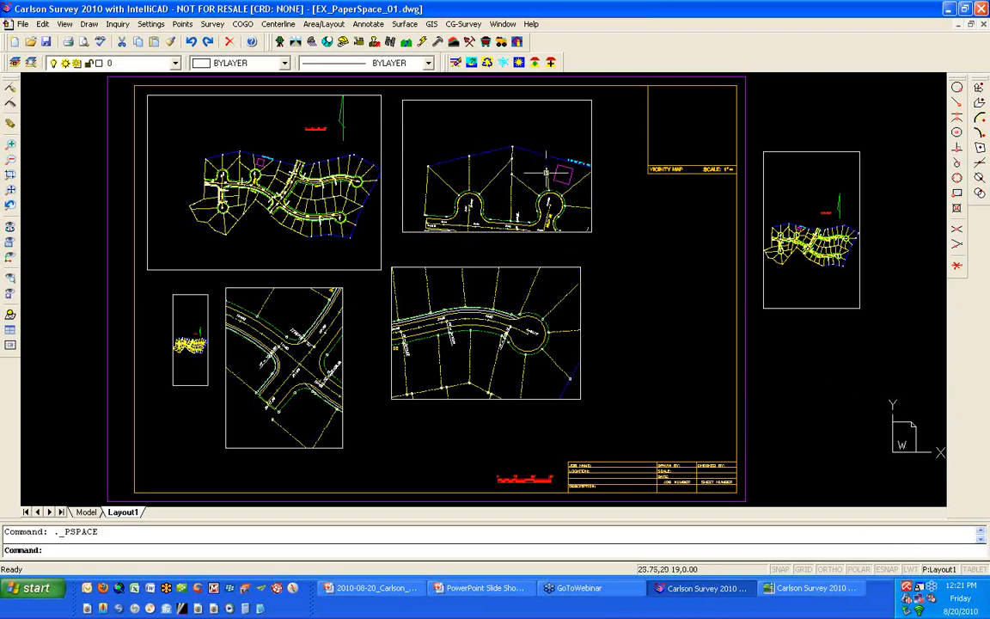
- Move the 0+92.75 station label to the right of the cul-de-sac's centre mark, in model space through the upper middle viewport
scroll(553, 185, "up", 5)
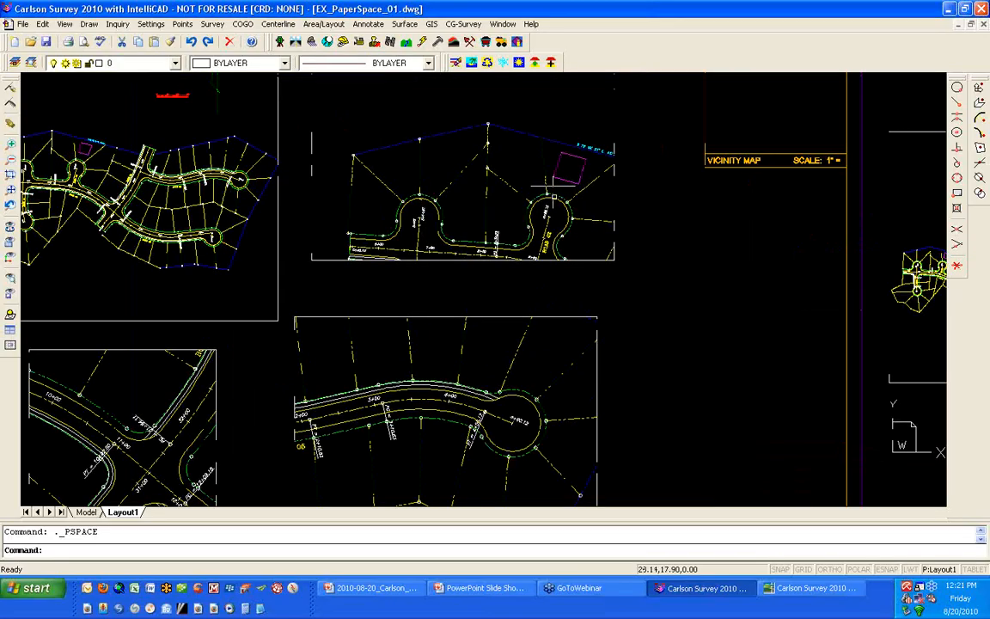
scroll(580, 287, "up", 3)
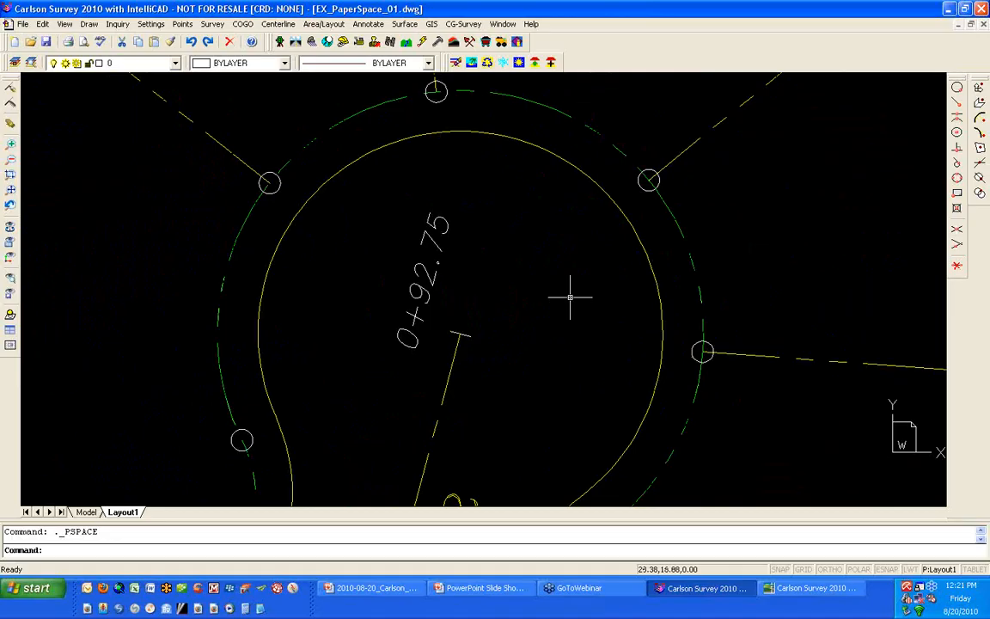
double_click(570, 297)
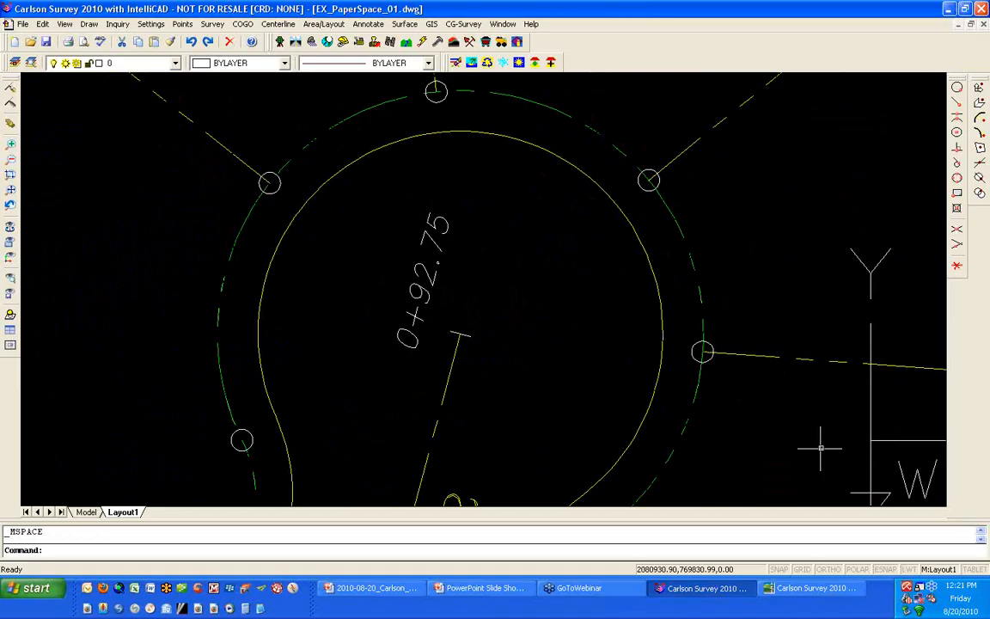
left_click(441, 219)
type("m")
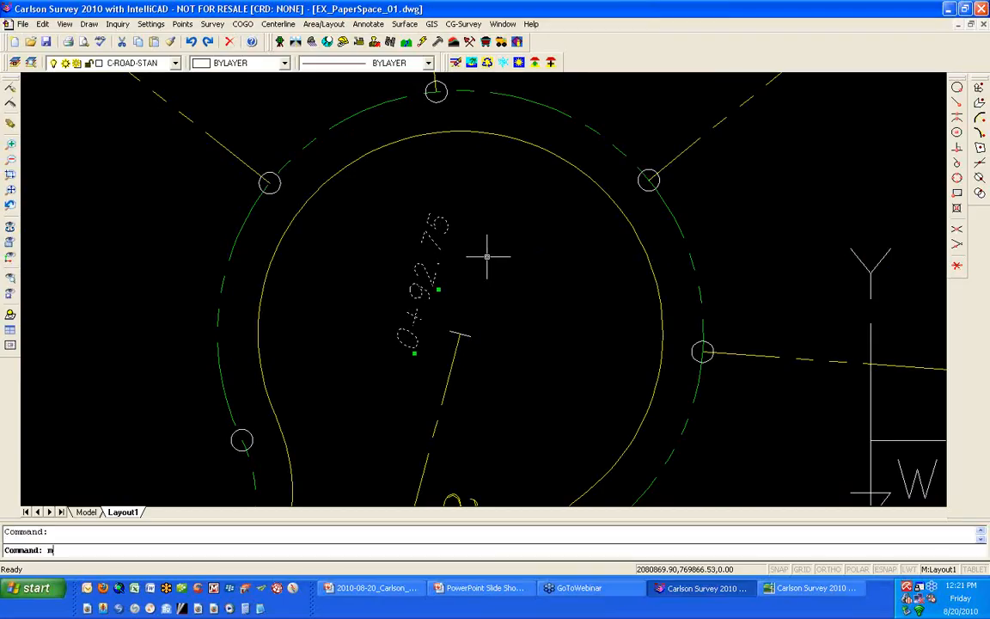
key("Return")
left_click(392, 259)
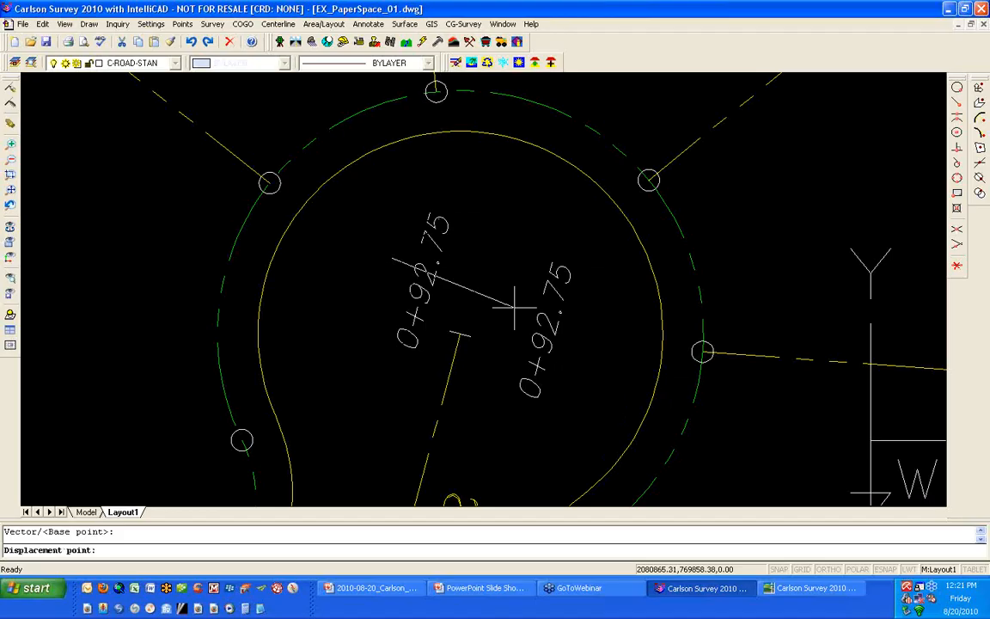
left_click(481, 301)
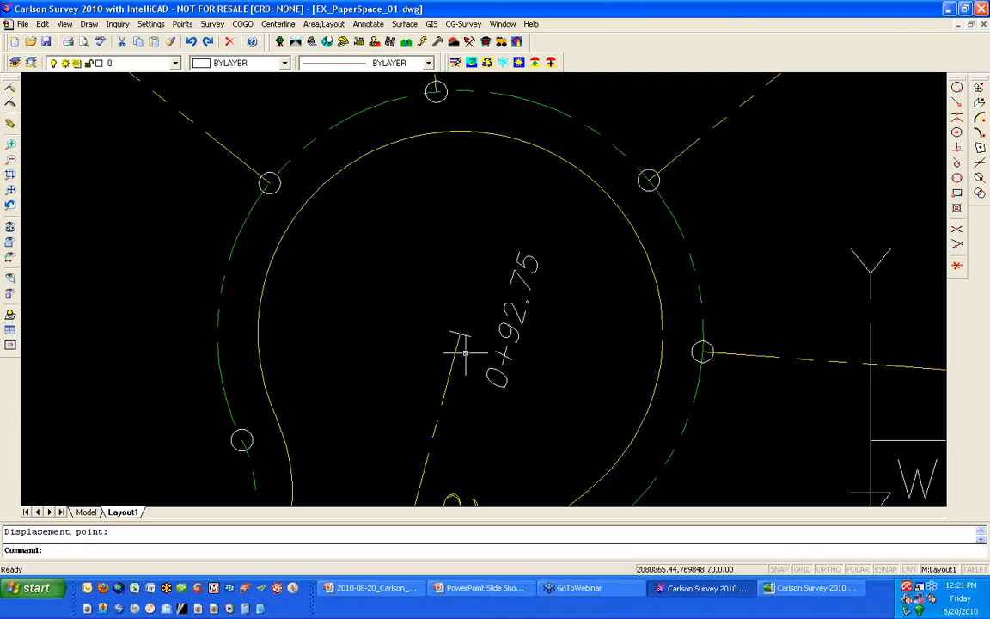
- Return from the upper middle viewport's model space to paper space with the PS command
scroll(465, 344, "down", 2)
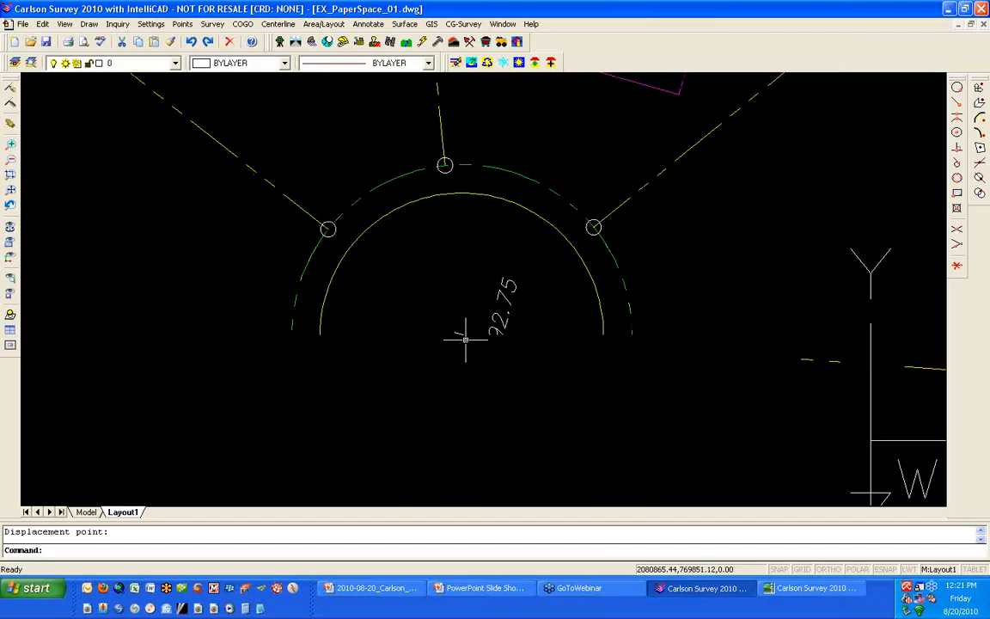
scroll(464, 342, "down", 3)
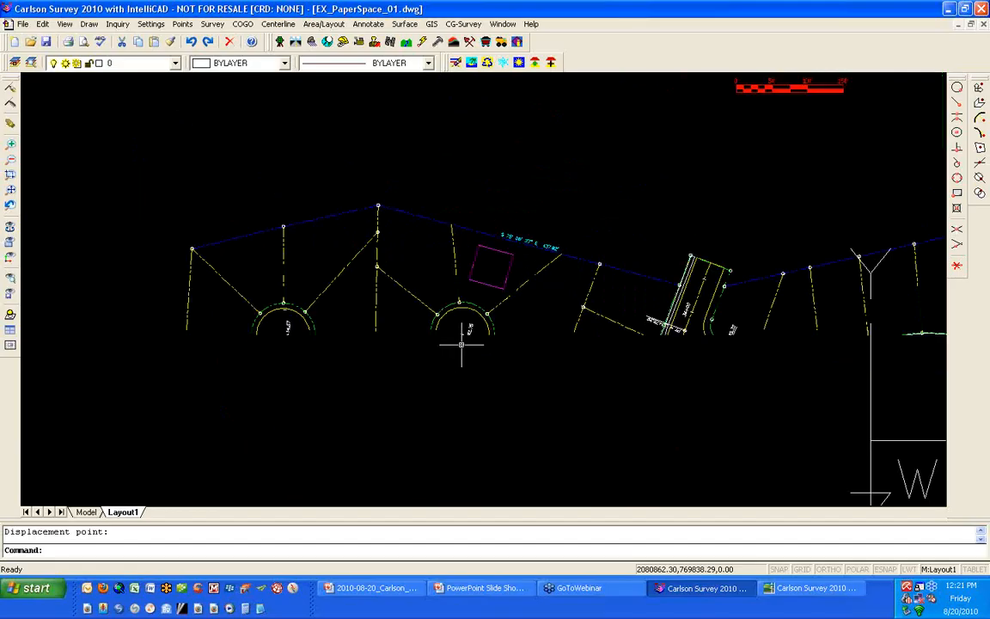
scroll(462, 344, "up", 3)
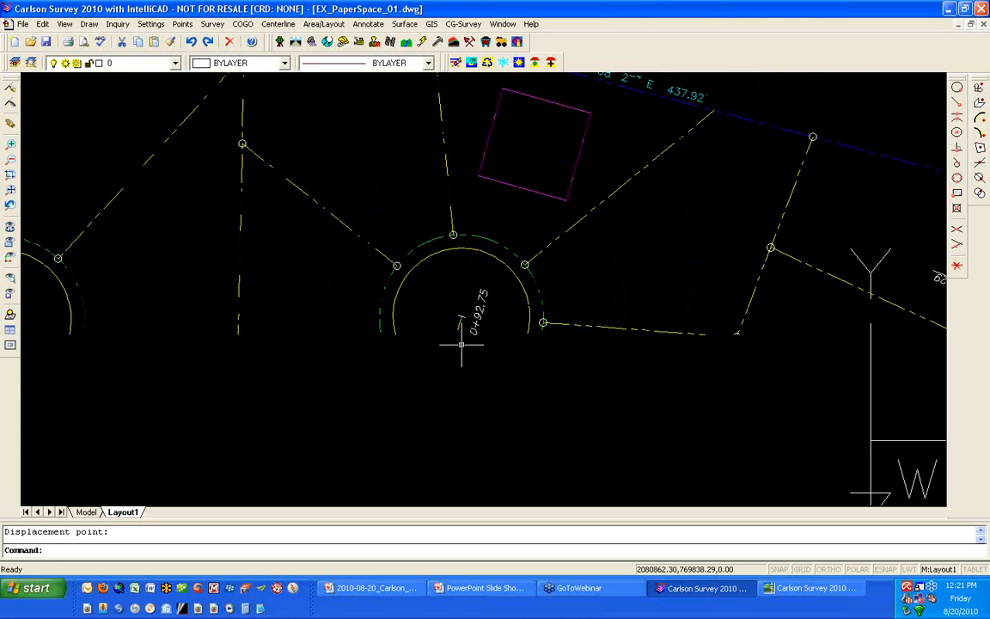
scroll(462, 344, "up", 5)
scroll(462, 344, "up", 1)
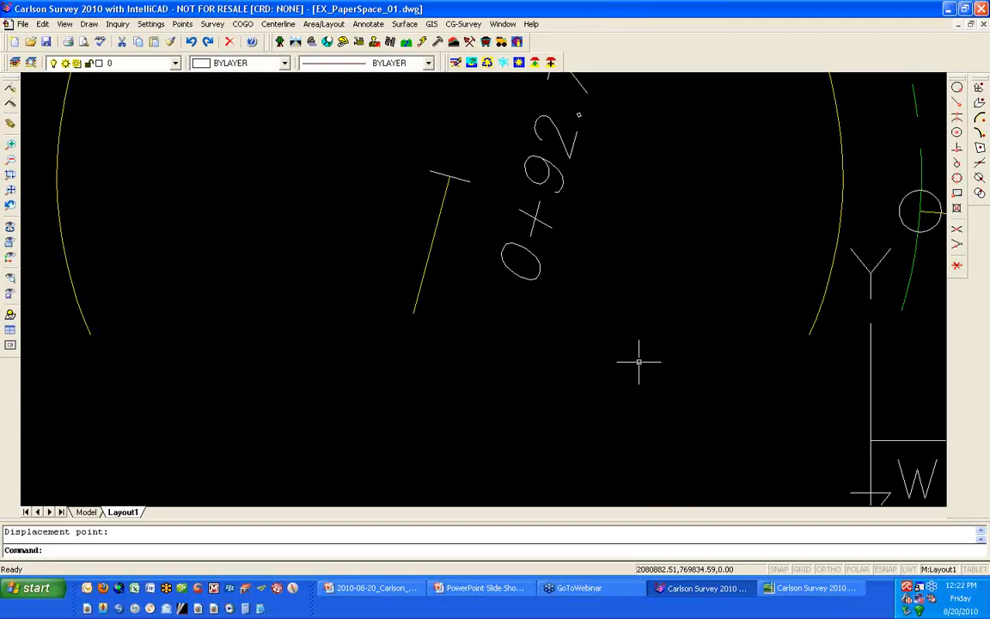
type("ps")
key("Return")
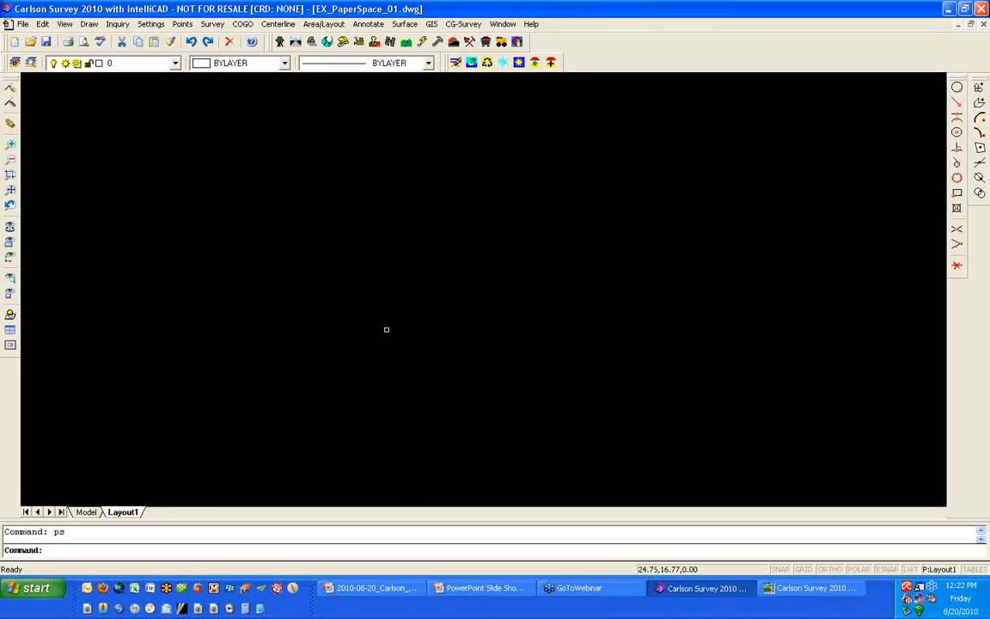
- Erase the two lower-left viewports, the lower middle viewport and the upper middle viewport from the sheet in paper space
scroll(387, 330, "up", 2)
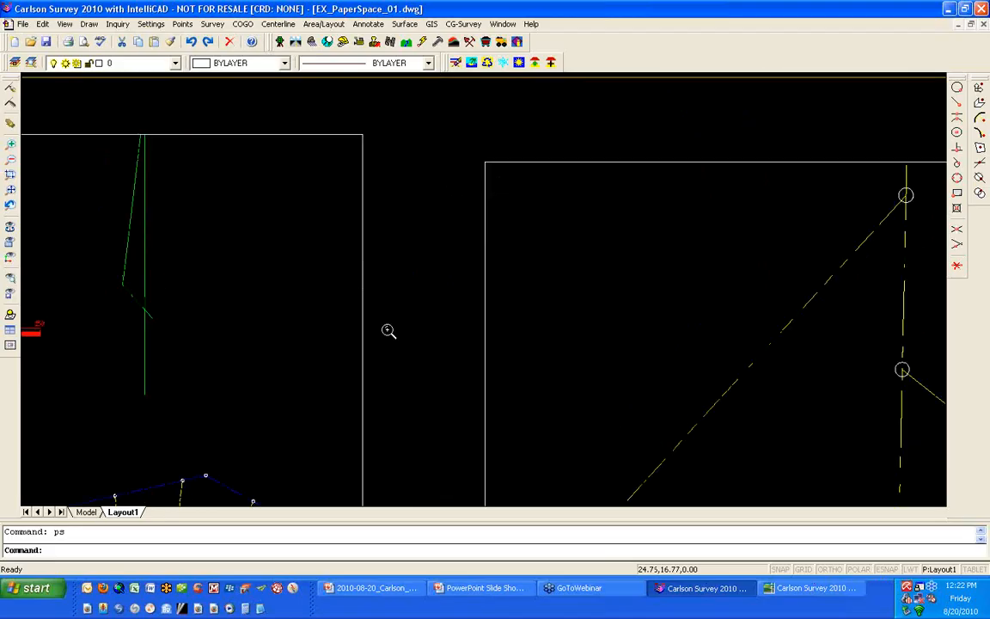
scroll(389, 331, "down", 5)
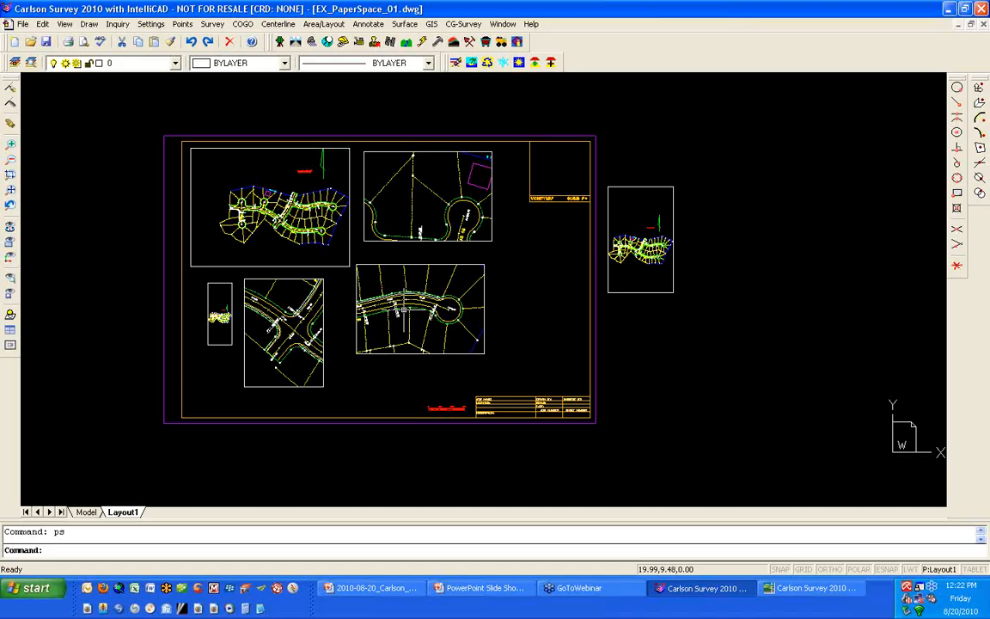
type("e")
key("Return")
left_click(512, 332)
left_click(222, 275)
left_click(462, 216)
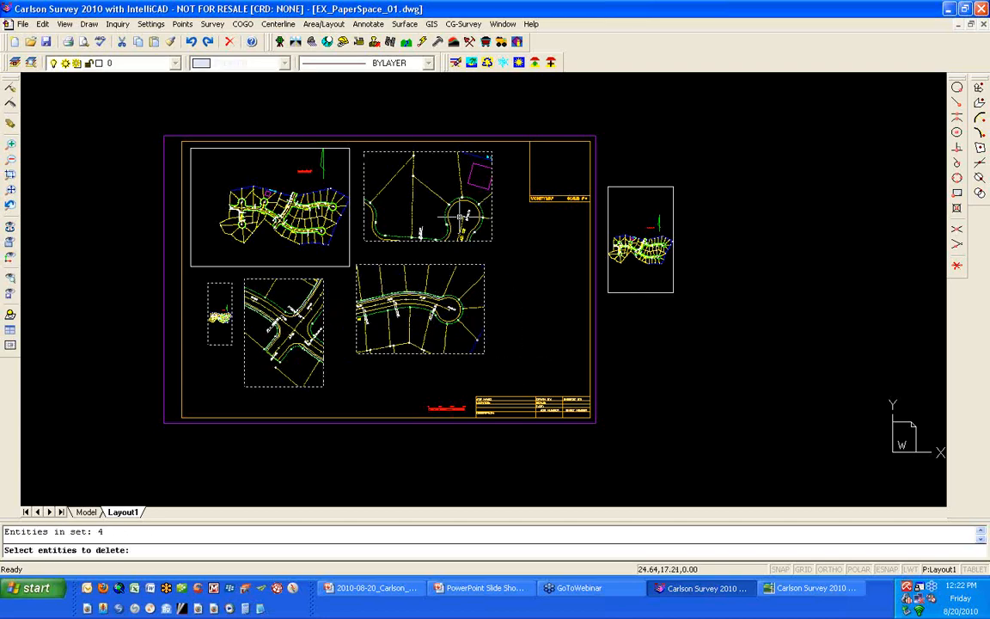
key("Return")
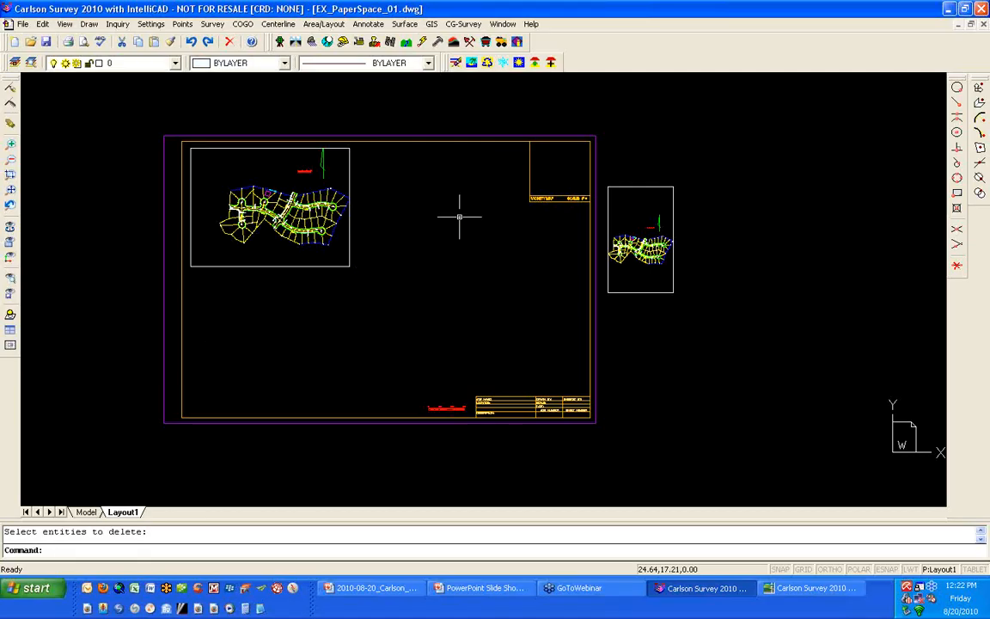
- Enlarge the remaining on-sheet viewport to fill most of the sheet, and enlarge the off-sheet viewport, by moving their lower-right corners
left_click(349, 267)
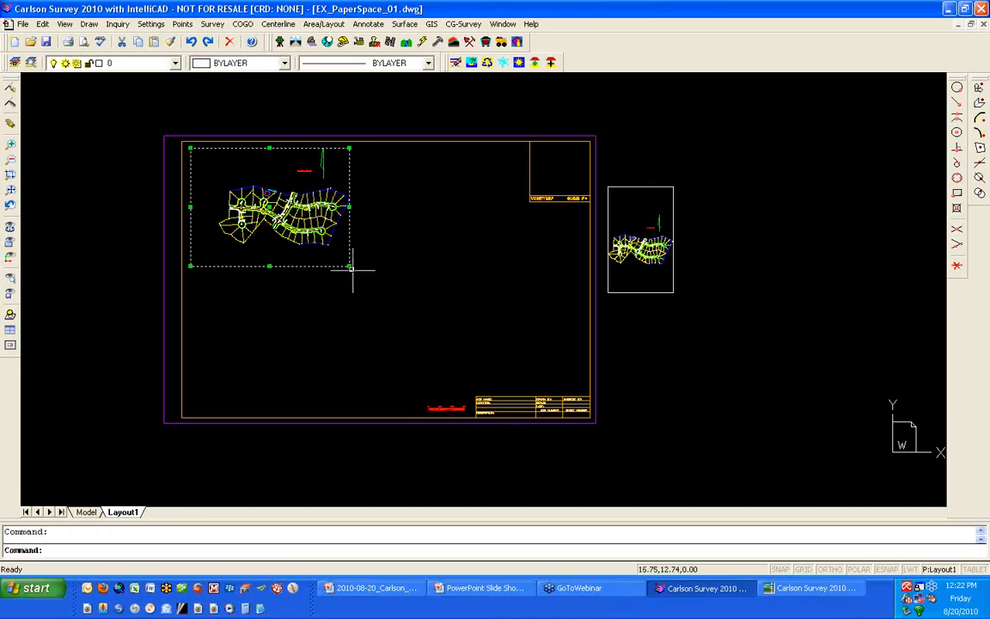
left_click(350, 266)
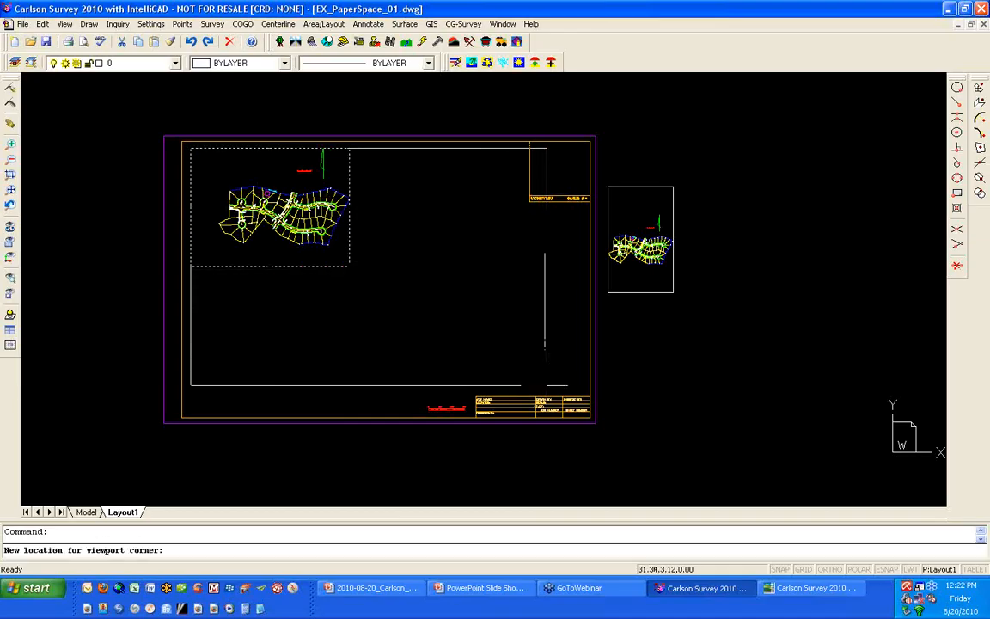
left_click(560, 386)
left_click(668, 296)
left_click(673, 292)
left_click(845, 380)
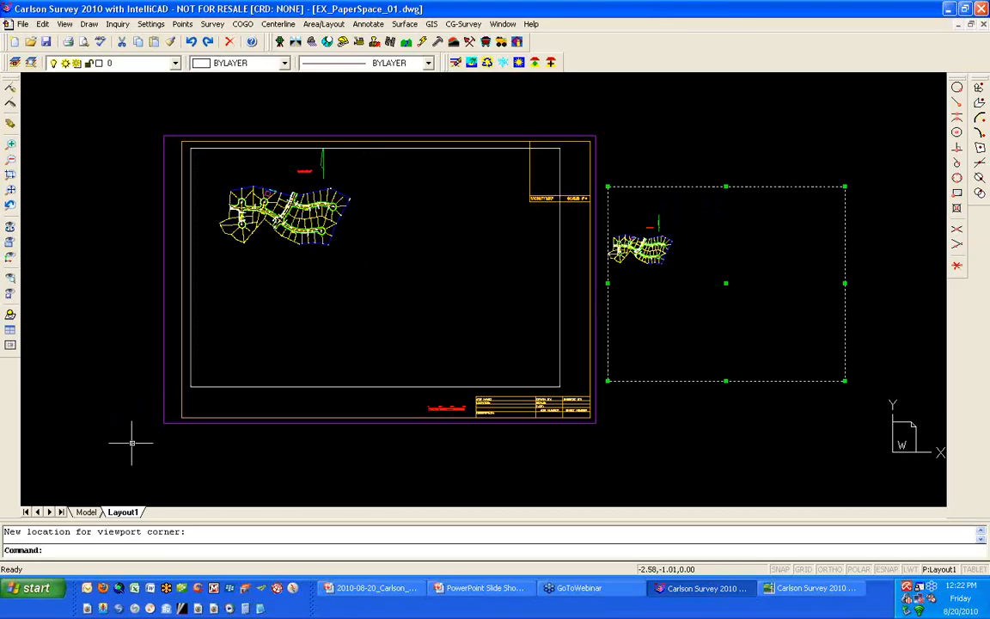
- Zoom the model to its extents inside both the on-sheet and the off-sheet viewport, and return to paper space
left_click(325, 305)
key("Escape")
key("Escape")
double_click(358, 295)
middle_click(337, 247)
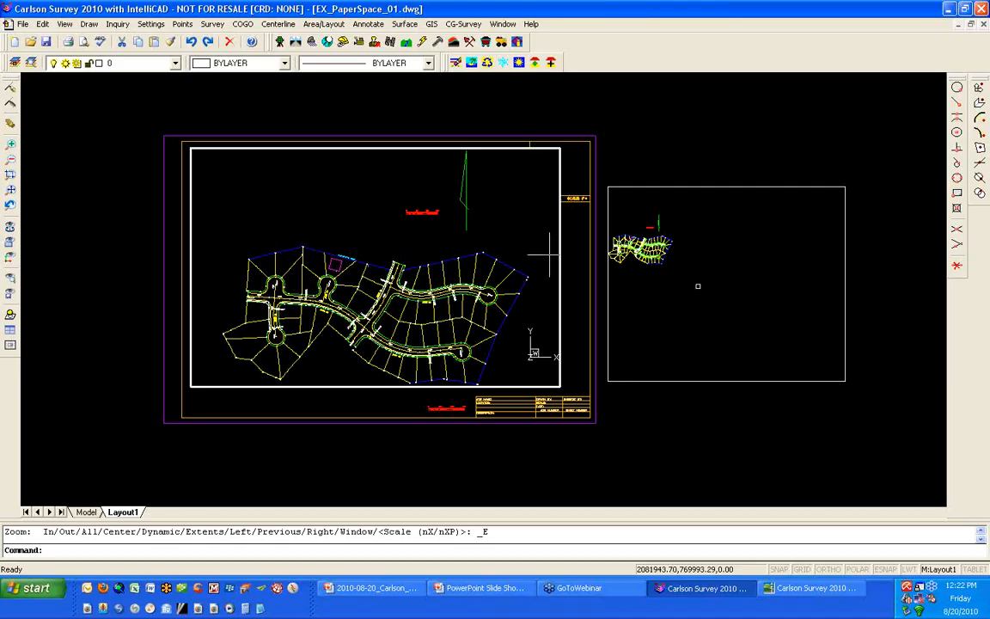
left_click(713, 272)
middle_click(715, 272)
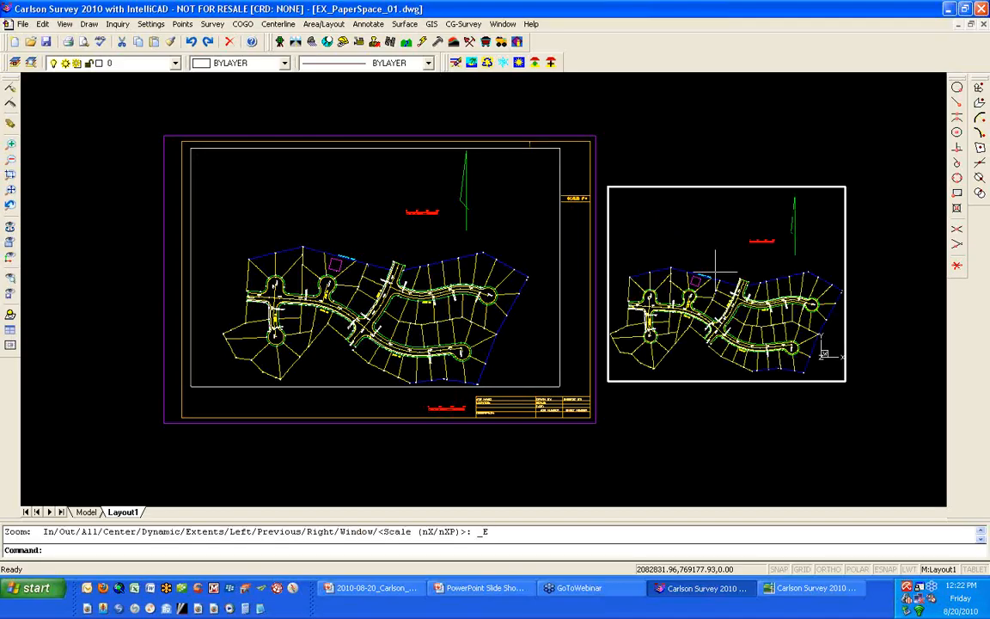
double_click(360, 400)
- Examine the bar scale, the magenta building square and the lots shown through the sheet's large viewport in paper space
scroll(341, 264, "up", 3)
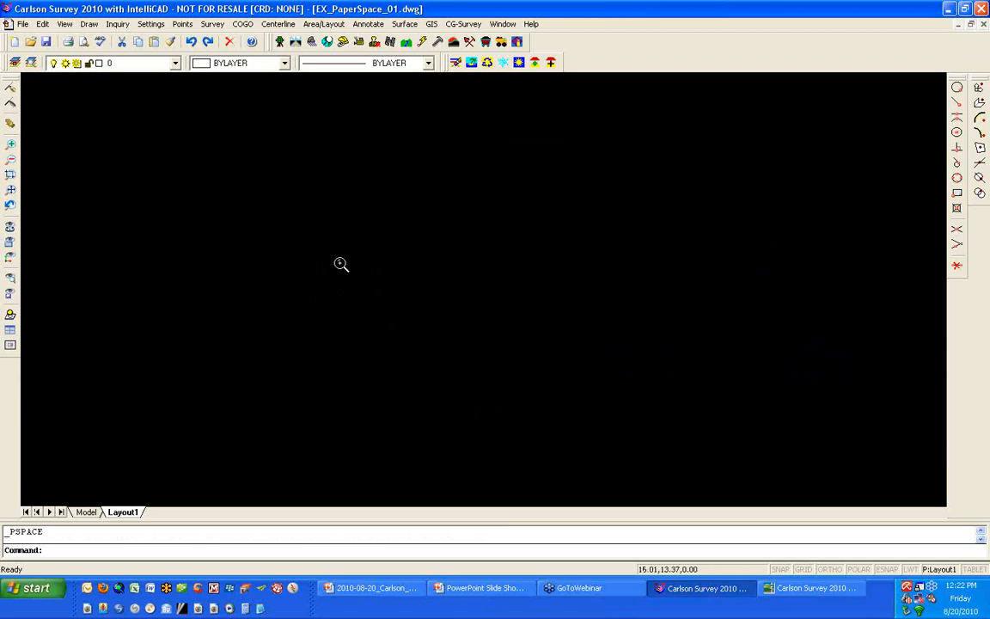
scroll(342, 264, "up", 2)
scroll(342, 264, "down", 1)
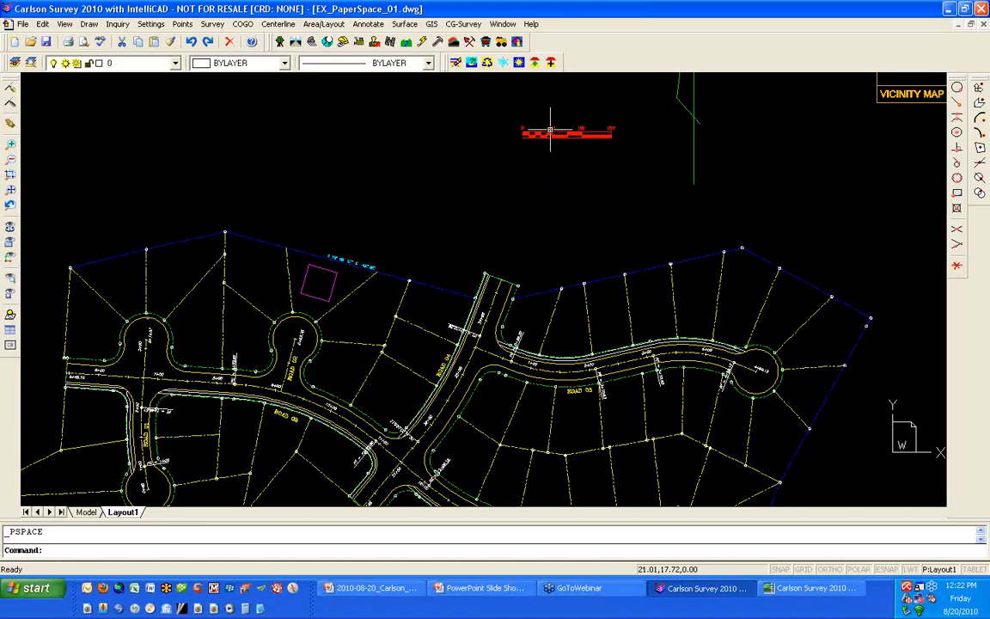
scroll(545, 134, "down", 5)
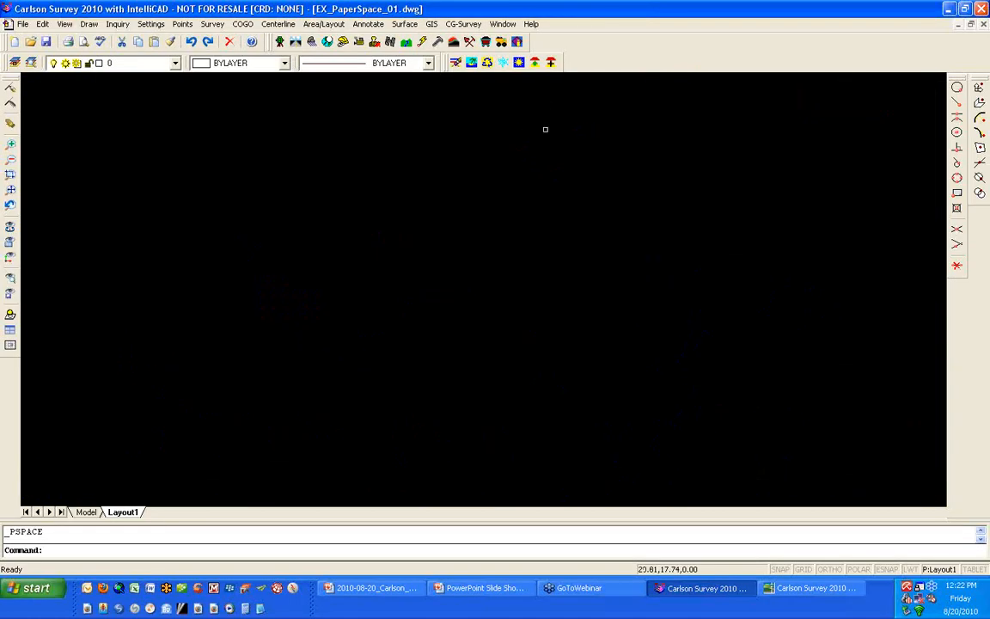
middle_click_drag(542, 134, 492, 197)
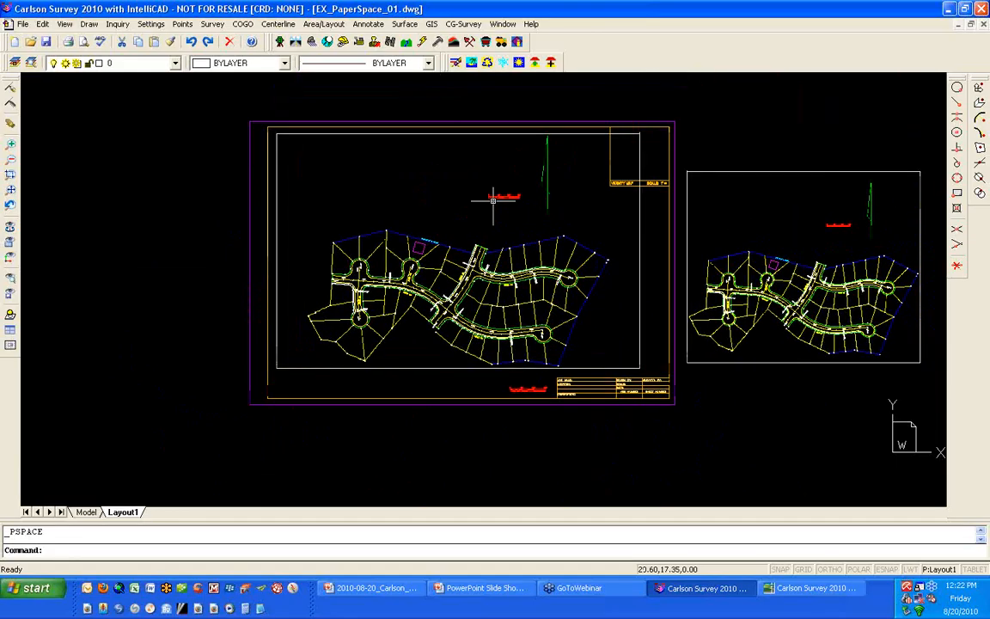
scroll(492, 201, "up", 1)
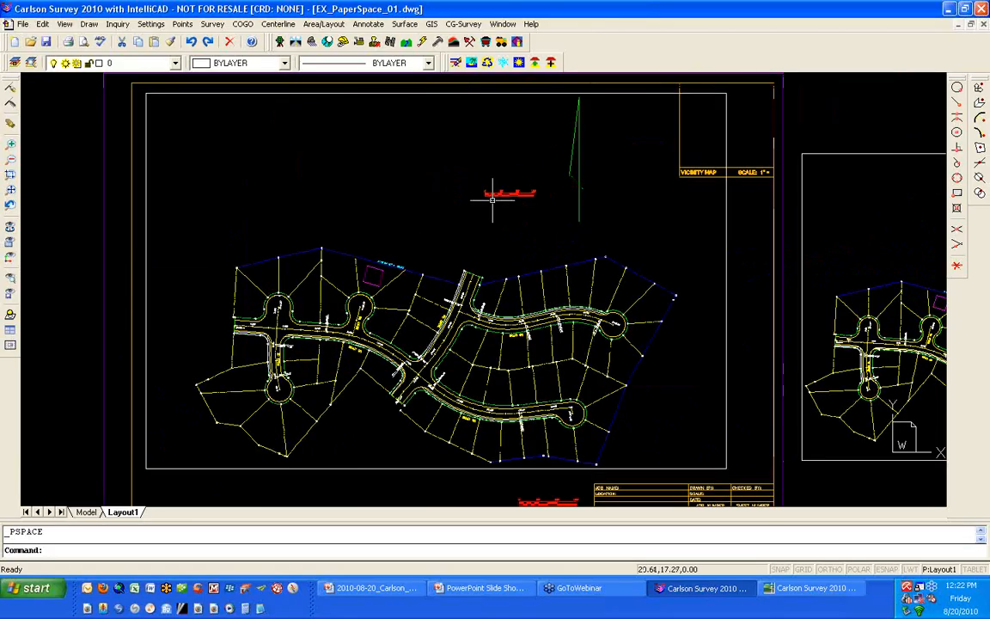
scroll(493, 198, "down", 1)
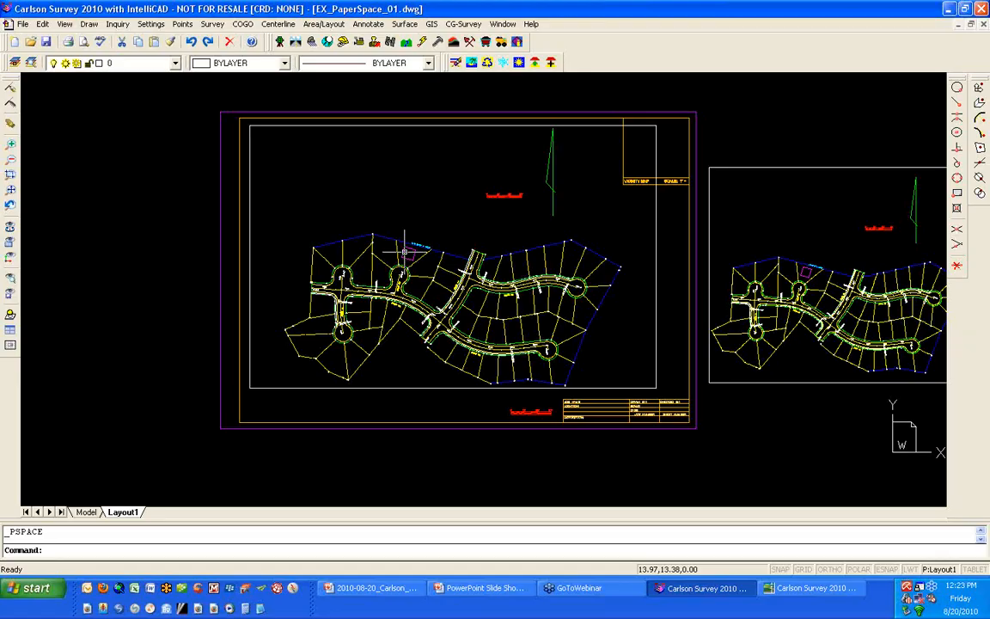
scroll(404, 252, "up", 2)
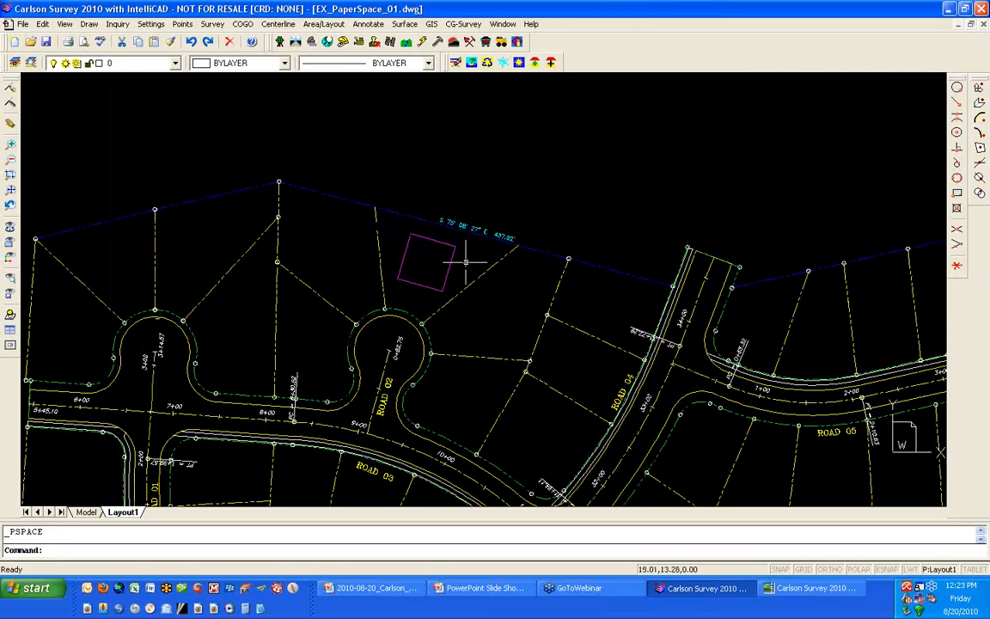
scroll(466, 261, "down", 3)
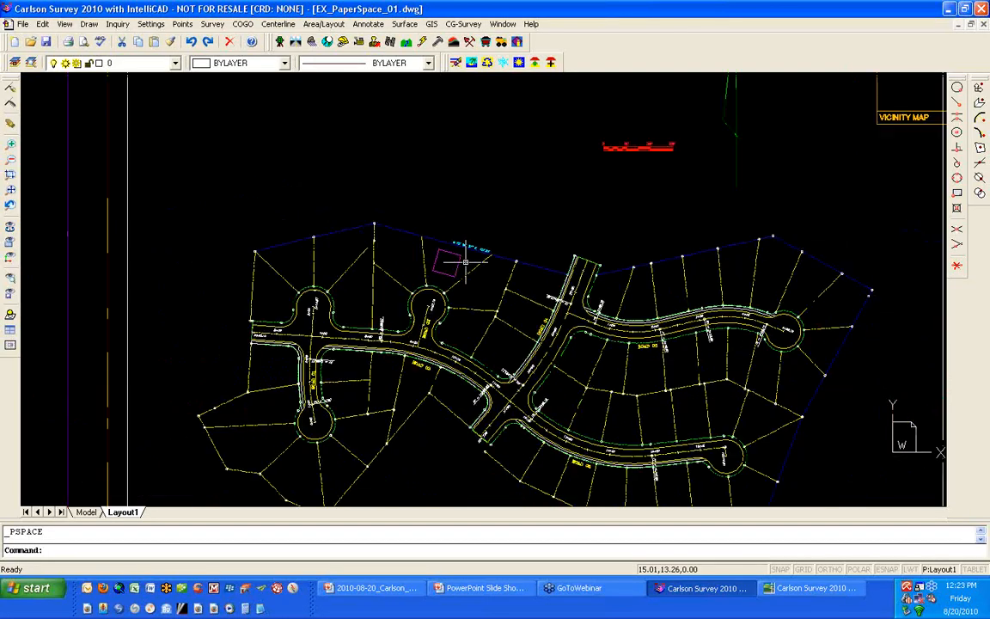
scroll(465, 260, "down", 1)
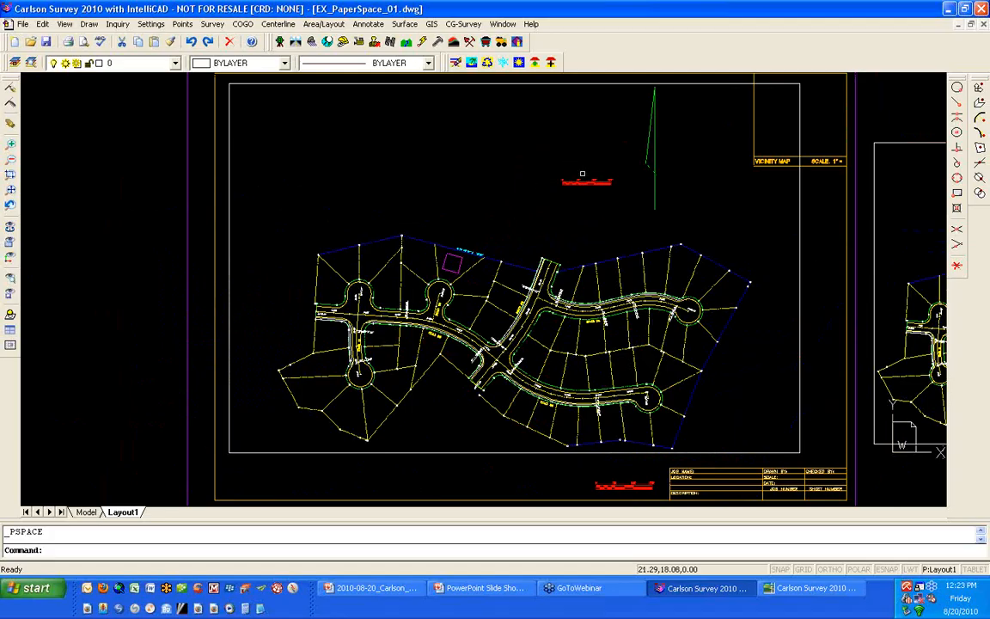
scroll(580, 172, "up", 3)
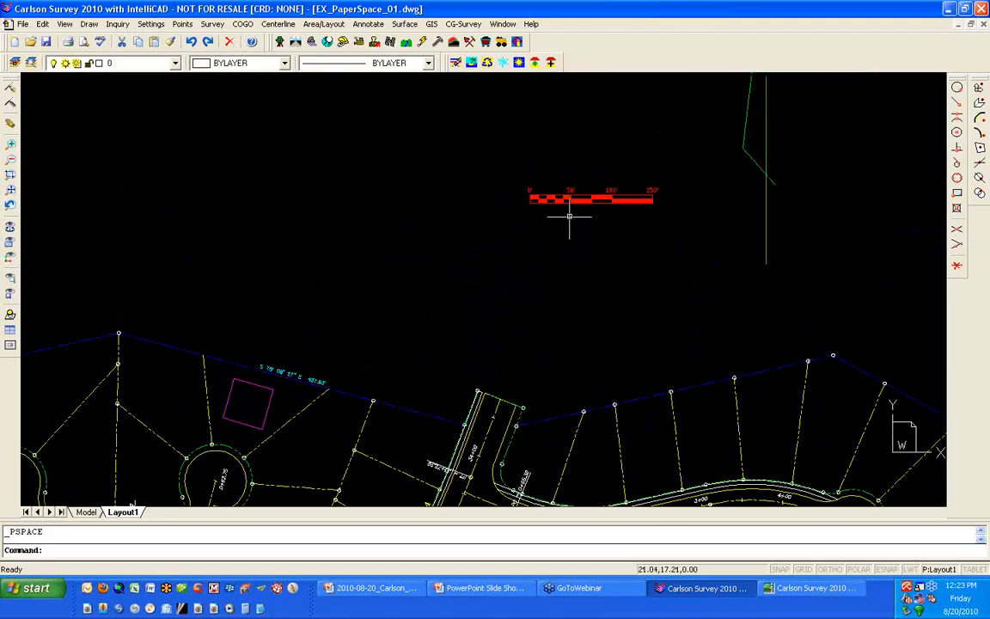
scroll(569, 215, "down", 3)
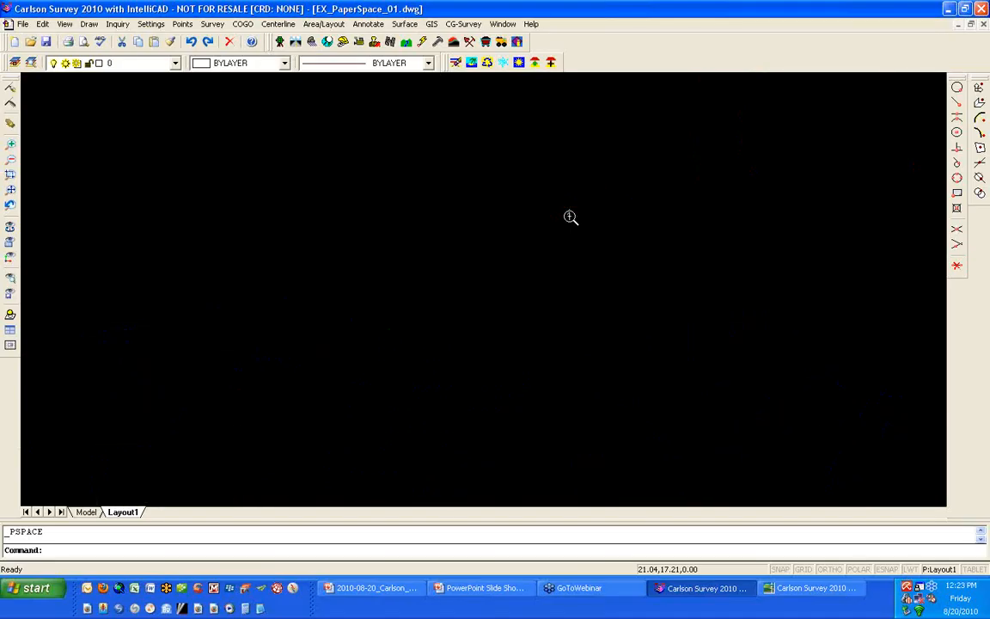
- Measure the magenta square's upper edge in paper space and highlight the distance in the prompt history
scroll(434, 294, "up", 5)
type("d")
key("Return")
scroll(276, 311, "up", 3)
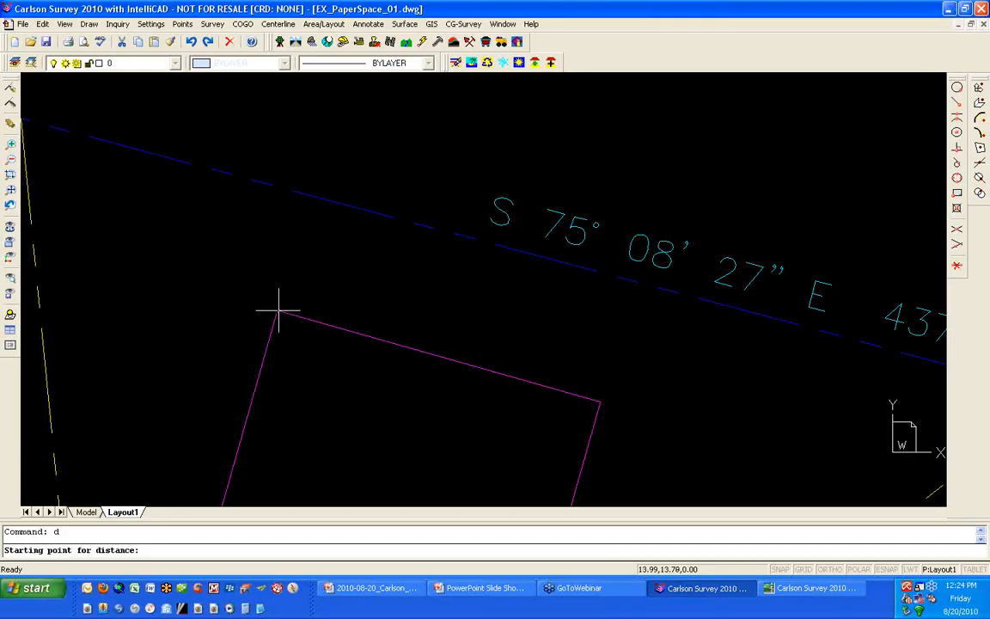
left_click(277, 311)
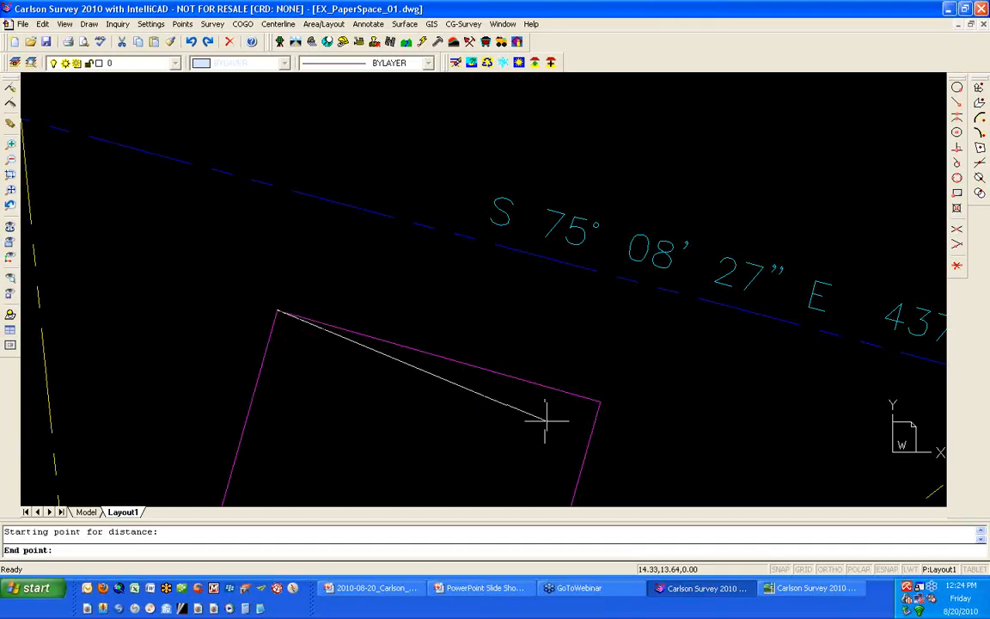
left_click(601, 400)
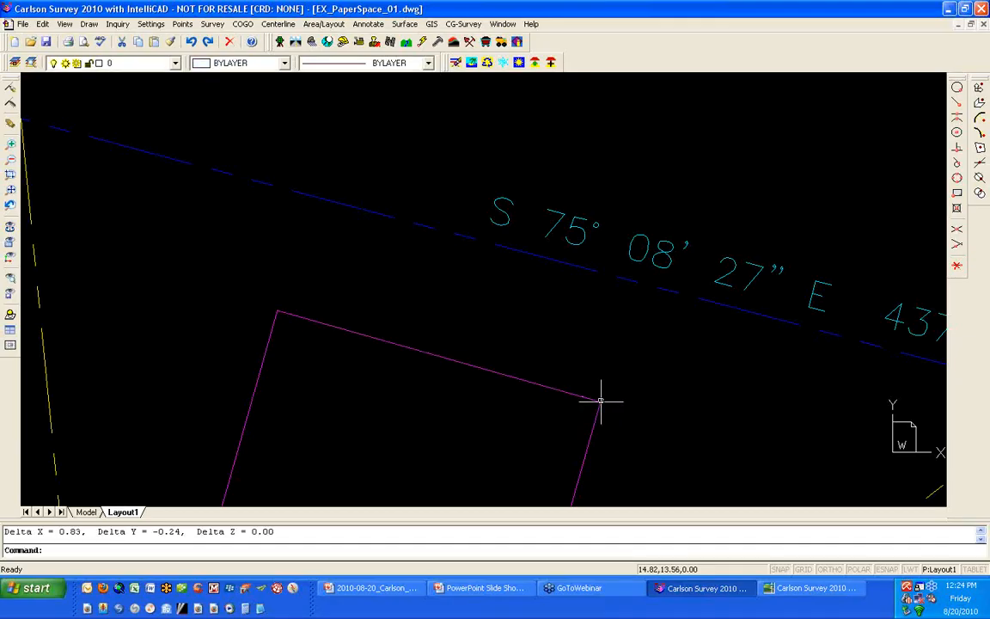
key("F2")
left_click_drag(172, 371, 131, 367)
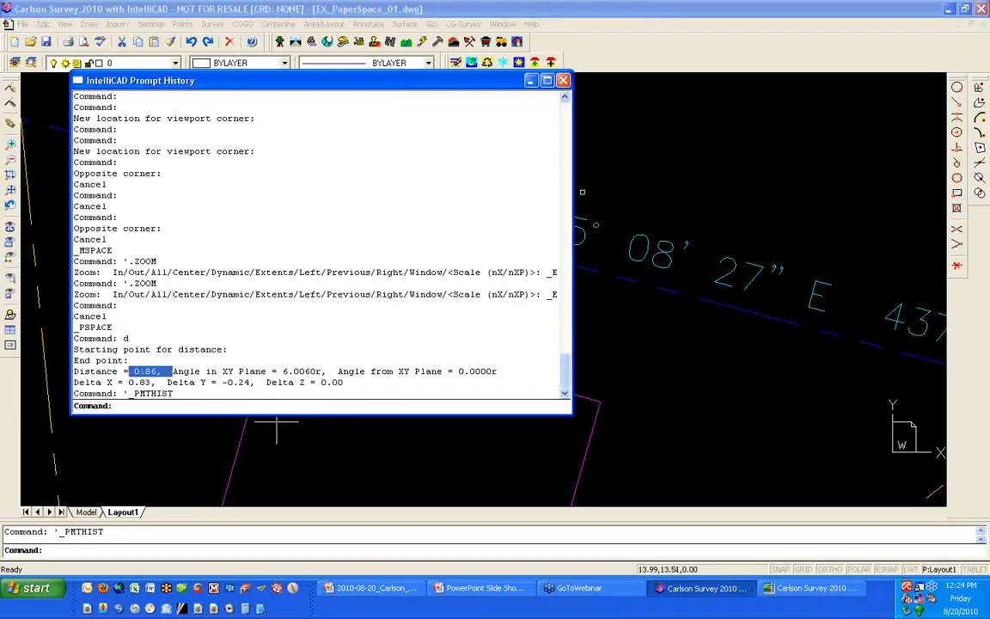
key("F2")
- Measure the bar scale from 0' to 50' in paper space with ortho mode on
scroll(531, 230, "down", 5)
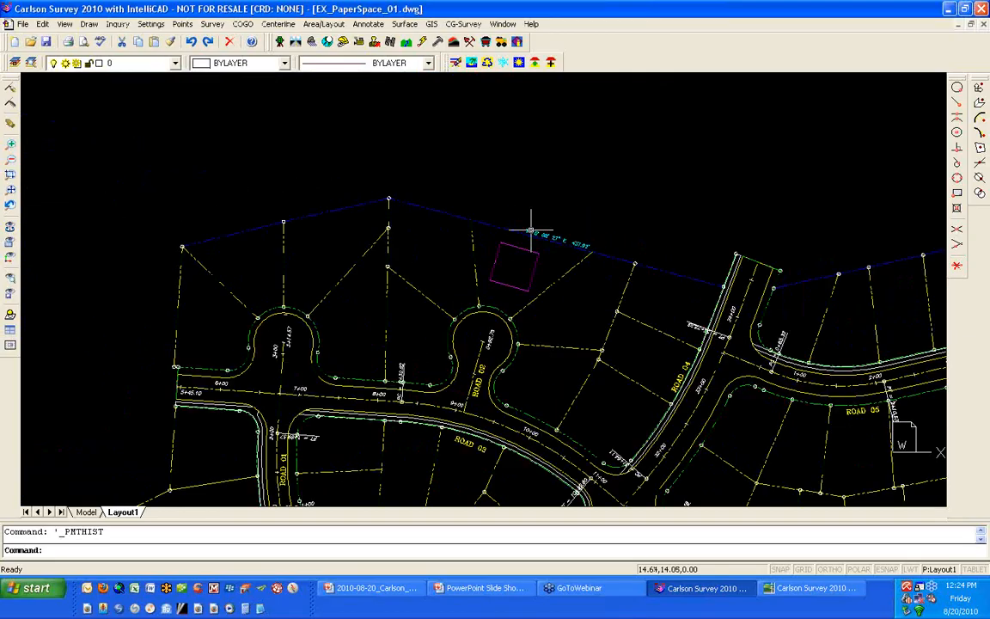
scroll(530, 230, "down", 1)
middle_click_drag(694, 163, 487, 251)
scroll(525, 192, "up", 5)
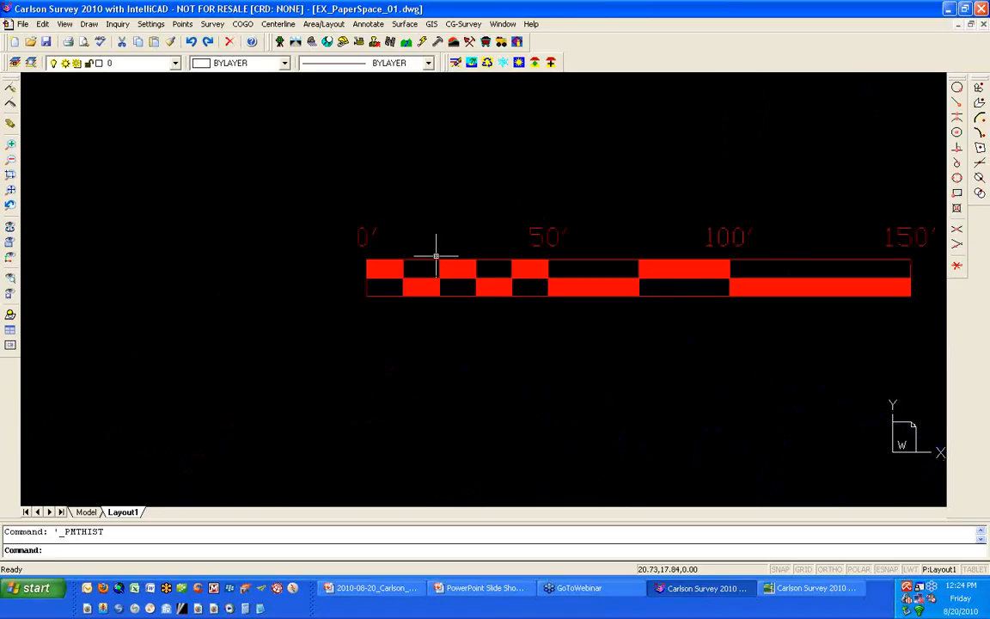
key("Return")
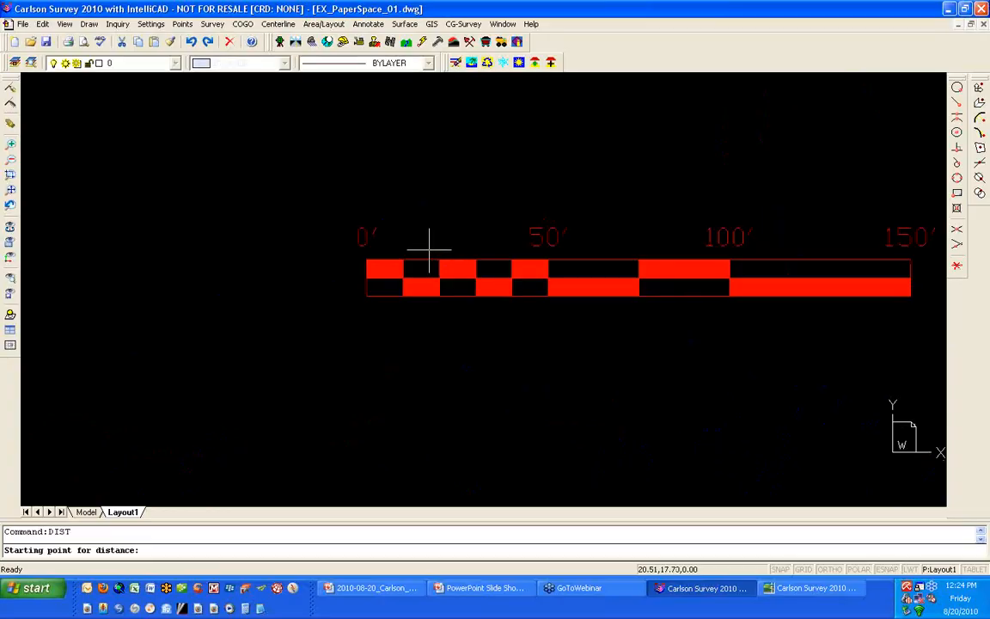
key("F8")
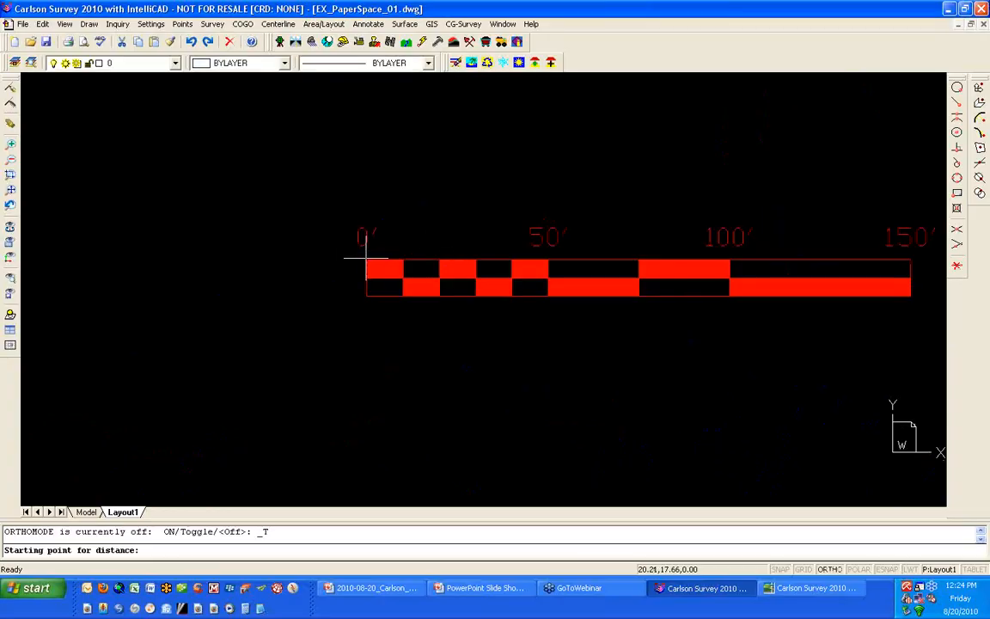
left_click(366, 259)
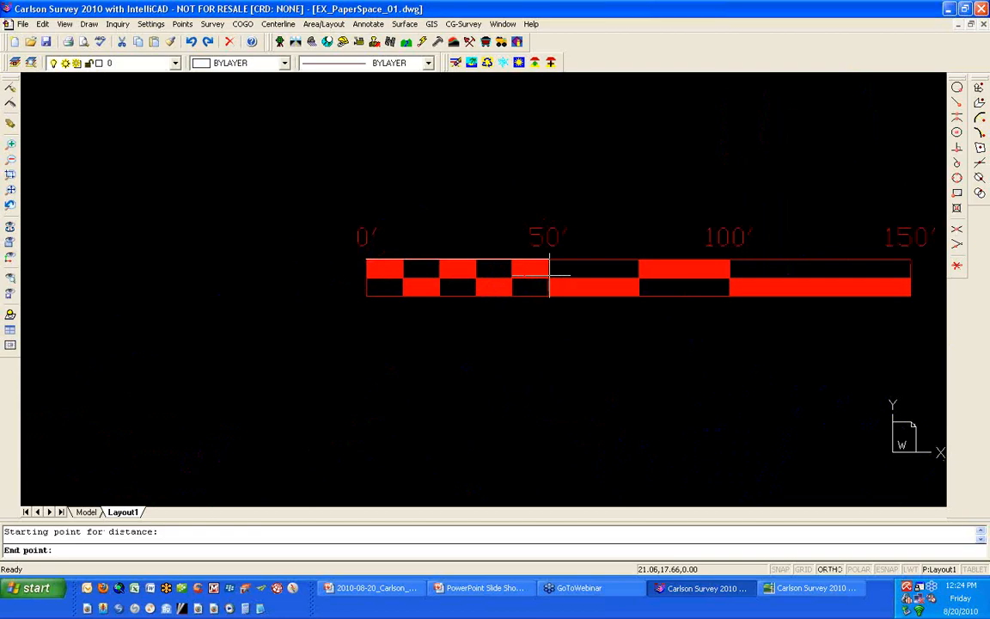
left_click(549, 273)
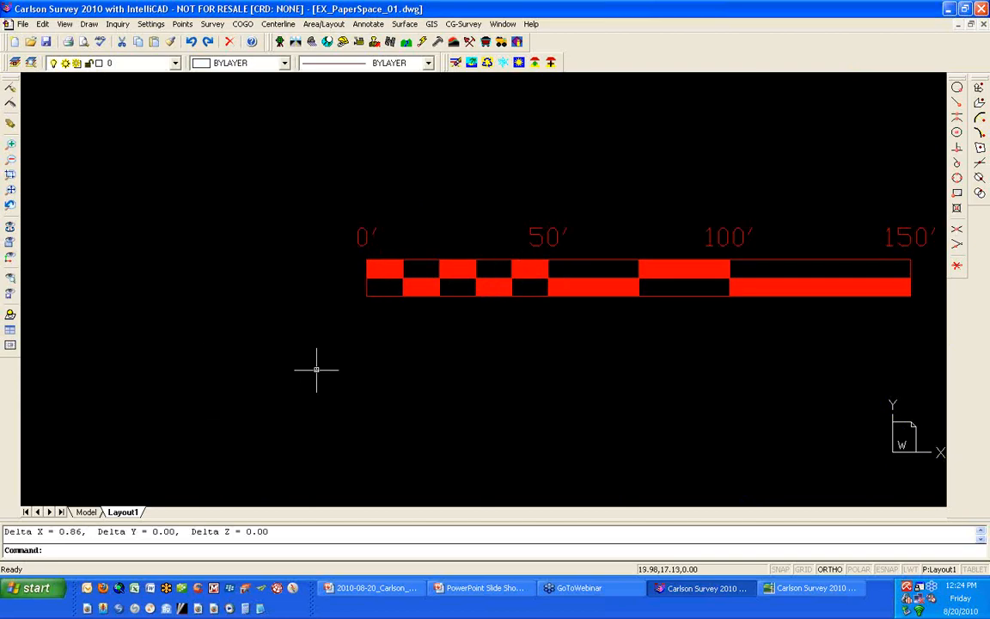
- Enlarge the model view inside the sheet's large viewport and return to paper space
scroll(316, 365, "down", 6)
scroll(316, 358, "down", 5)
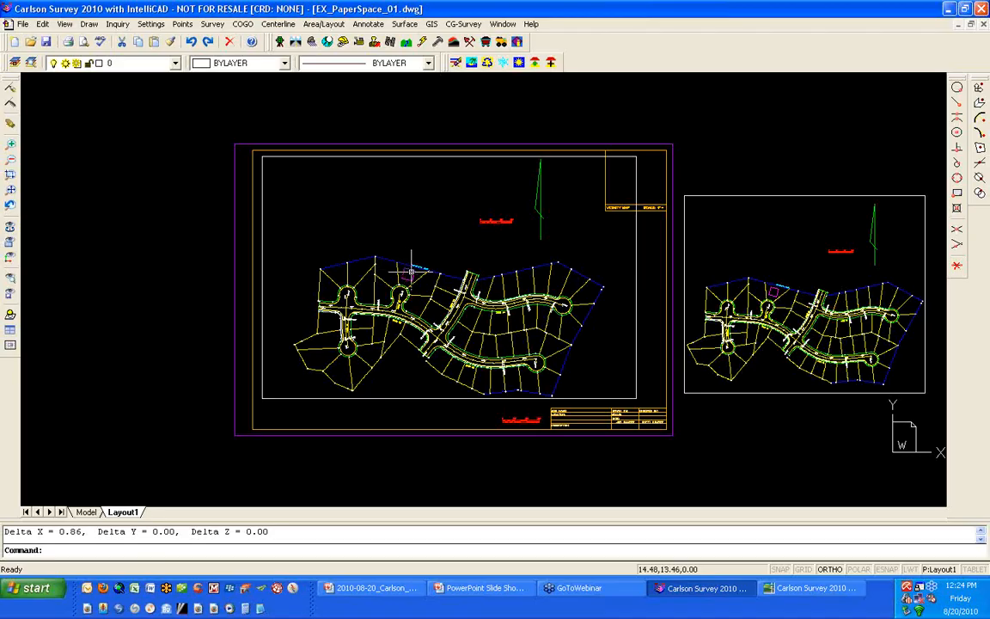
double_click(448, 230)
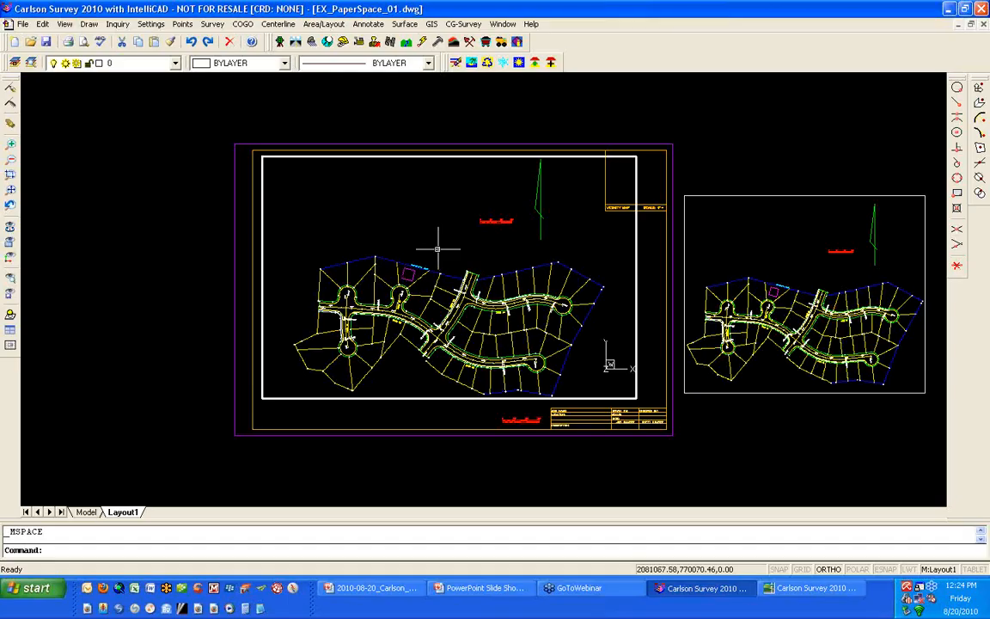
scroll(434, 251, "up", 2)
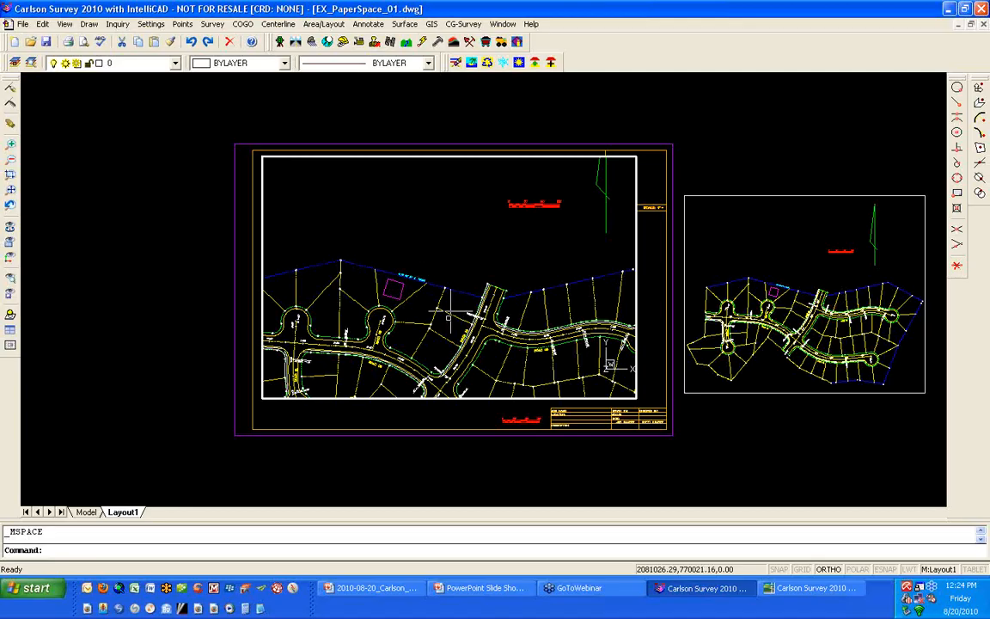
double_click(416, 410)
- Measure the magenta square's upper edge in paper space with ortho mode off, and check the distance in the prompt history
scroll(391, 282, "up", 1)
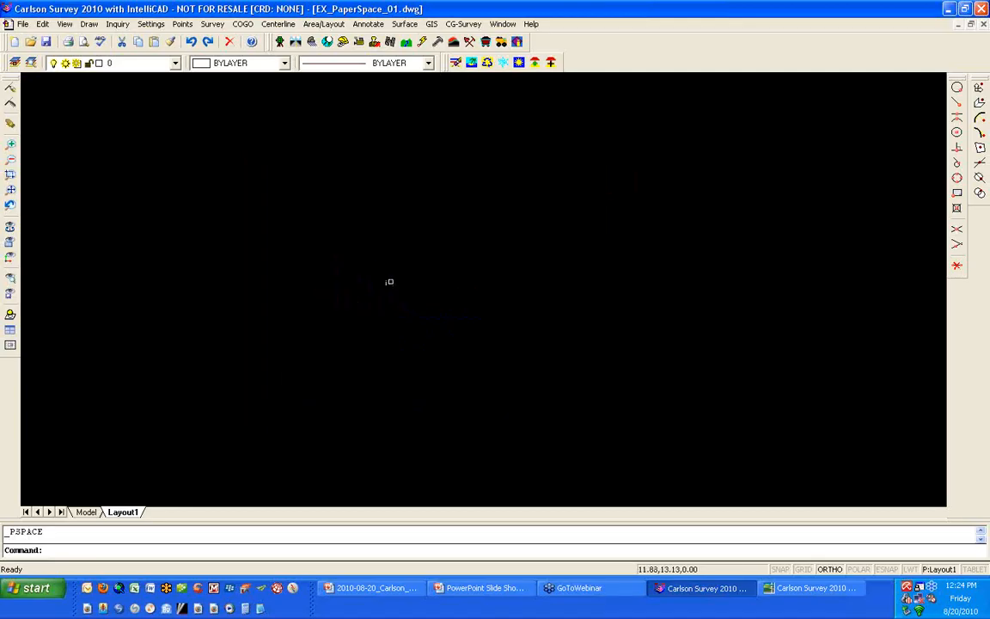
scroll(404, 272, "up", 3)
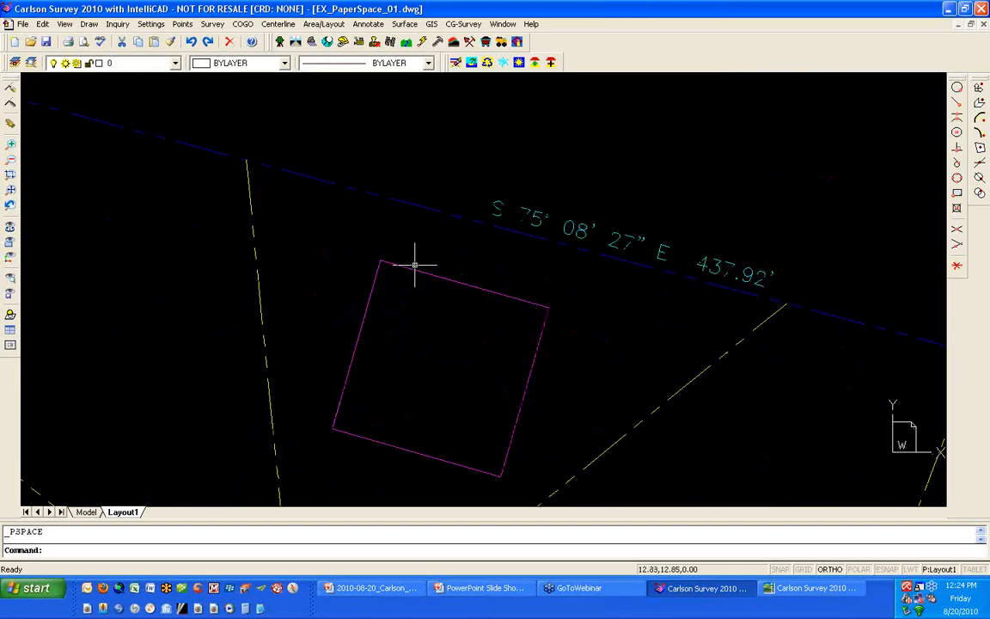
type("d")
key("Return")
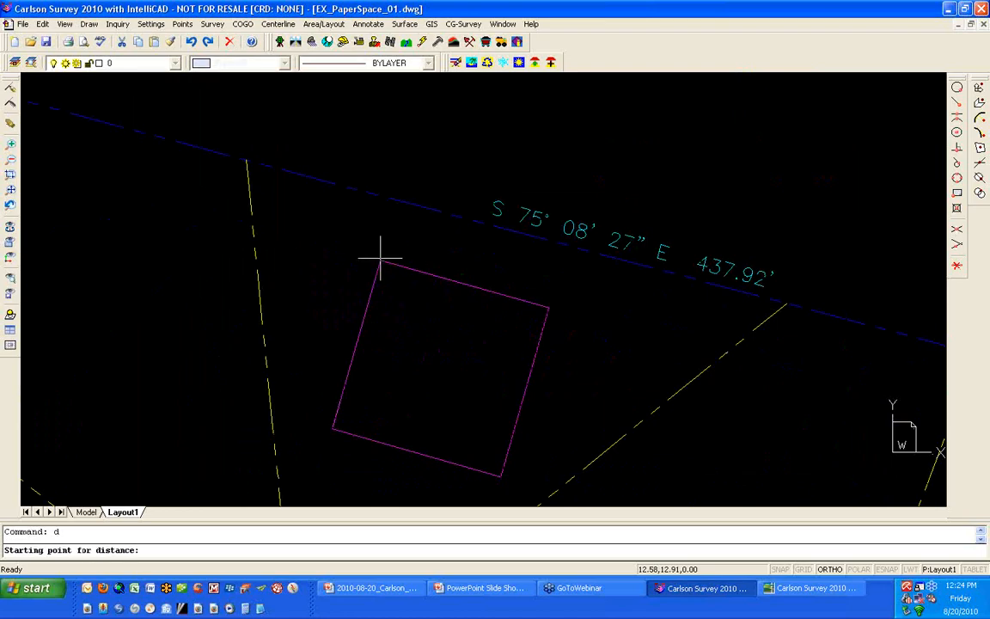
left_click(380, 259)
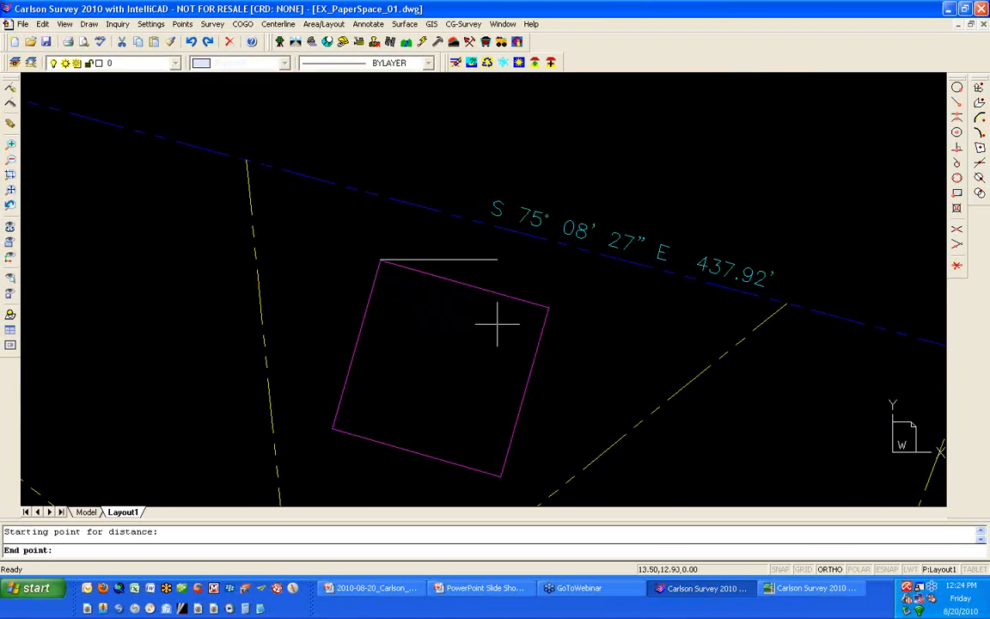
key("F8")
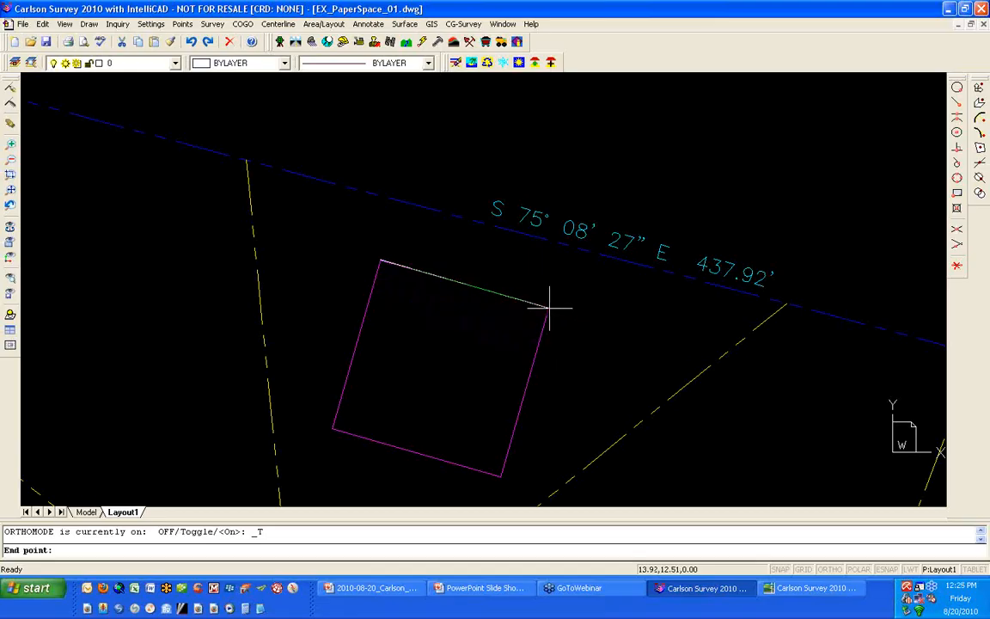
left_click(549, 305)
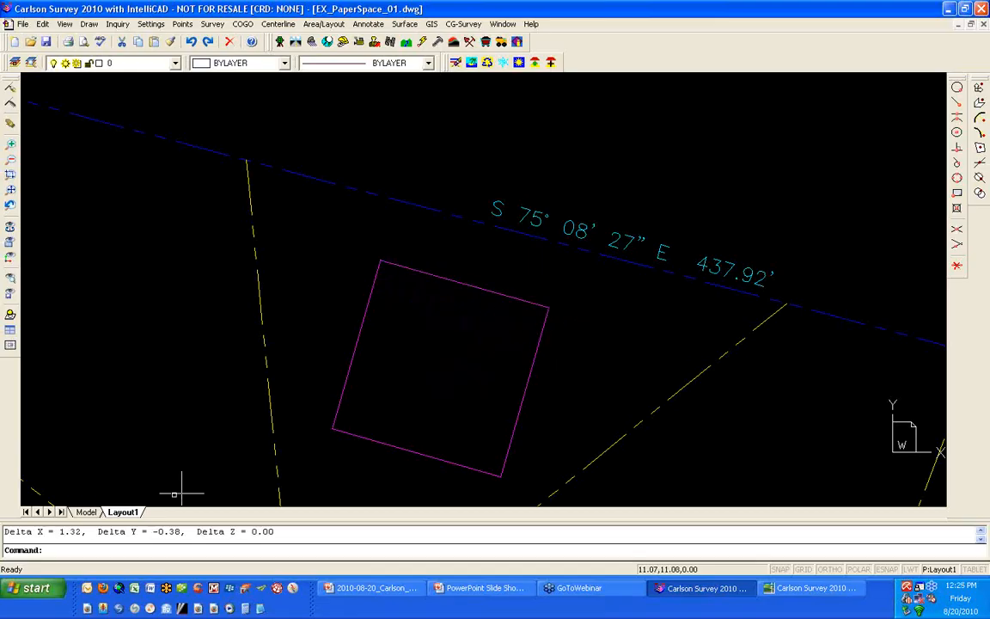
key("F2")
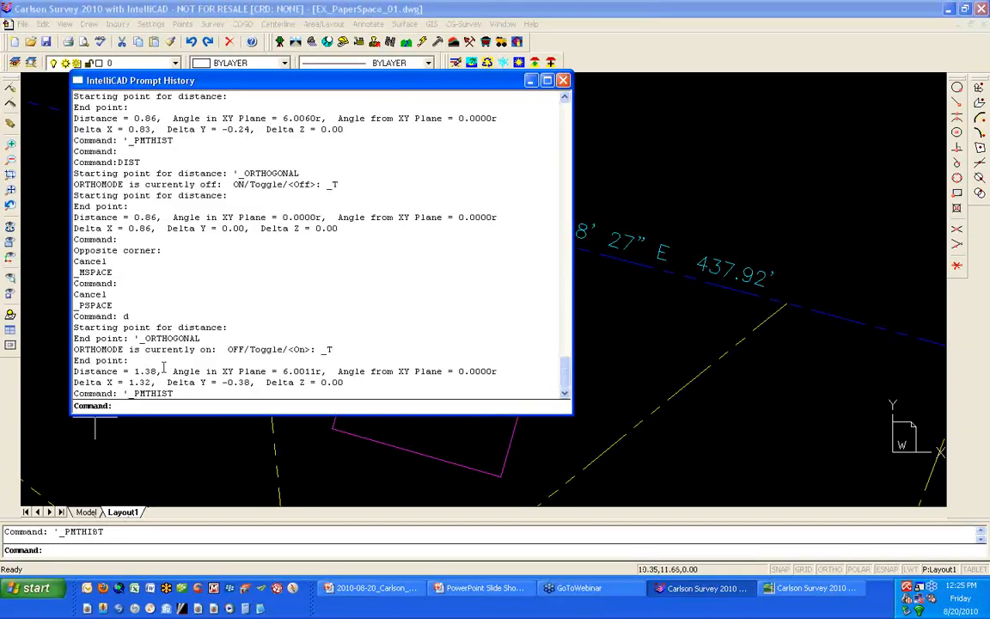
left_click(564, 80)
- Measure the large viewport's enlarged bar scale from 0' to 50' in paper space with ortho mode on
scroll(504, 212, "down", 6)
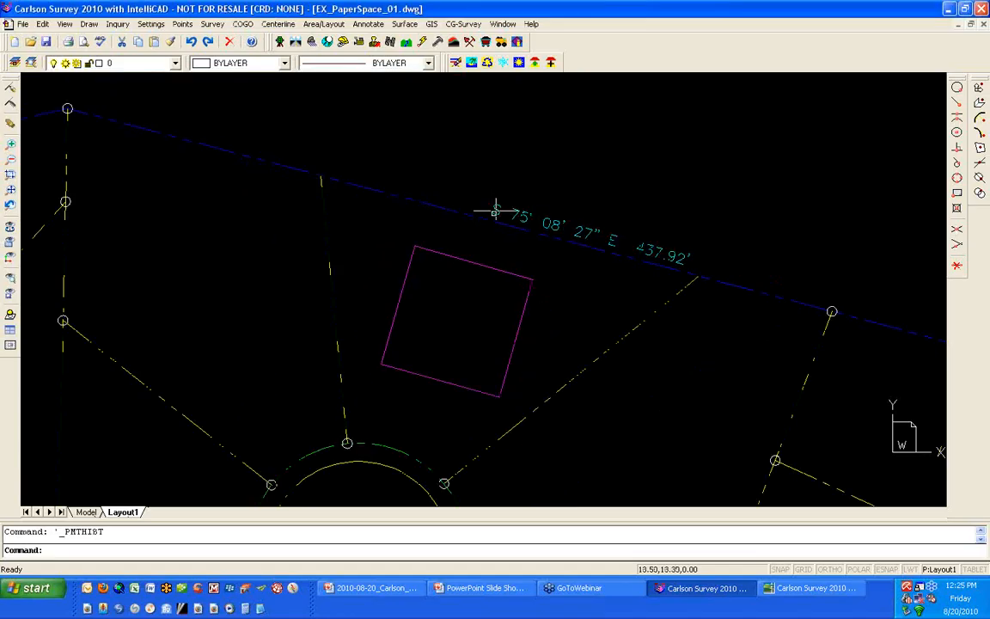
scroll(668, 100, "up", 8)
type("dist")
key("Return")
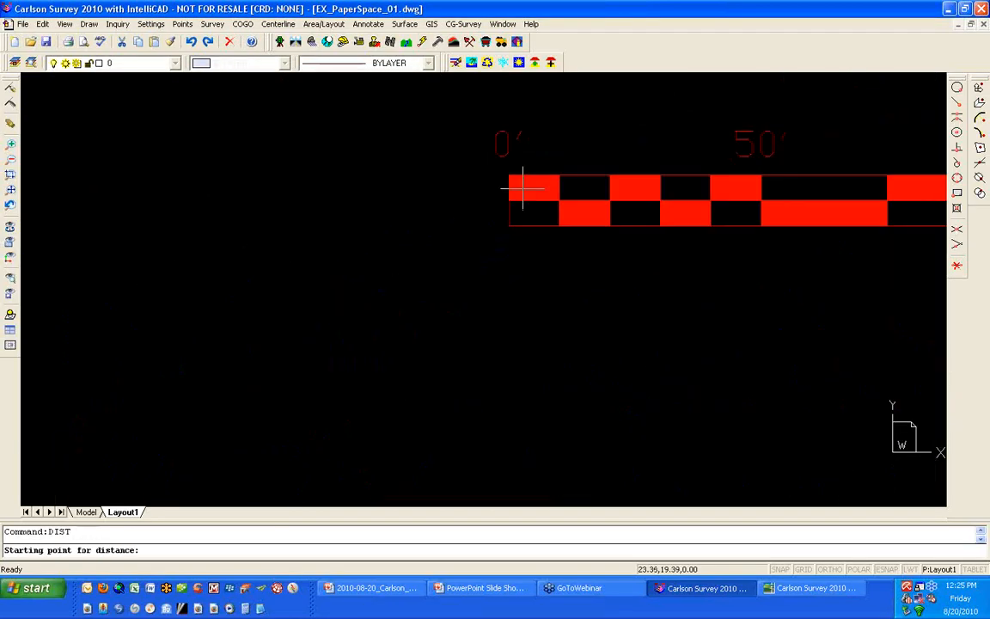
left_click(509, 174)
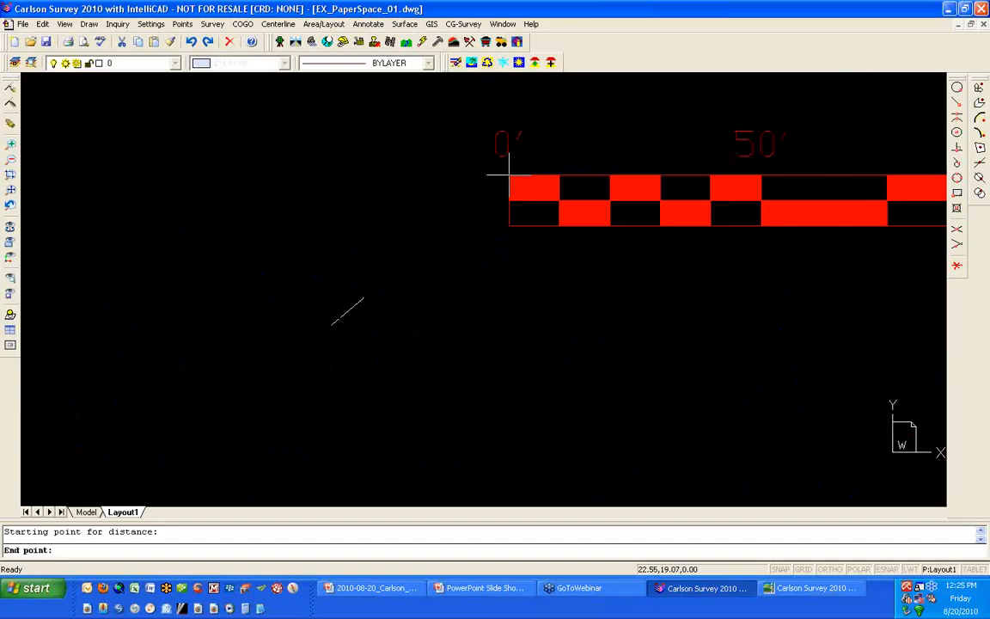
key("F8")
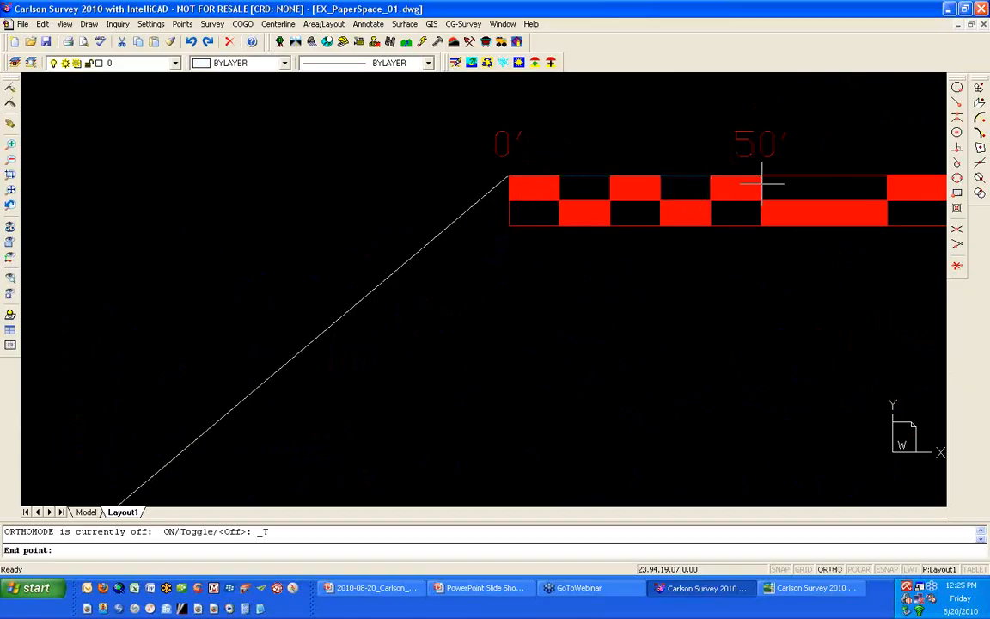
left_click(762, 183)
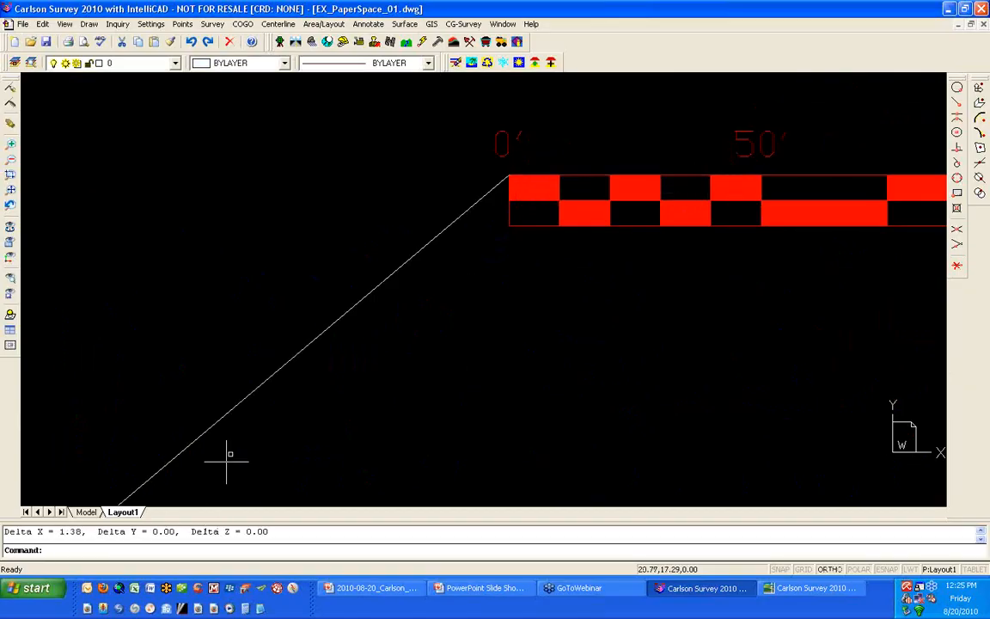
- Activate model space in the sheet's large viewport and reduce its model view slightly
scroll(243, 419, "down", 1)
scroll(273, 400, "down", 3)
scroll(273, 401, "down", 4)
middle_click_drag(278, 398, 416, 243)
double_click(377, 273)
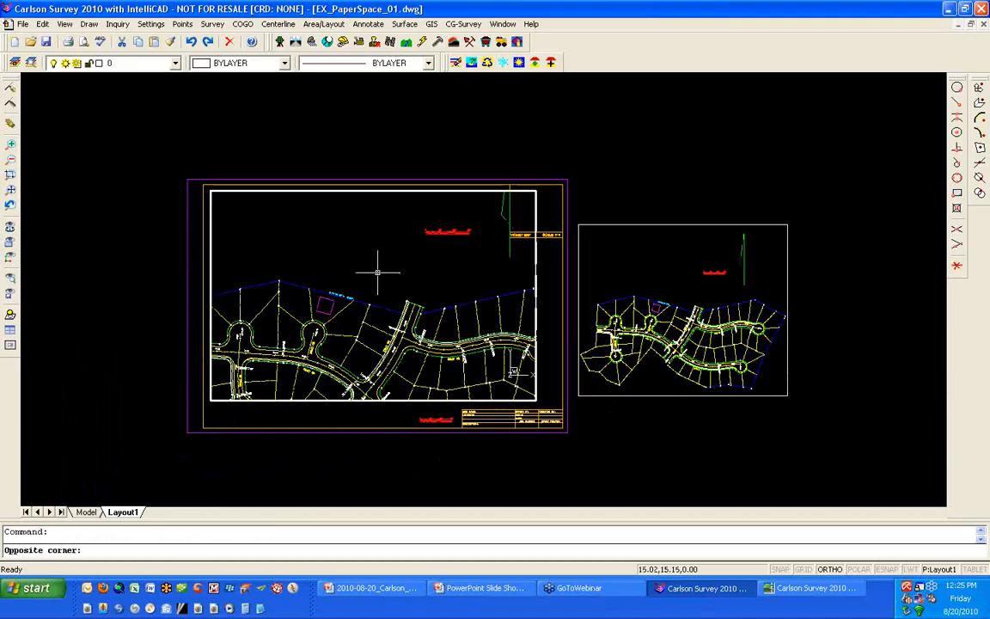
scroll(374, 280, "down", 1)
scroll(372, 282, "down", 4)
scroll(369, 294, "up", 5)
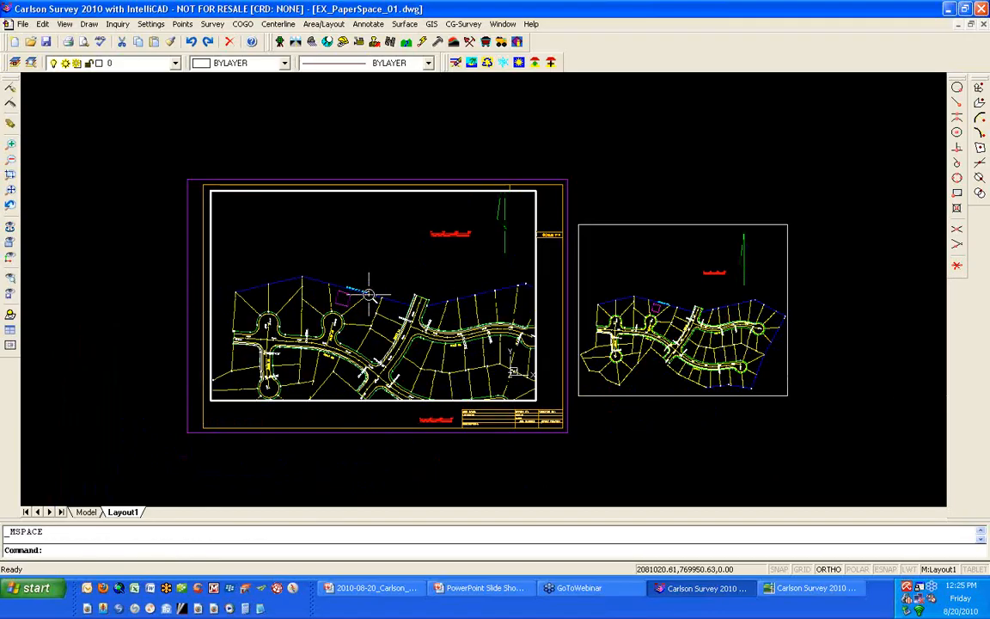
scroll(369, 294, "down", 1)
scroll(369, 294, "up", 1)
scroll(369, 294, "up", 1)
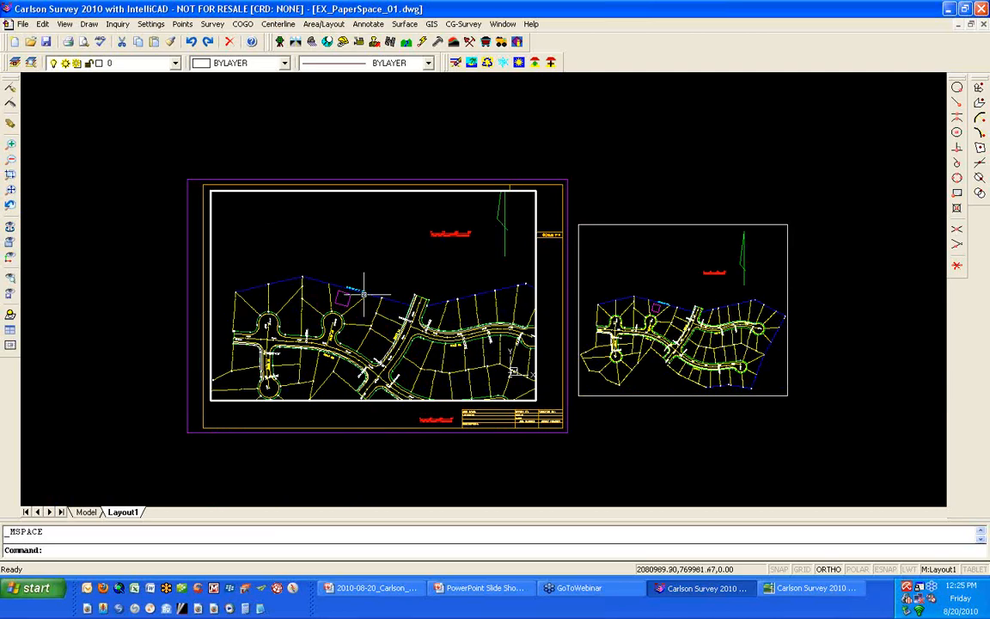
scroll(364, 277, "down", 1)
- Scale the active large viewport to 1/50xp with the Zoom command and return to paper space
type("z")
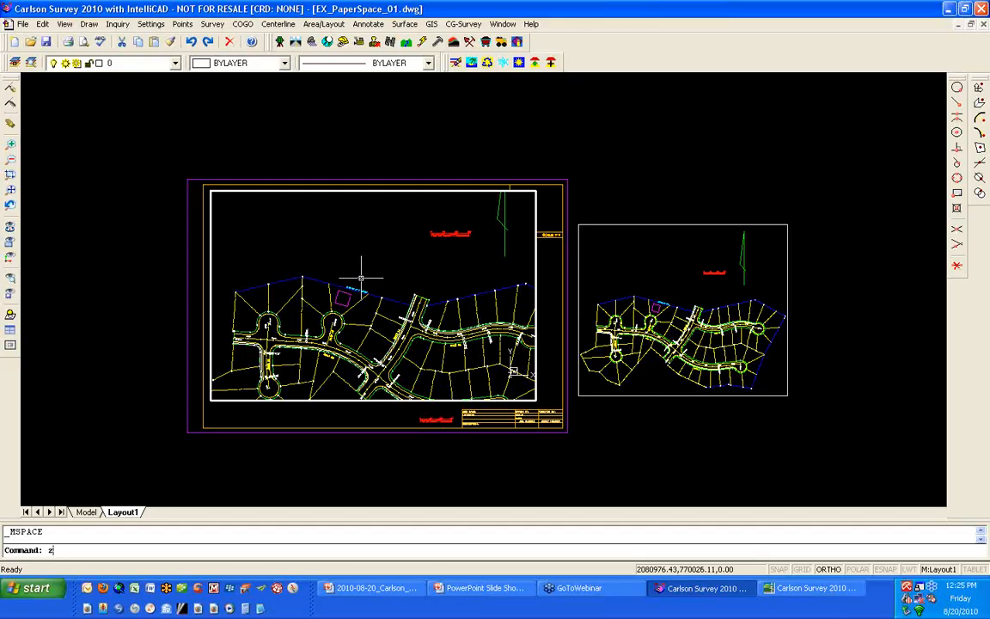
key("Return")
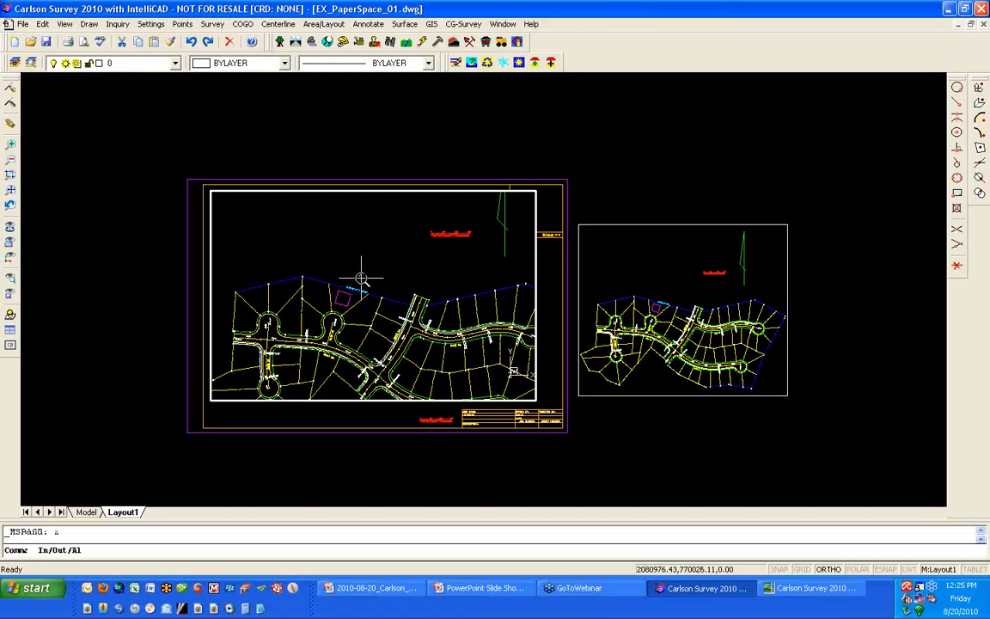
type("1/")
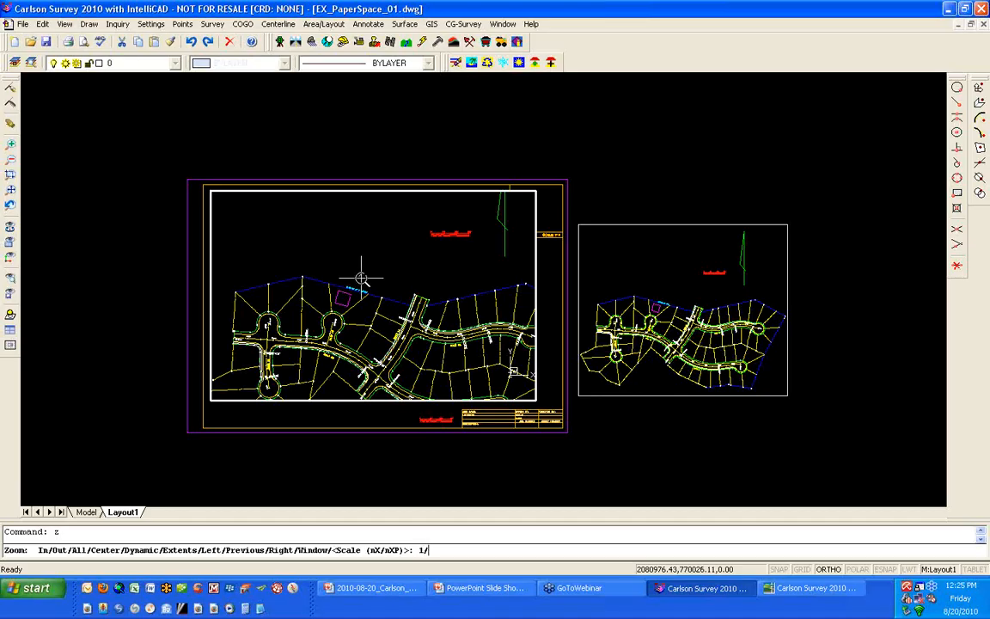
type("50xp")
key("Return")
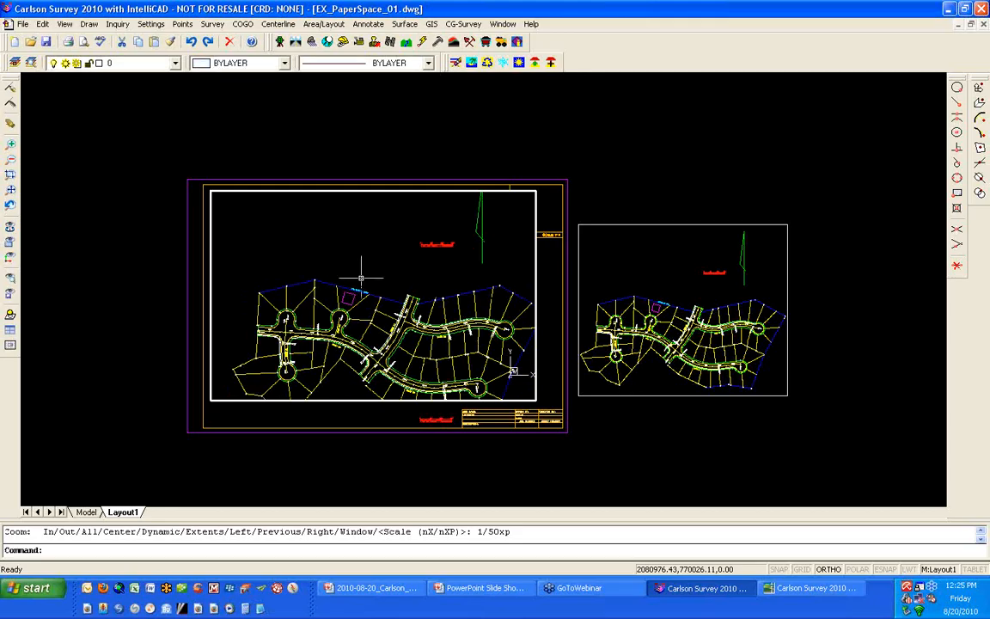
double_click(331, 413)
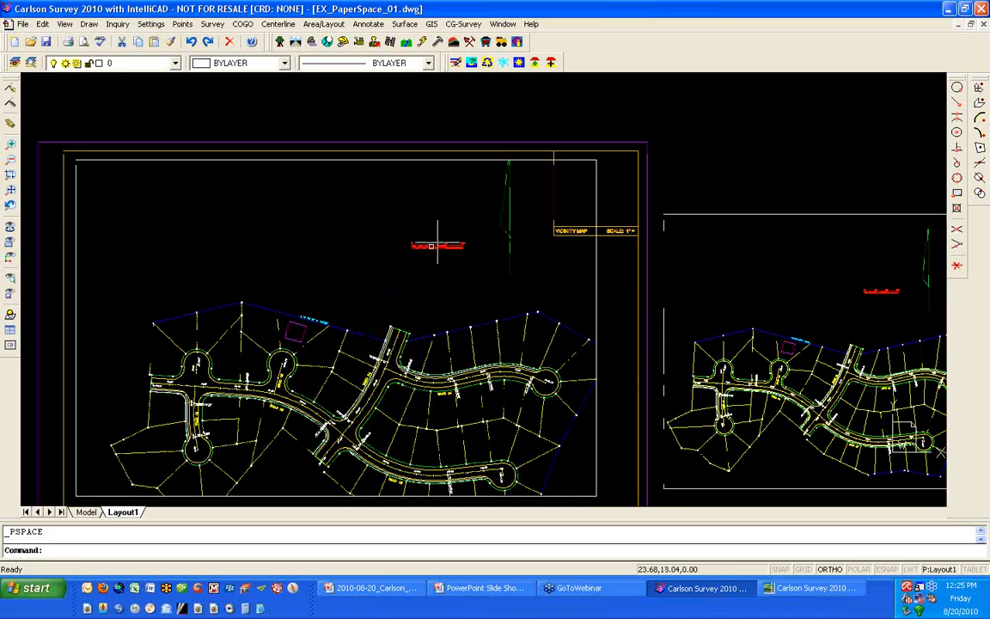
- Measure the bar scale from 0' to 50' in paper space at the large viewport's 1/50xp scale
scroll(431, 247, "up", 10)
type("d")
key("Return")
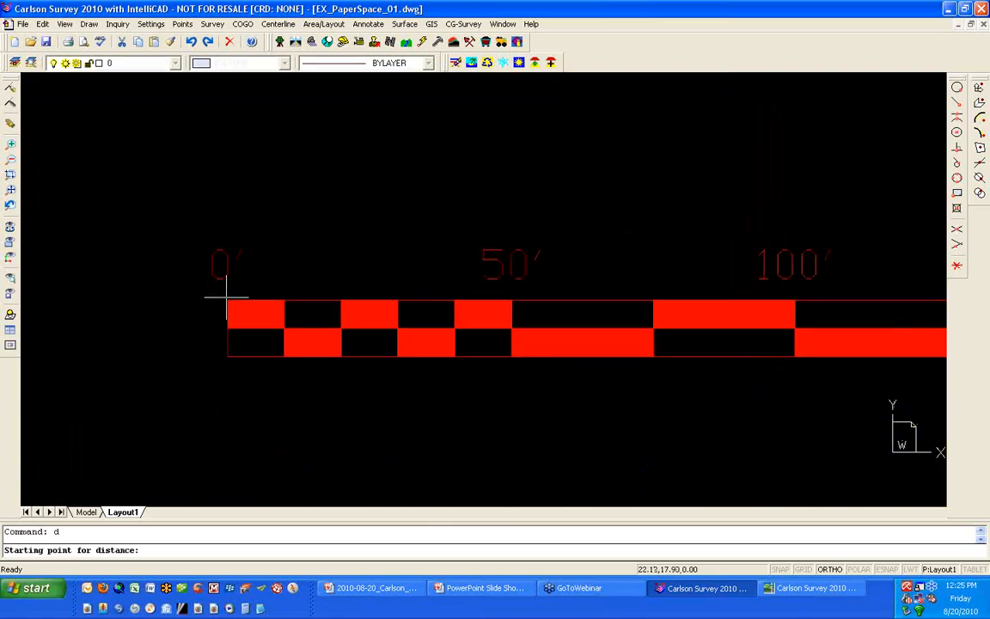
left_click(227, 300)
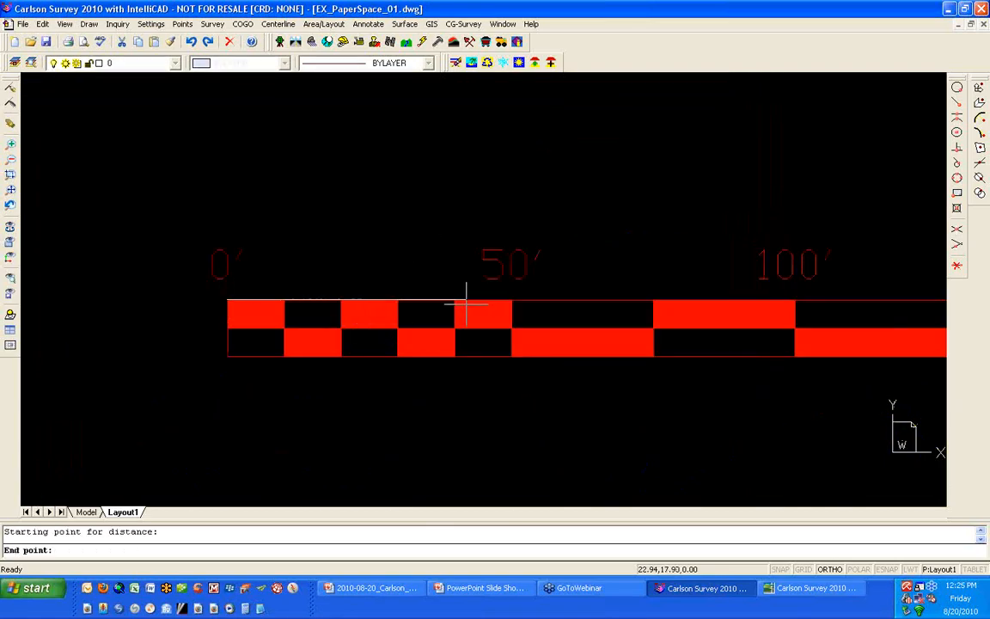
left_click(511, 307)
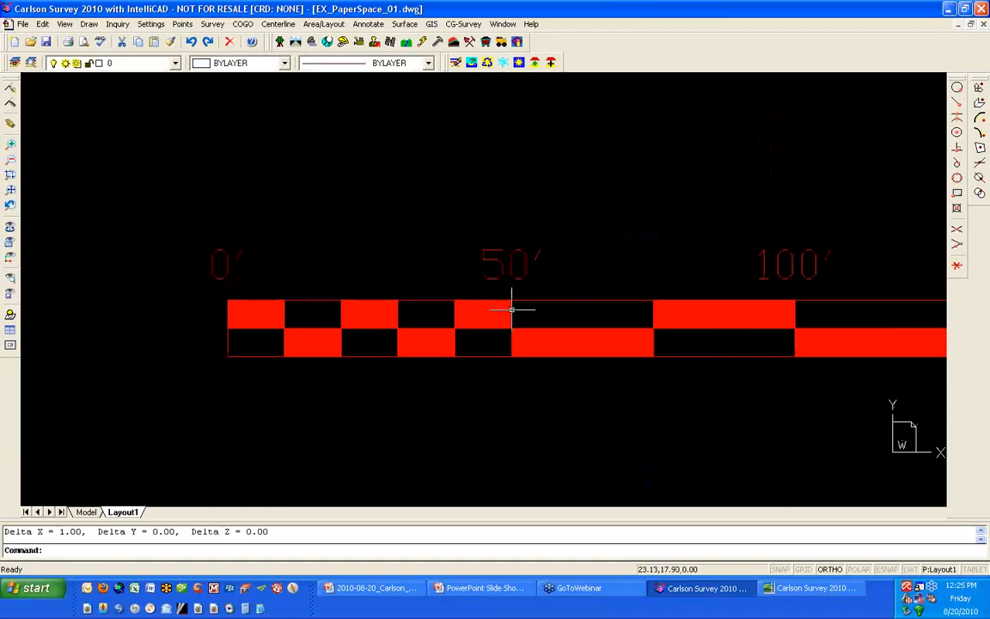
- Inspect the scale in the large viewport's entity properties and close them without changes
middle_click(293, 332)
middle_click(293, 331)
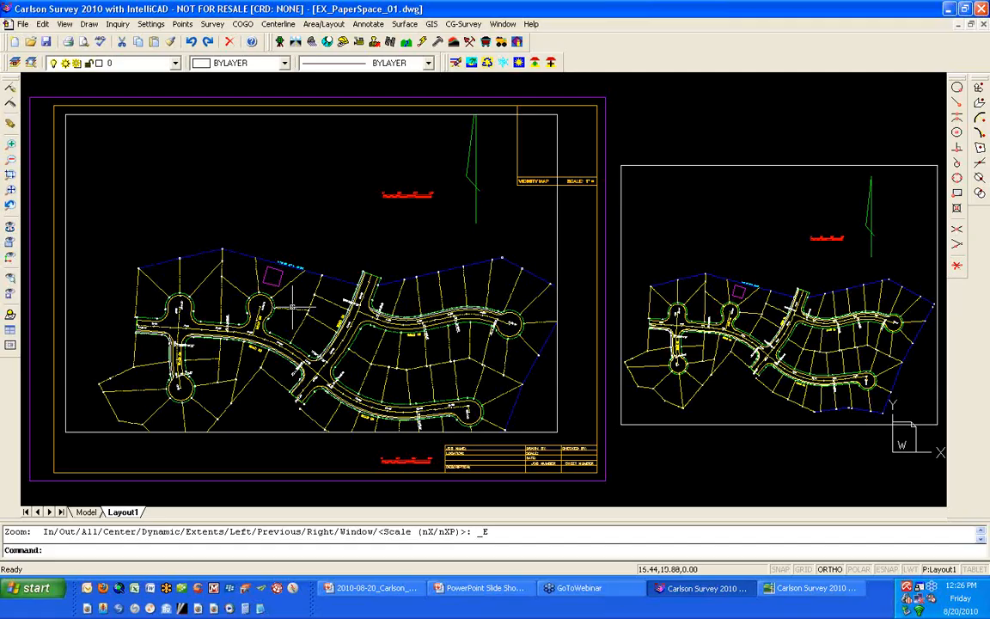
left_click(303, 432)
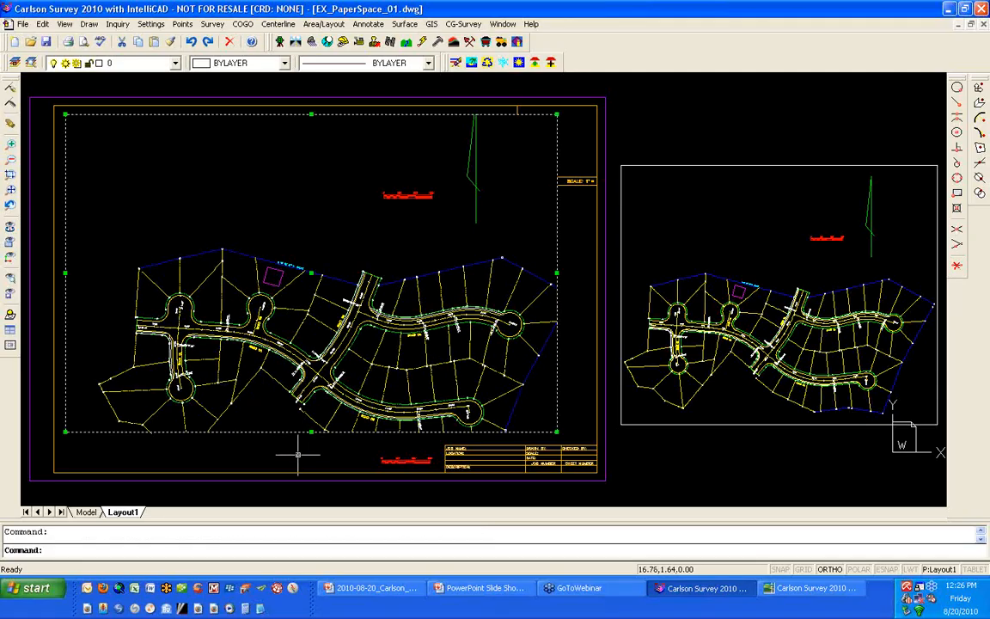
right_click(299, 456)
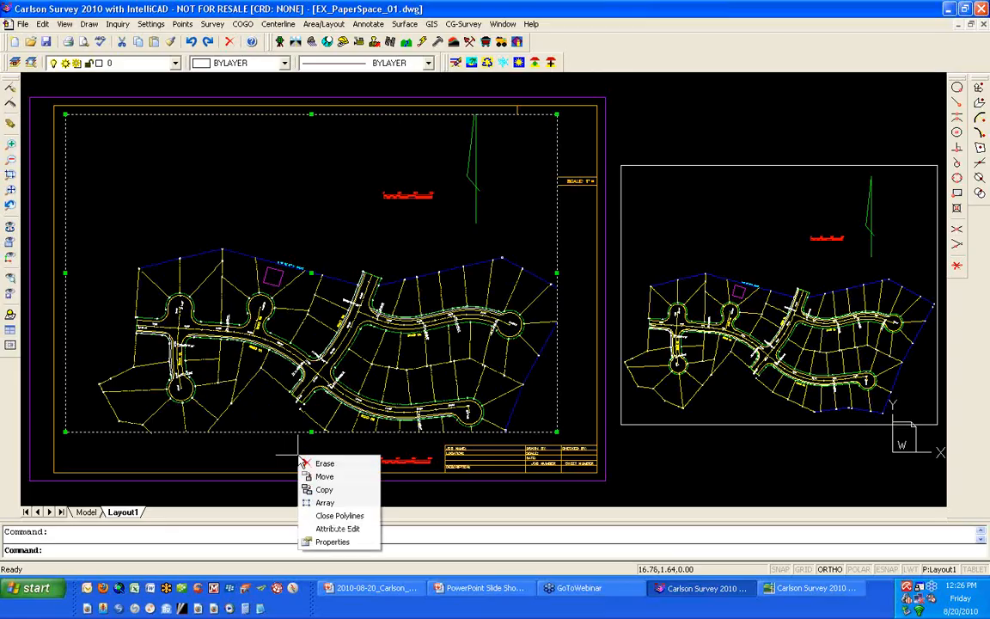
left_click(327, 542)
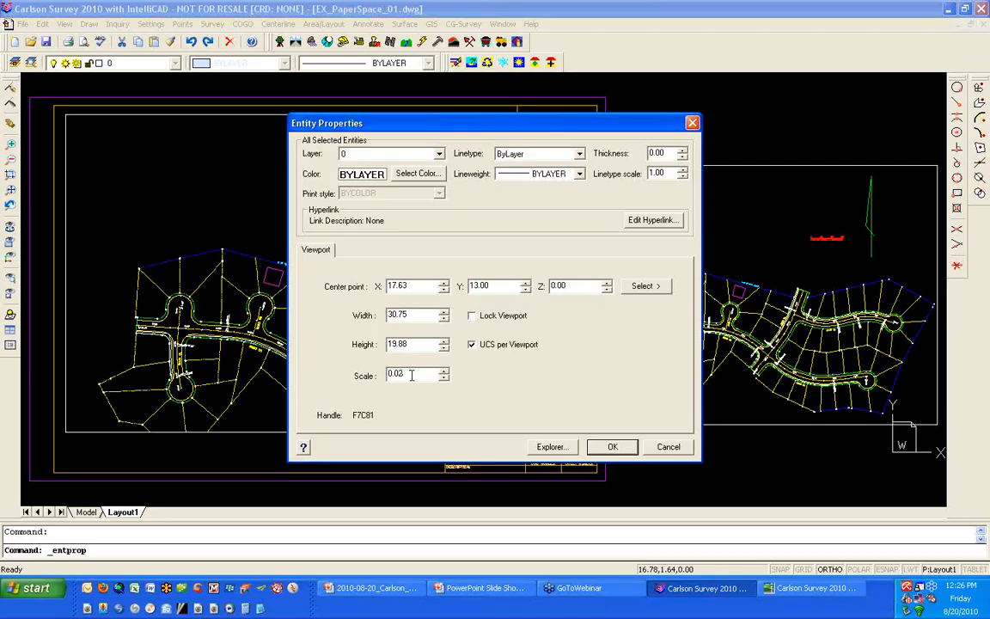
left_click(668, 448)
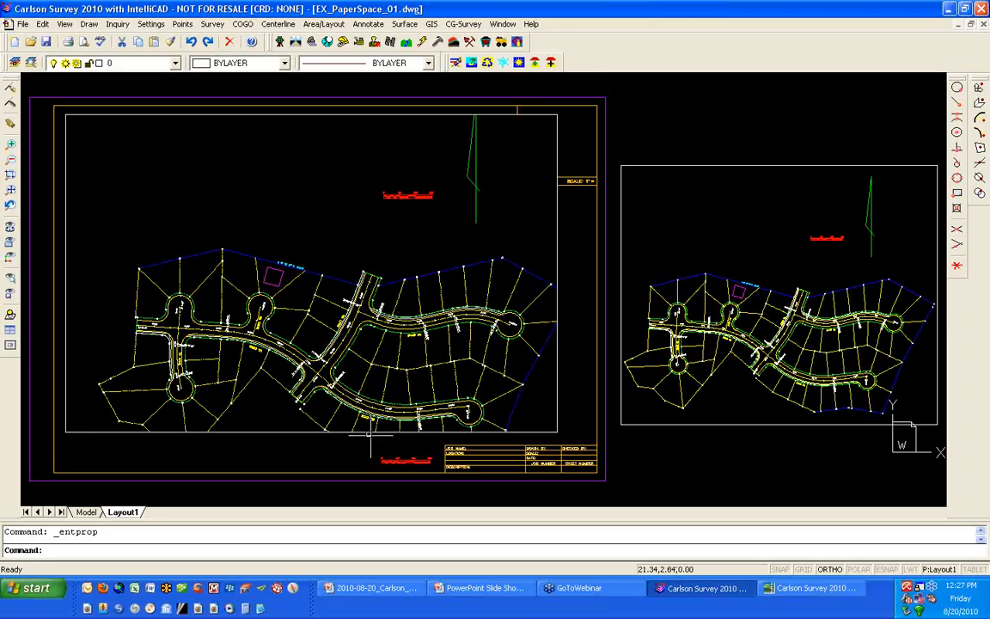
- Zoom the model view inside the large viewport, restore its scale to 1/50xp with the Zoom command, and return to paper space
double_click(290, 321)
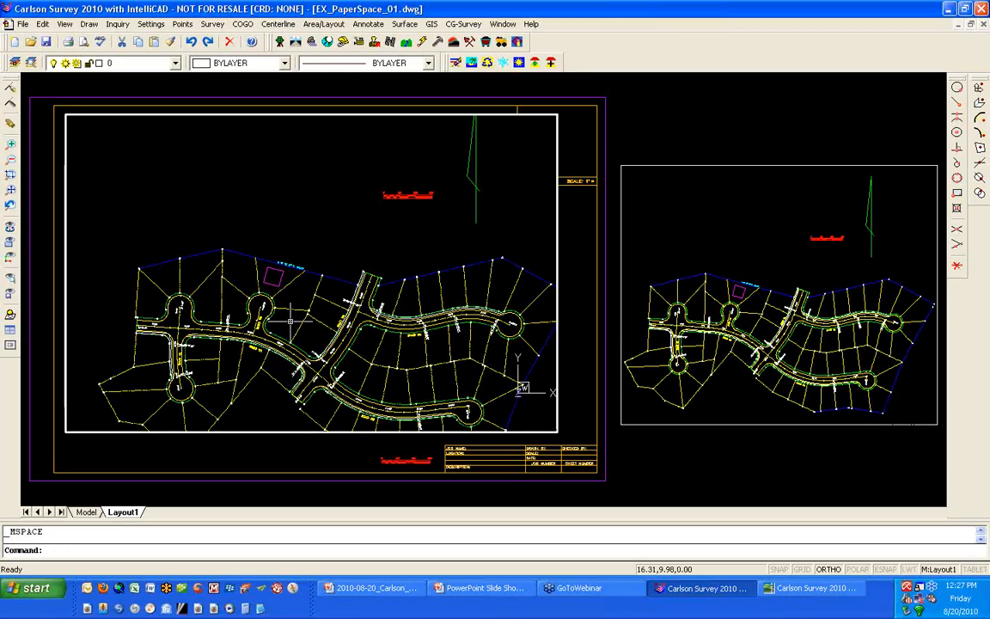
scroll(277, 282, "up", 3)
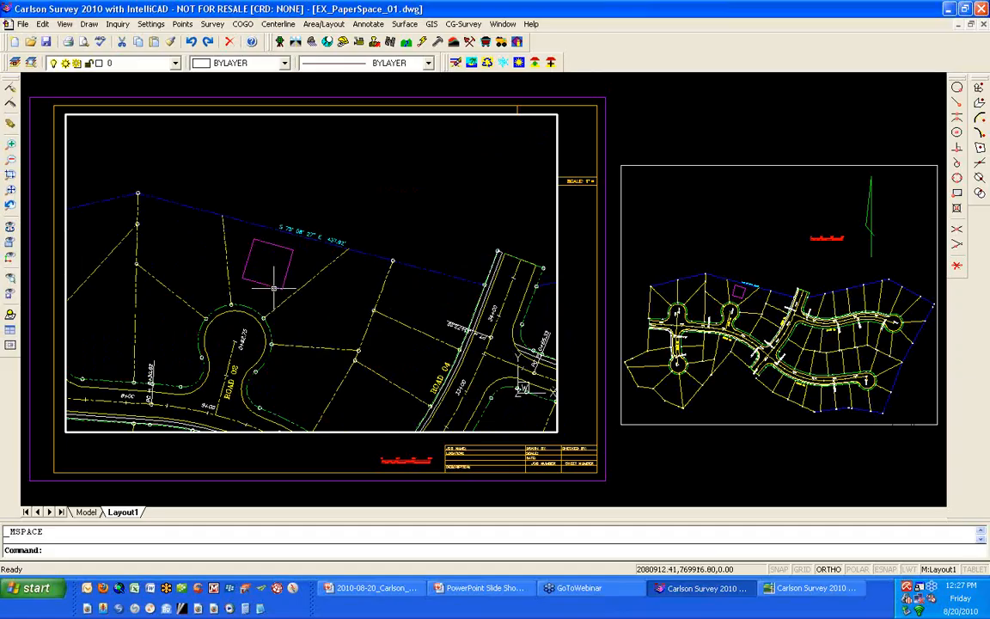
scroll(273, 287, "down", 2)
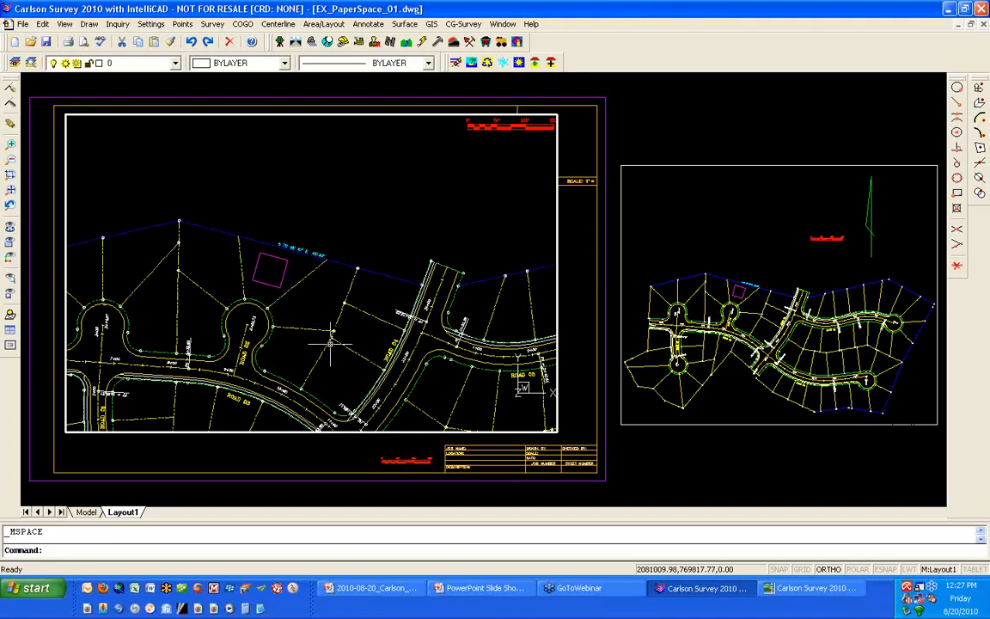
type("z")
key("Return")
type("1/50xp")
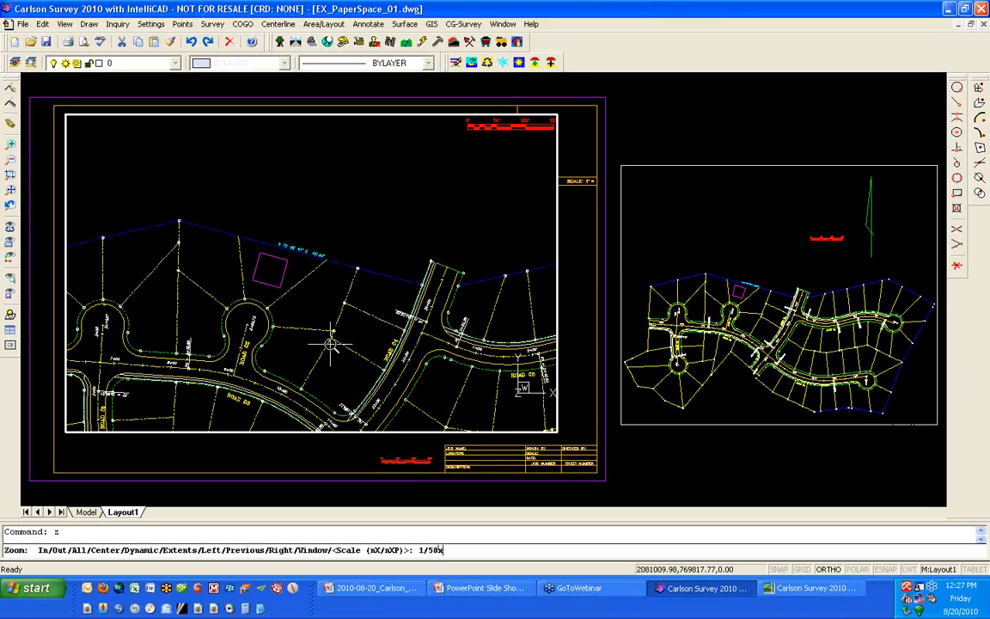
key("Return")
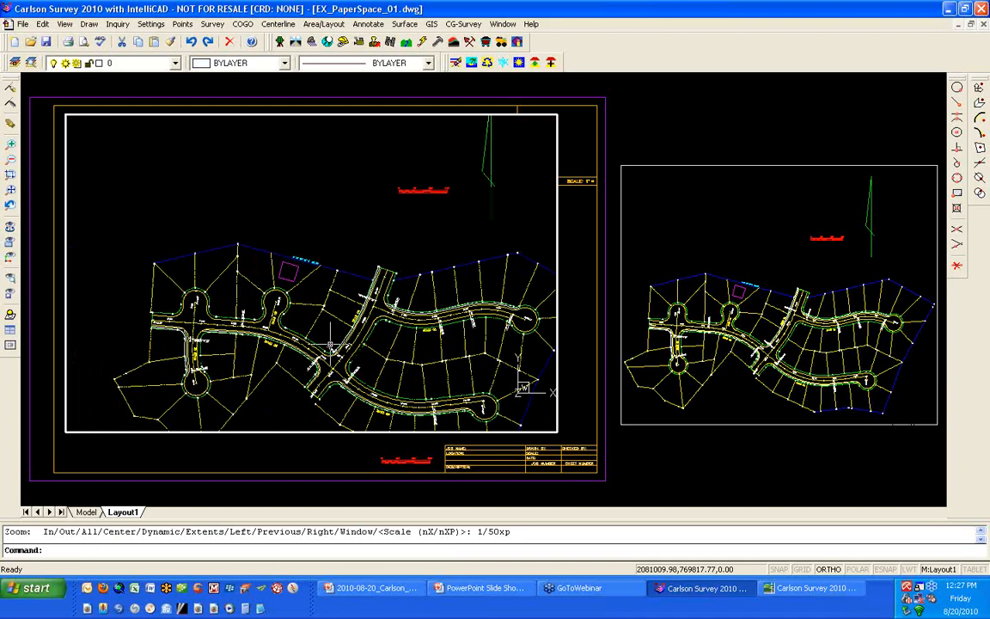
double_click(324, 453)
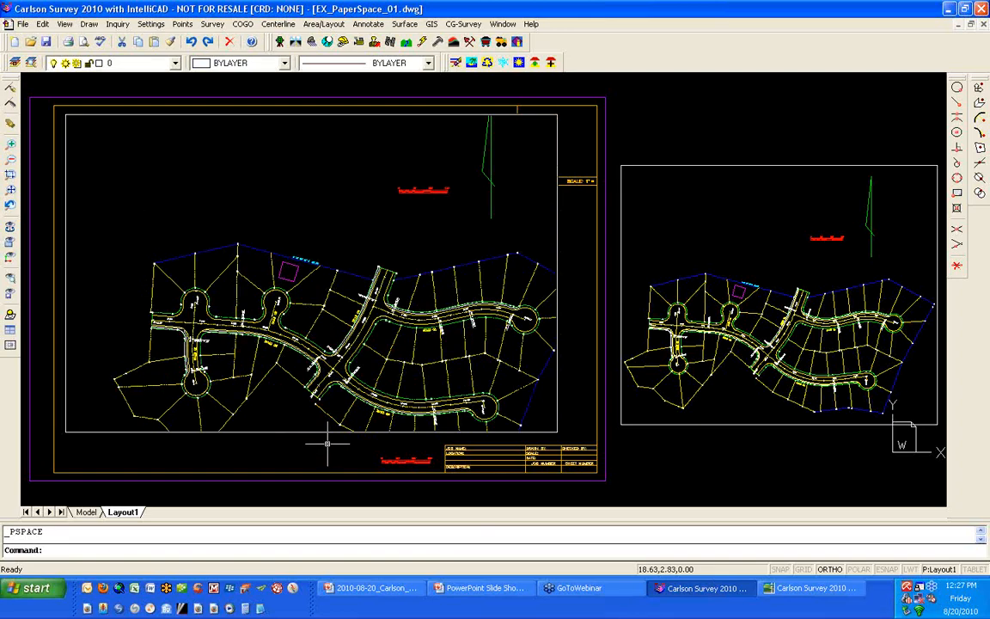
- Enable Lock Viewport in the large viewport's entity properties and apply the change
left_click(327, 432)
right_click(320, 445)
left_click(354, 532)
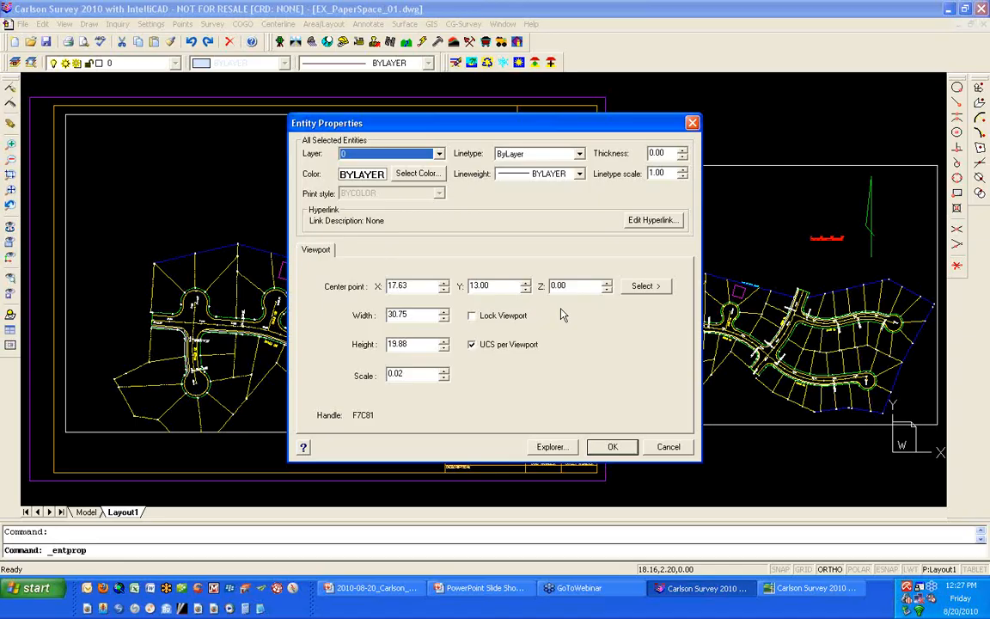
left_click(478, 316)
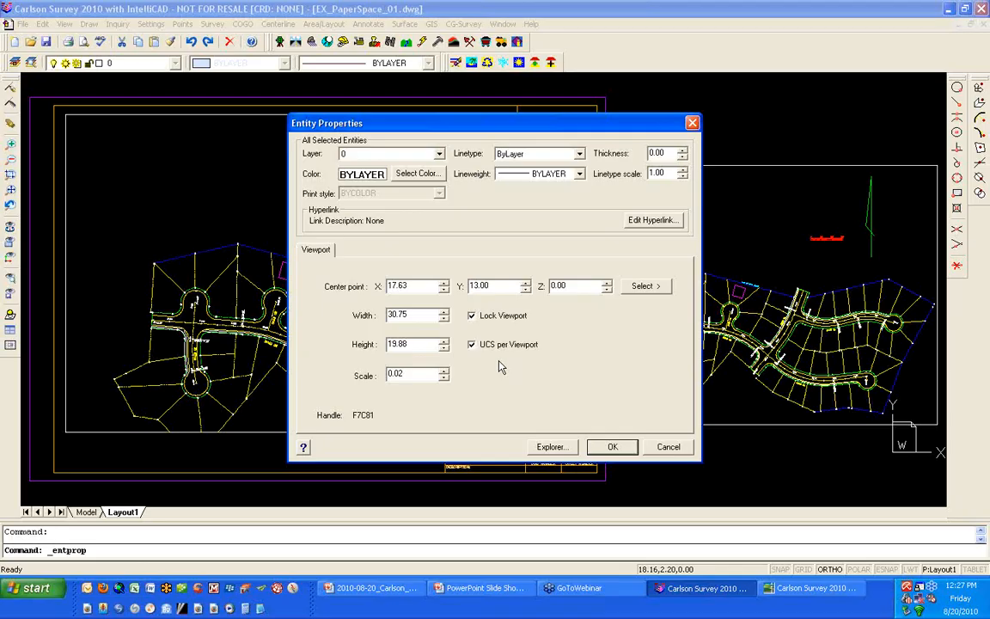
left_click(609, 446)
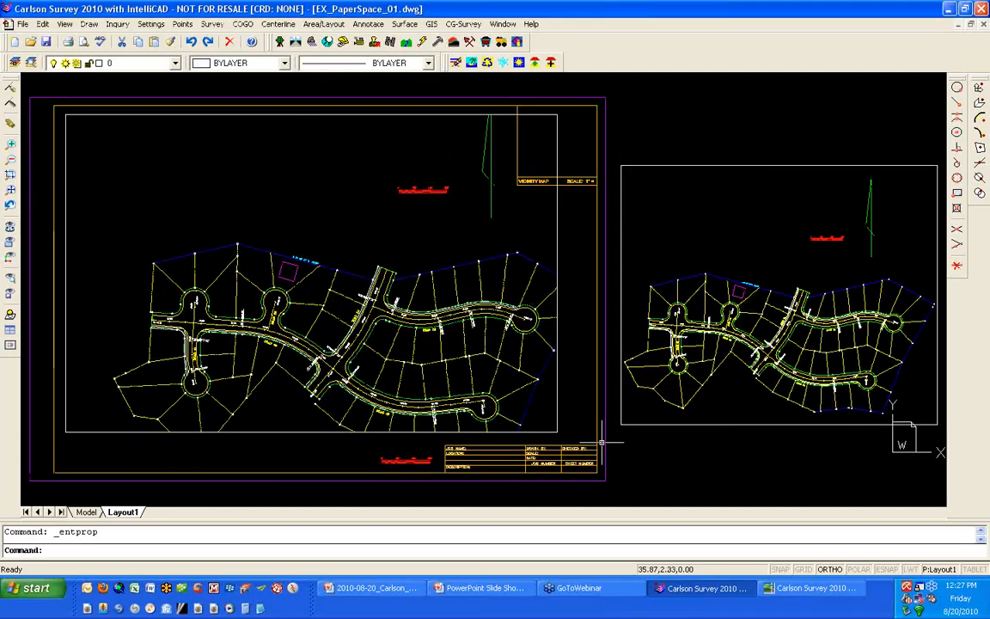
- Activate model space in the locked viewport, zoom in, and read the resulting messages in the prompt history
double_click(306, 289)
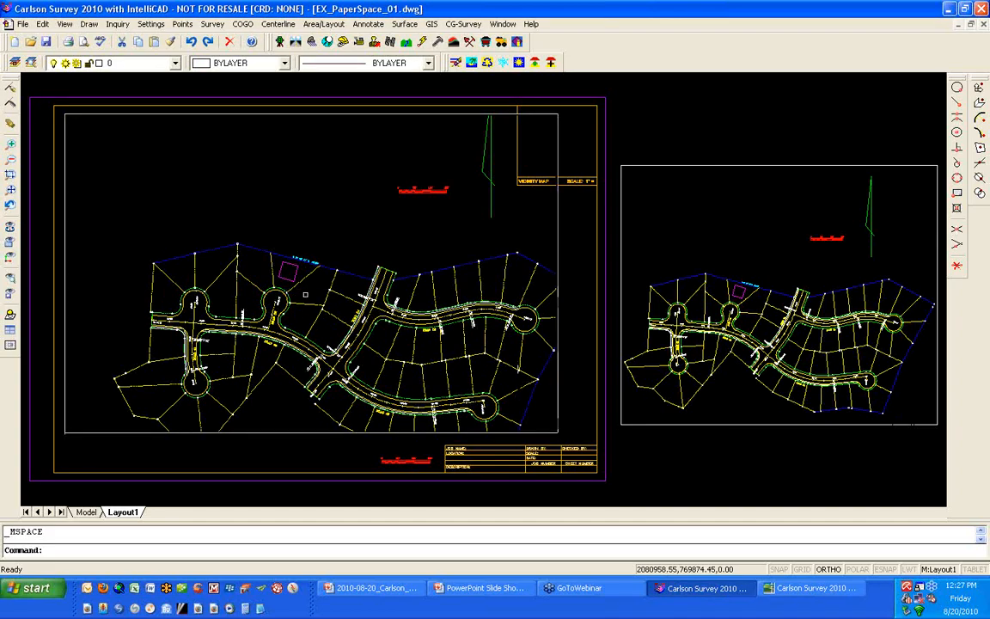
scroll(305, 295, "up", 5)
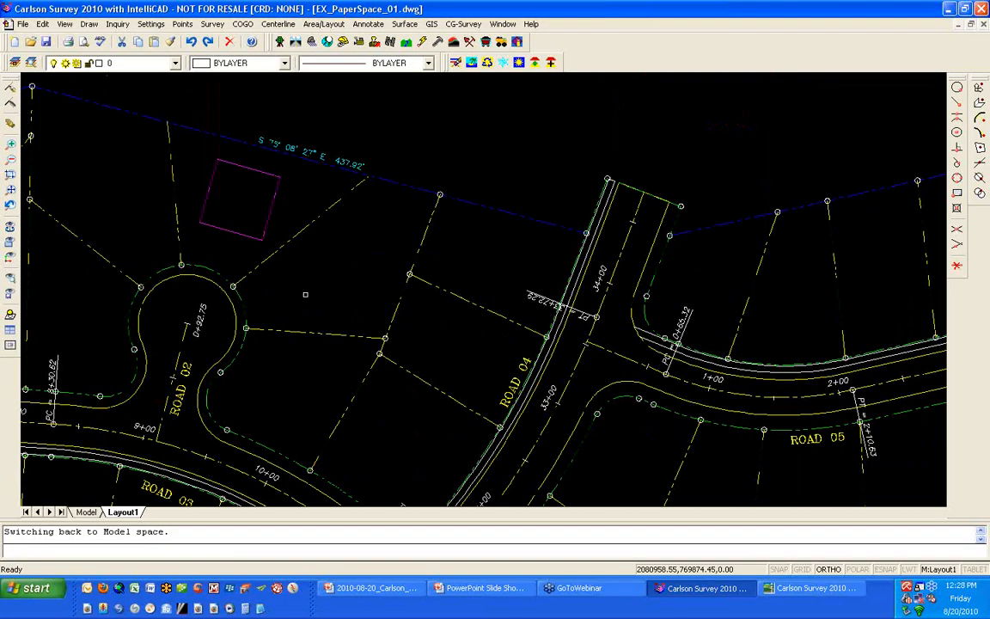
key("F2")
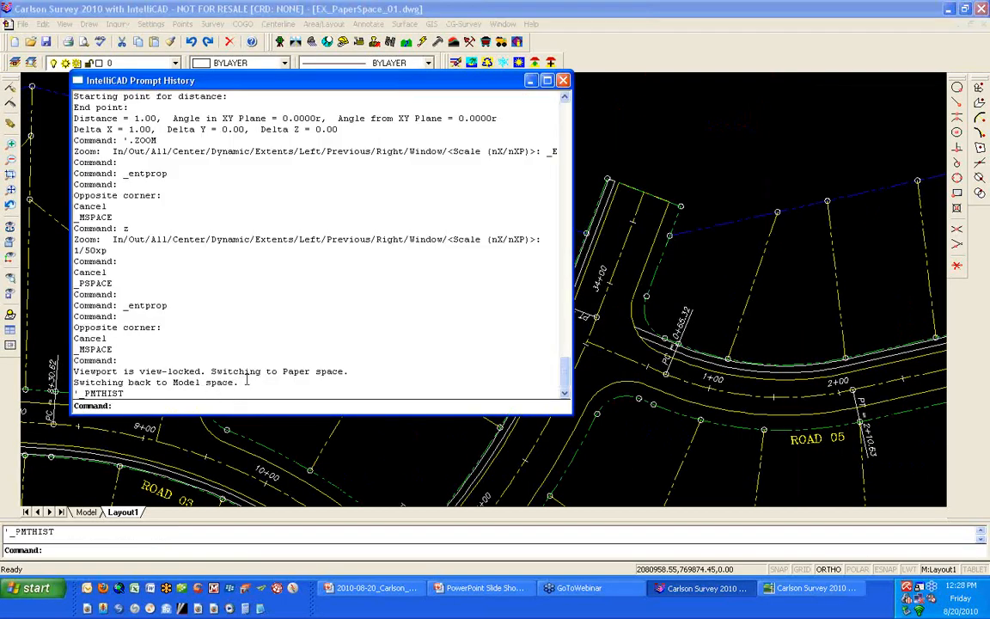
left_click_drag(245, 382, 74, 373)
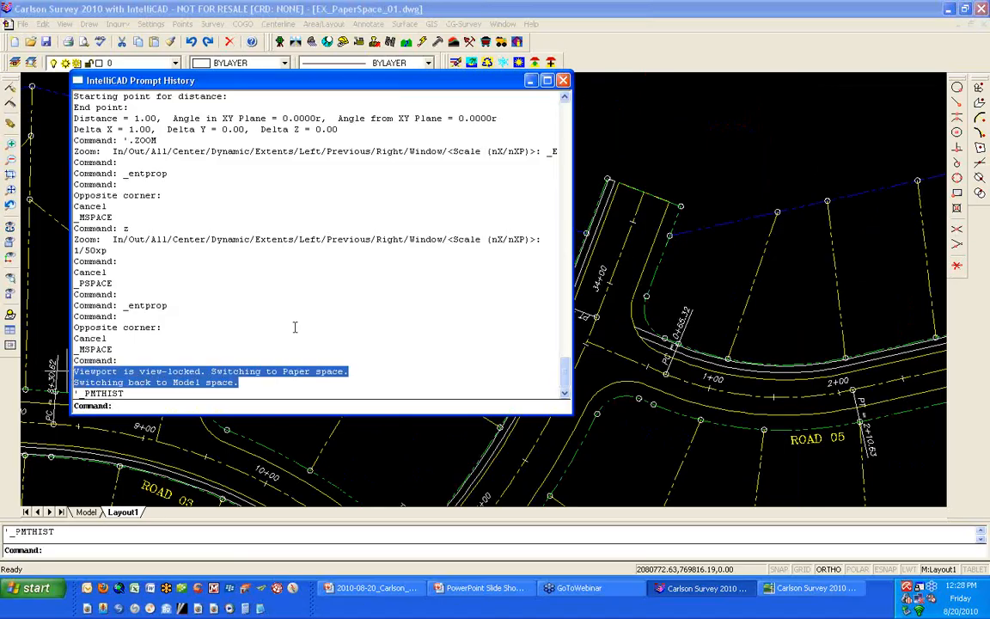
left_click(397, 353)
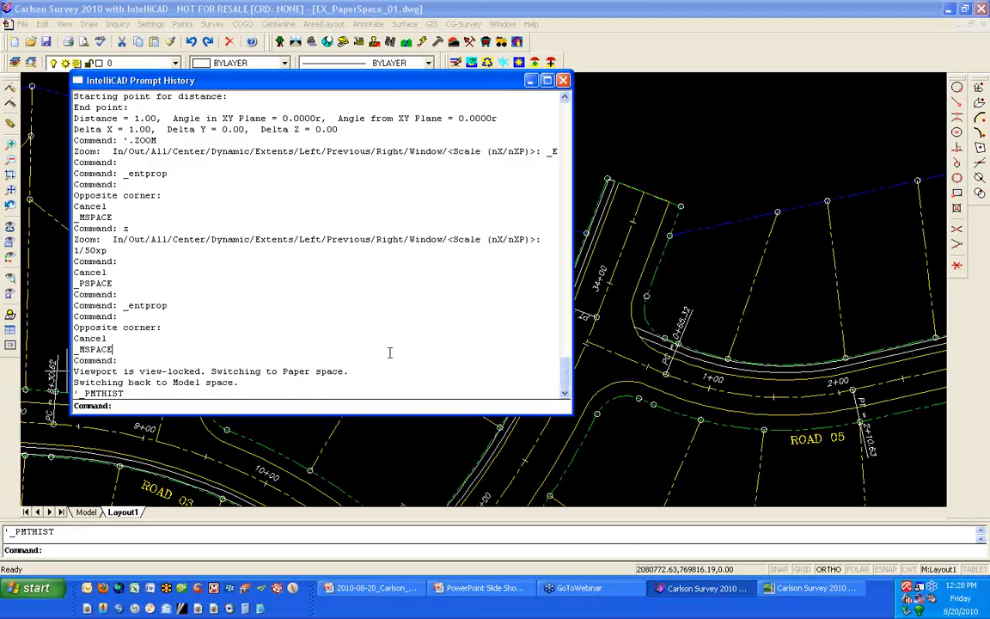
left_click(565, 81)
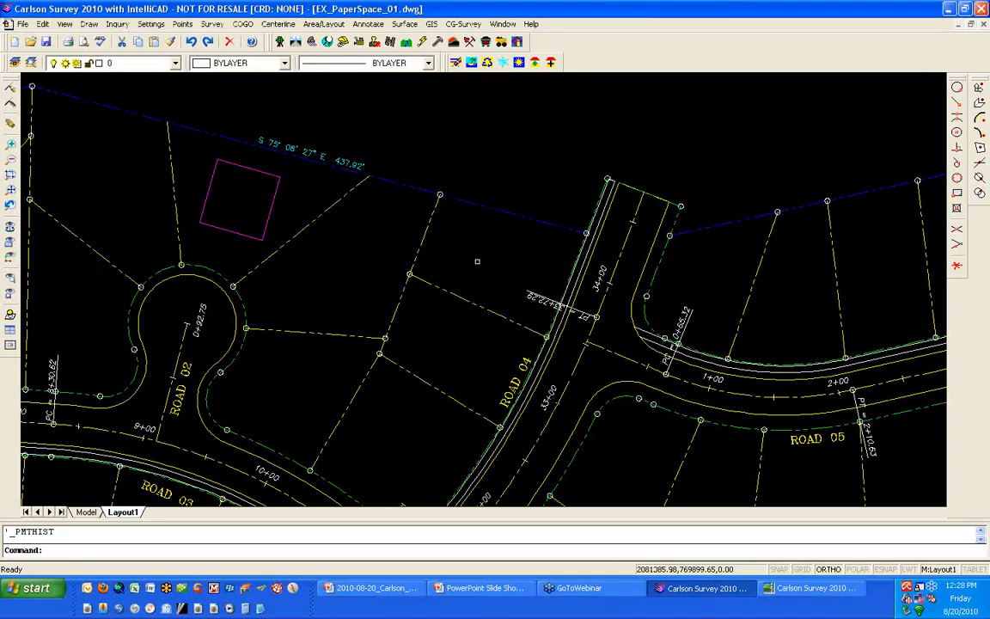
- Zoom out and in repeatedly within the locked viewport and recheck the prompt history for the space switching
scroll(477, 261, "down", 2)
scroll(477, 262, "down", 2)
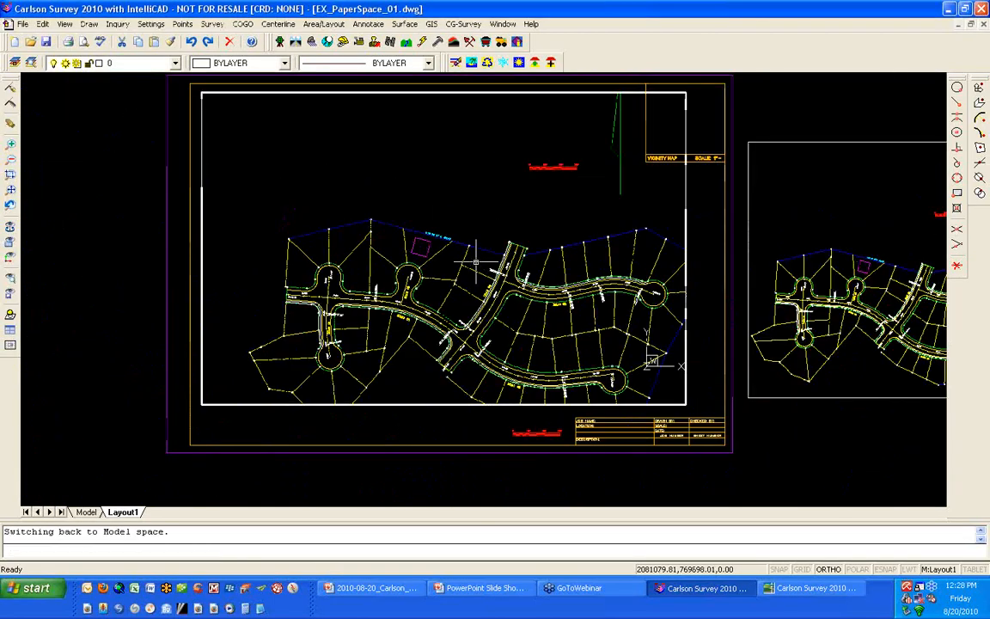
scroll(476, 262, "up", 4)
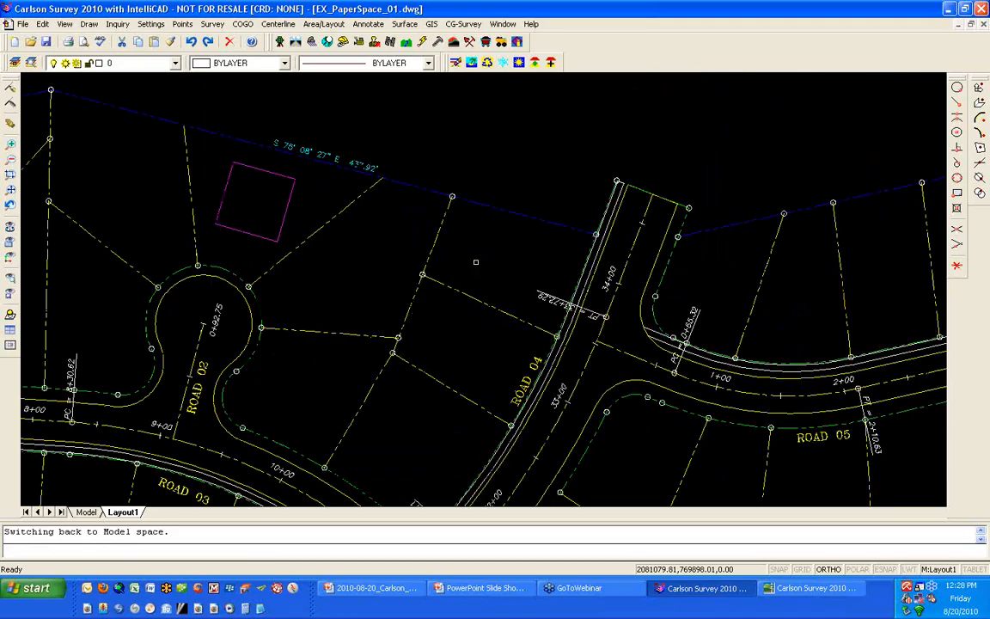
key("F2")
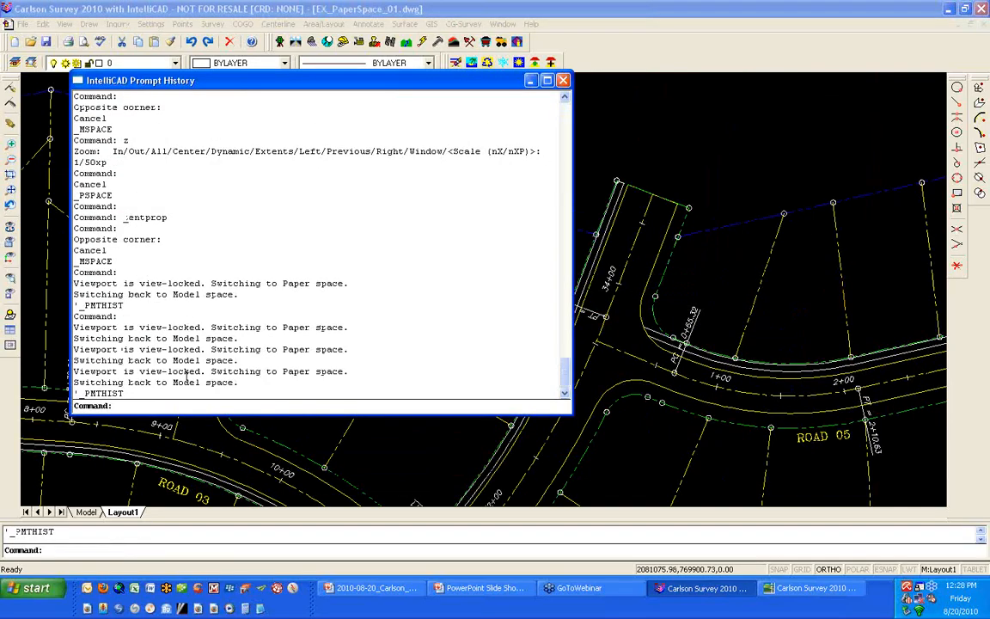
key("F2")
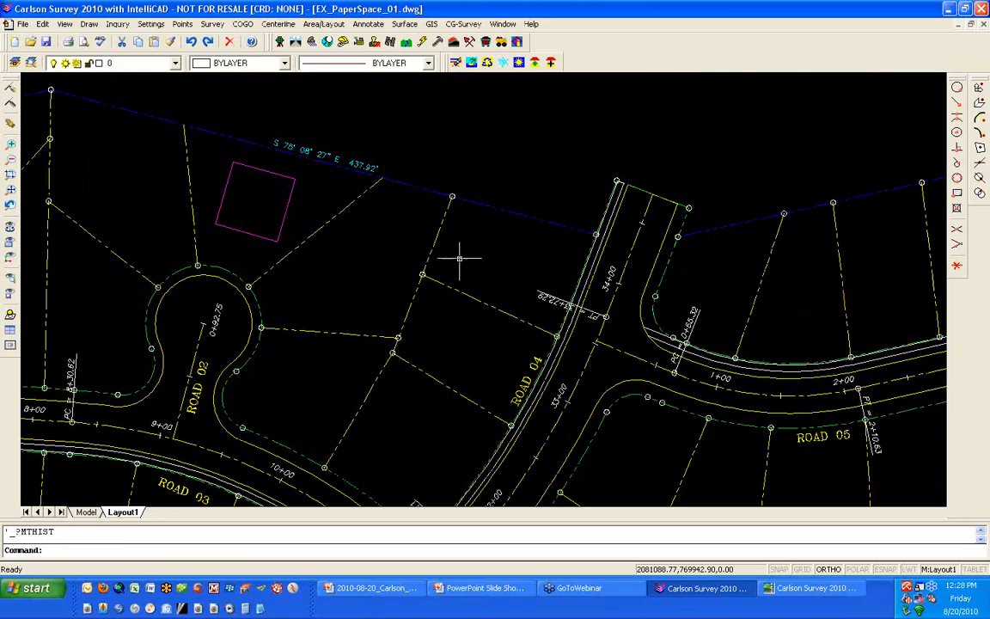
scroll(459, 259, "down", 4)
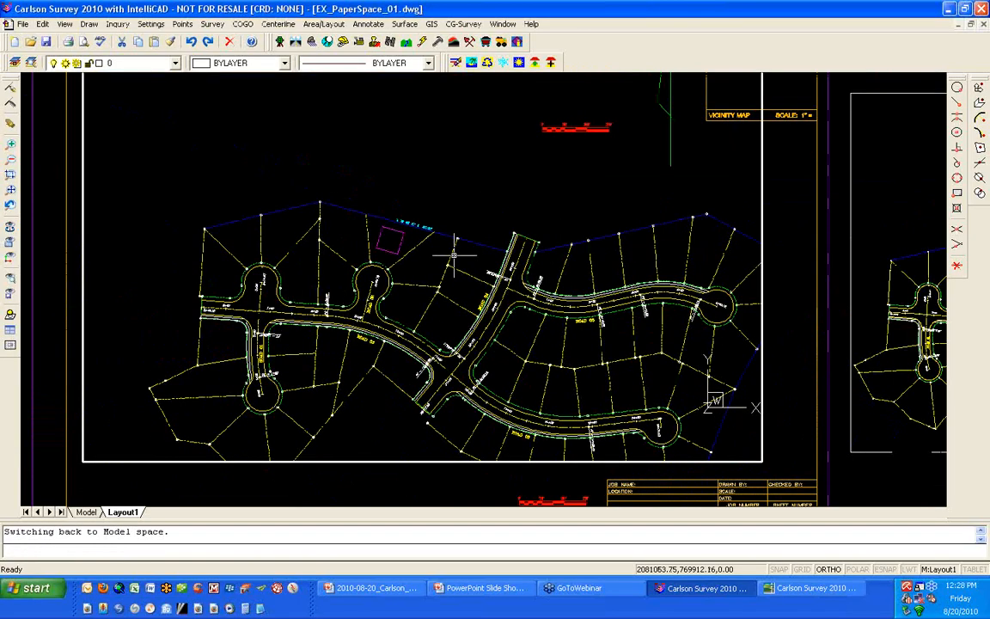
- Leave the locked viewport's model space and return to paper space with the sheet in view
left_click(456, 192)
left_click(471, 195)
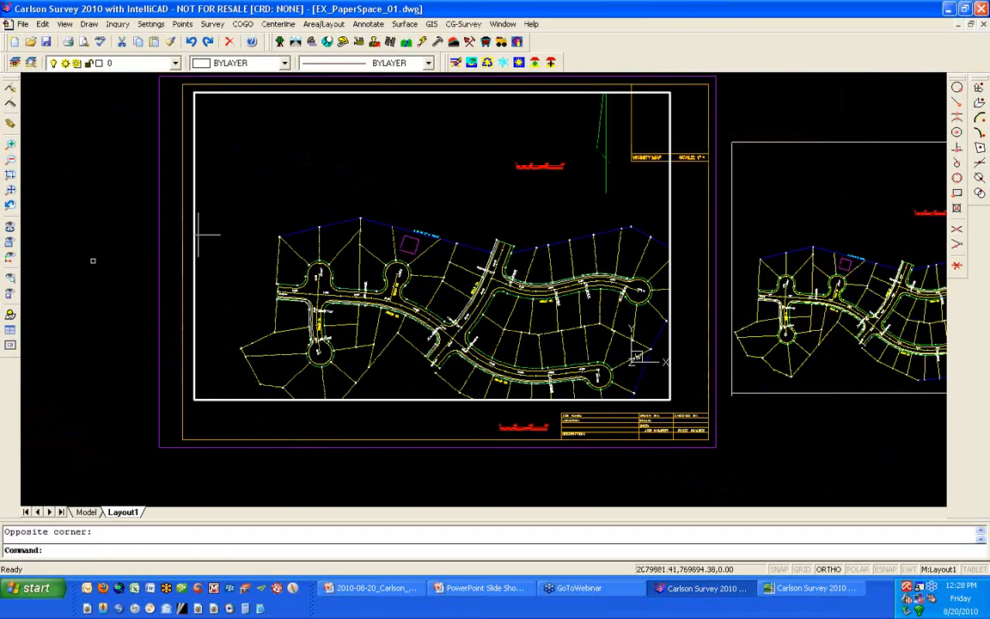
double_click(94, 259)
scroll(146, 234, "down", 2)
scroll(145, 240, "up", 2)
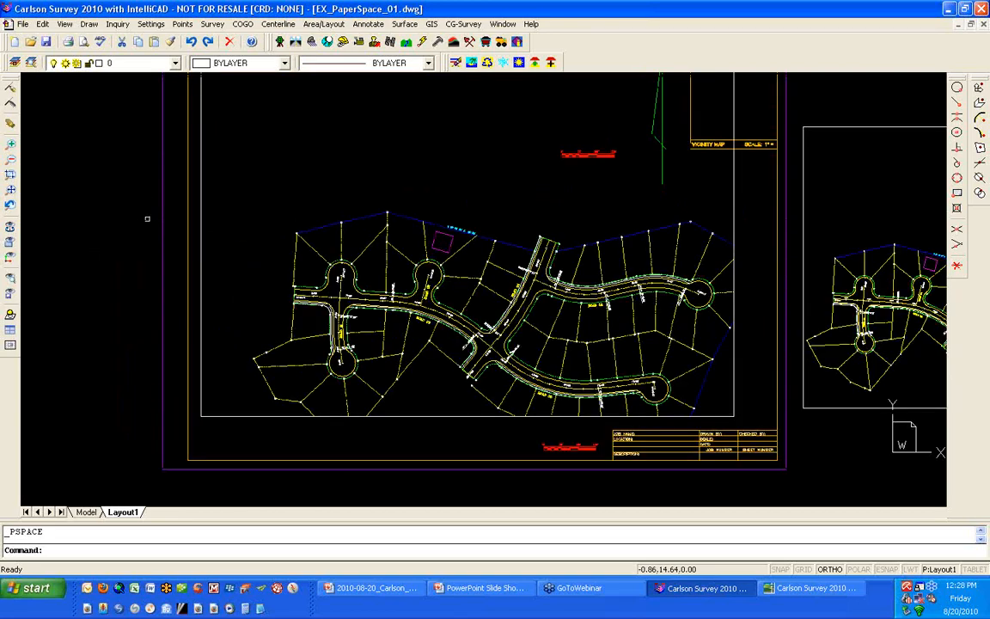
middle_click_drag(144, 221, 98, 243)
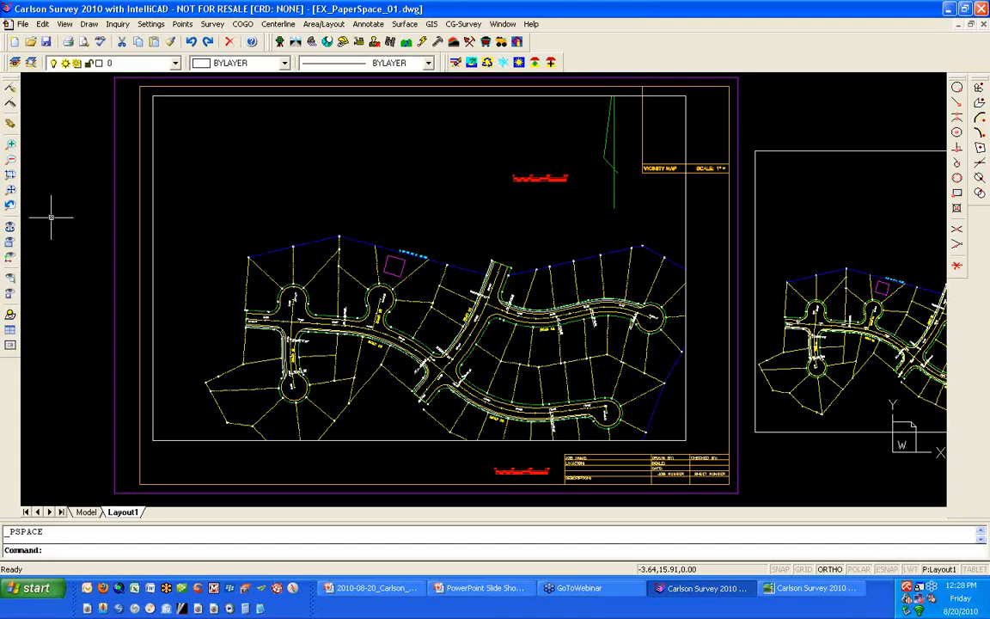
- Resize the locked large viewport by moving its upper-right corner down and slightly outward beside the vicinity map
left_click(667, 109)
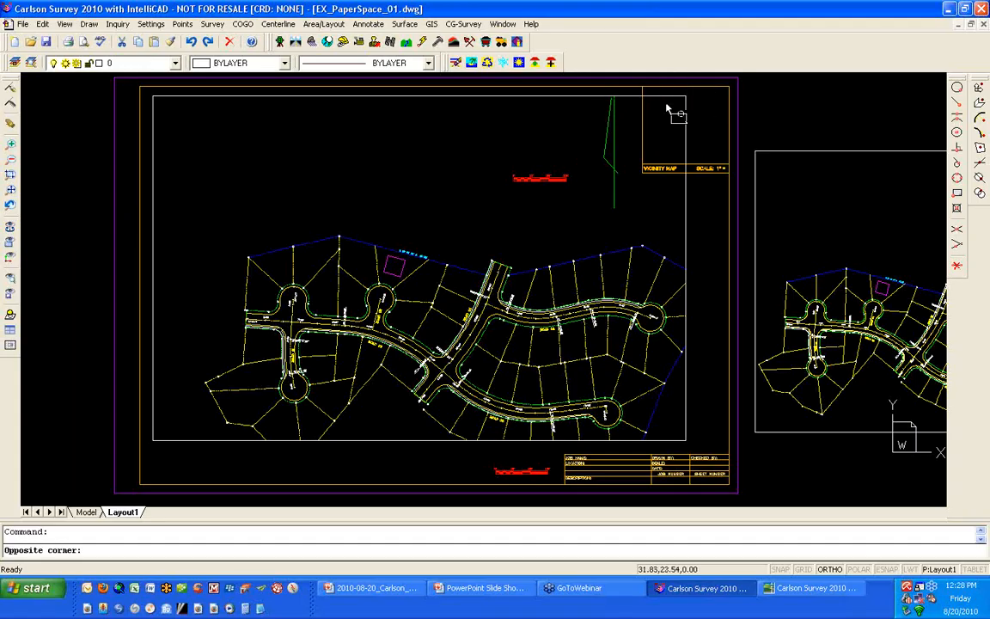
left_click(667, 104)
left_click(686, 95)
left_click(676, 139)
key("Delete")
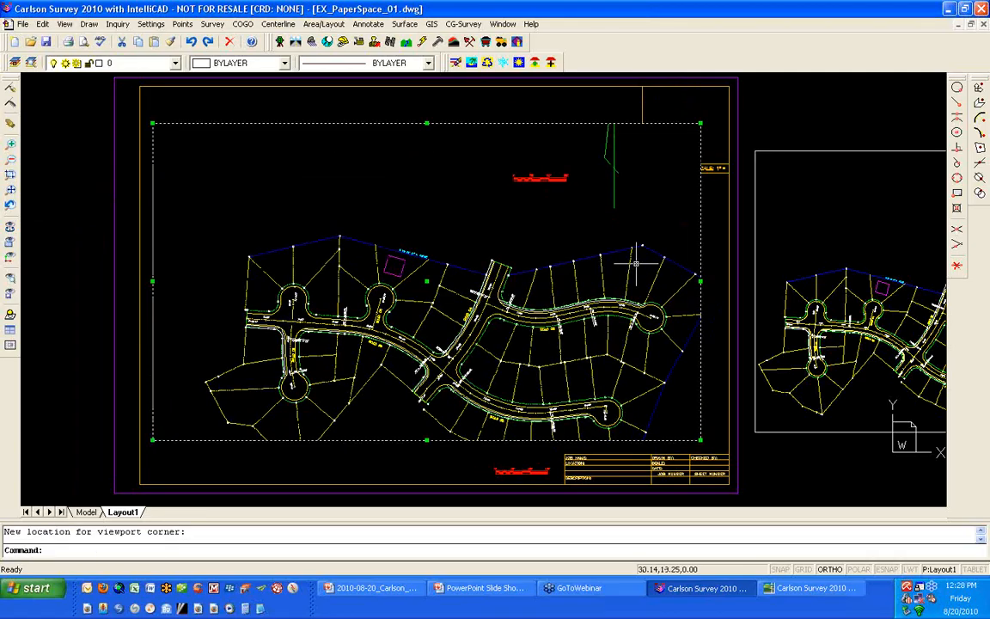
left_click(552, 213)
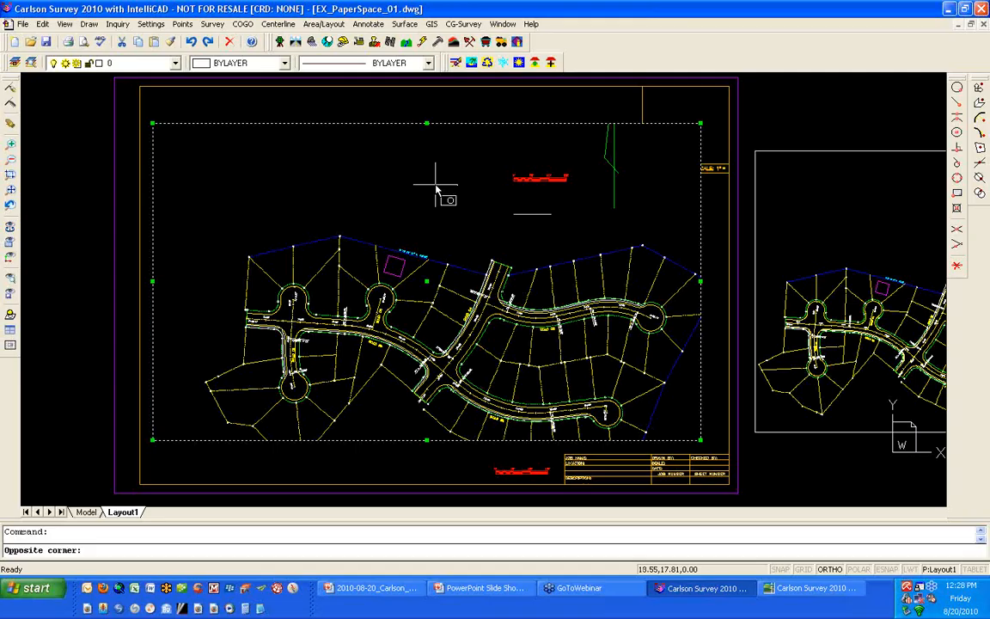
key("Escape")
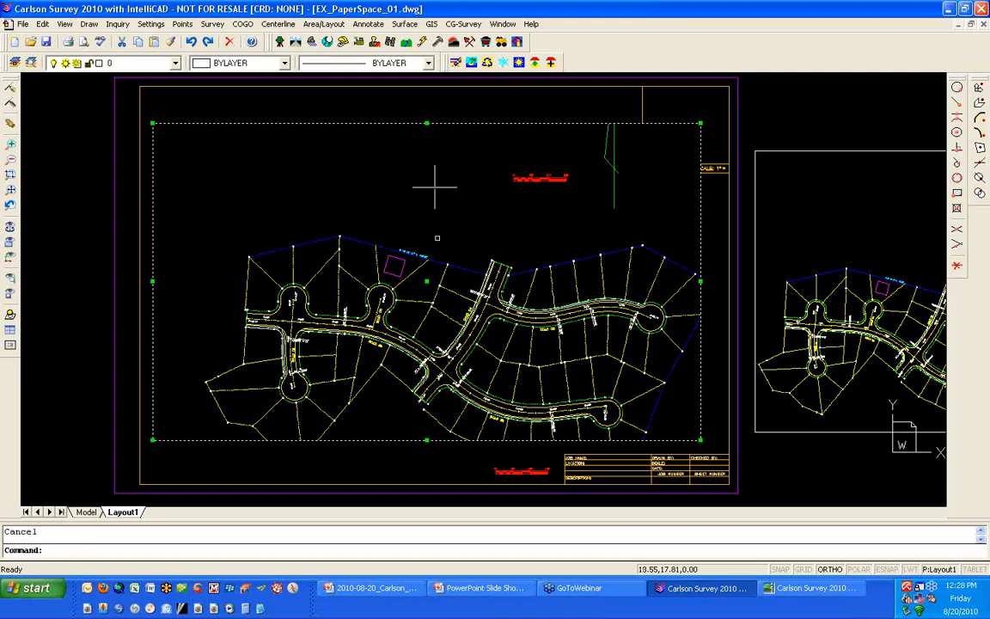
- Try the Zoom command from model space in the locked viewport, cancel it, and return to paper space
double_click(468, 219)
type("z")
key("Return")
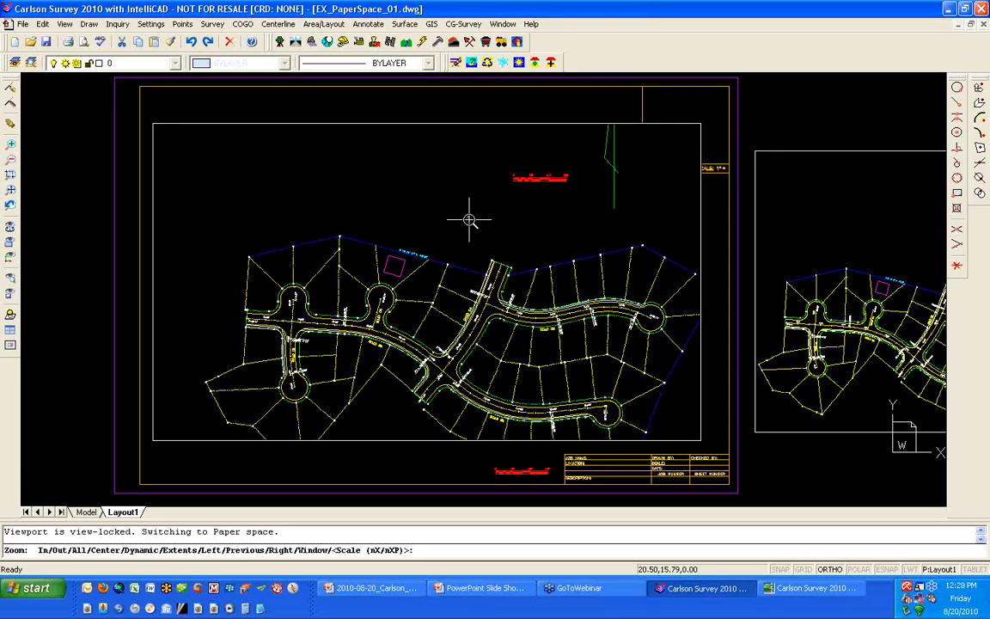
key("Escape")
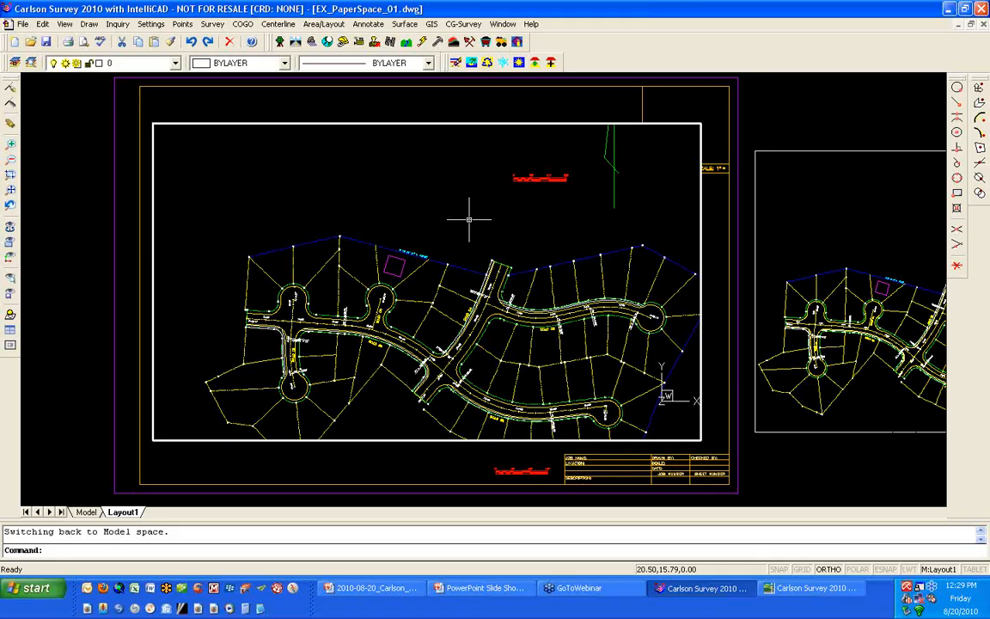
double_click(395, 453)
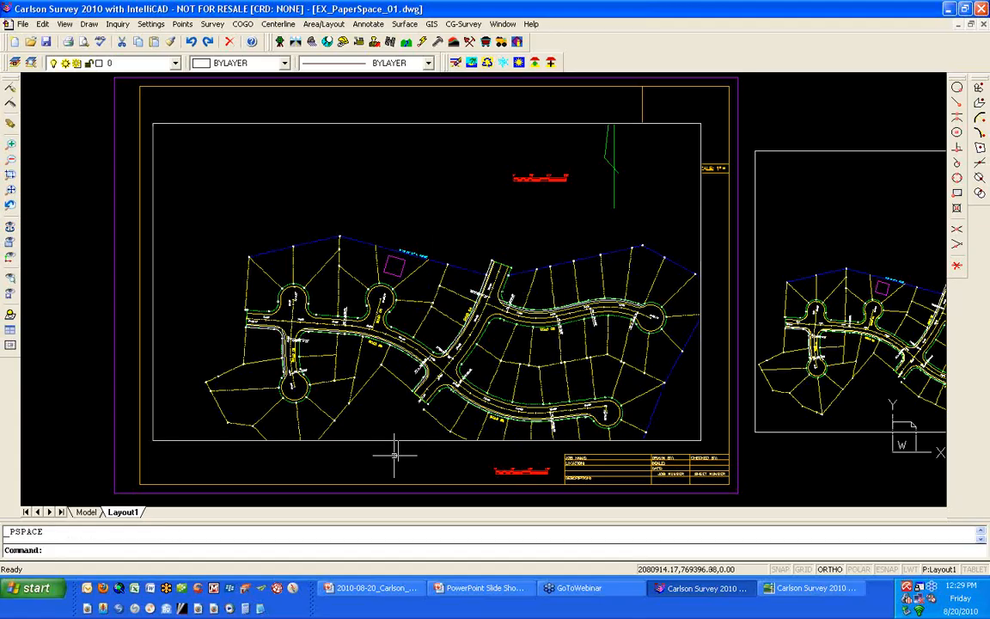
scroll(394, 453, "down", 2)
middle_click_drag(395, 454, 341, 431)
middle_click_drag(490, 366, 440, 336)
scroll(372, 448, "up", 2)
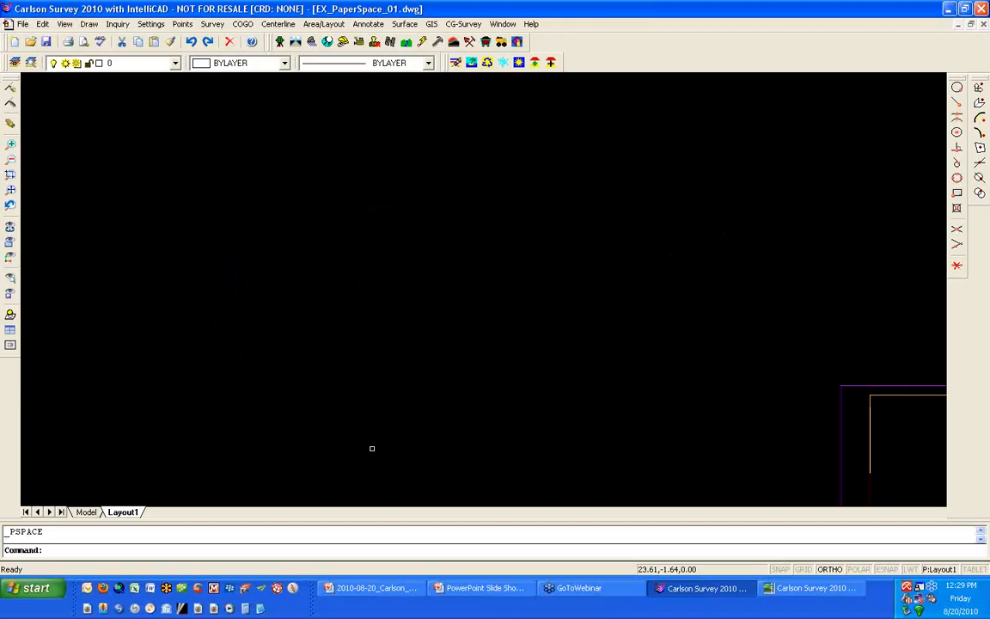
scroll(372, 449, "down", 2)
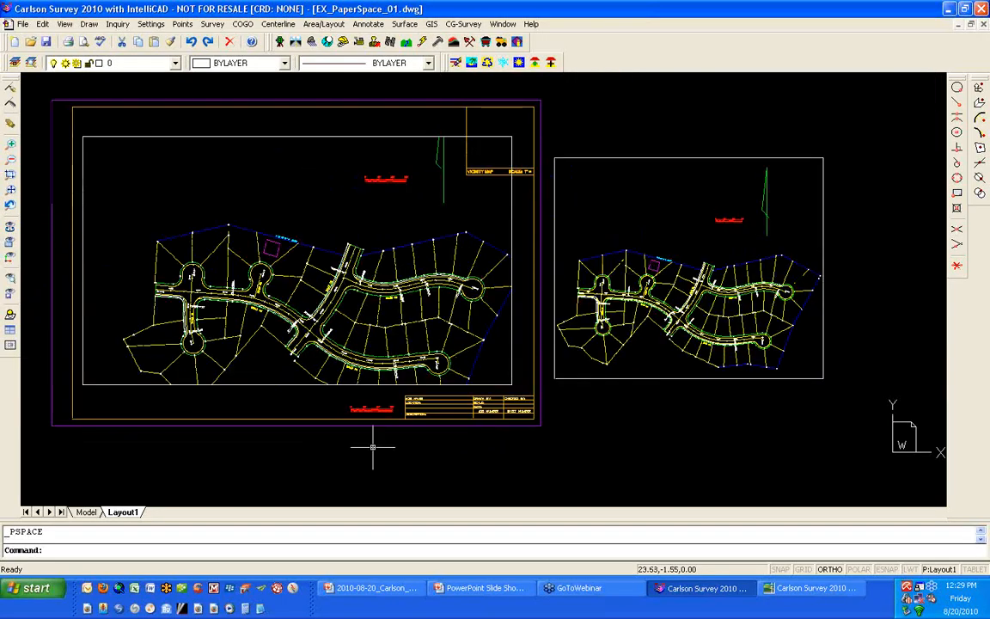
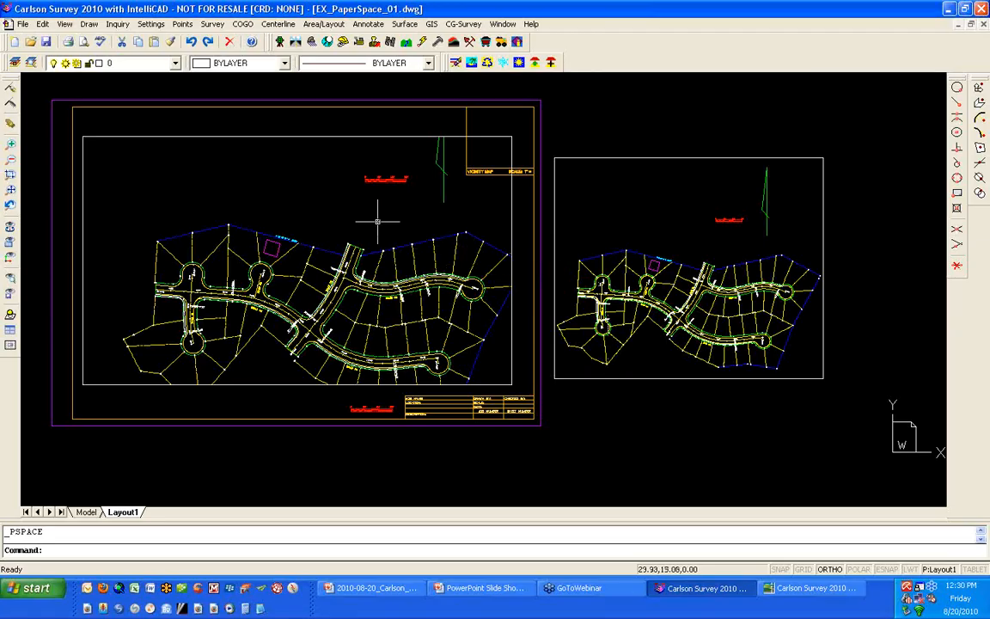
- Freeze the C-PROP-INTR layer only in the large viewport by picking an interior lot line, and check its freeze state in the layer list
double_click(351, 220)
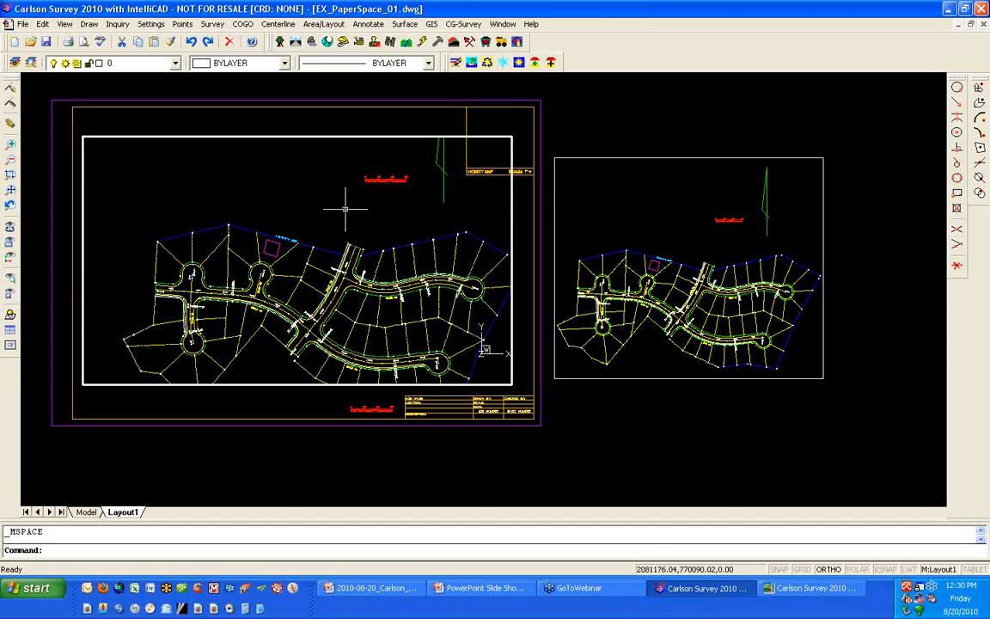
left_click(175, 63)
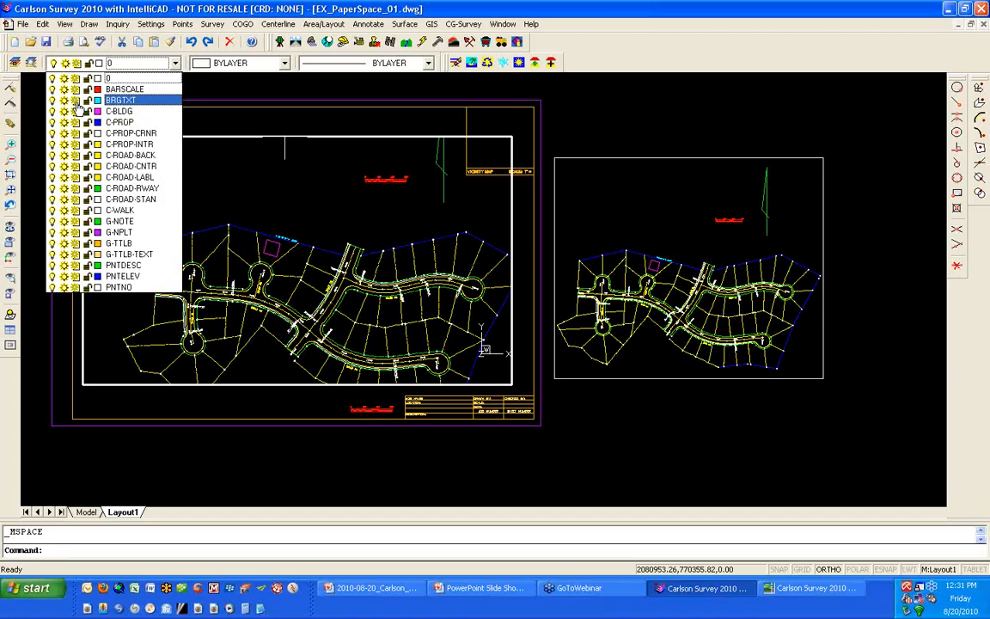
left_click(216, 79)
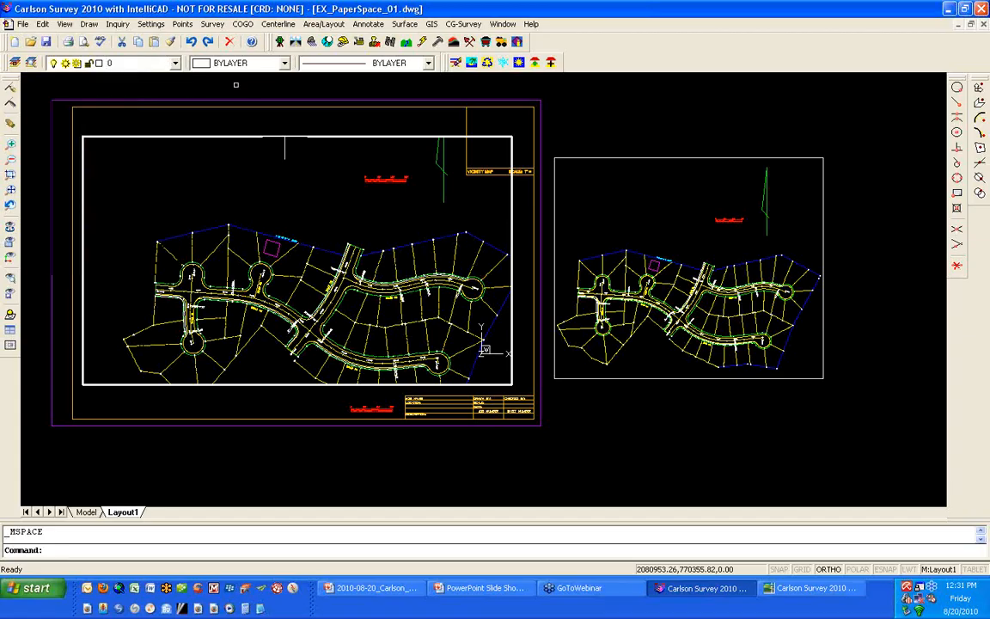
left_click(505, 68)
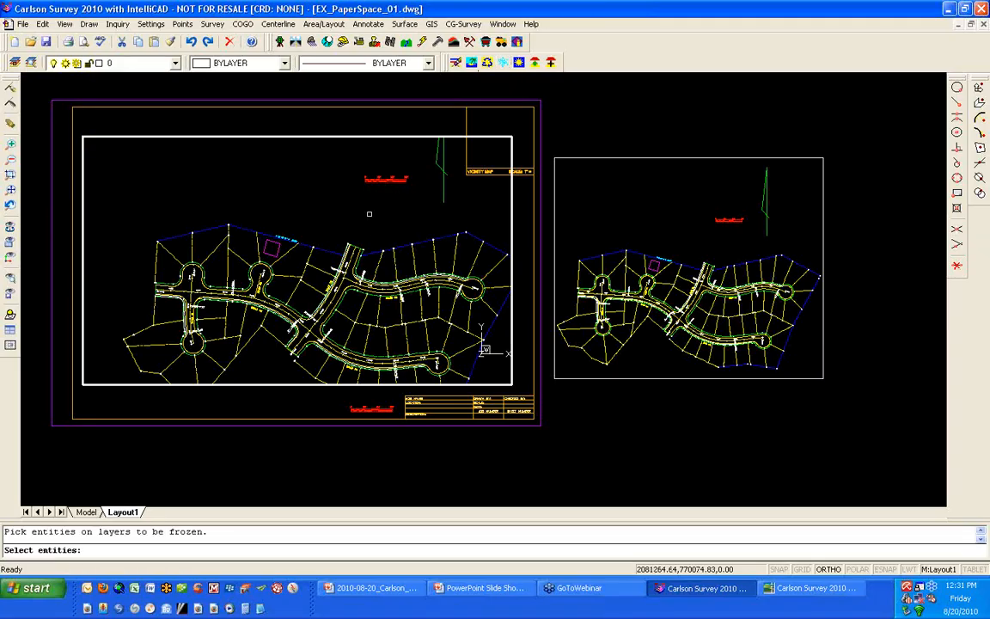
left_click(297, 272)
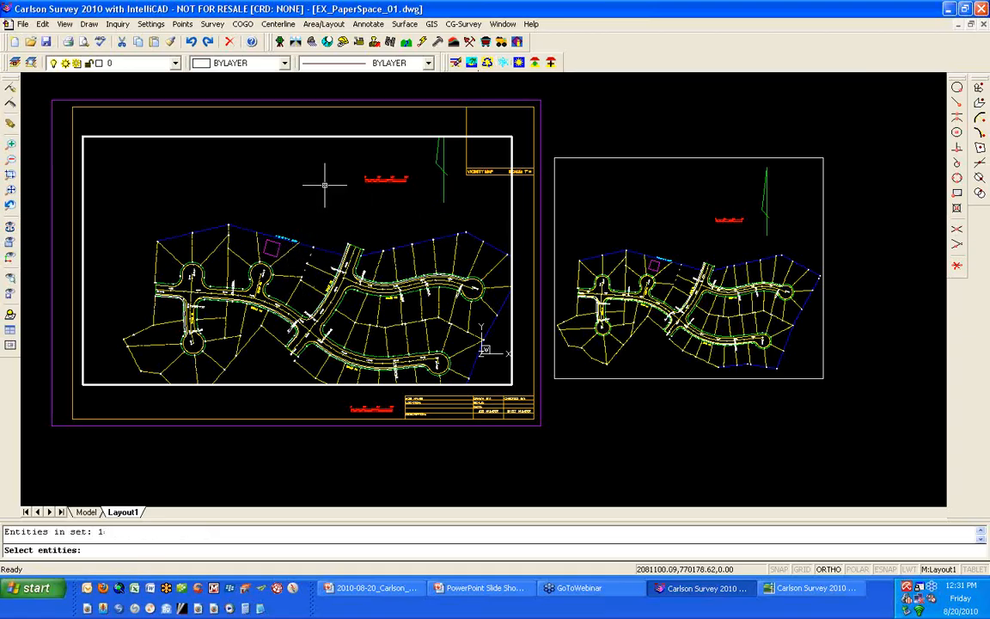
key("Return")
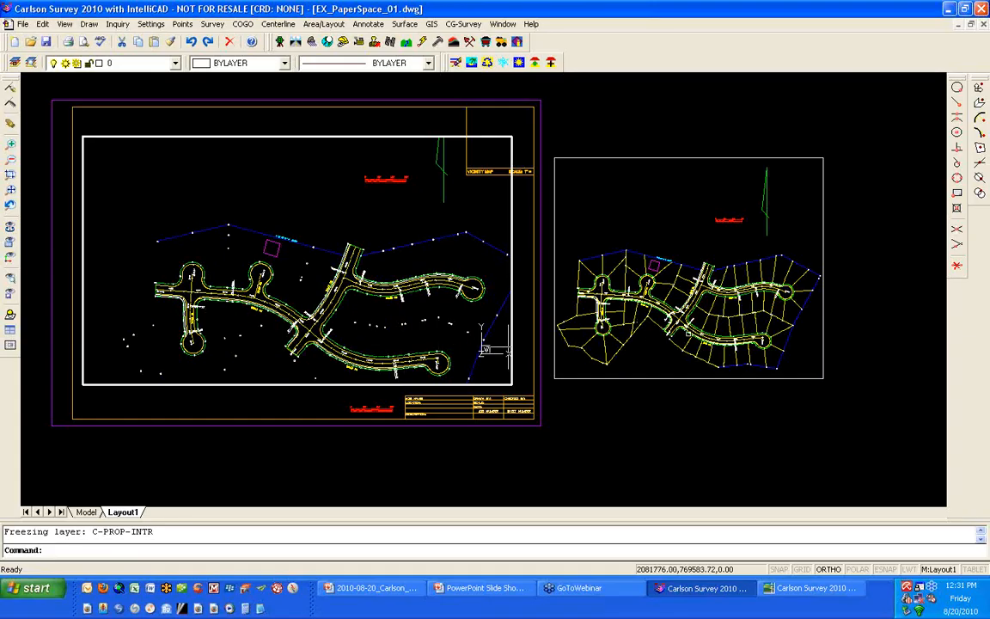
left_click(175, 64)
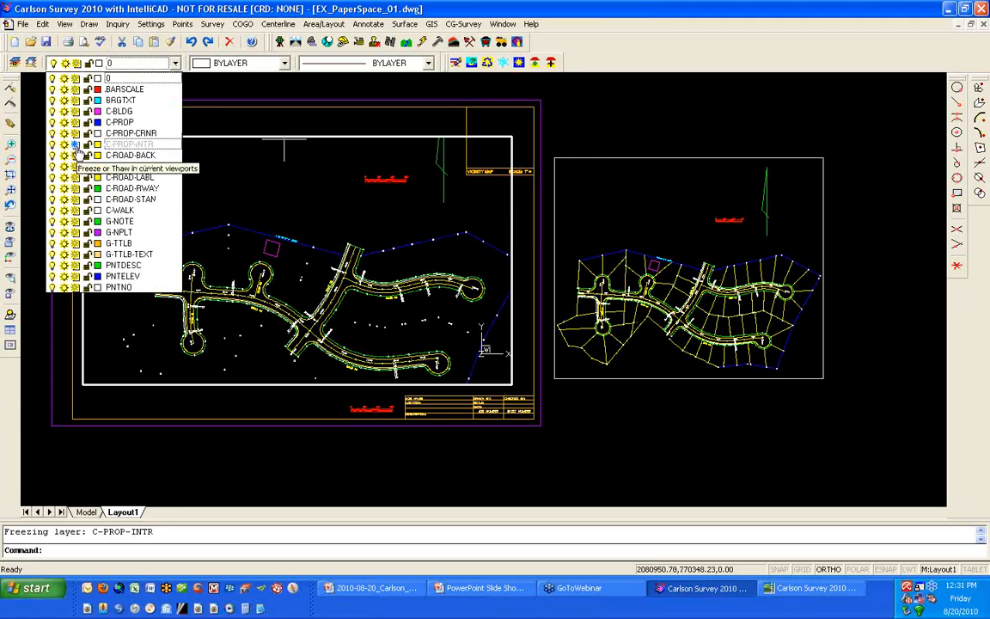
left_click(638, 203)
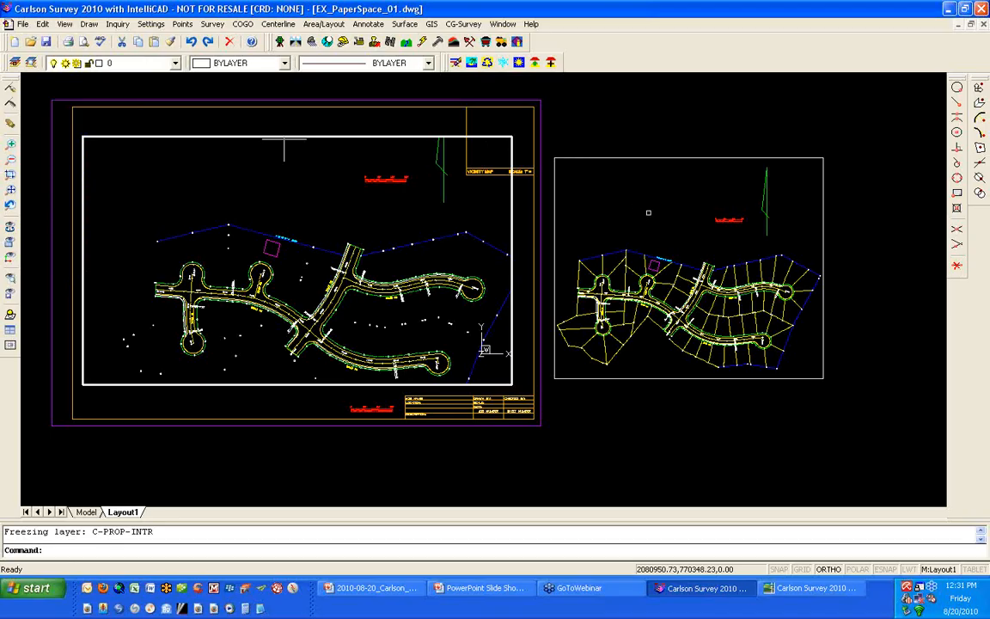
- Freeze the C-PROP layer in the smaller viewport by picking the blue boundary line, and return to paper space
left_click(648, 213)
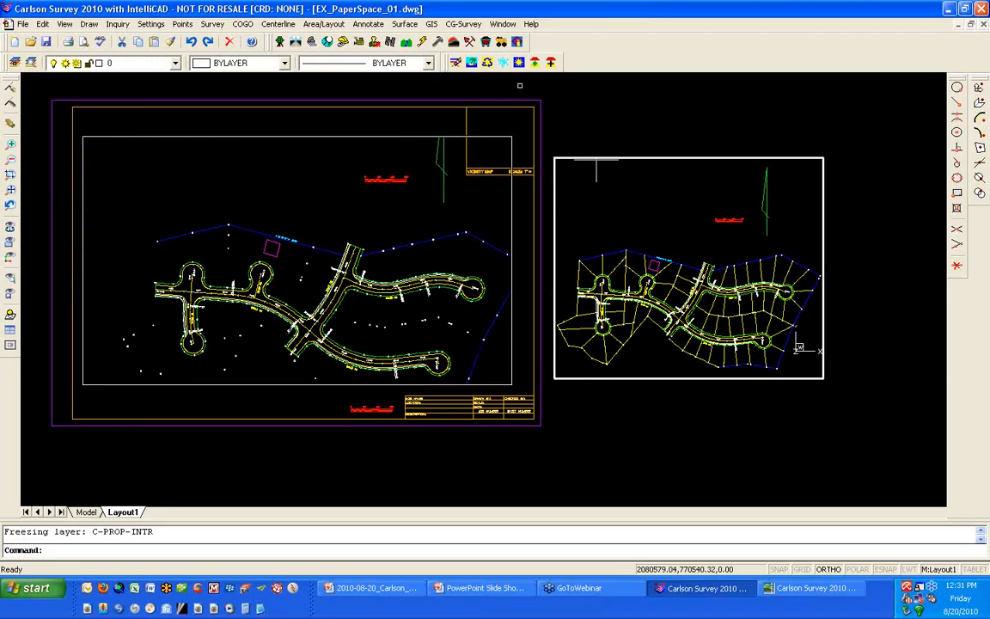
left_click(456, 61)
left_click(610, 253)
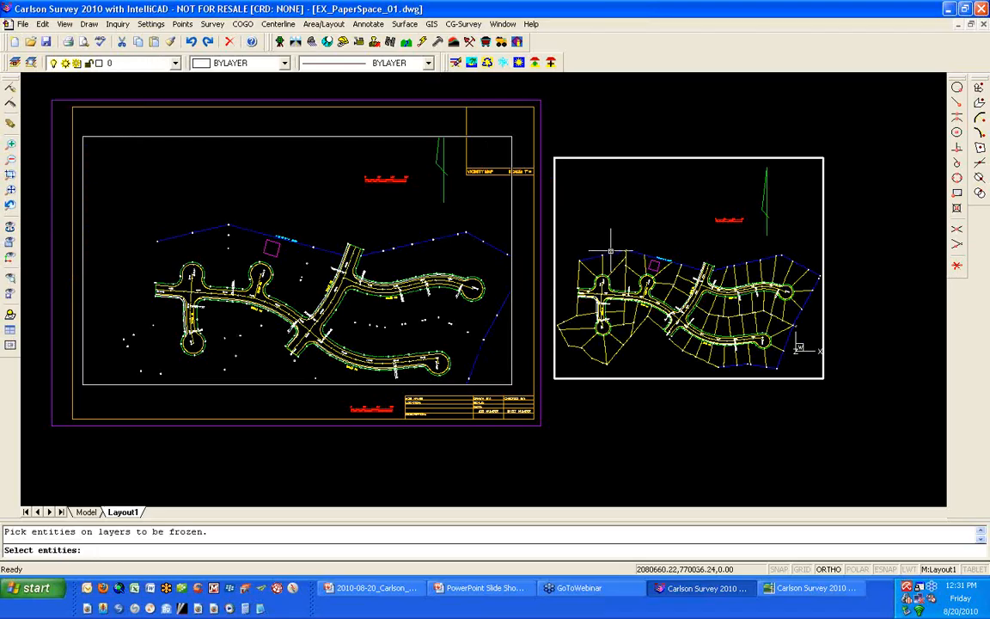
key("Return")
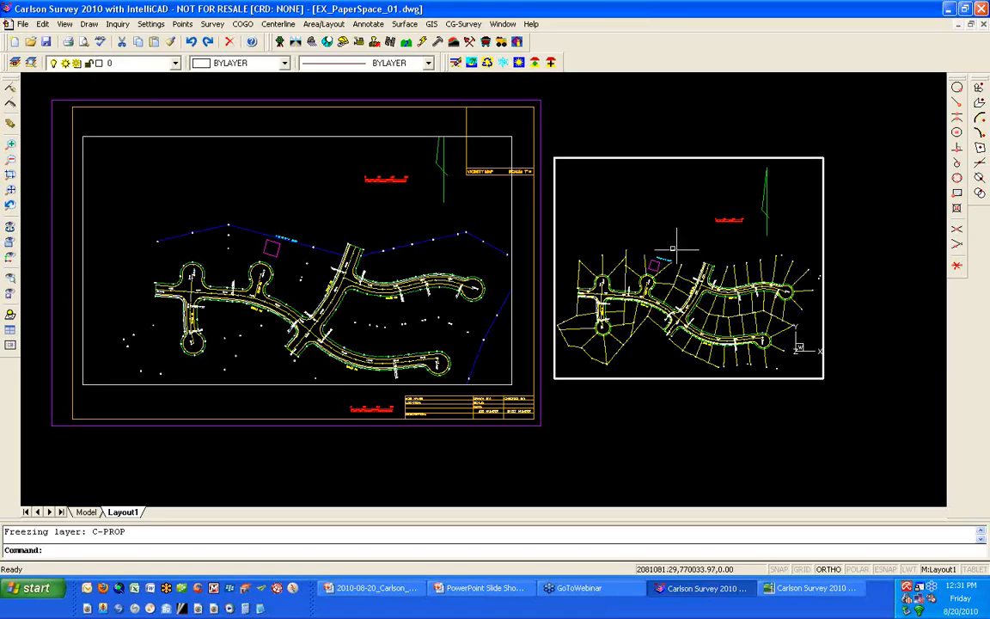
double_click(684, 131)
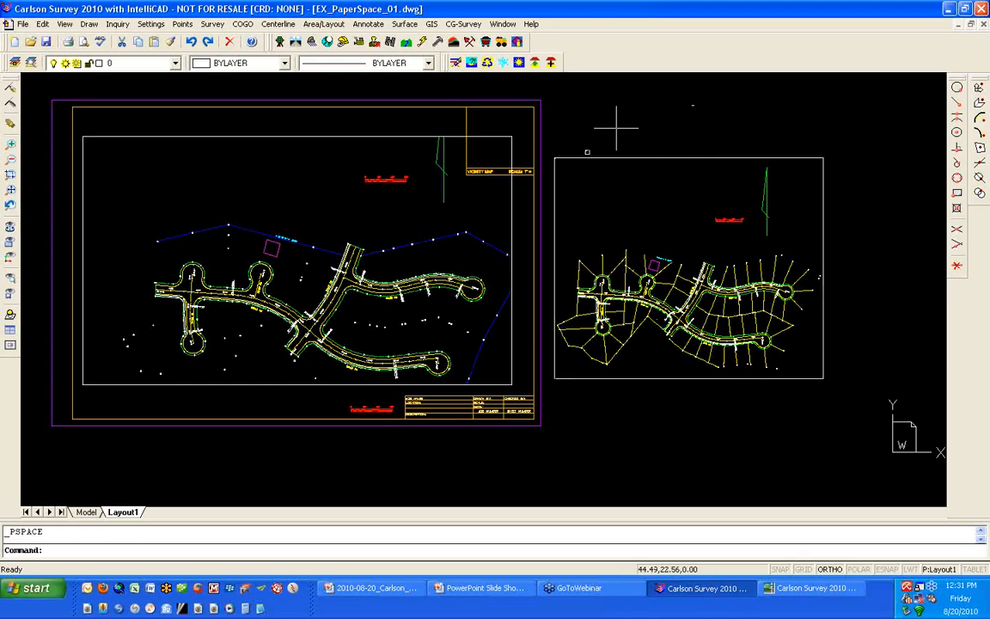
- Check the frozen layers' linework in model space, go back to Layout1, and view the options available for that layout
left_click(93, 513)
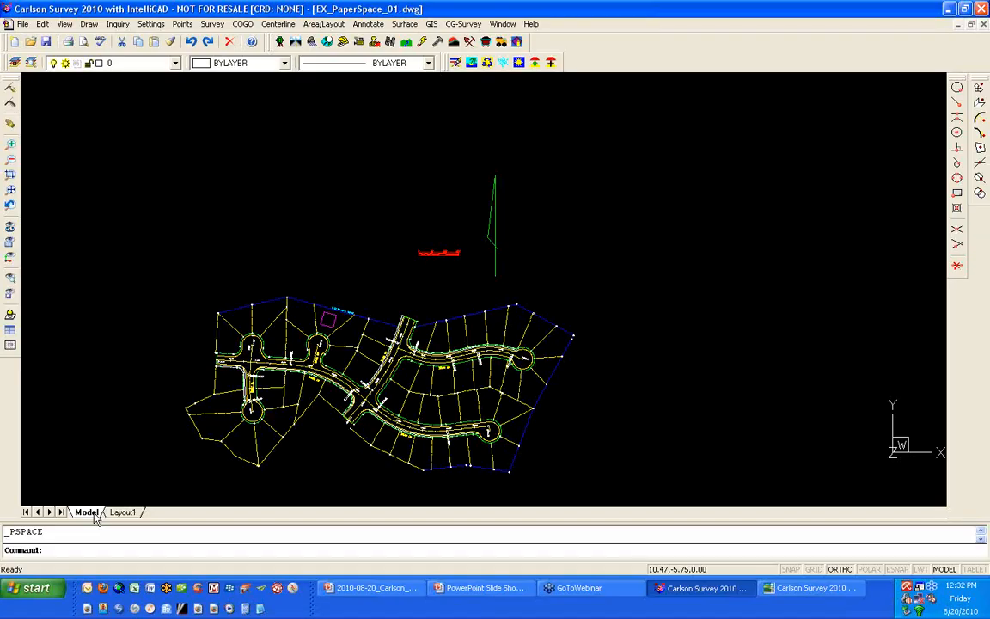
left_click(122, 511)
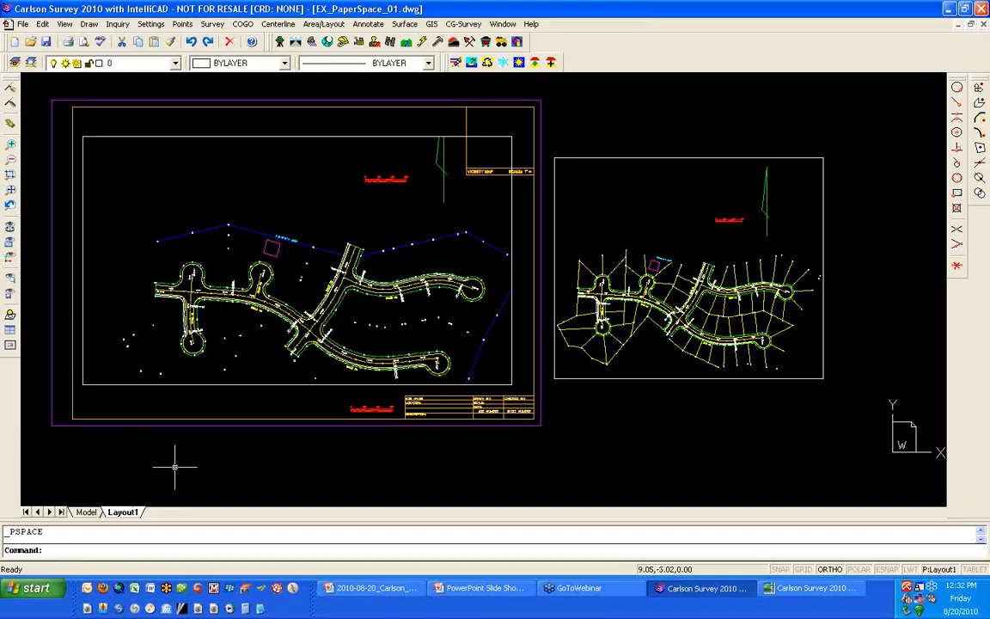
right_click(119, 514)
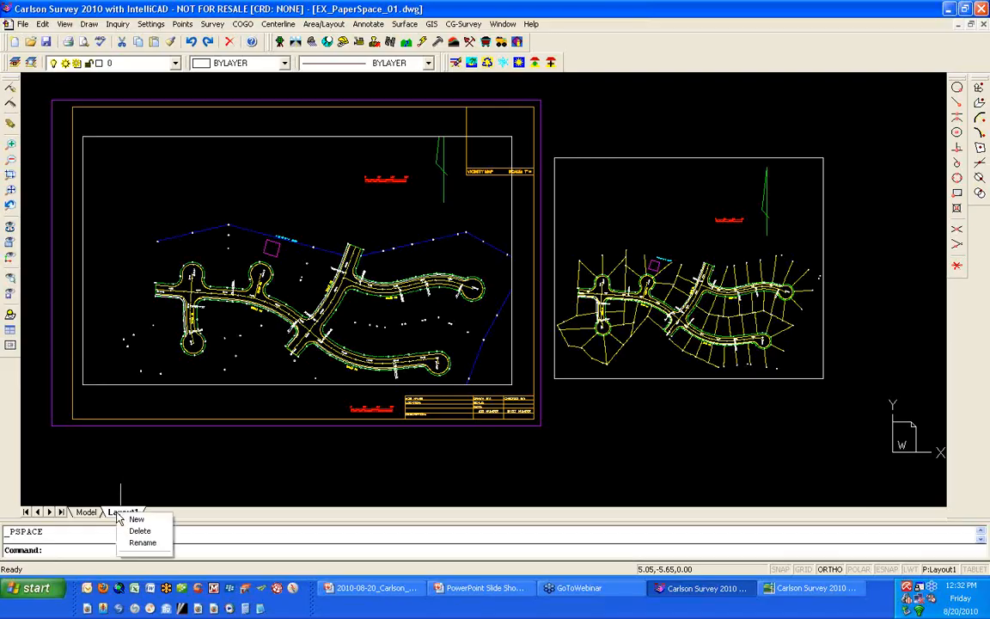
left_click(180, 515)
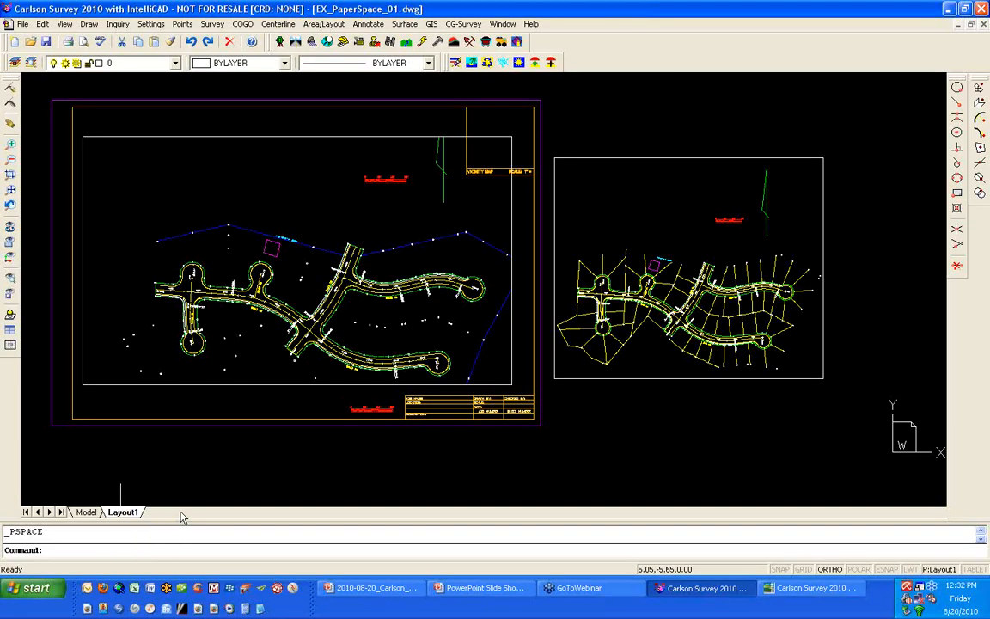
- Copy Layout1 with the Layout command to a new layout named GRADING and switch to it
type("layout")
key("Return")
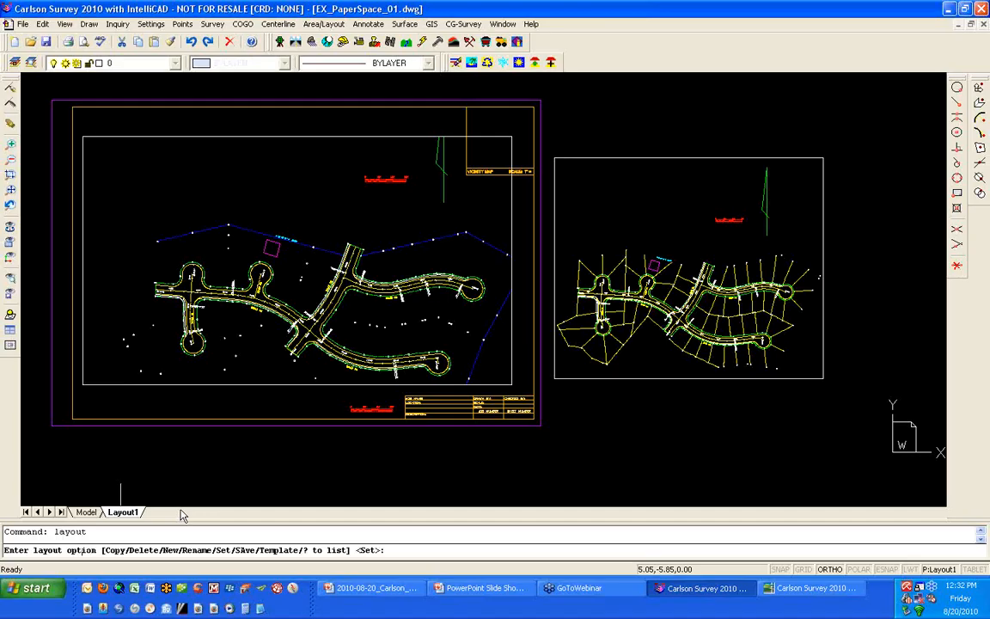
type("c")
key("Return")
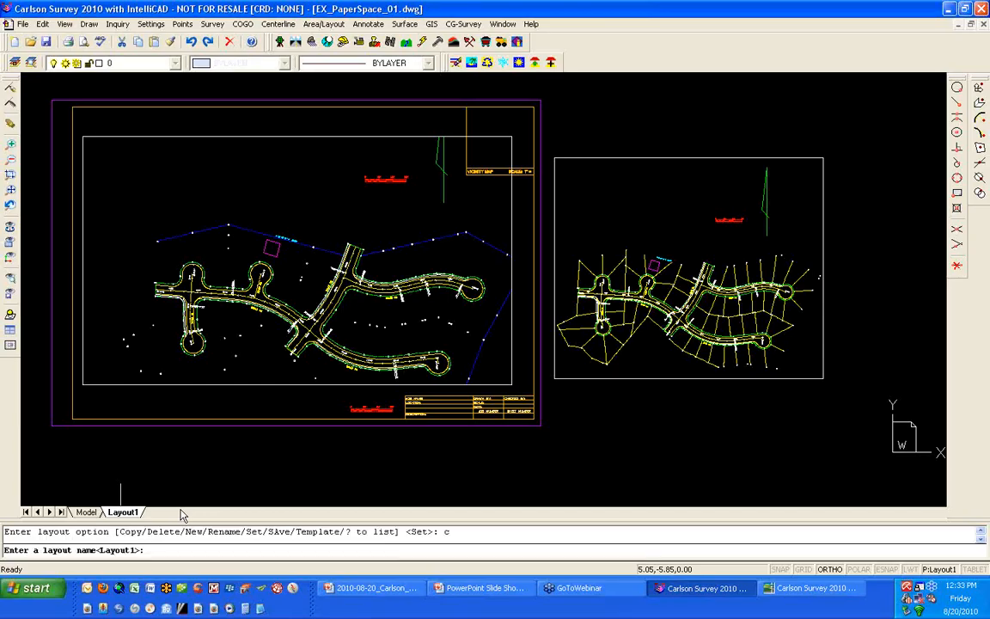
key("Return")
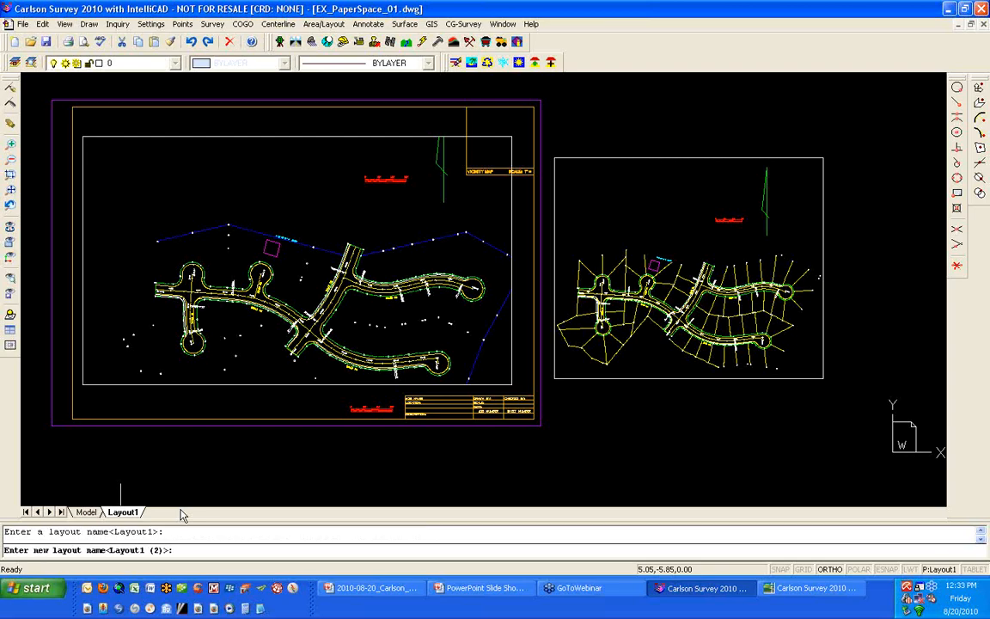
type("GRADING")
key("Return")
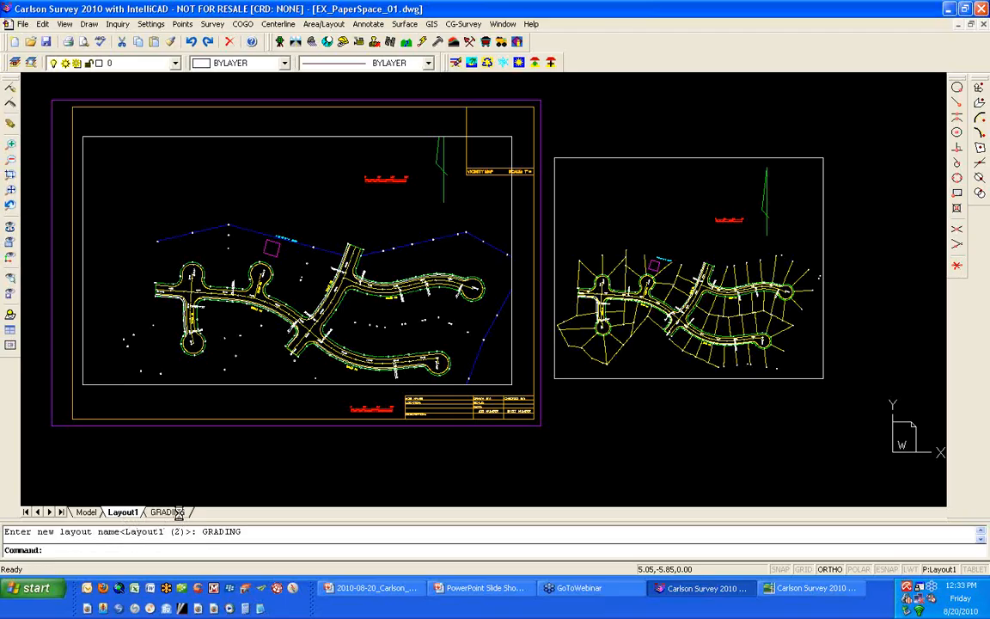
left_click(168, 512)
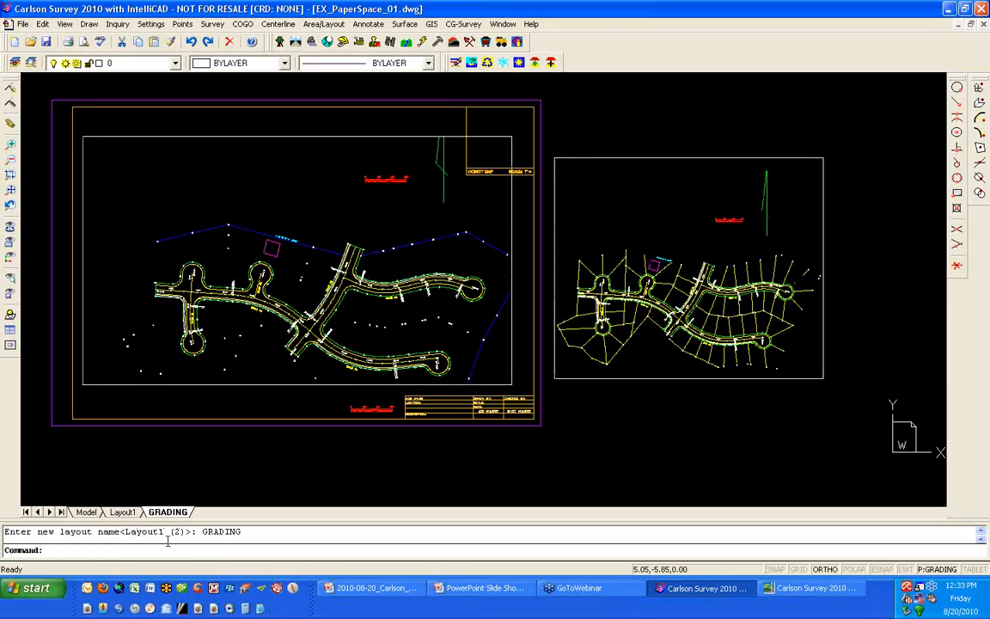
- Thaw the C-PROP-INTR layer in the GRADING layout's large viewport and return to paper space
double_click(366, 318)
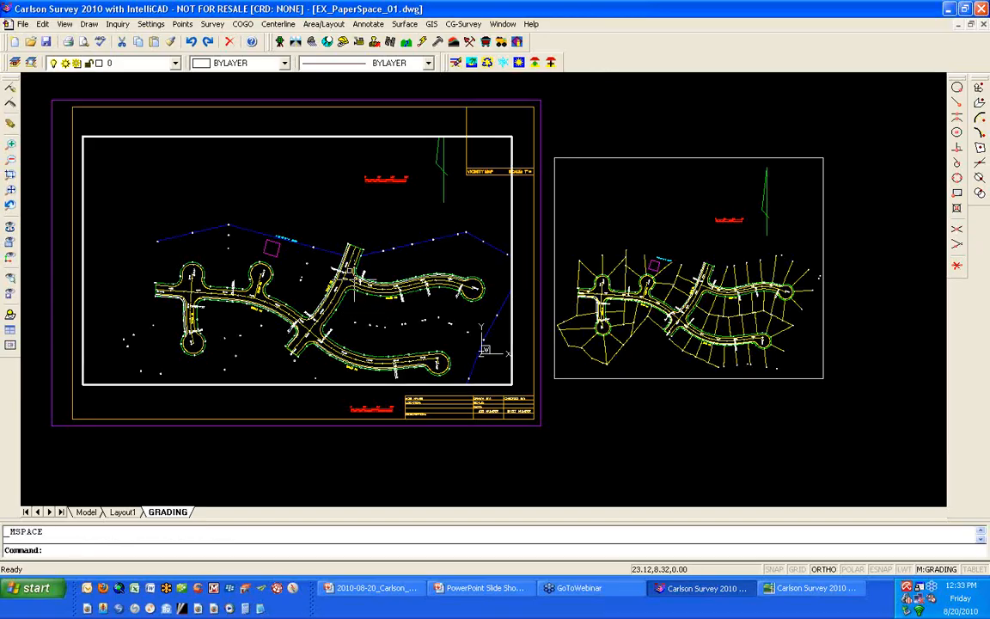
left_click(176, 64)
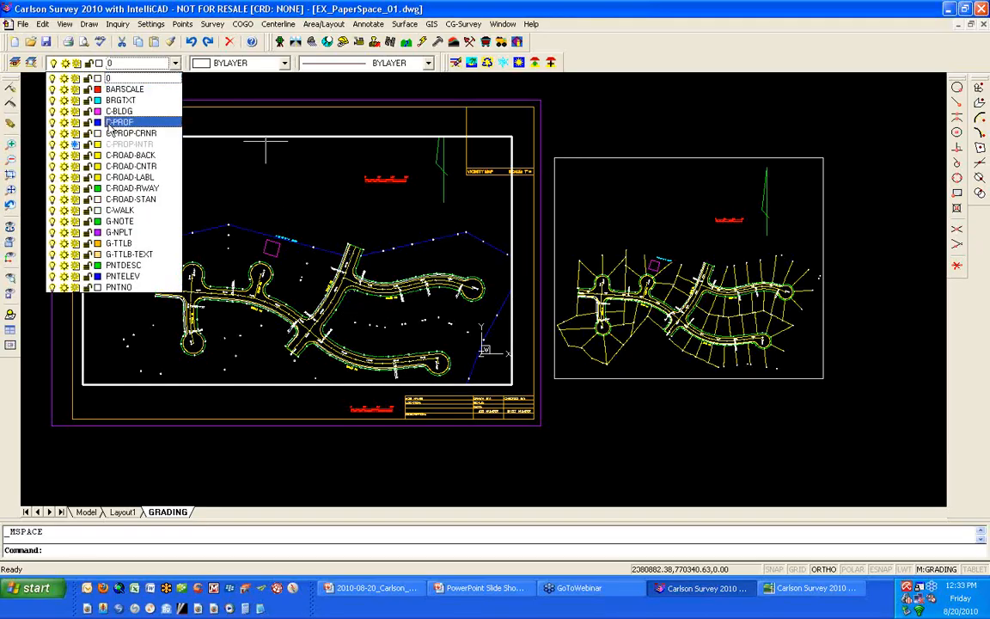
left_click(76, 144)
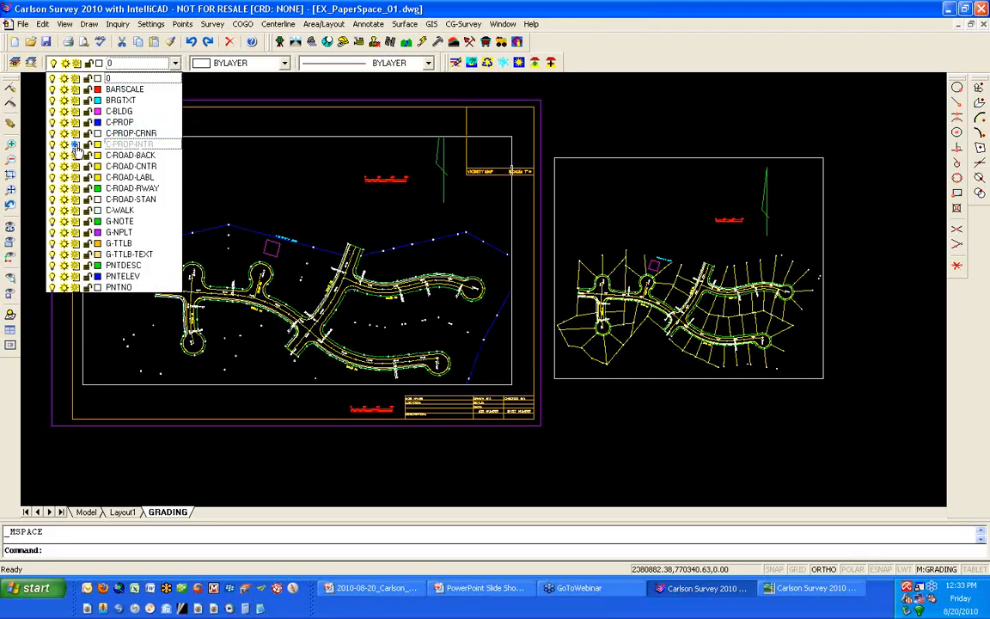
left_click(308, 114)
double_click(308, 89)
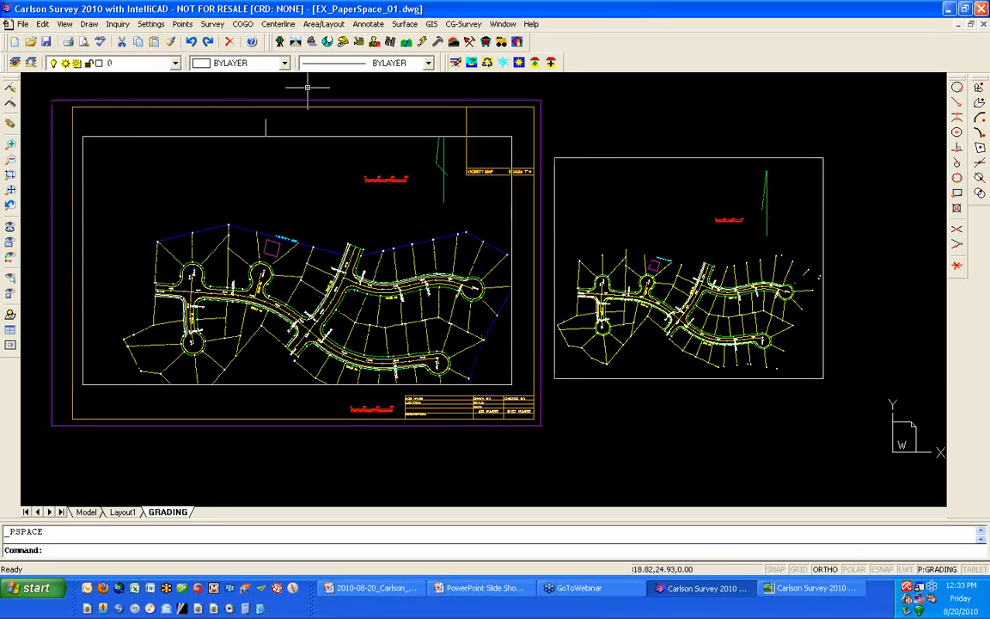
- Switch to Layout1 and rename it SITE
left_click(123, 513)
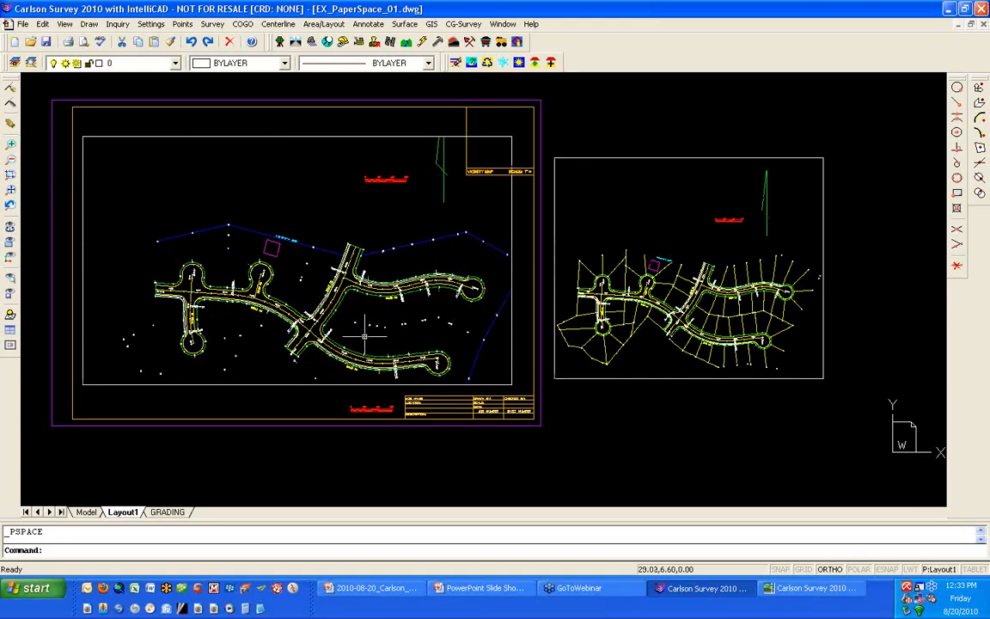
double_click(121, 515)
type("SITE")
key("Return")
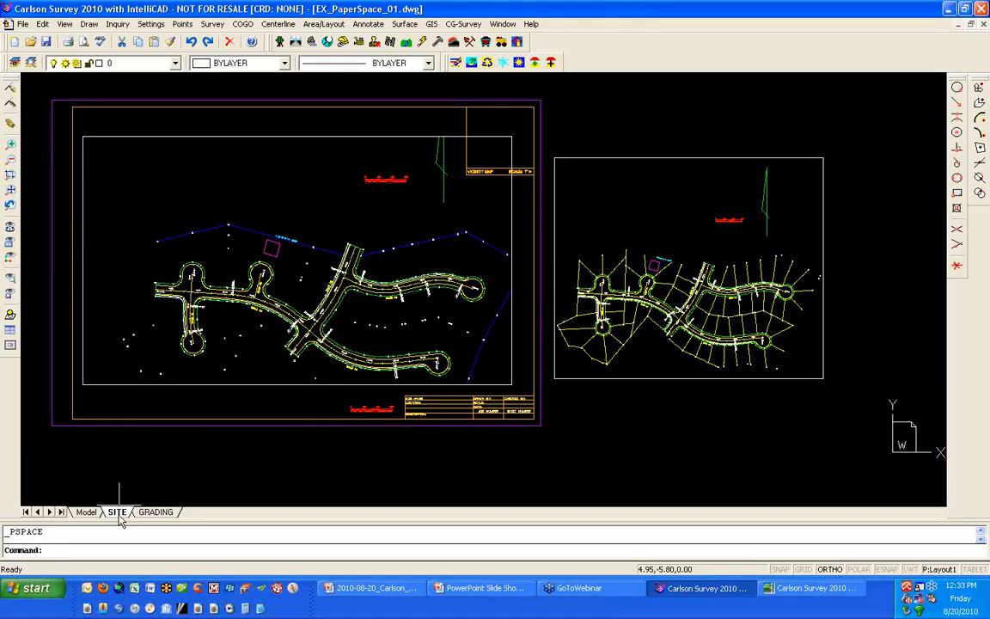
- Look at the options for reordering the SITE layout and dismiss them without moving it
right_click(121, 515)
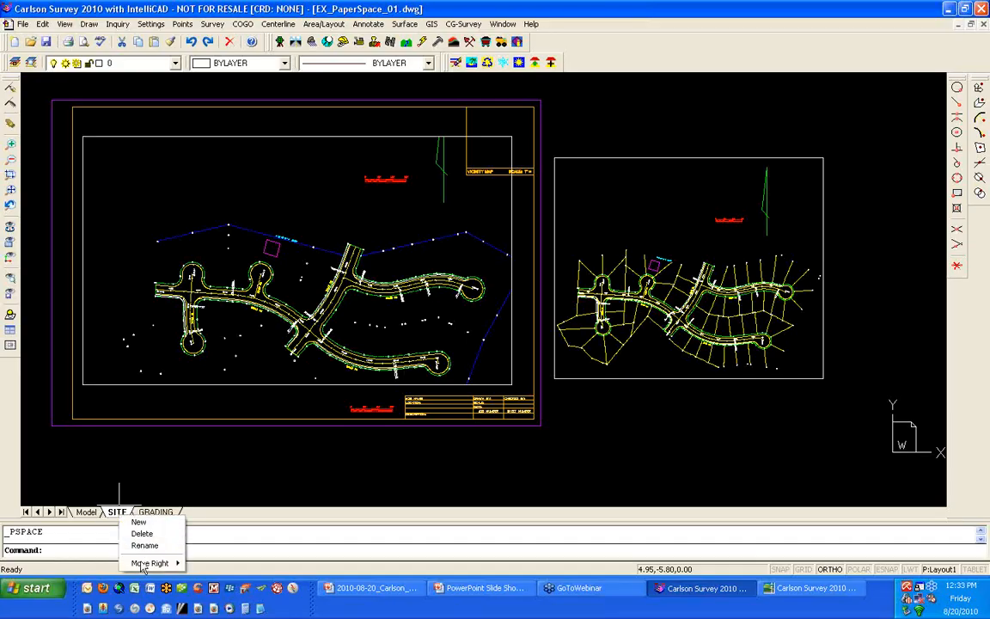
mouse_move(146, 564)
left_click(197, 495)
left_click(213, 472)
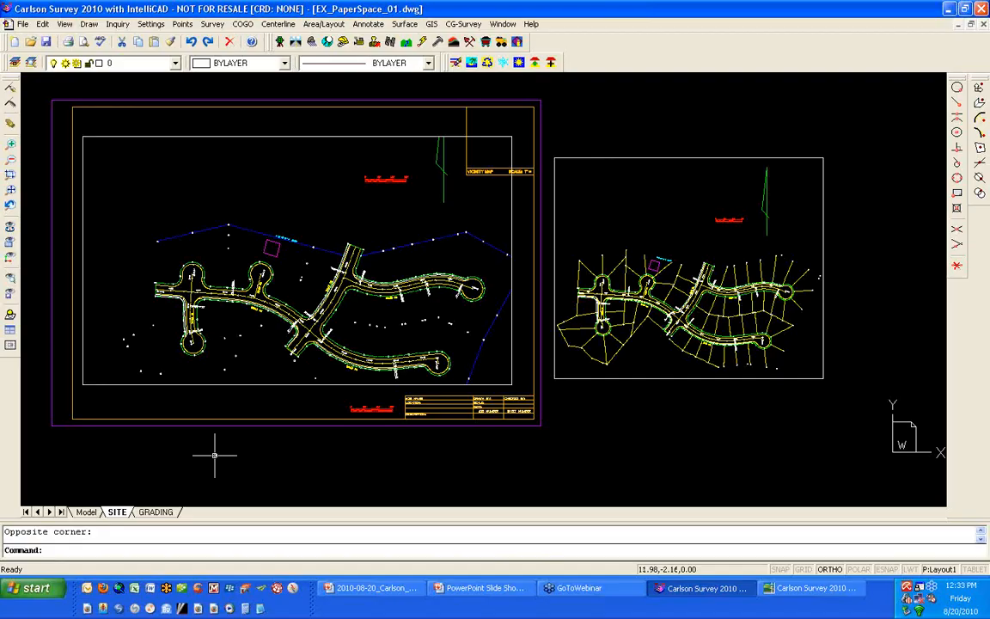
- Save the drawing and open the drawing template (dwt) TCG_TitleBlocks.dwt from the _2010-08-20_PaperSpace folder
left_click(47, 43)
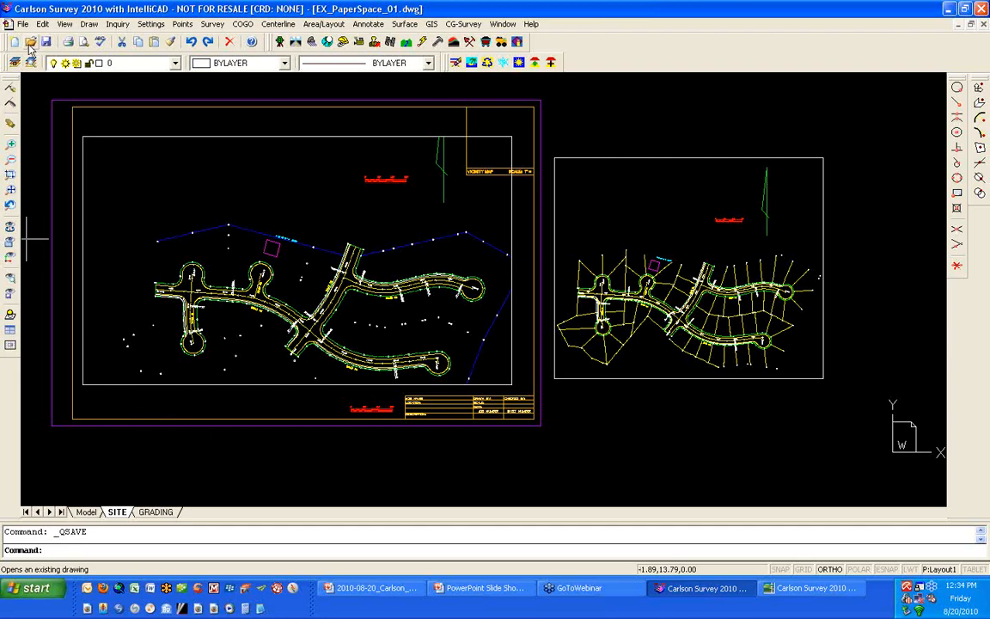
left_click(31, 43)
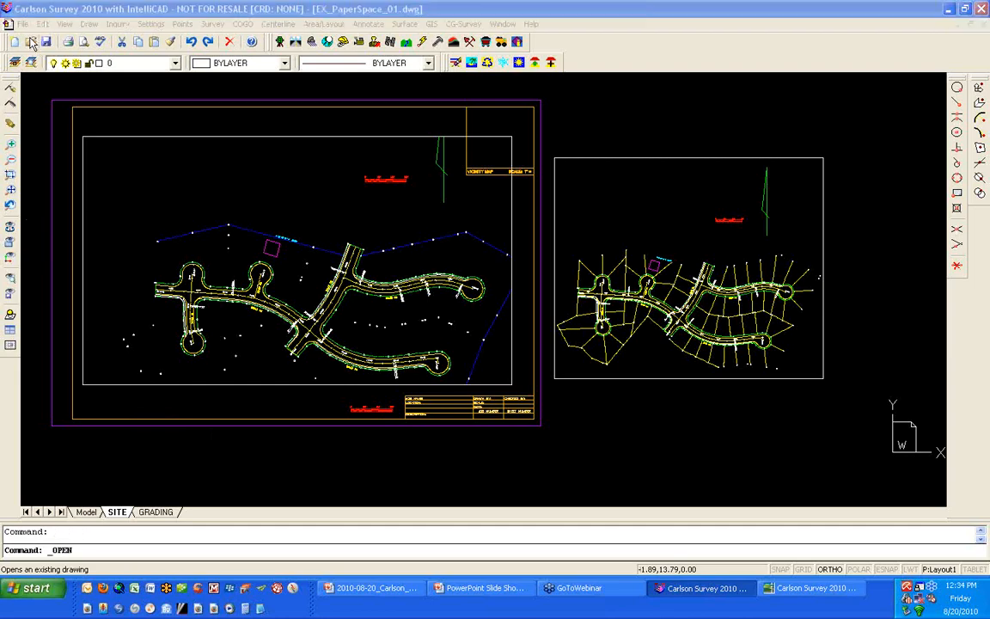
left_click(499, 304)
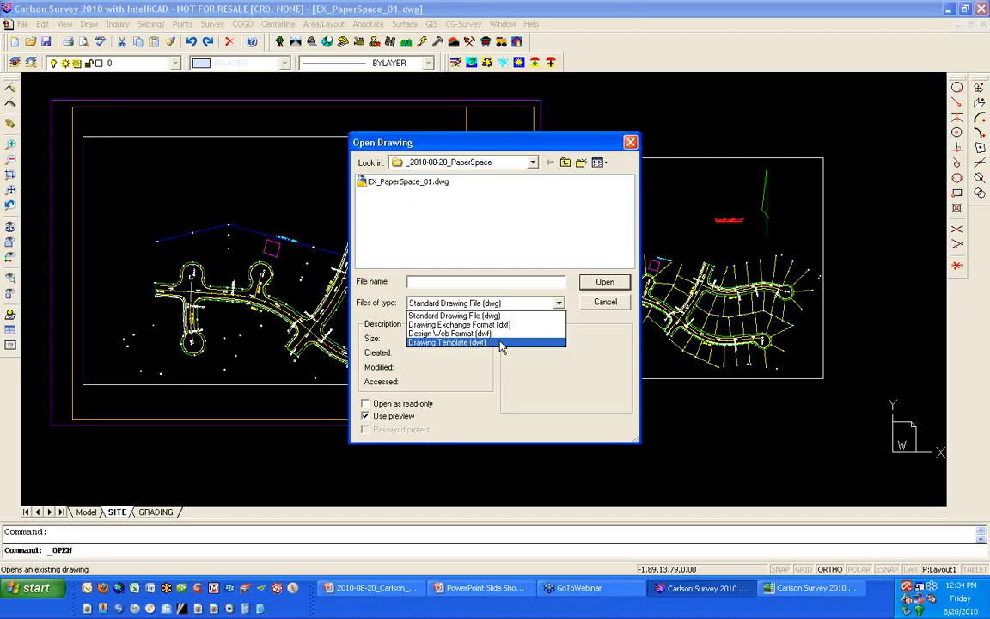
left_click(500, 343)
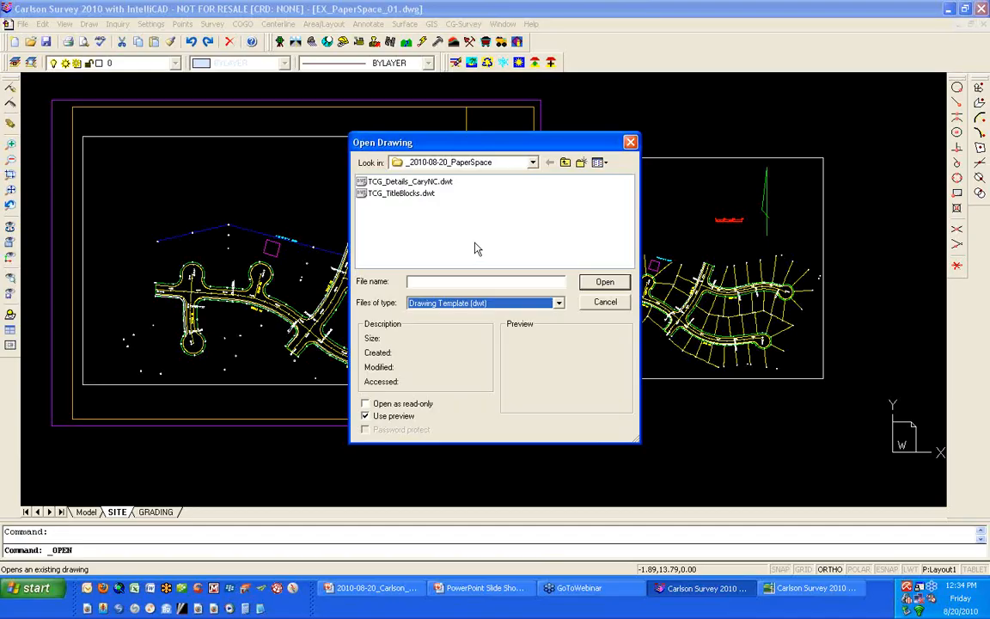
left_click(425, 194)
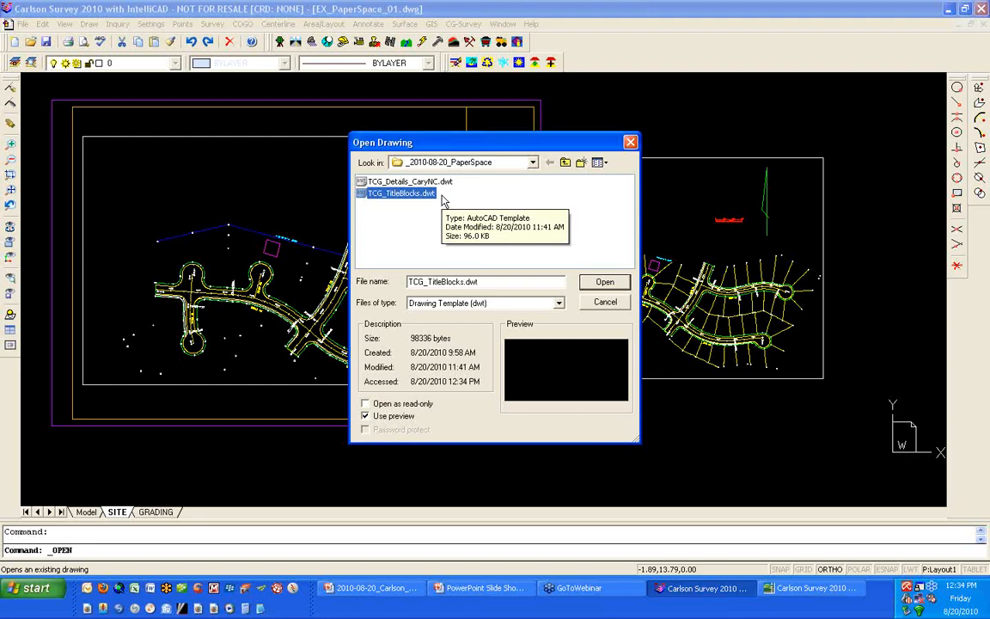
left_click(604, 283)
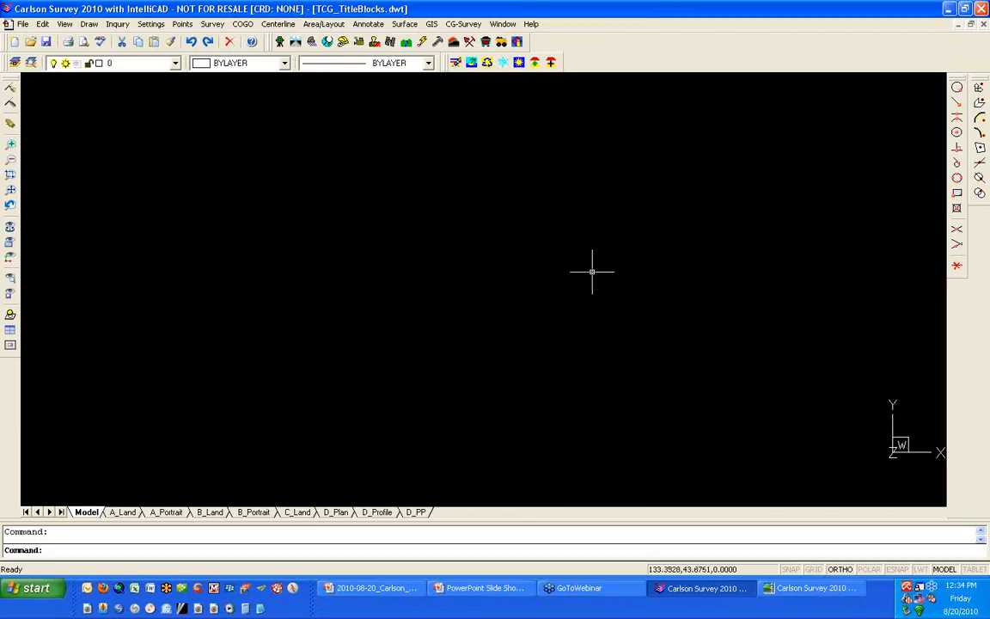
- Examine the layers defined in the title block template and its model space
left_click(176, 64)
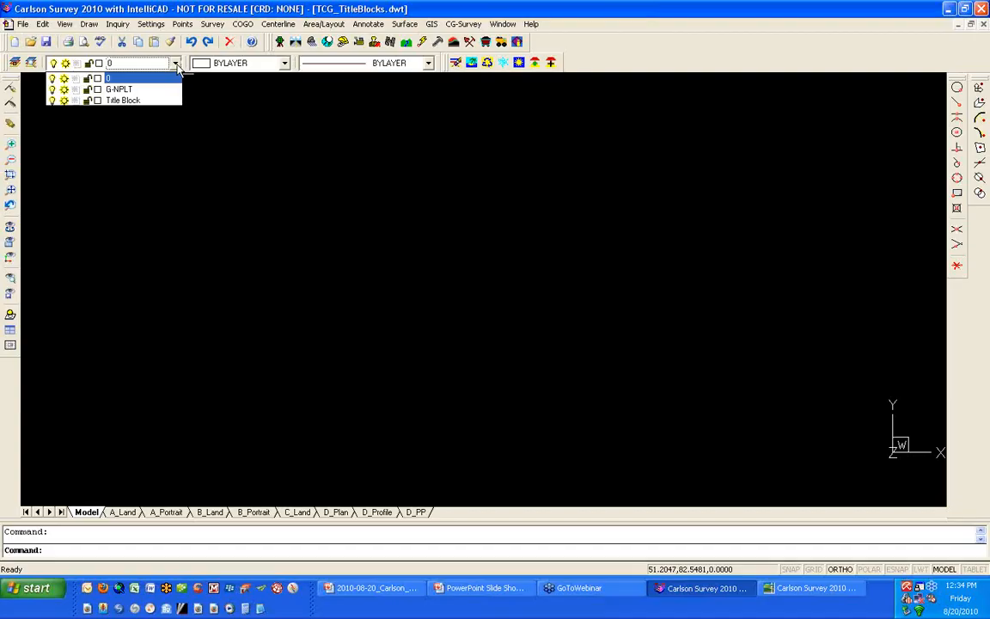
left_click(177, 67)
scroll(243, 216, "down", 5)
scroll(242, 217, "up", 5)
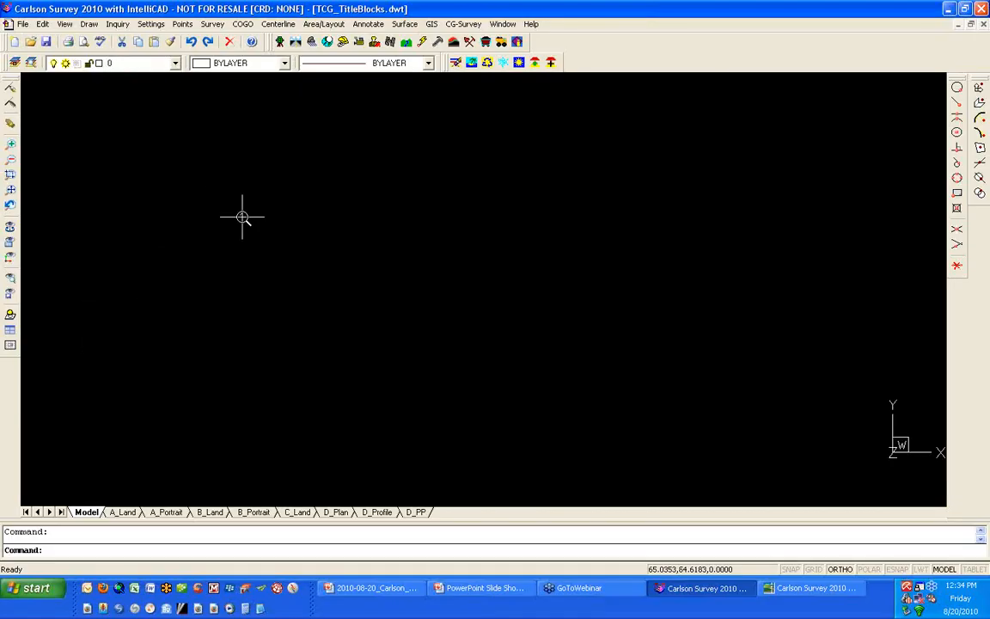
- Review the template's title block layouts one by one, from A_Land through the B, C and D sheets to D_PP
left_click(120, 513)
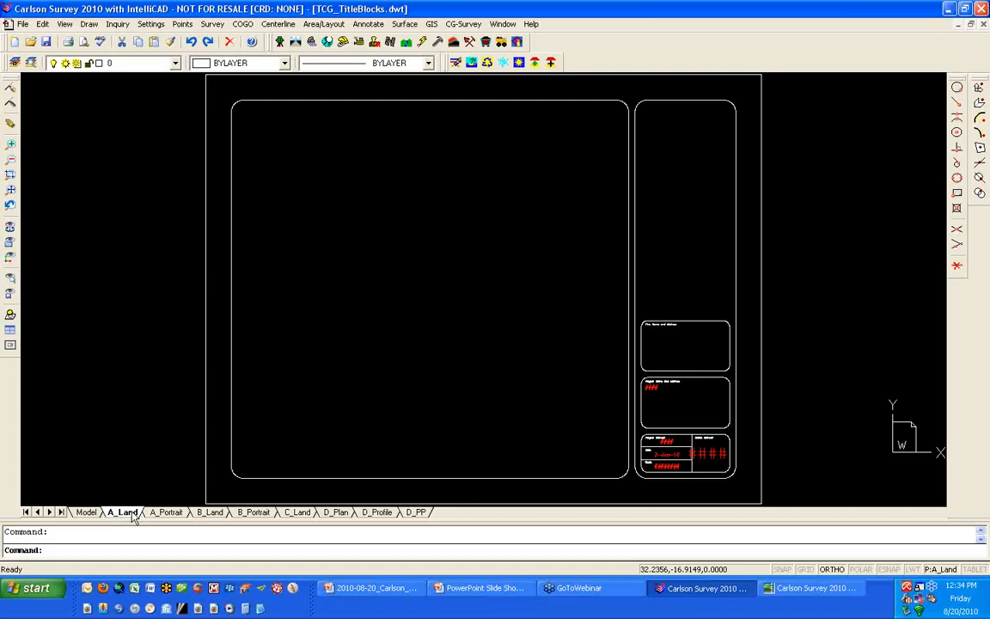
left_click(156, 513)
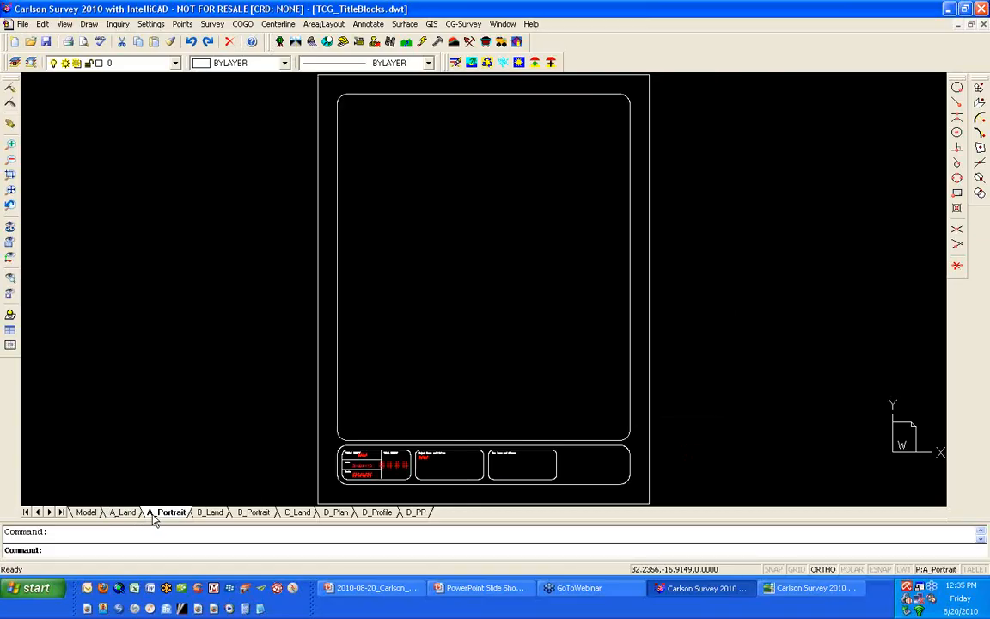
left_click(207, 512)
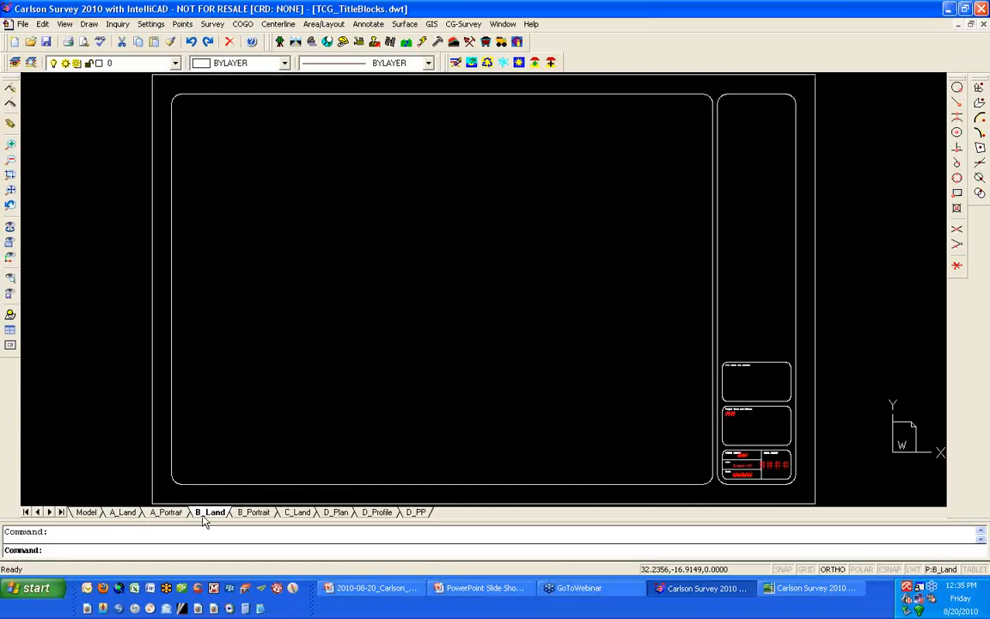
left_click(253, 513)
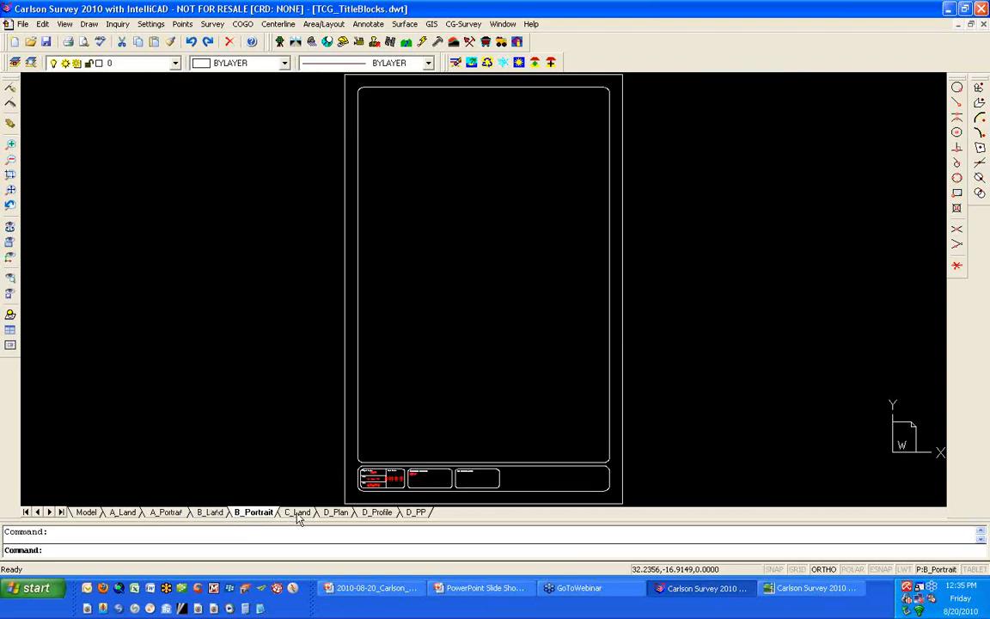
left_click(298, 512)
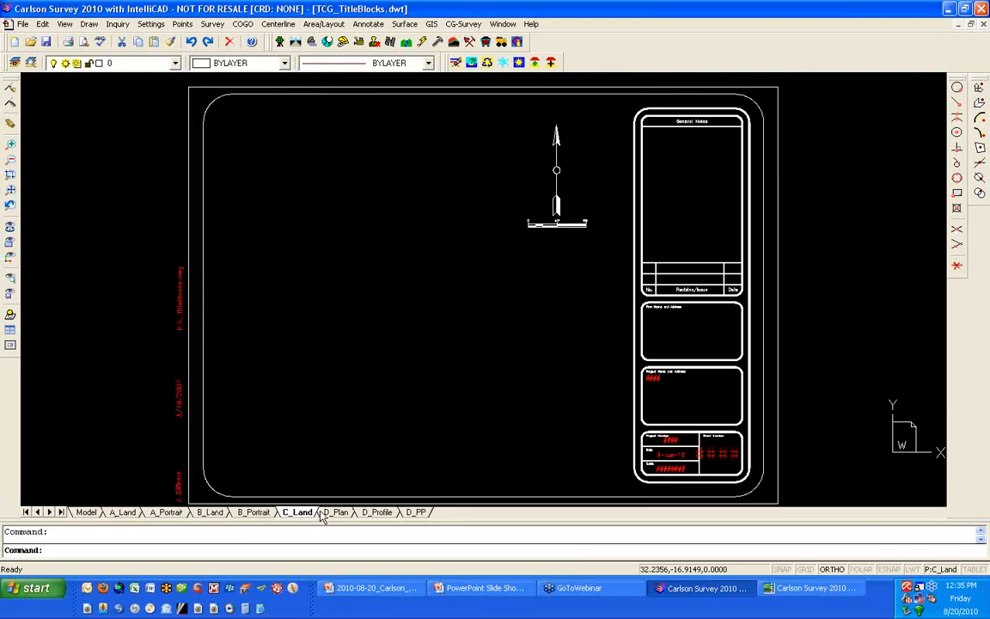
left_click(334, 513)
left_click(375, 513)
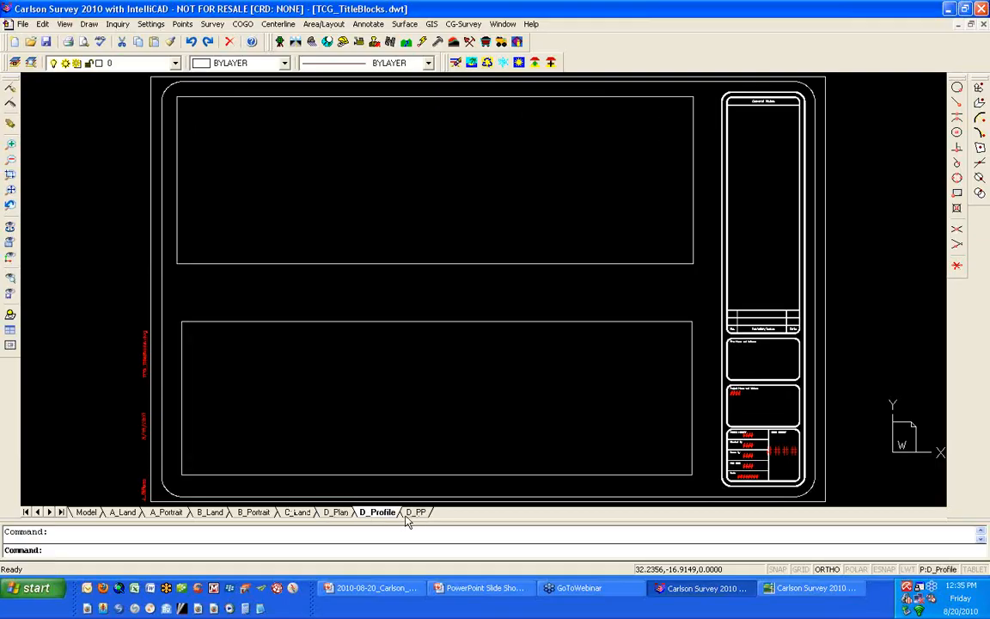
left_click(338, 514)
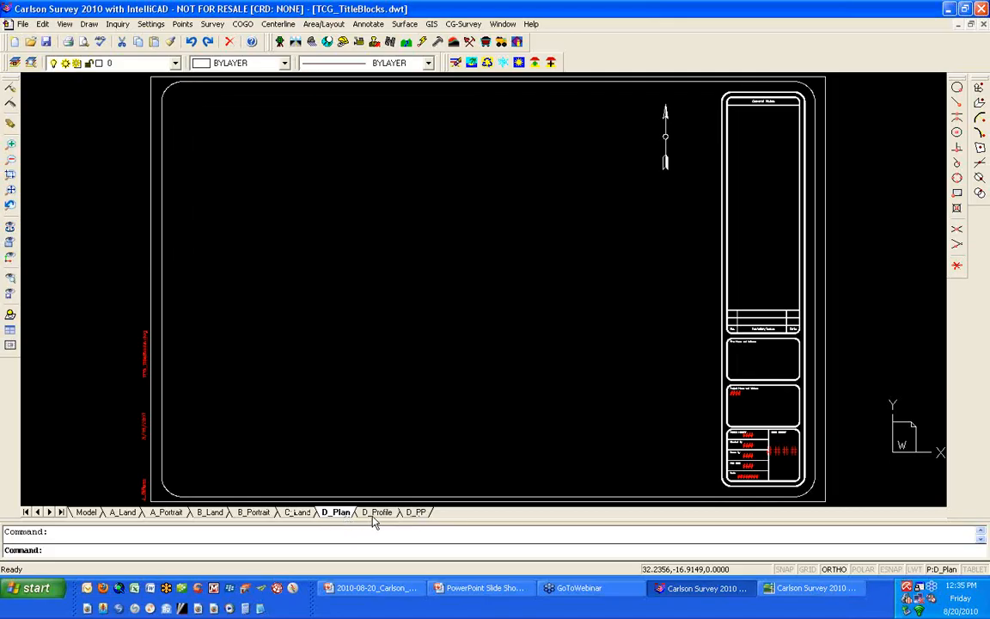
left_click(373, 517)
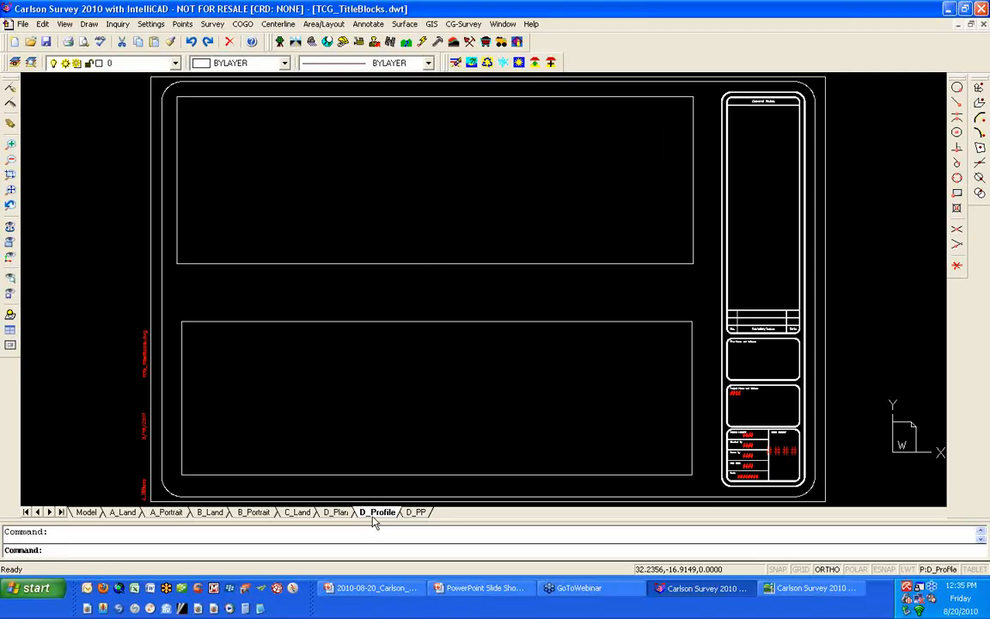
left_click(417, 515)
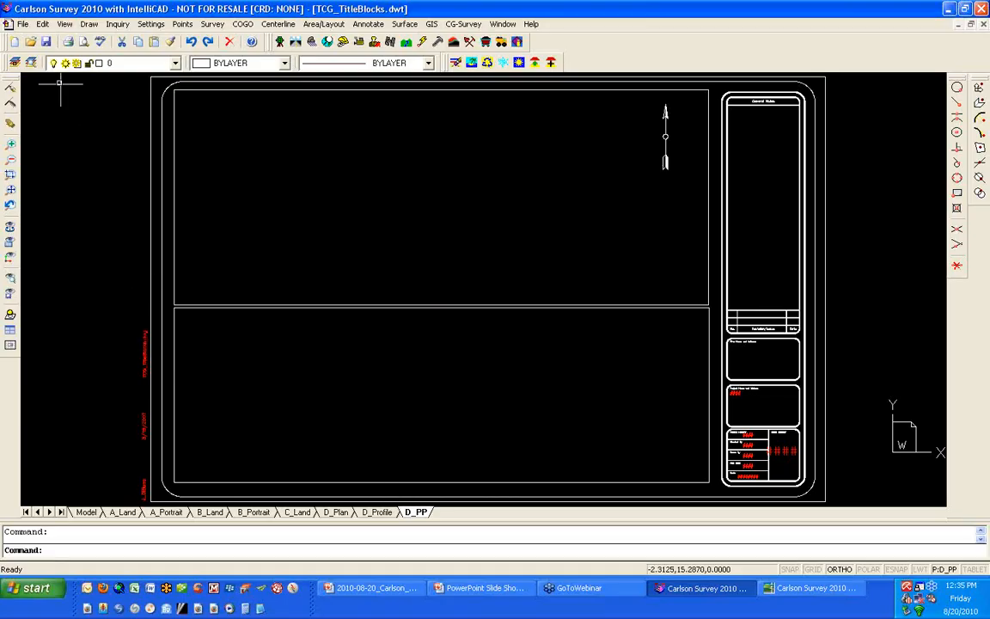
- Open the drawing template (dwt) TCG_Details_CaryNC.dwt from the _2010-08-20_PaperSpace folder
left_click(30, 43)
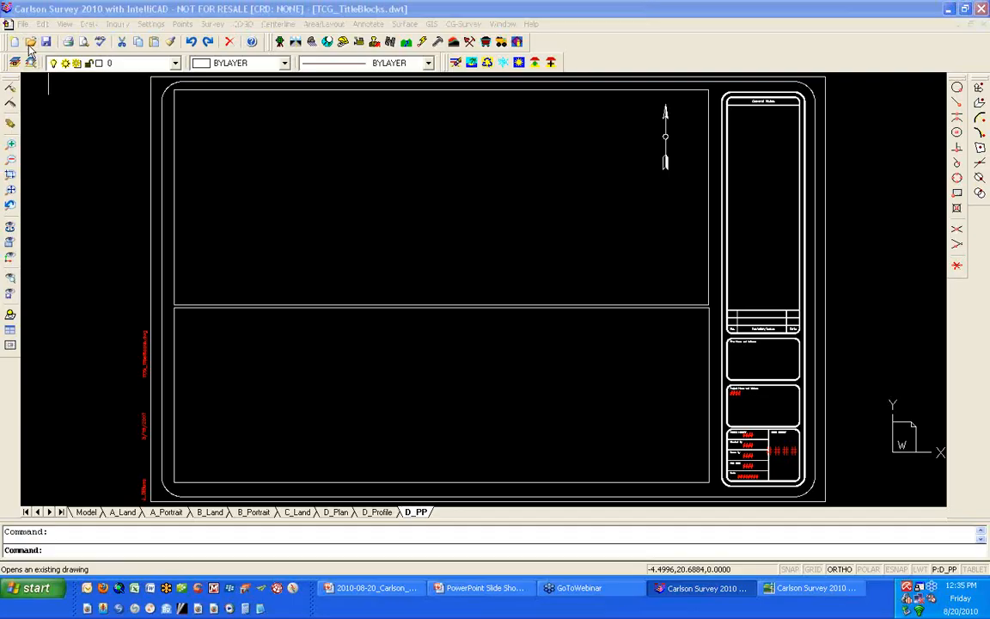
left_click(482, 303)
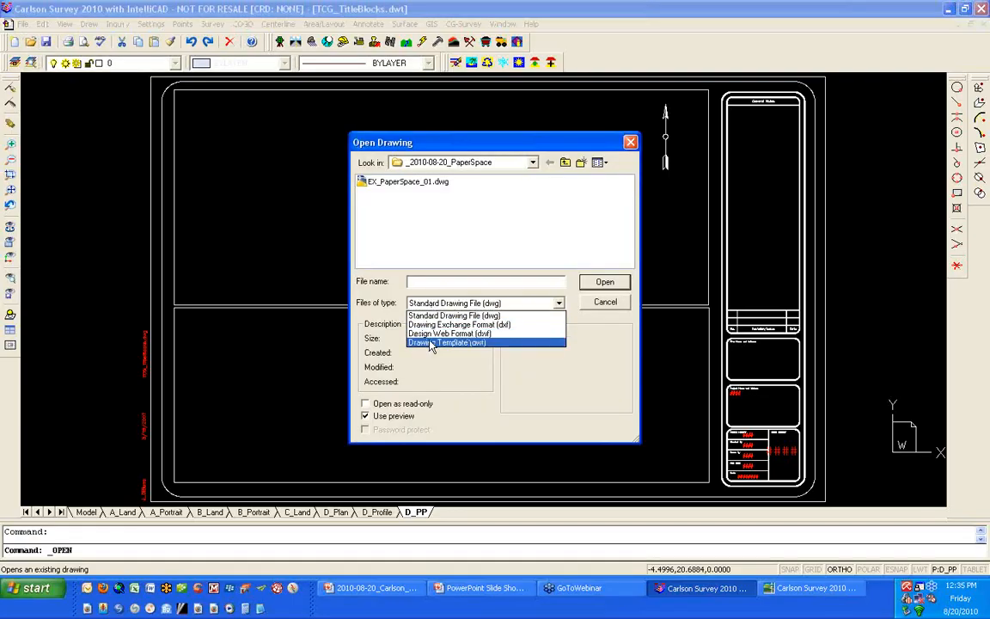
left_click(431, 343)
left_click(447, 184)
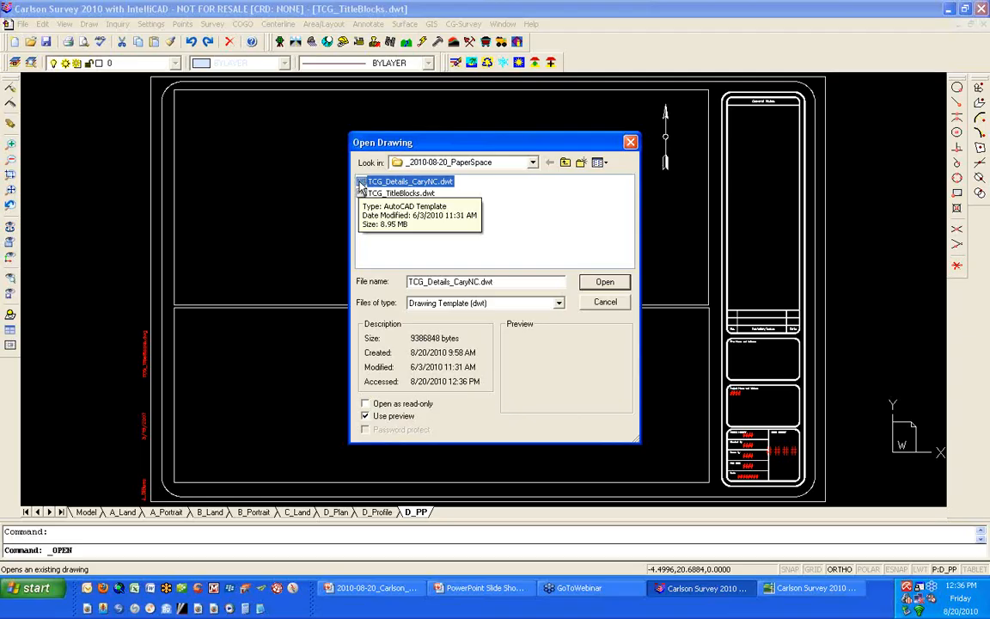
left_click(606, 284)
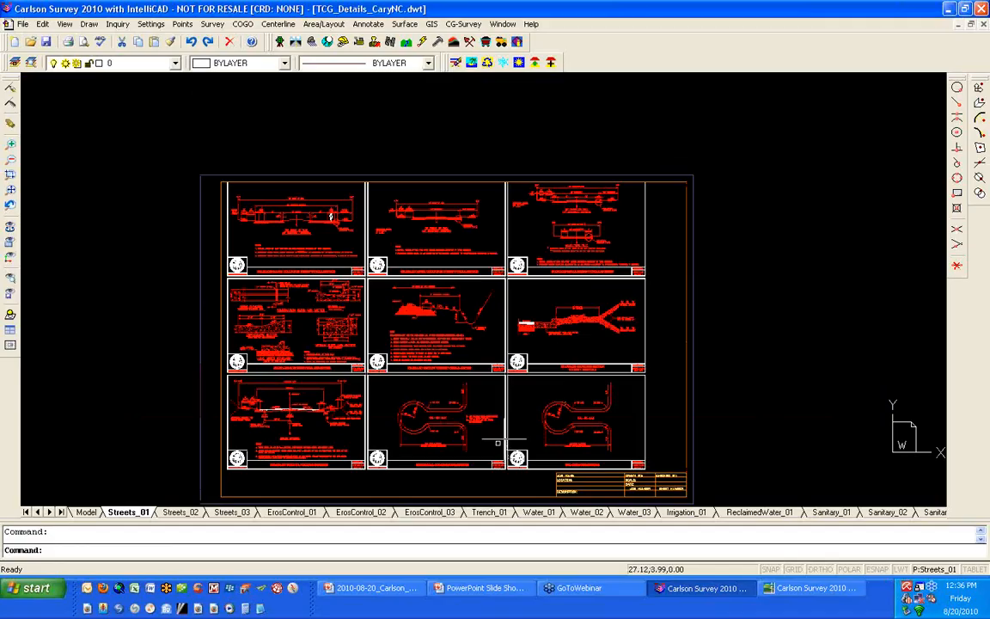
- Examine the details template's model space, its Streets and ErosControl layouts, and the names of the remaining layouts
left_click(86, 512)
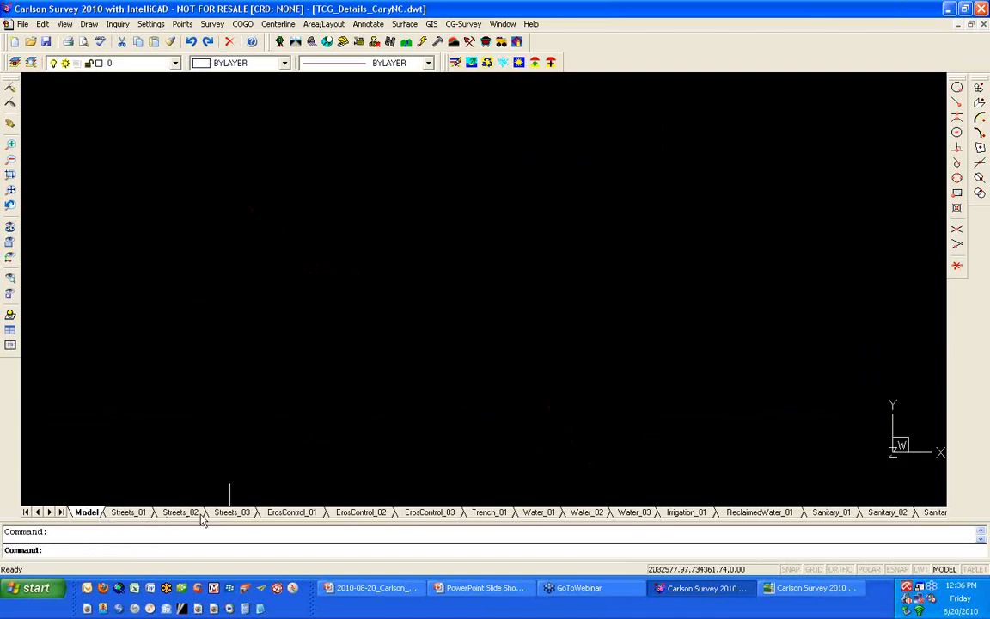
left_click(125, 512)
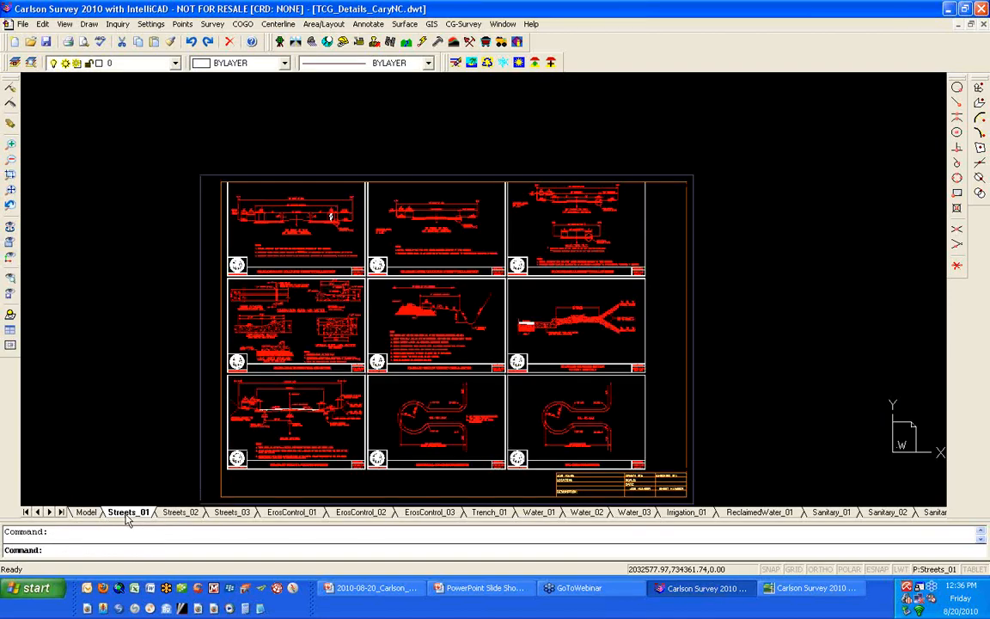
left_click(182, 512)
left_click(233, 513)
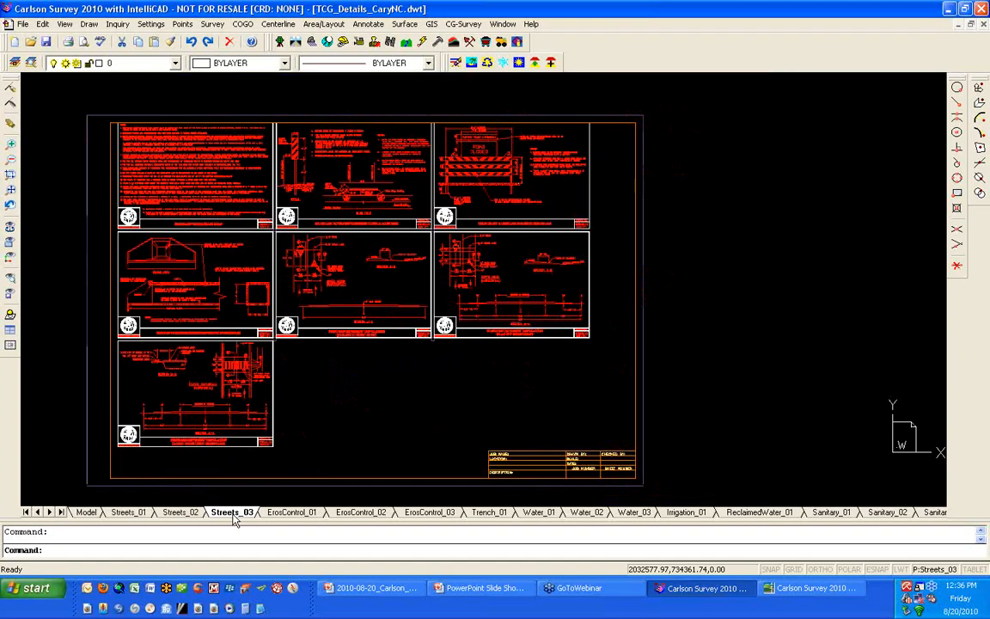
left_click(286, 513)
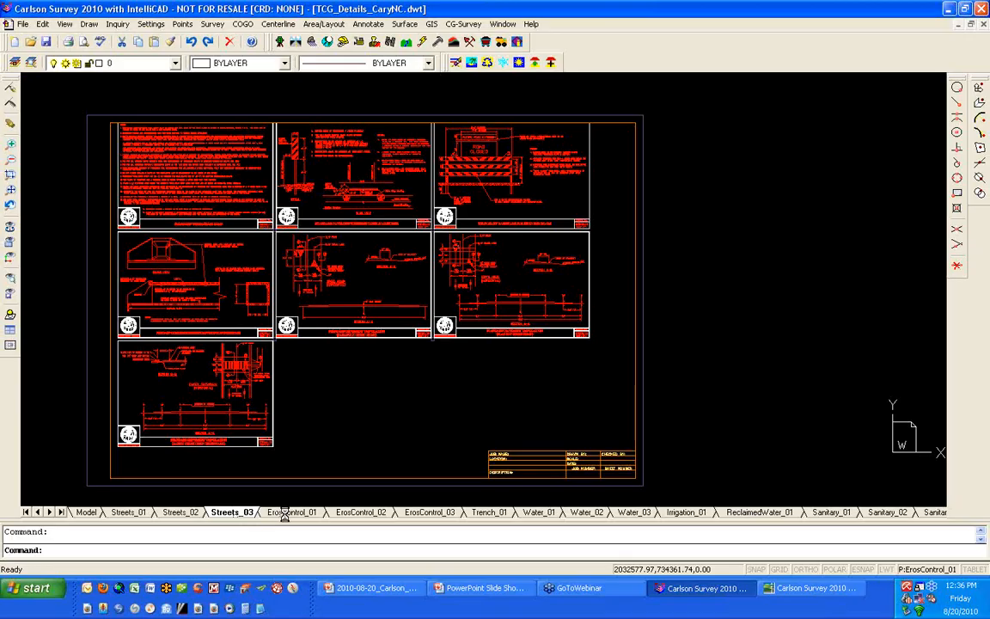
left_click(372, 513)
left_click(434, 513)
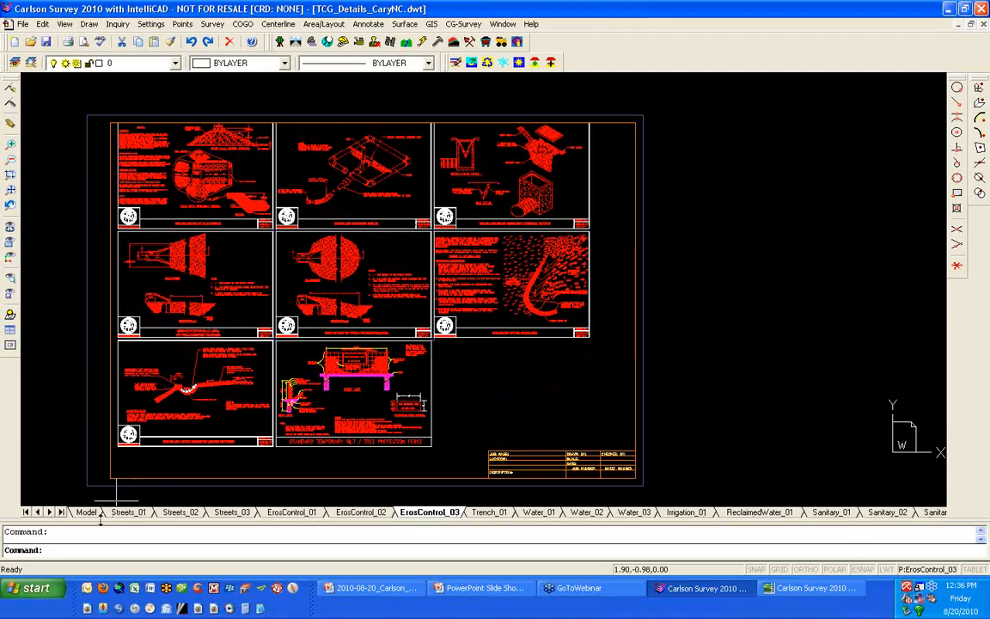
left_click(49, 512)
left_click(49, 512)
left_click(49, 513)
left_click(49, 512)
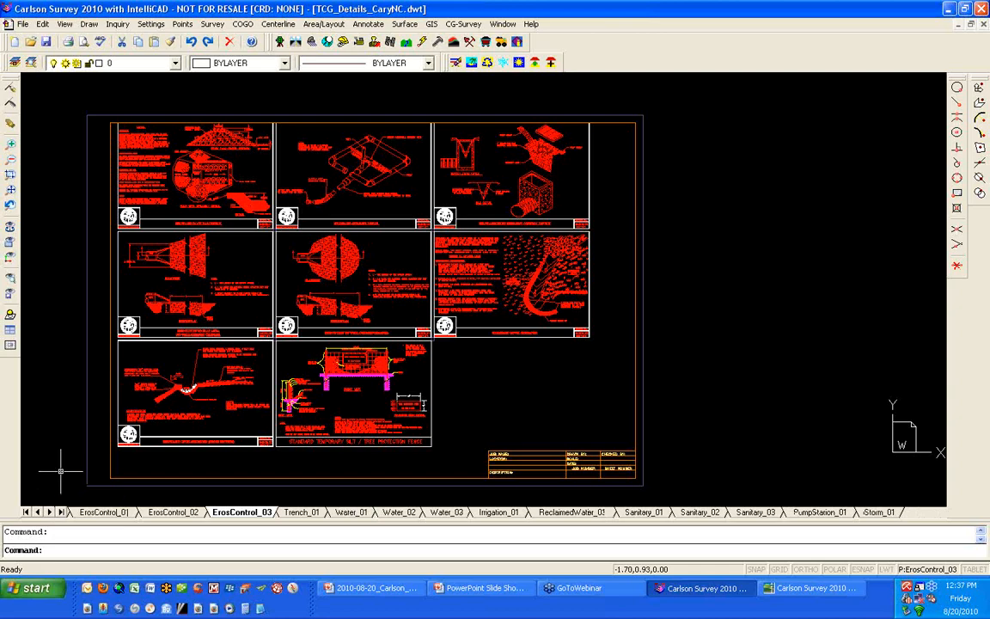
- Close TCG_Details_CaryNC.dwt and TCG_TitleBlocks.dwt without saving changes, returning to EX_PaperSpace_01.dwg
left_click(985, 24)
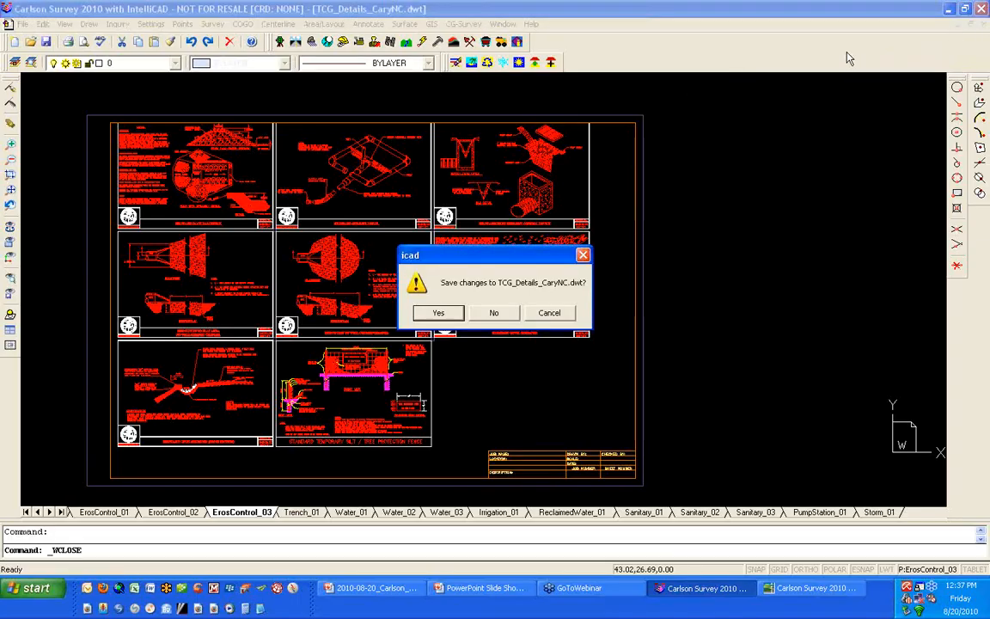
left_click(515, 314)
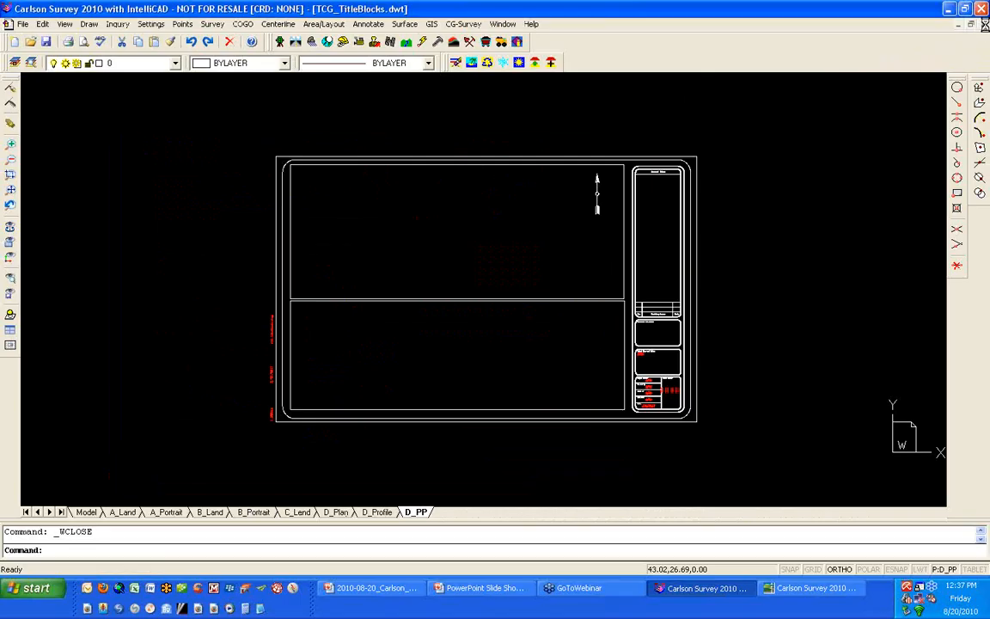
left_click(984, 24)
left_click(518, 315)
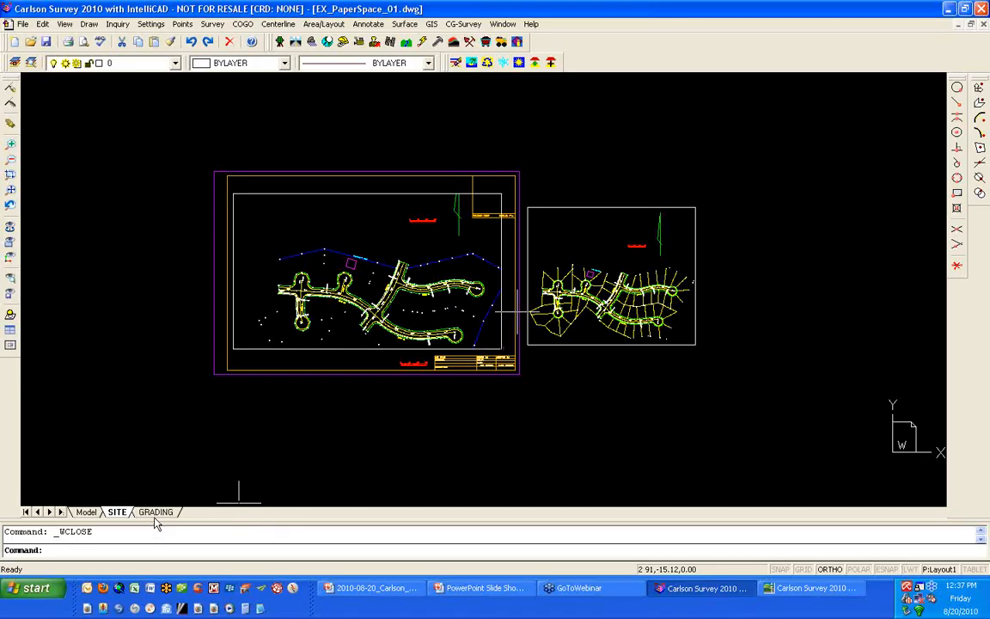
- Insert the D_Plan and D_PP layouts from TCG_TitleBlocks.dwt using the LAYOUT command's Template option
type("LAYOUT")
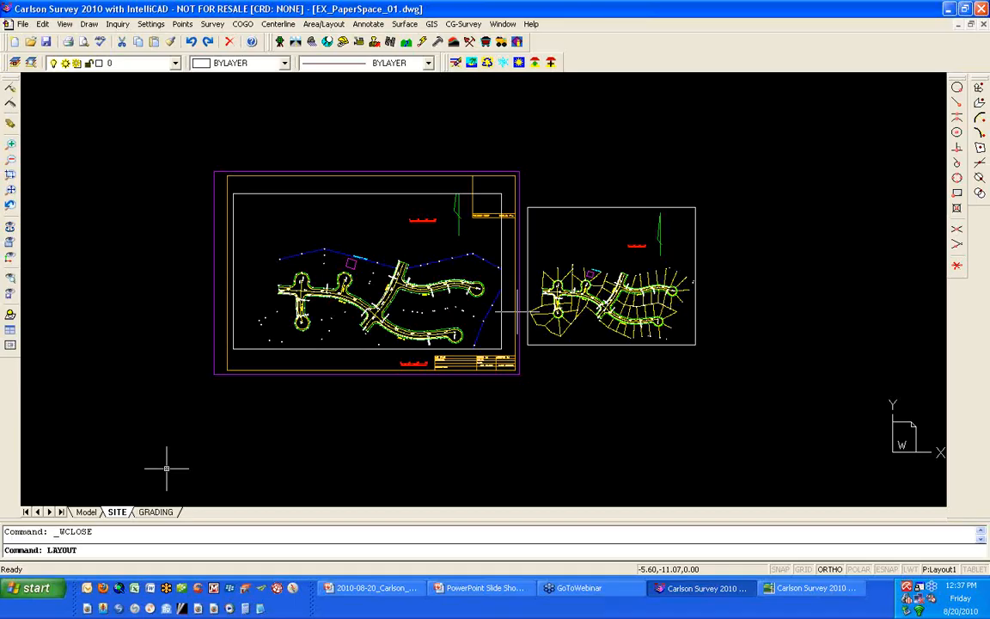
key("Return")
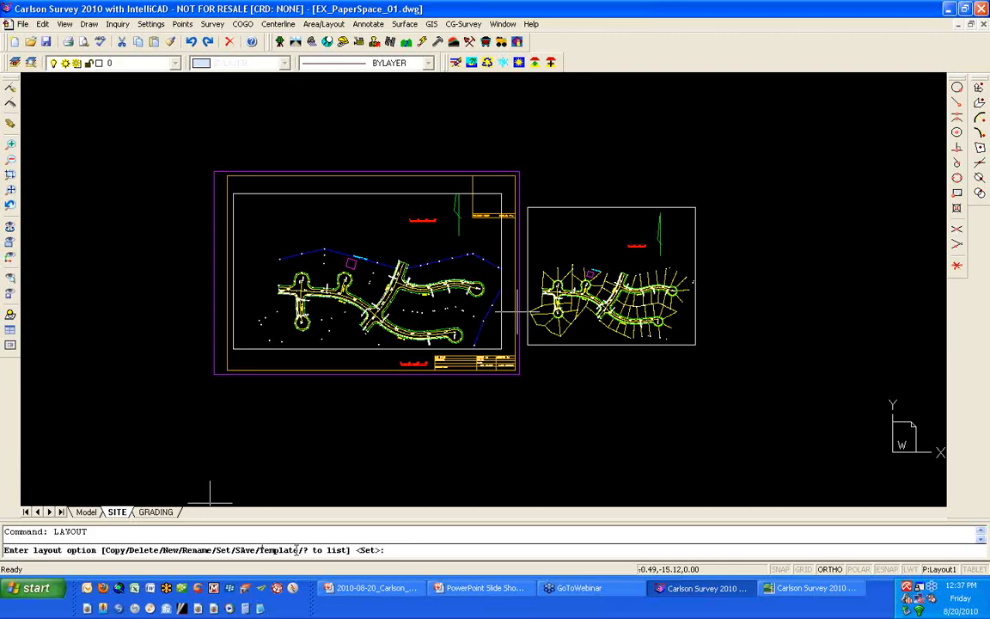
type("T")
key("Return")
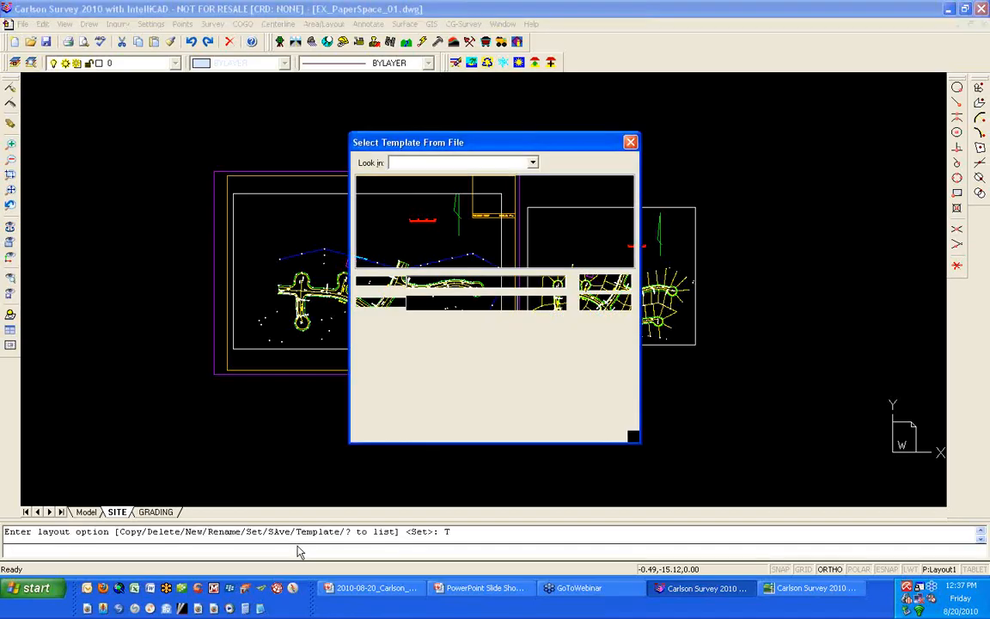
left_click(397, 192)
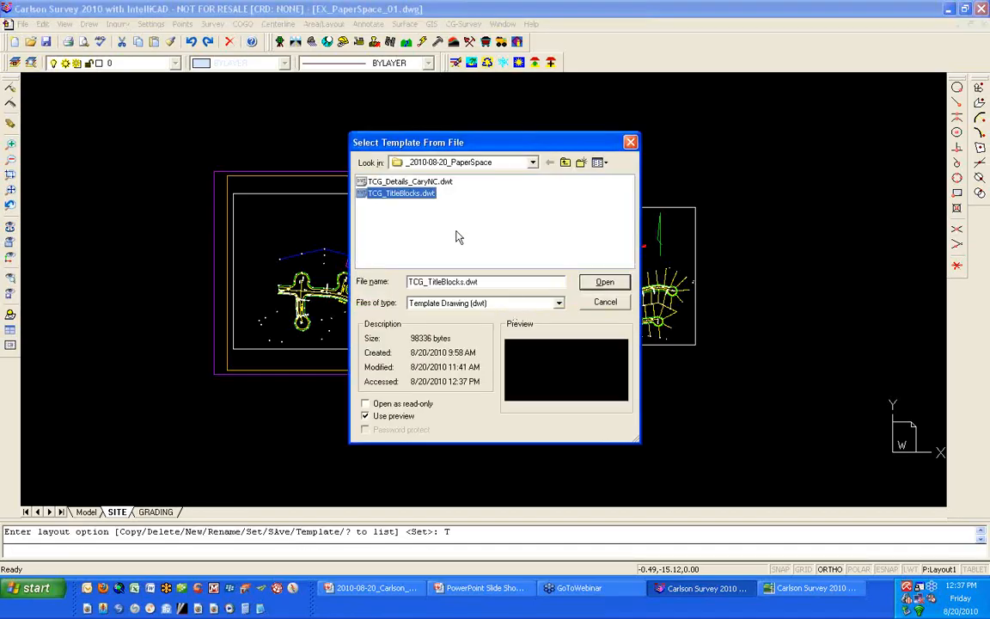
left_click(618, 285)
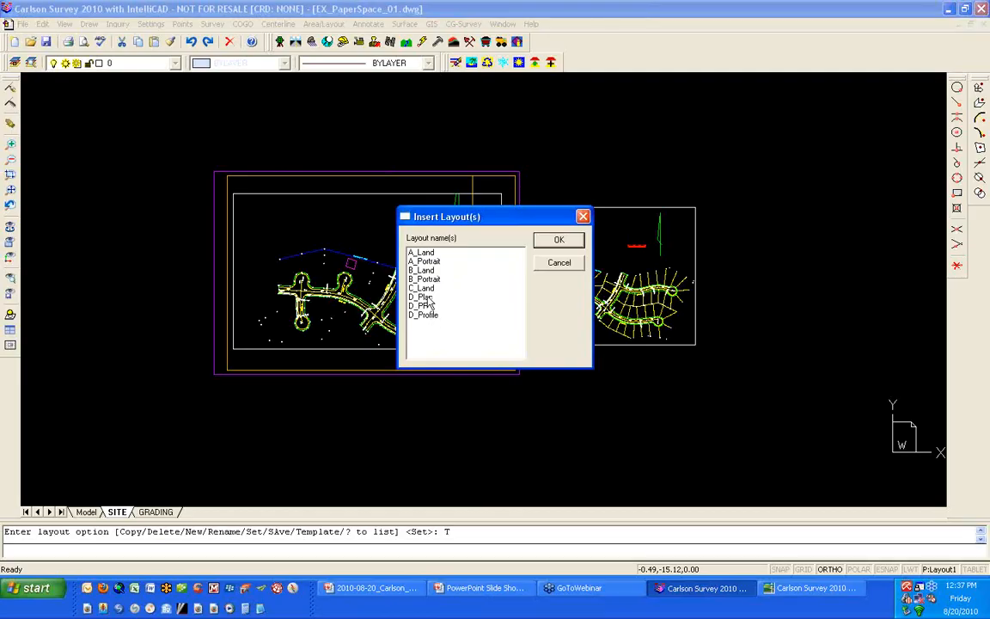
left_click(423, 296)
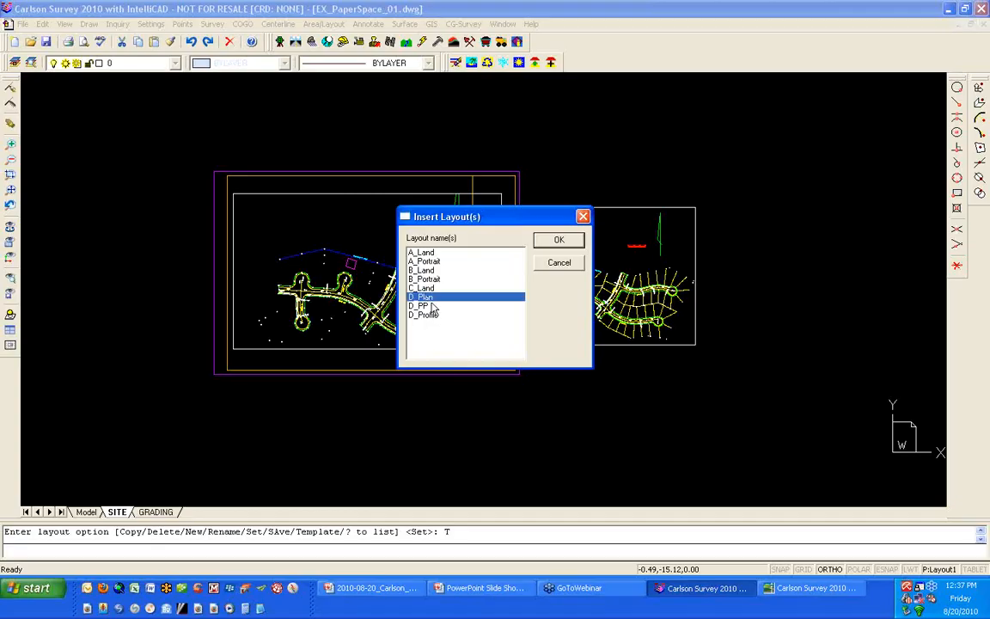
left_click(430, 306, "ctrl")
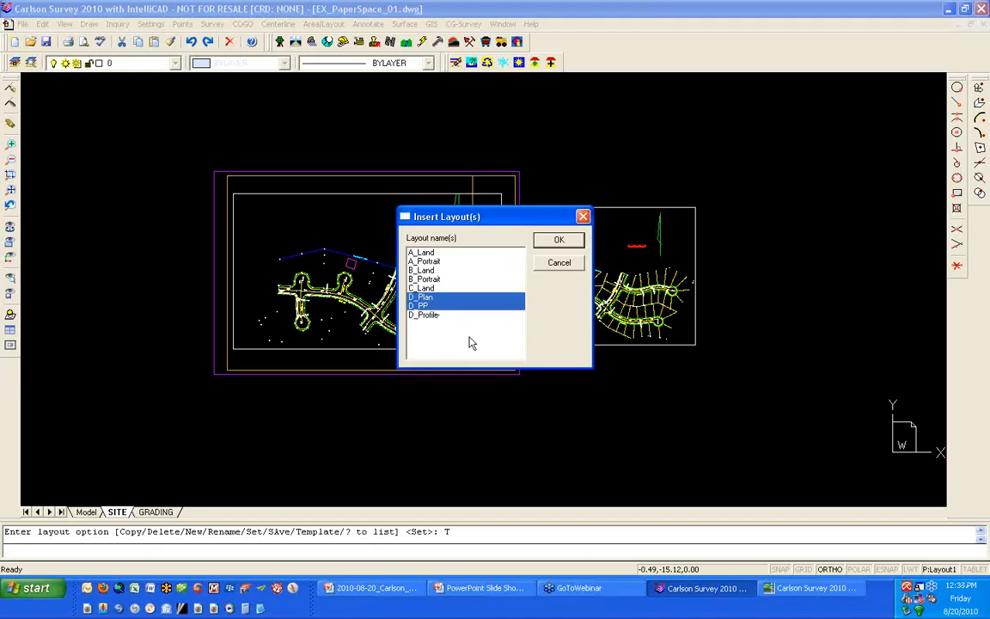
left_click(559, 241)
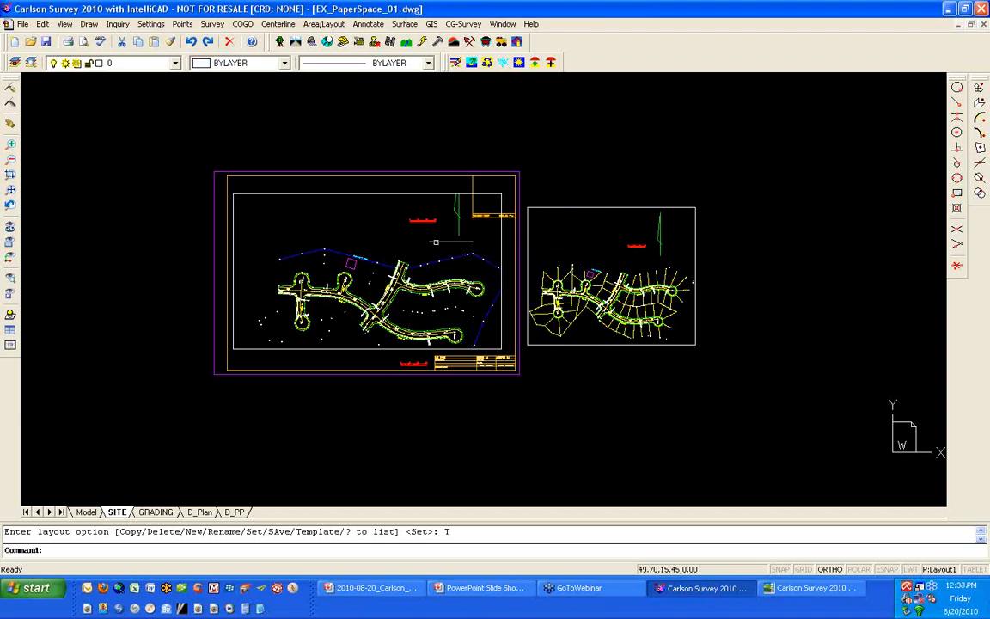
- Inspect the inserted D_Plan and D_PP layouts and check the drawing's layer list for G-NPLT
left_click(200, 512)
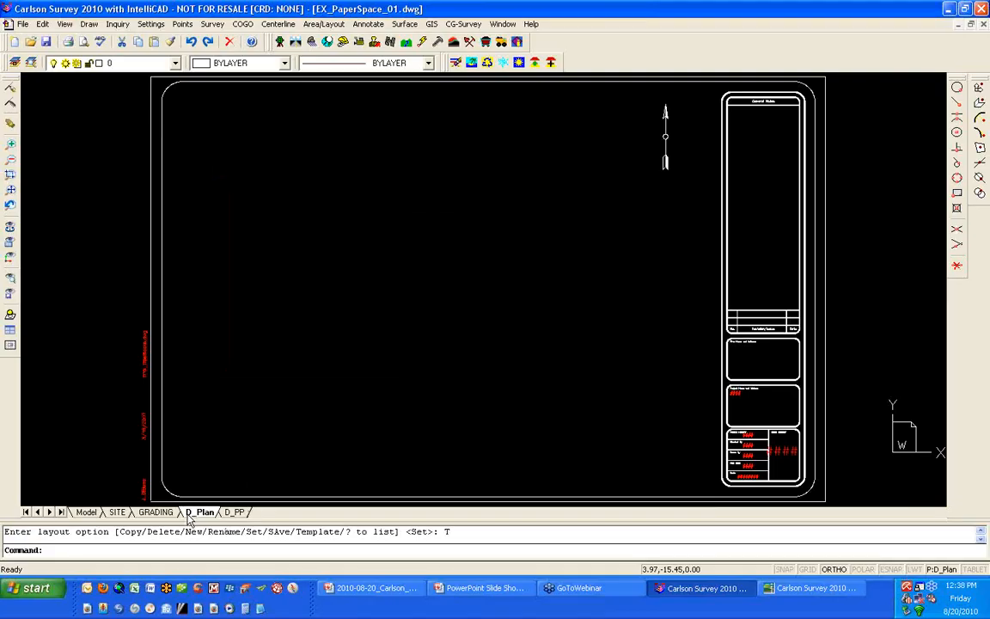
left_click(235, 512)
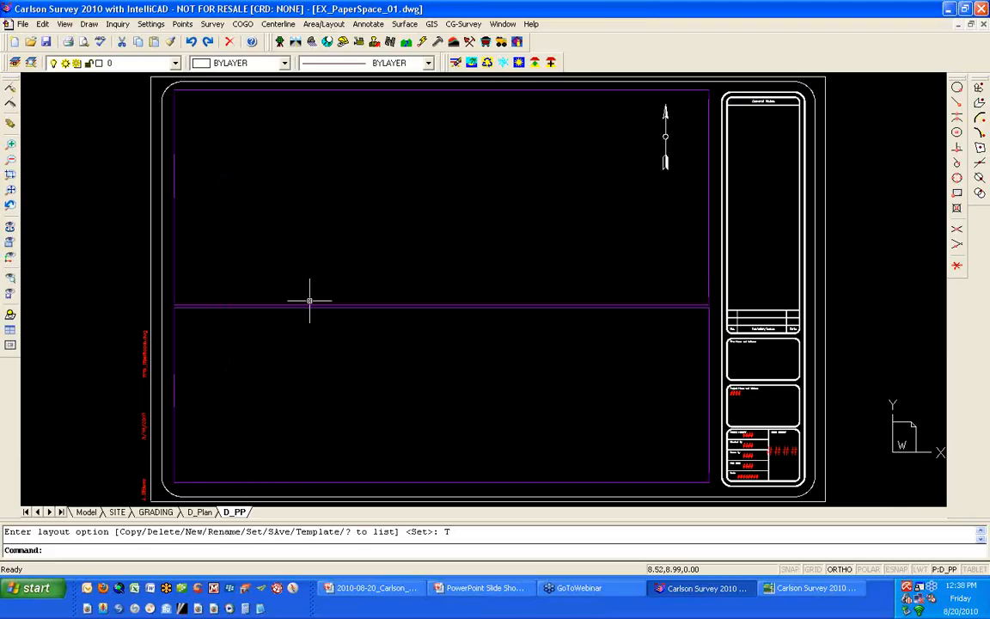
left_click(176, 63)
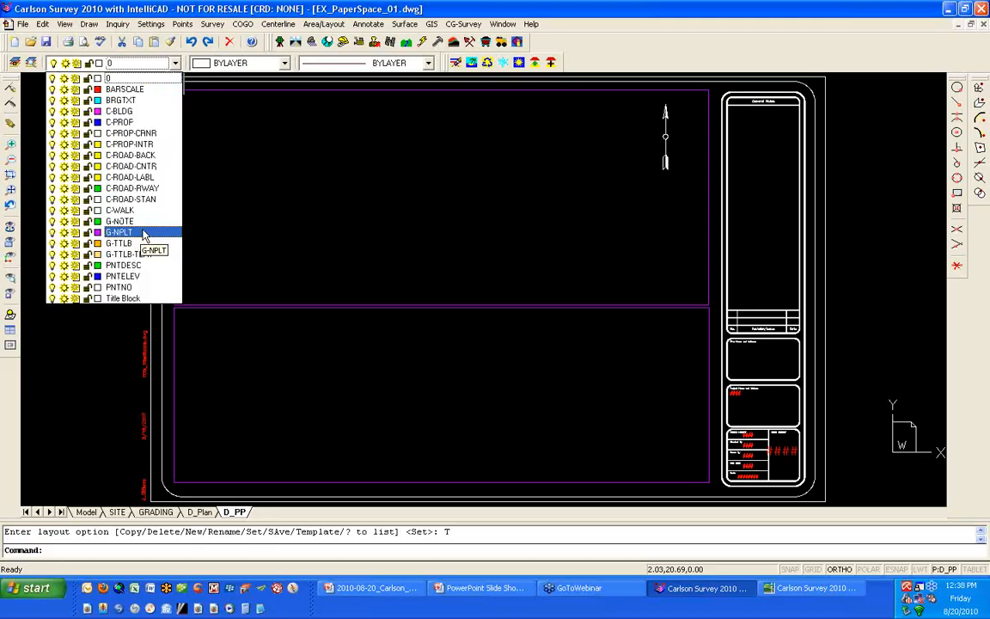
- Insert the ErosControl_01 layout from the TCG_Details_CaryNC.dwt template using the LAYOUT command's Template option
left_click(96, 352)
left_click(96, 351)
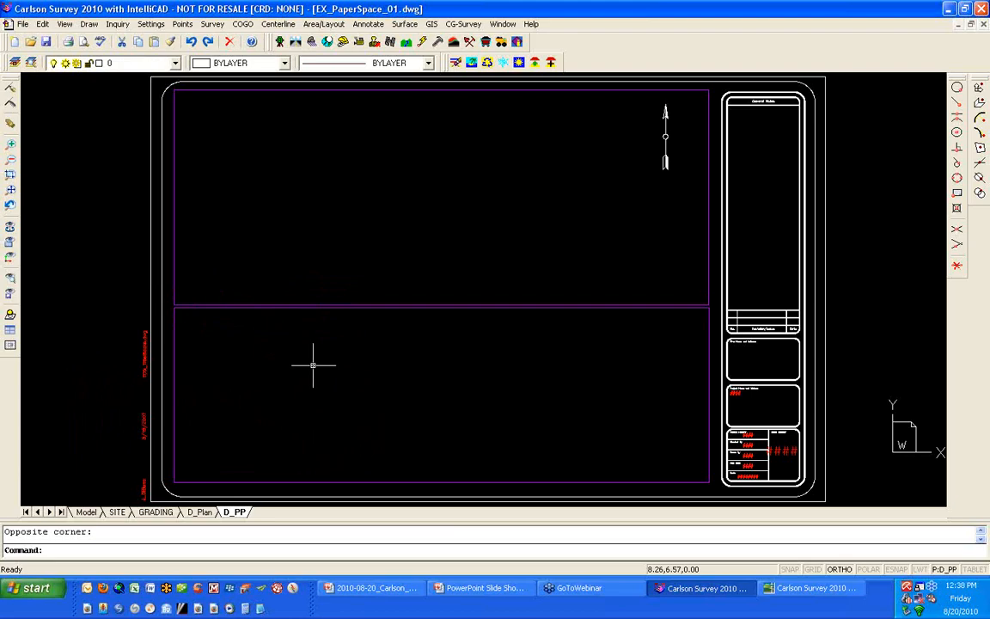
type("LAYOUT")
key("Return")
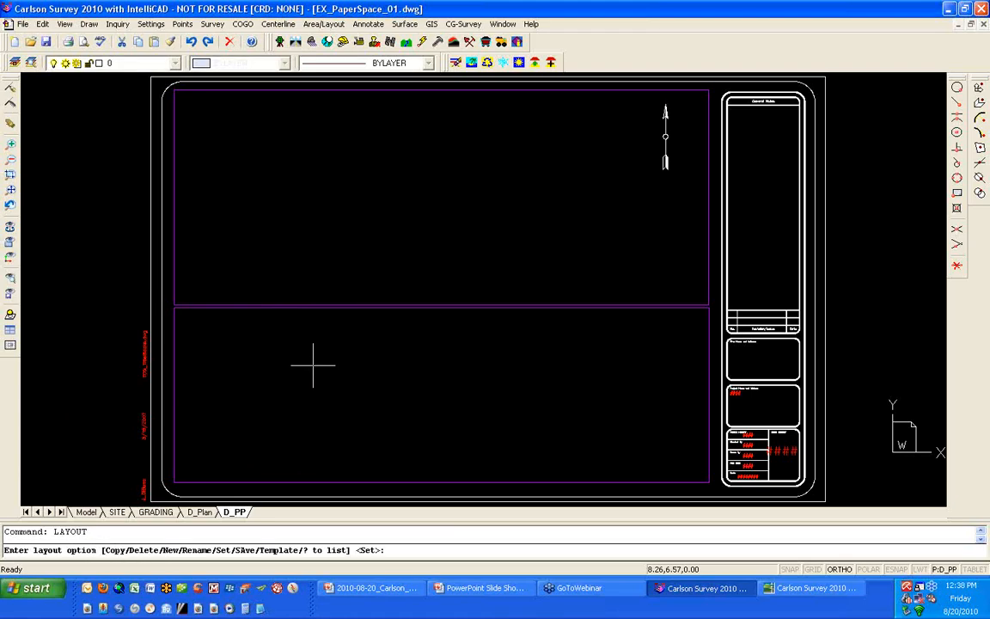
type("T")
key("Return")
left_click(410, 183)
left_click(604, 282)
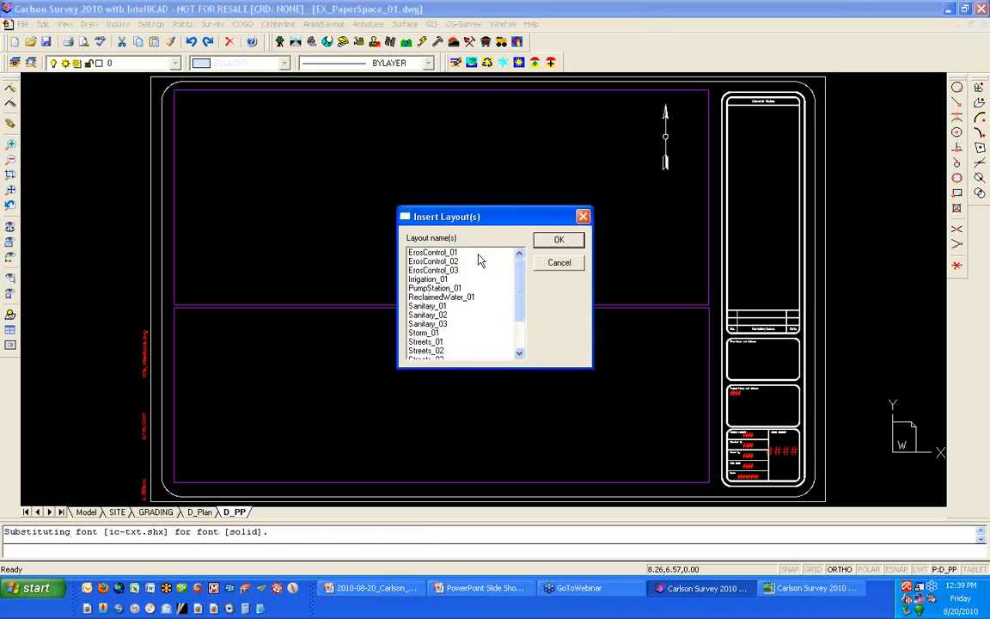
left_click(555, 241)
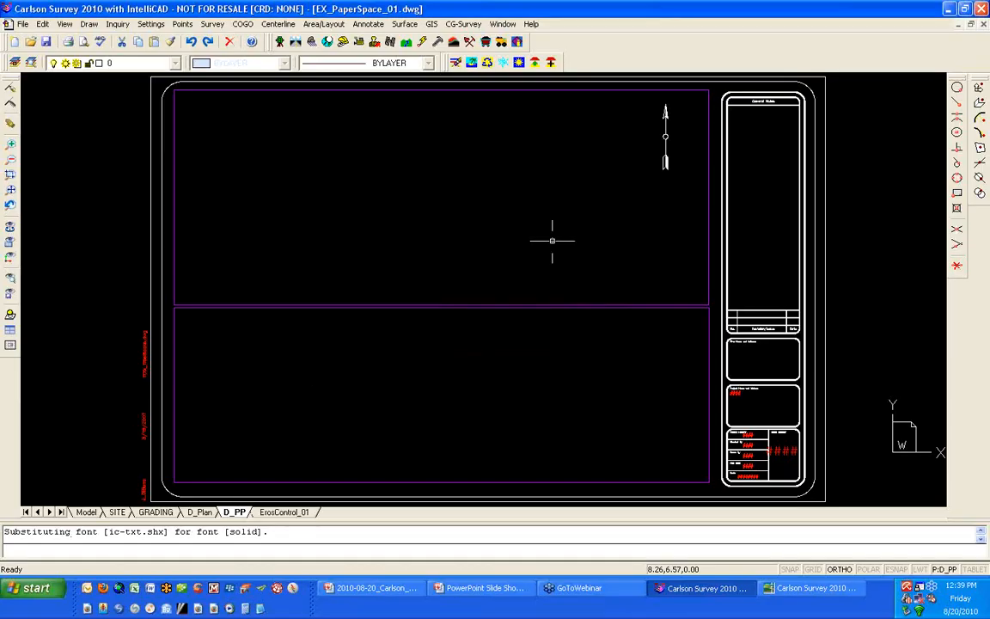
- Examine the detail sheet and surrounding linework on the inserted ErosControl_01 layout
left_click(281, 513)
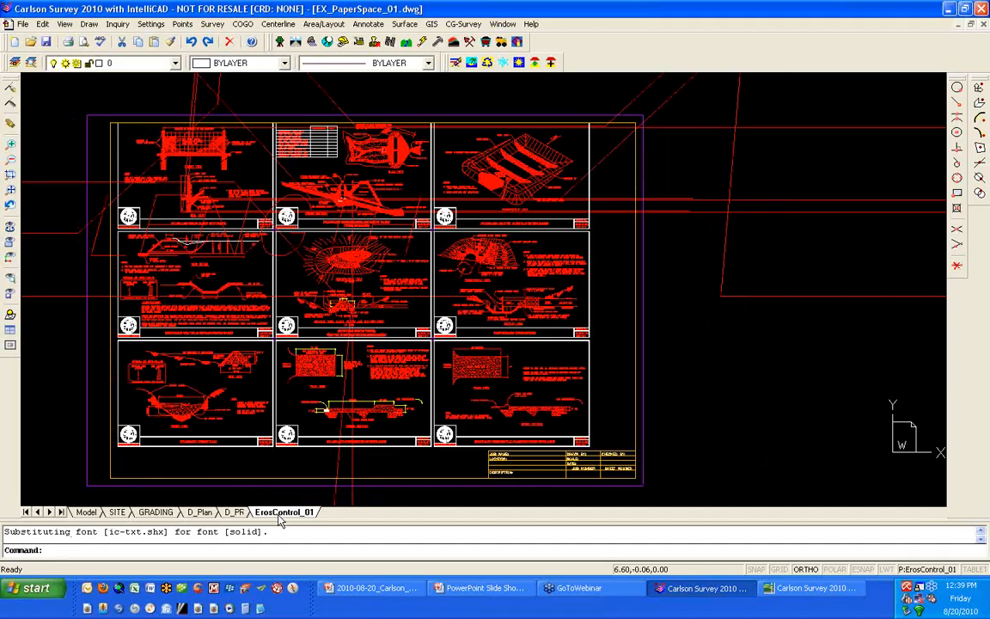
scroll(748, 340, "down", 4)
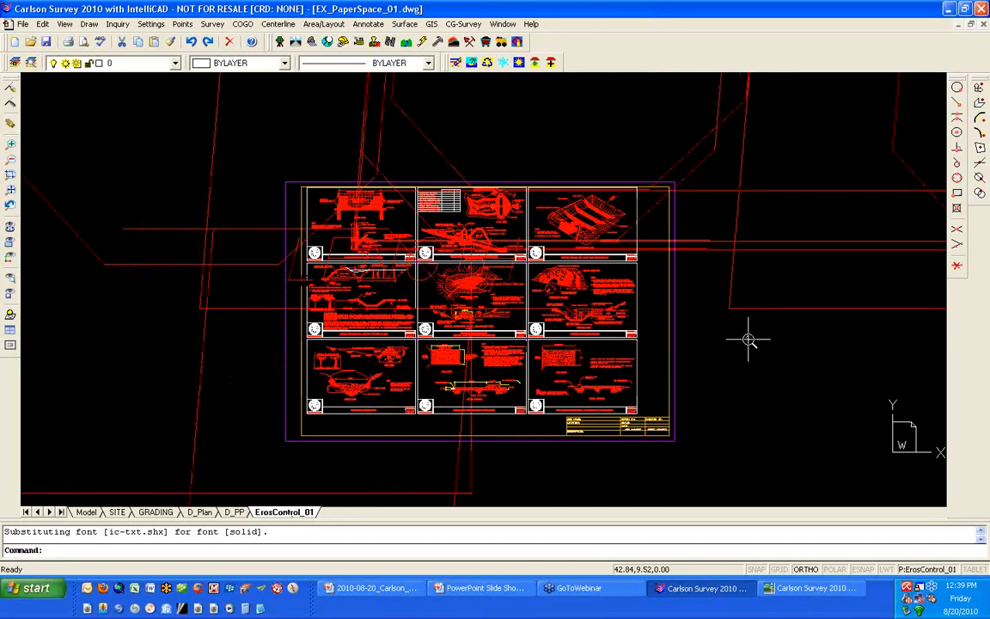
scroll(789, 391, "down", 3)
scroll(789, 391, "up", 2)
scroll(740, 276, "up", 3)
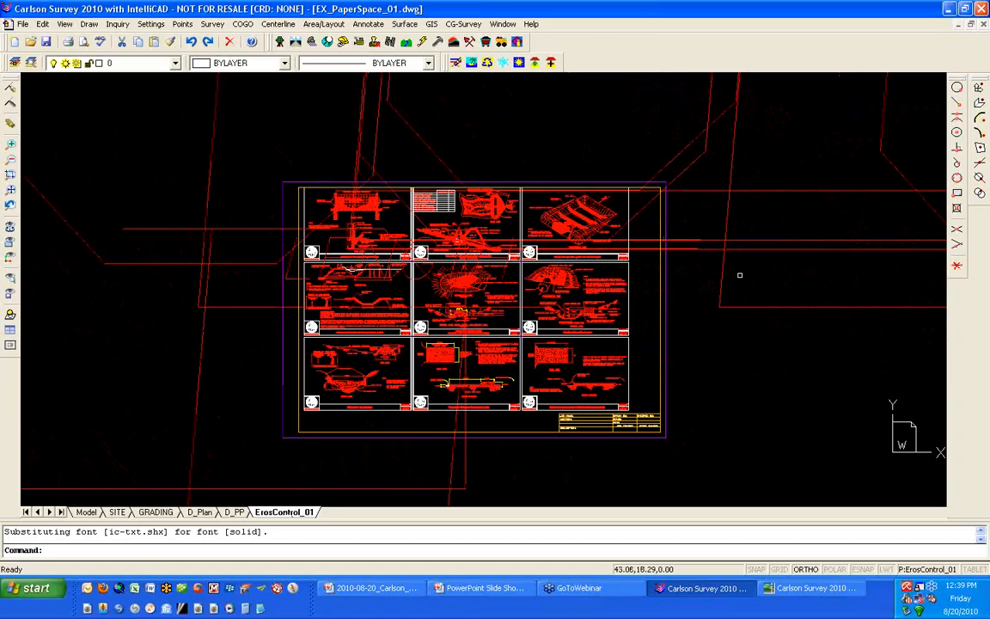
scroll(740, 275, "up", 2)
scroll(737, 277, "down", 1)
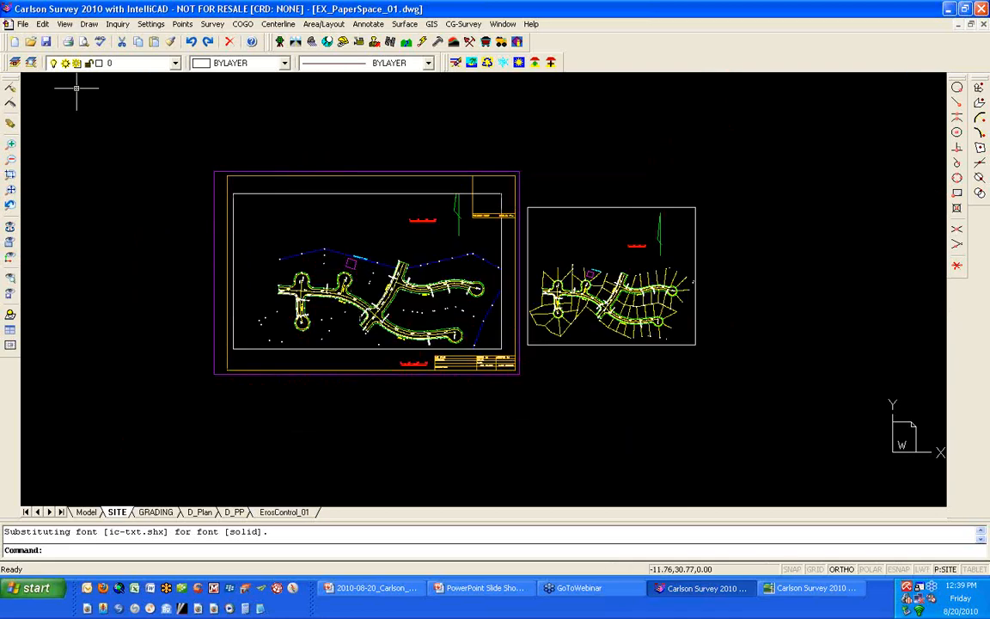
- Save EX_PaperSpace_01.dwg with the SITE layout current, acknowledge the save message, and close the drawing
left_click(48, 42)
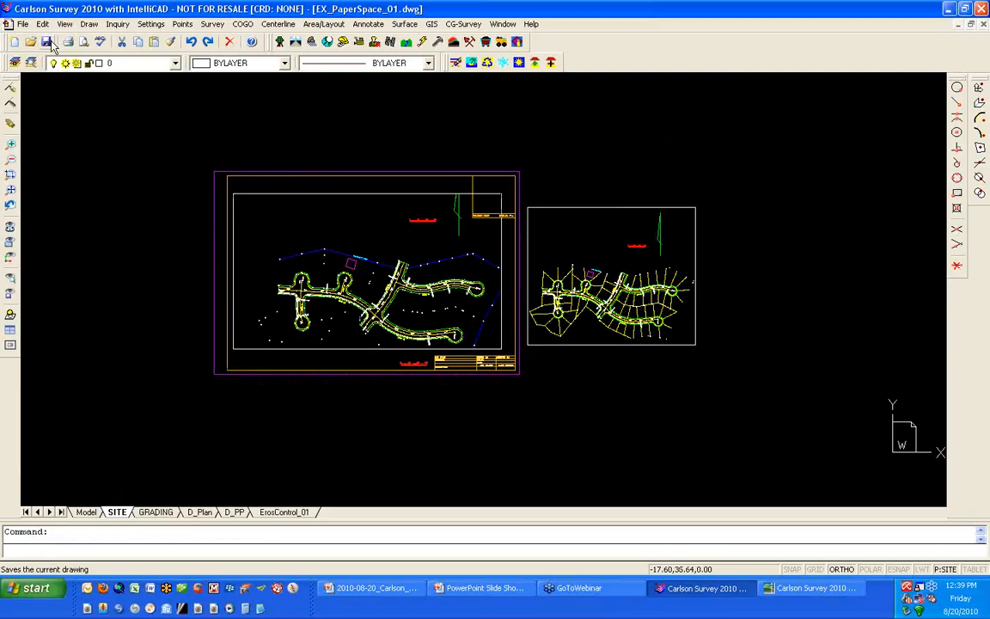
left_click(48, 41)
left_click(495, 323)
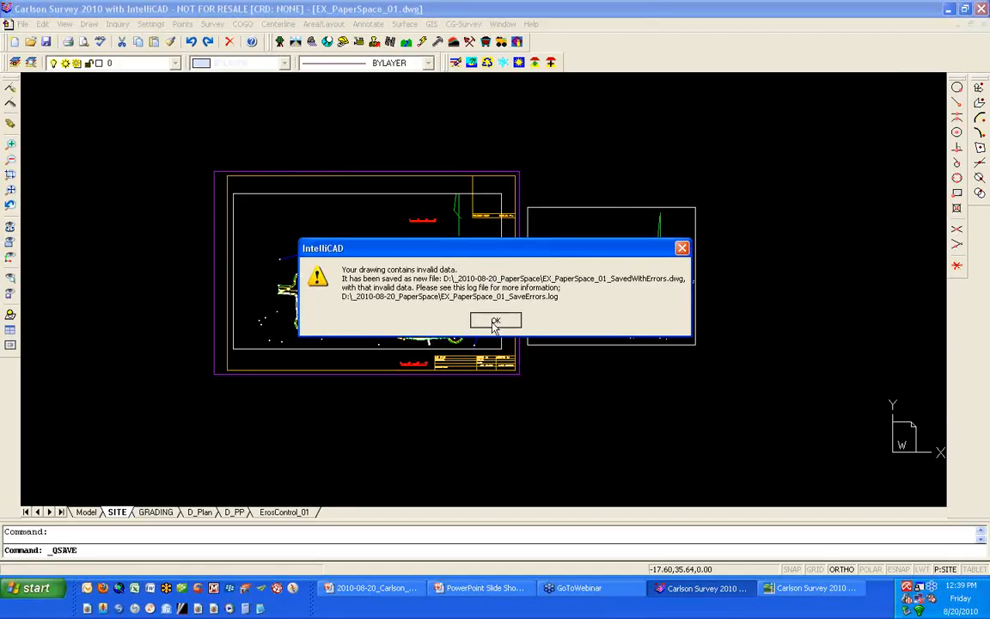
left_click(495, 323)
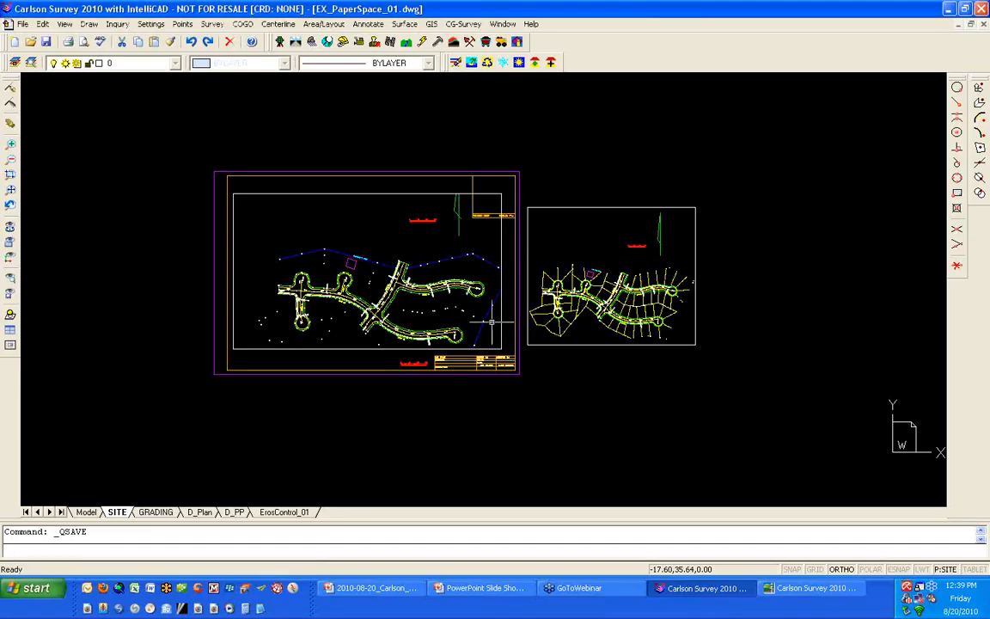
left_click(984, 25)
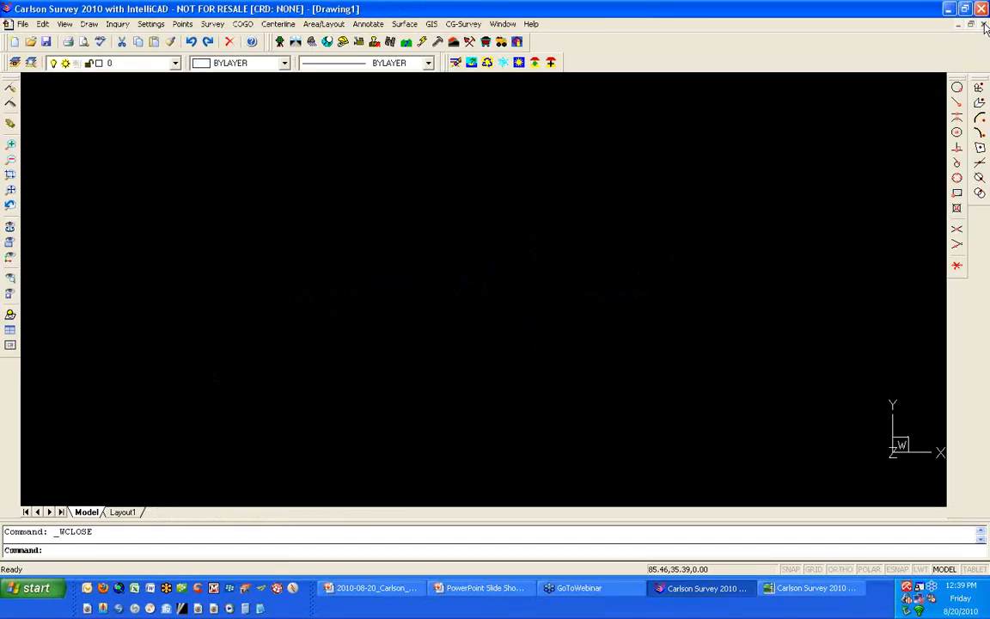
- Switch to Carlson Survey 2010 with AutoCAD and open EX_PaperSpace_01_SavedWithErrors.dwg from the _2010-08-20_PaperSpace folder
left_click(809, 589)
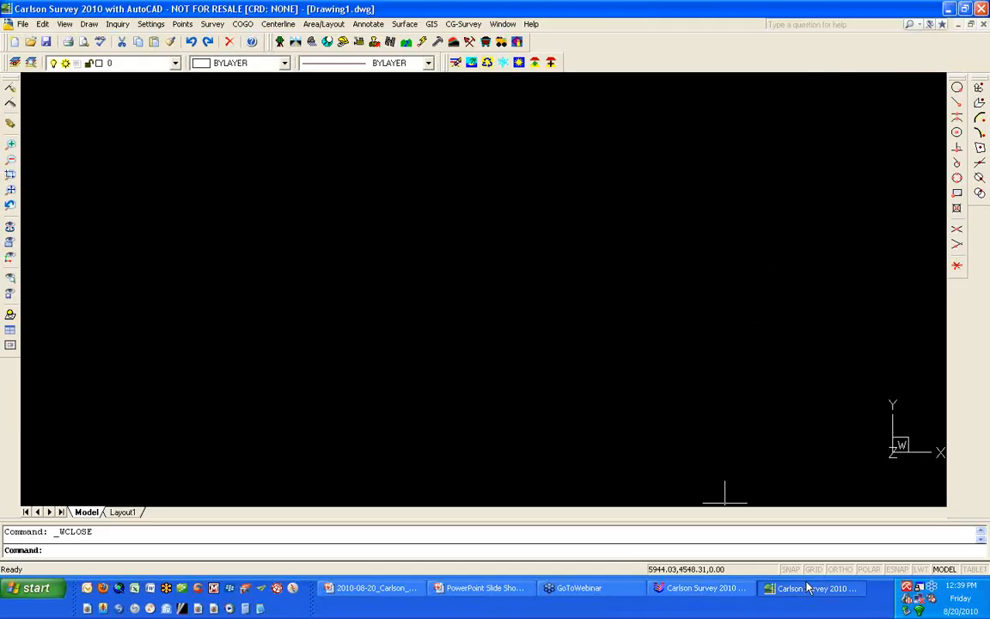
left_click(32, 42)
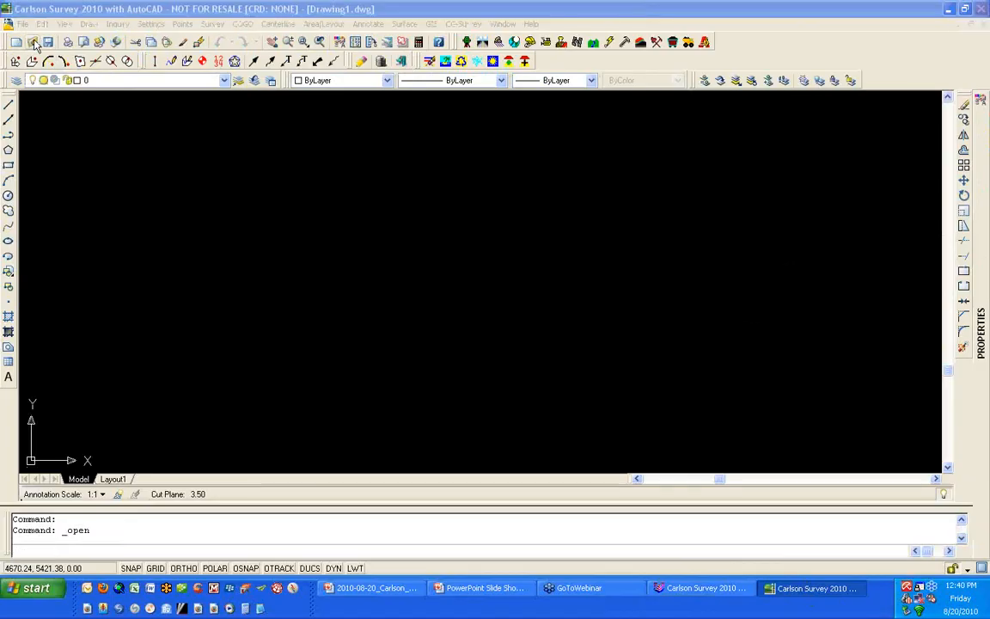
double_click(185, 219)
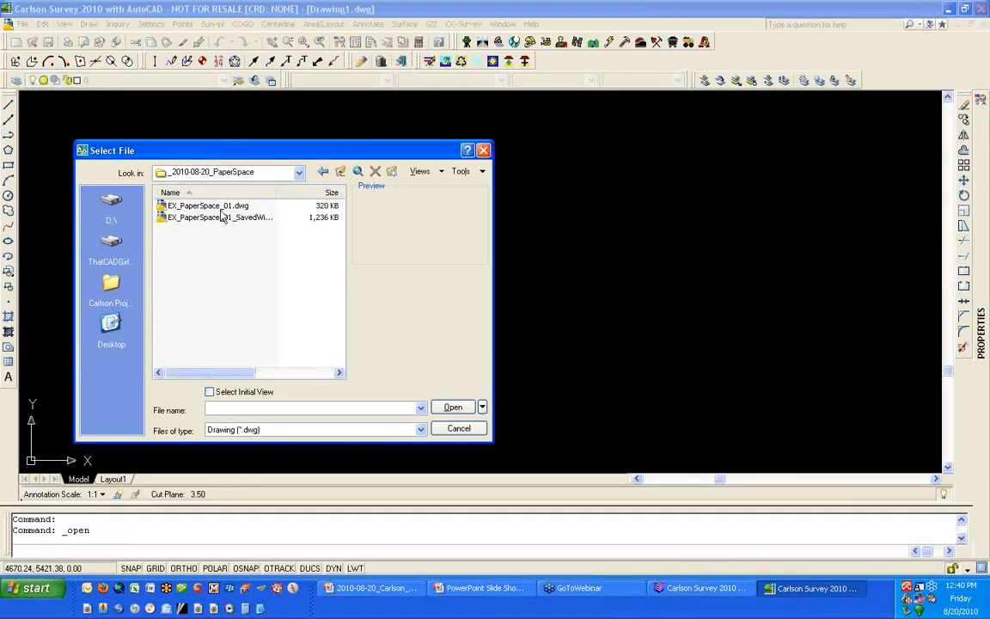
left_click(270, 217)
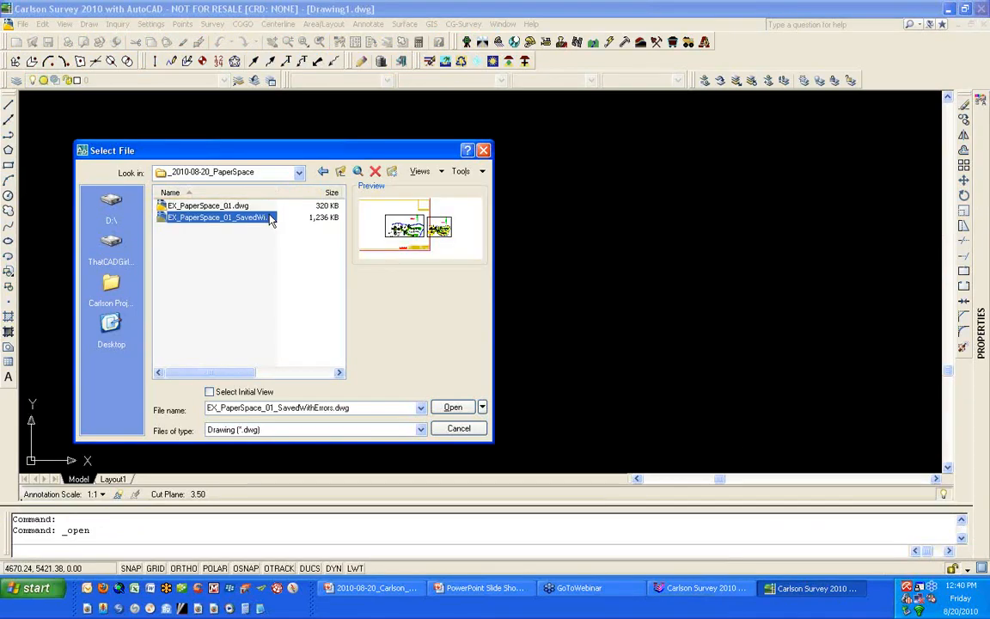
left_click(450, 409)
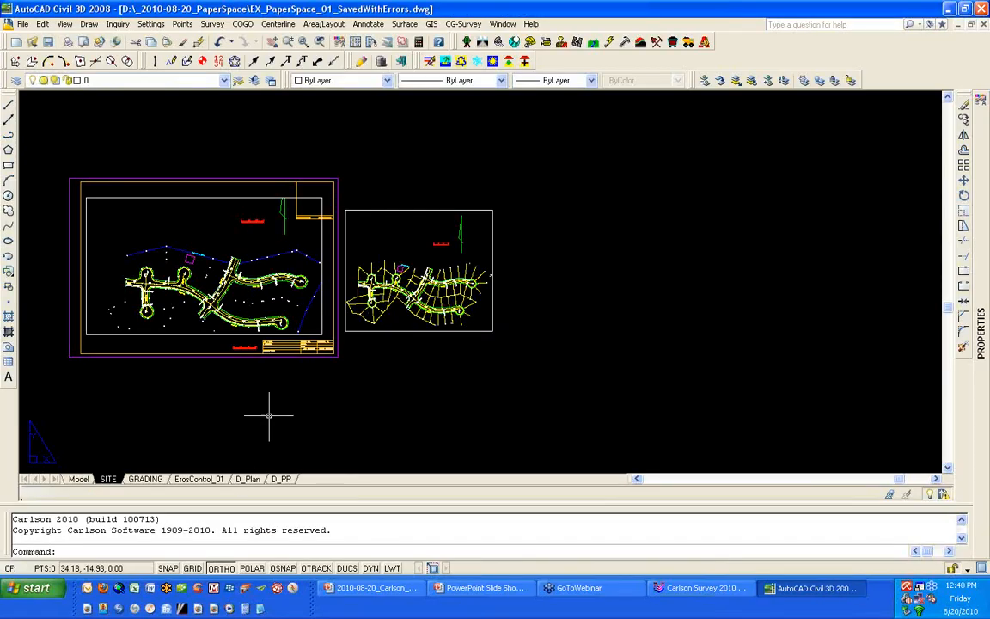
- Inspect the GRADING and ErosControl_01 layouts, then return to the SITE layout
left_click(151, 480)
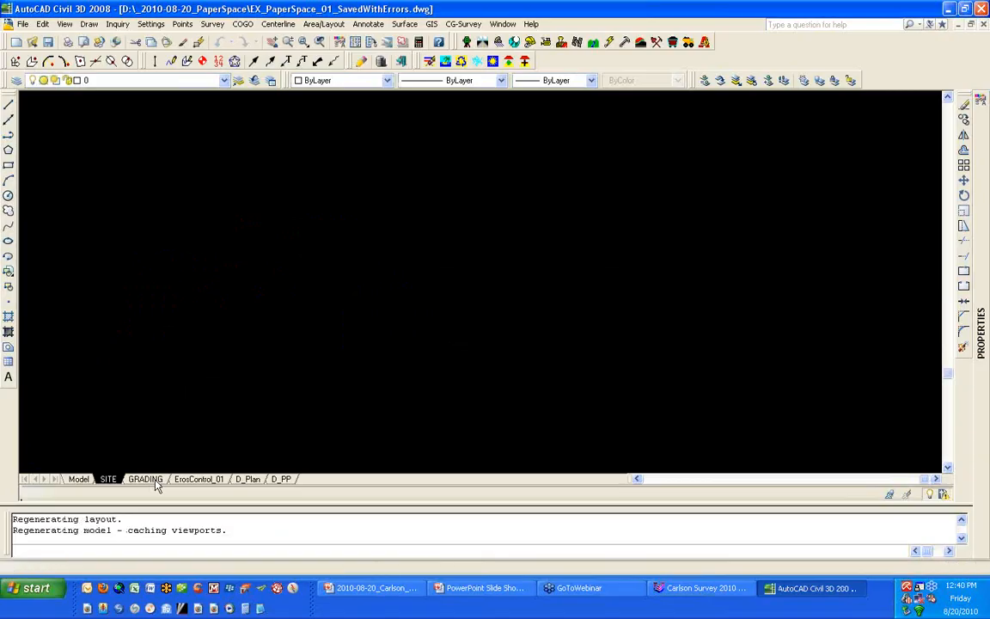
left_click(198, 480)
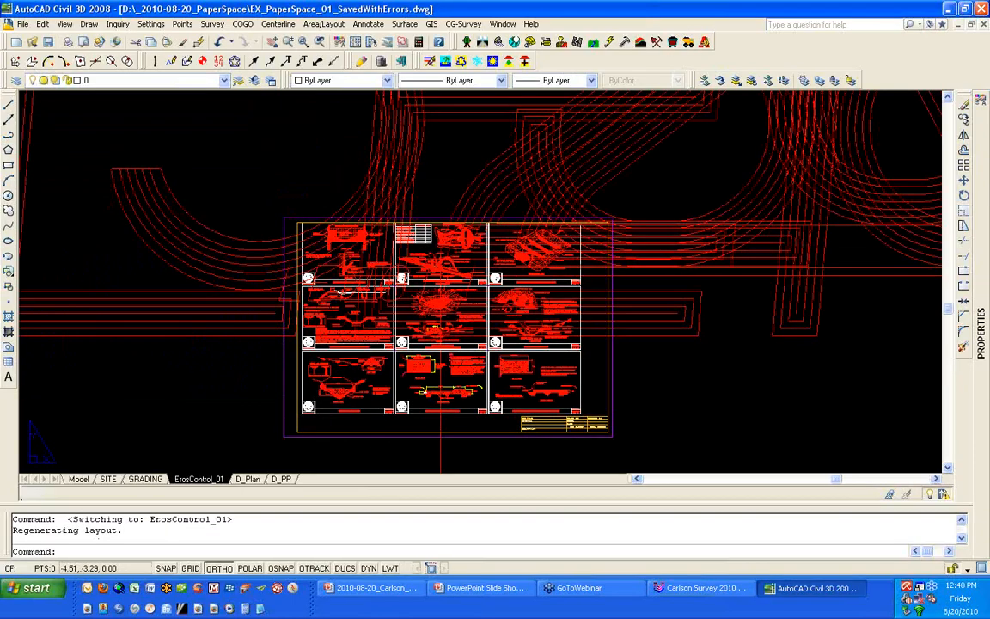
scroll(249, 404, "down", 3)
left_click(108, 479)
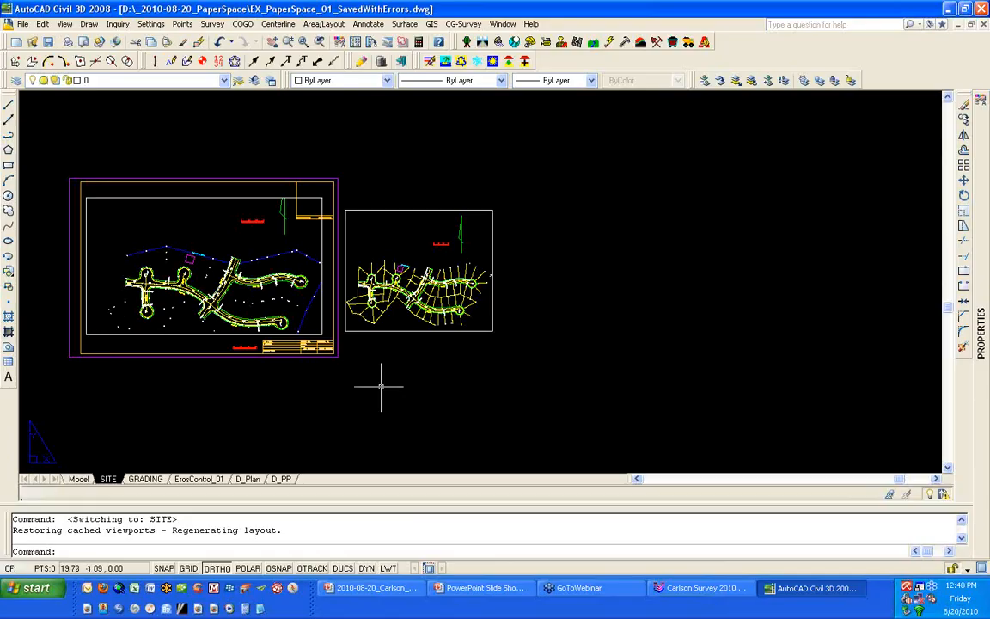
- Set the smaller viewport beside the SITE sheet to a scale of 1:100 and lock its display
scroll(474, 297, "up", 2)
left_click(480, 345)
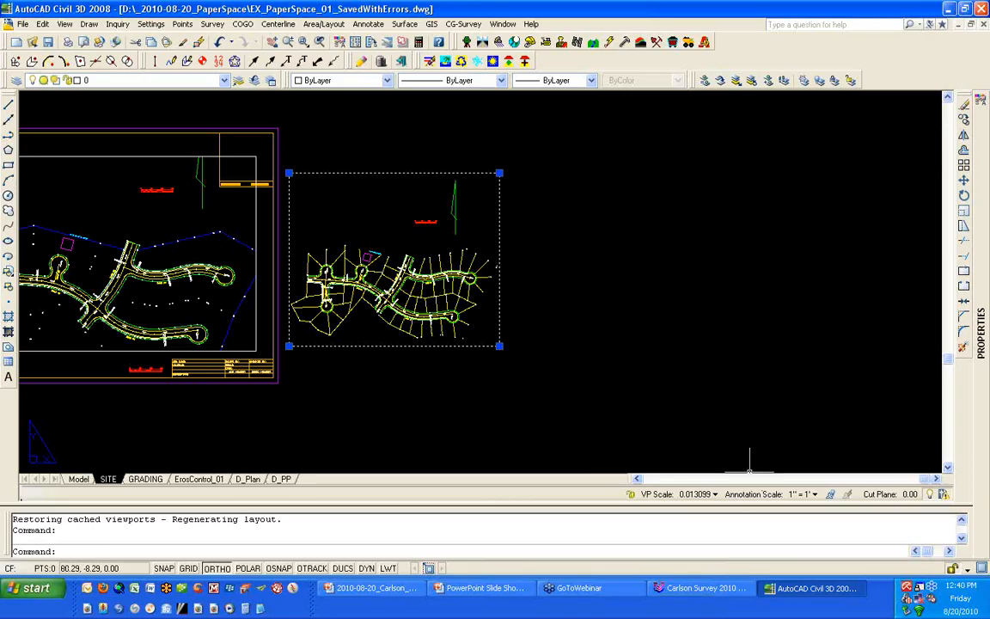
left_click(632, 497)
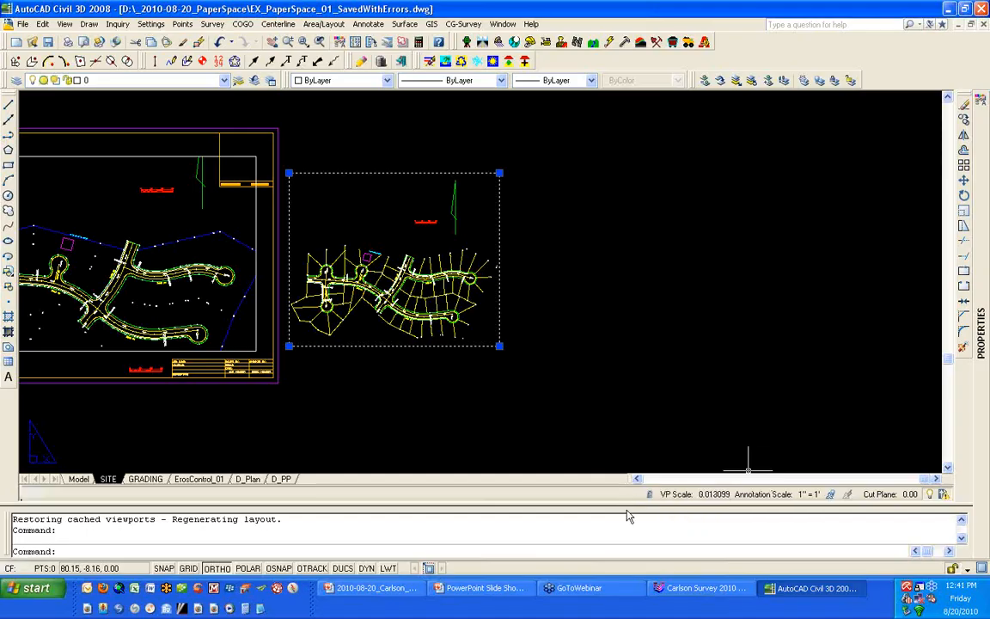
left_click(649, 495)
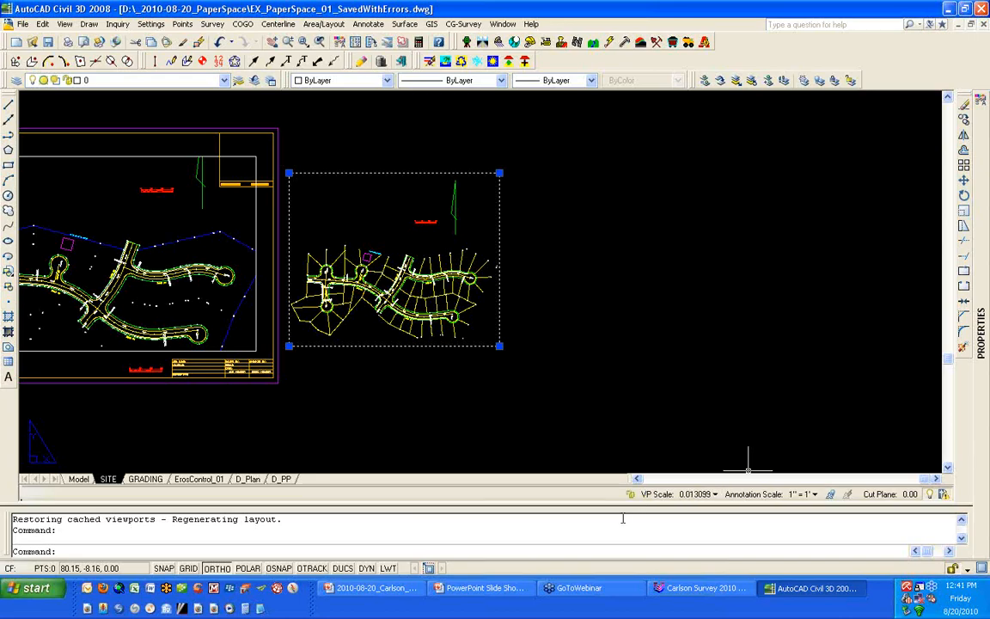
left_click(692, 495)
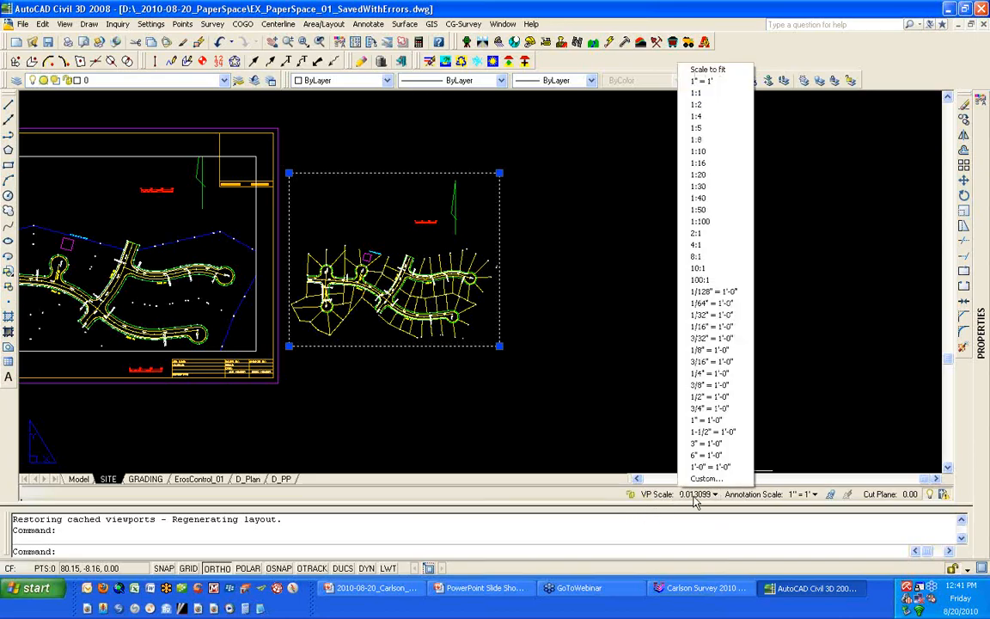
left_click(733, 223)
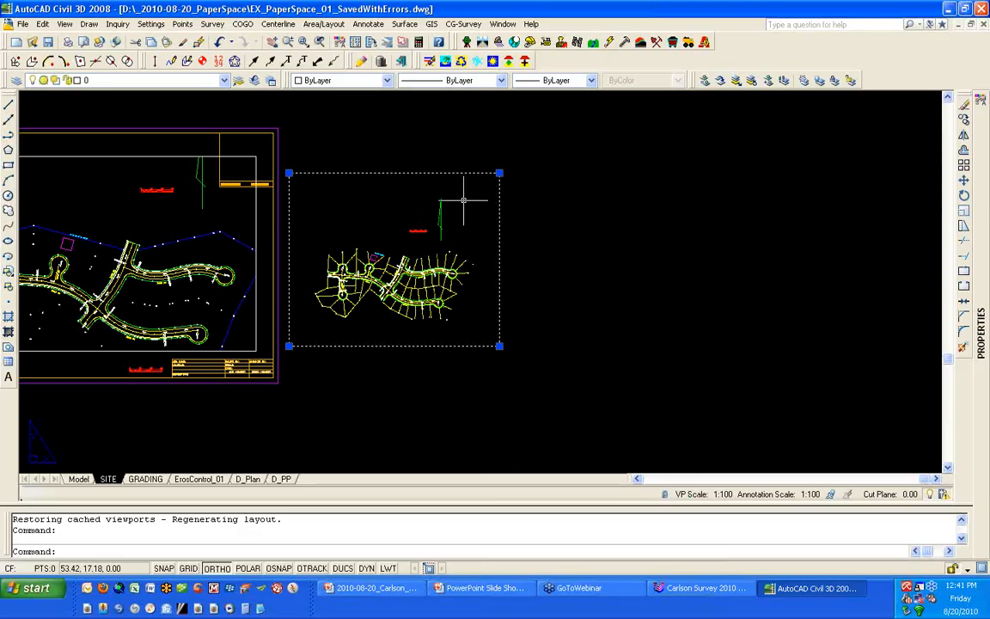
- Switch the smaller viewport's Display locked property to No and back to Yes, reviewing its standard scale options in between
right_click(543, 175)
mouse_move(550, 214)
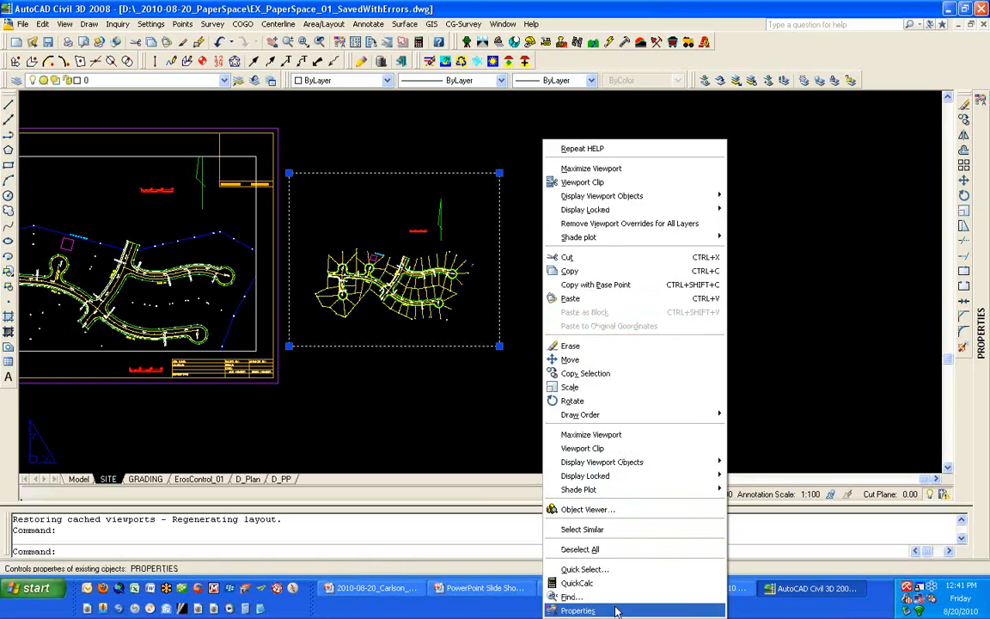
left_click(577, 610)
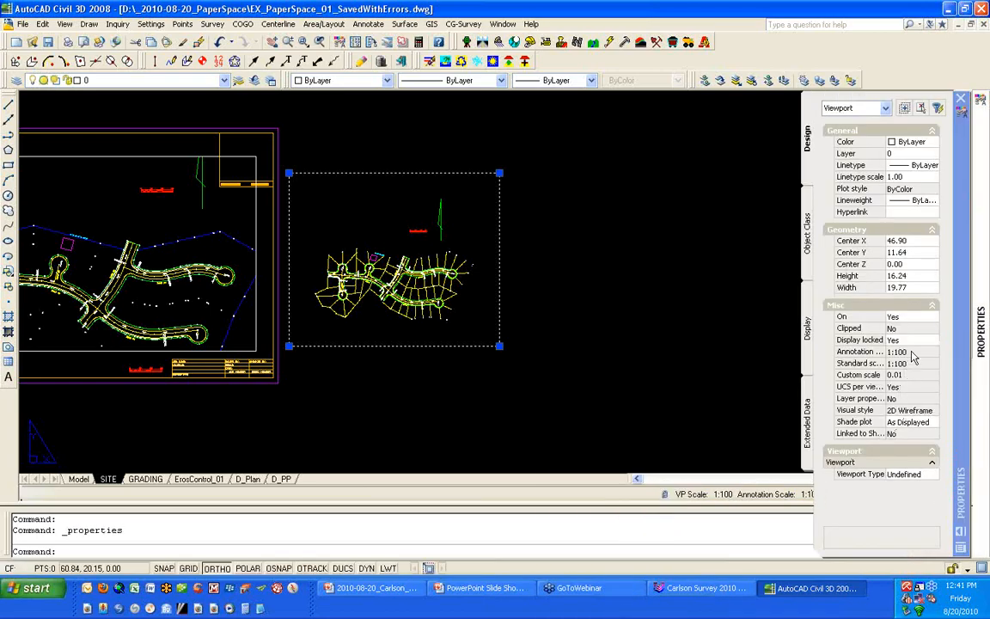
left_click(913, 340)
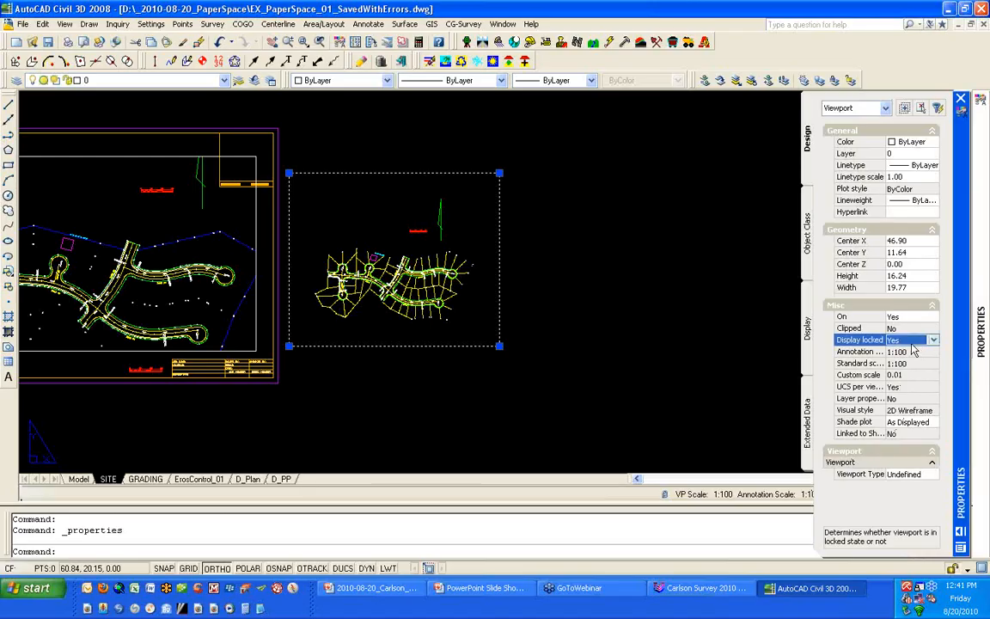
left_click(913, 341)
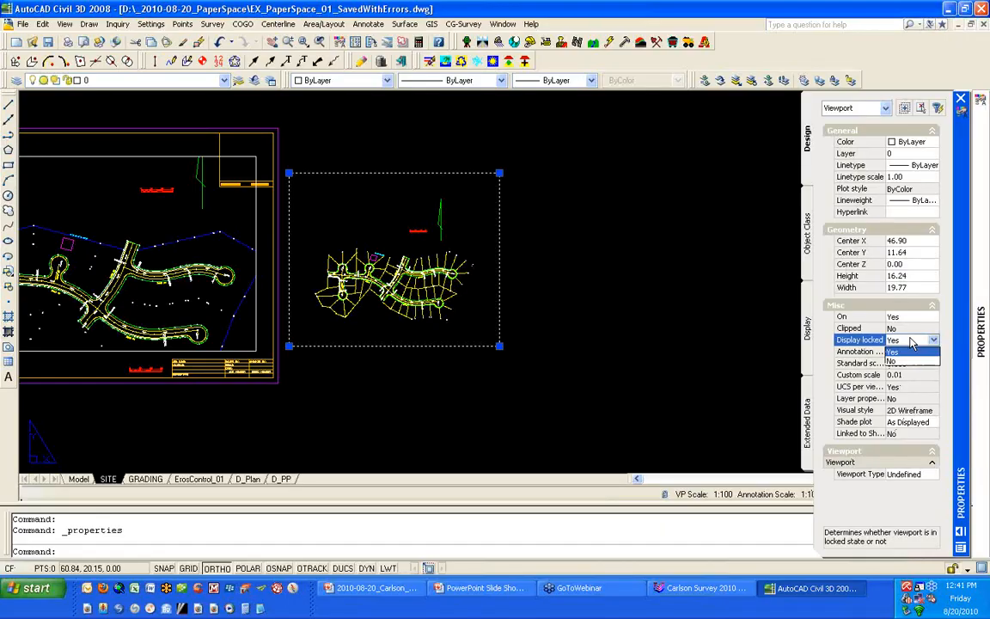
left_click(913, 341)
left_click(913, 341)
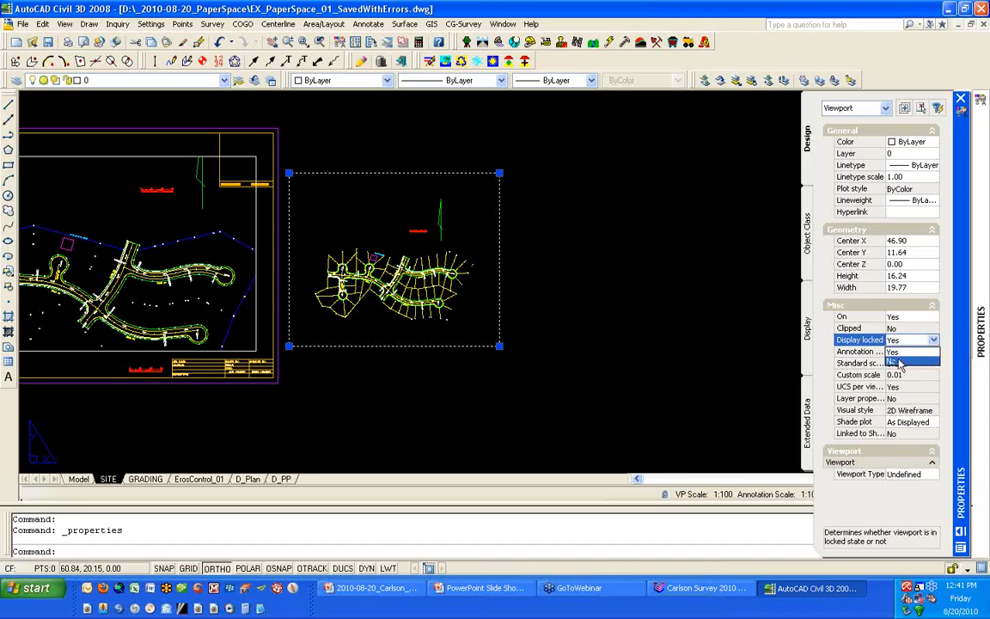
left_click(898, 363)
left_click(915, 352)
left_click(915, 363)
left_click(934, 364)
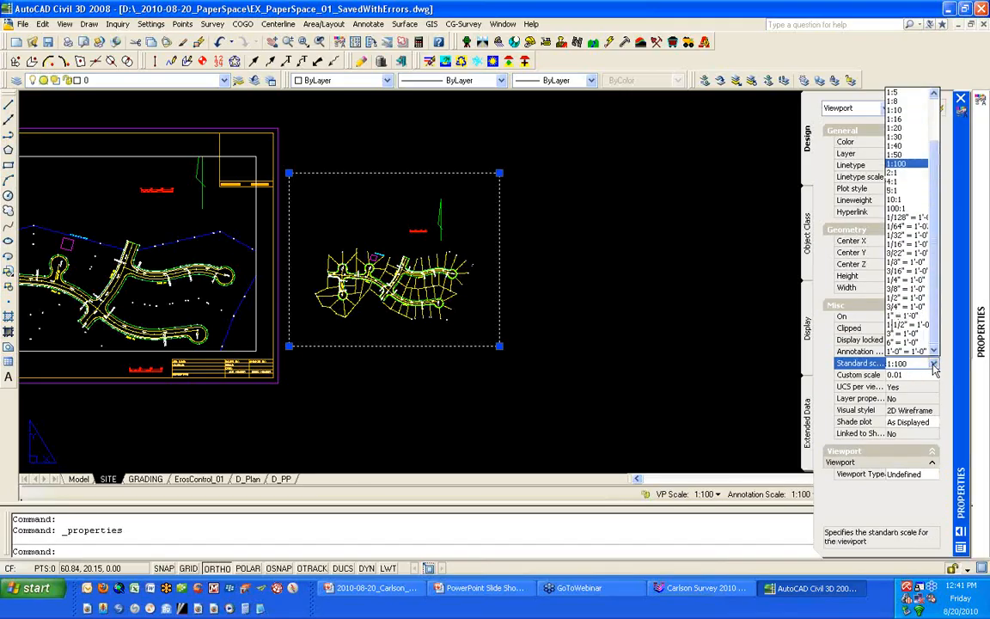
left_click(934, 365)
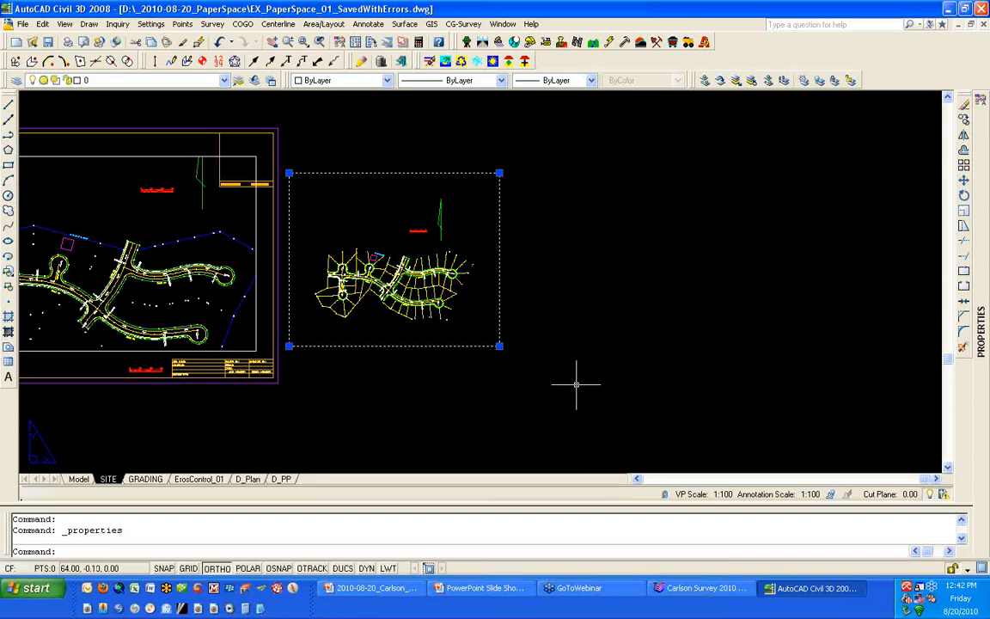
key("Escape")
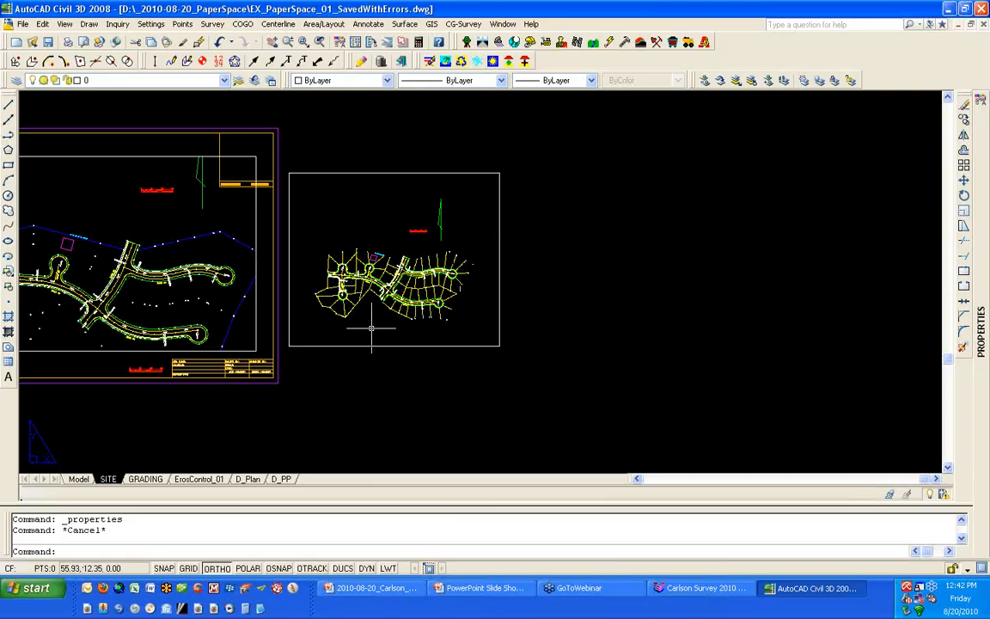
- Stretch the lower edge of the main SITE sheet viewport downward so it overlaps the title block area
middle_click_drag(367, 331, 638, 357)
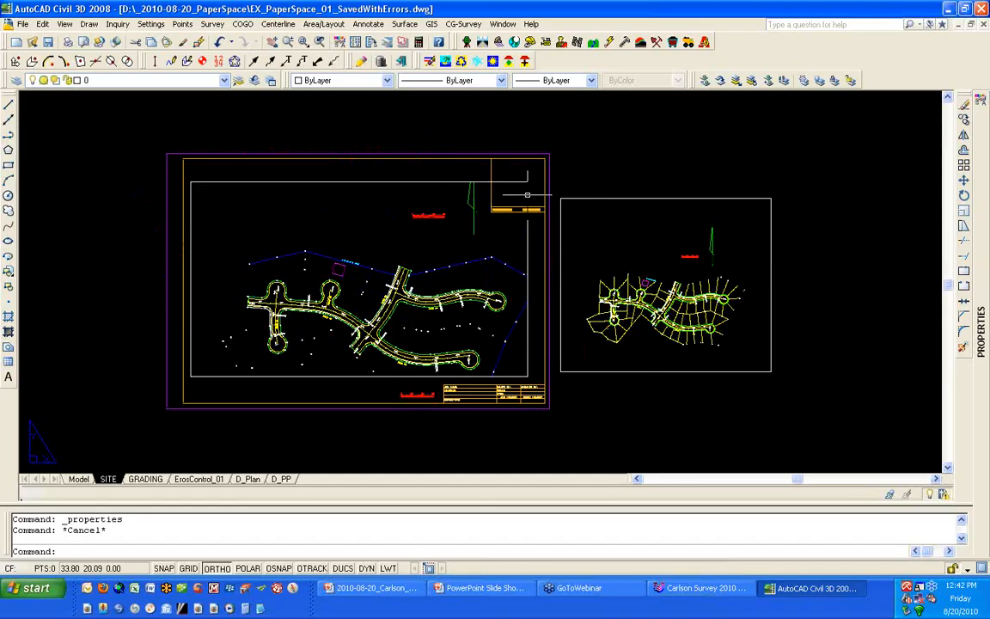
left_click(527, 376)
left_click(527, 377)
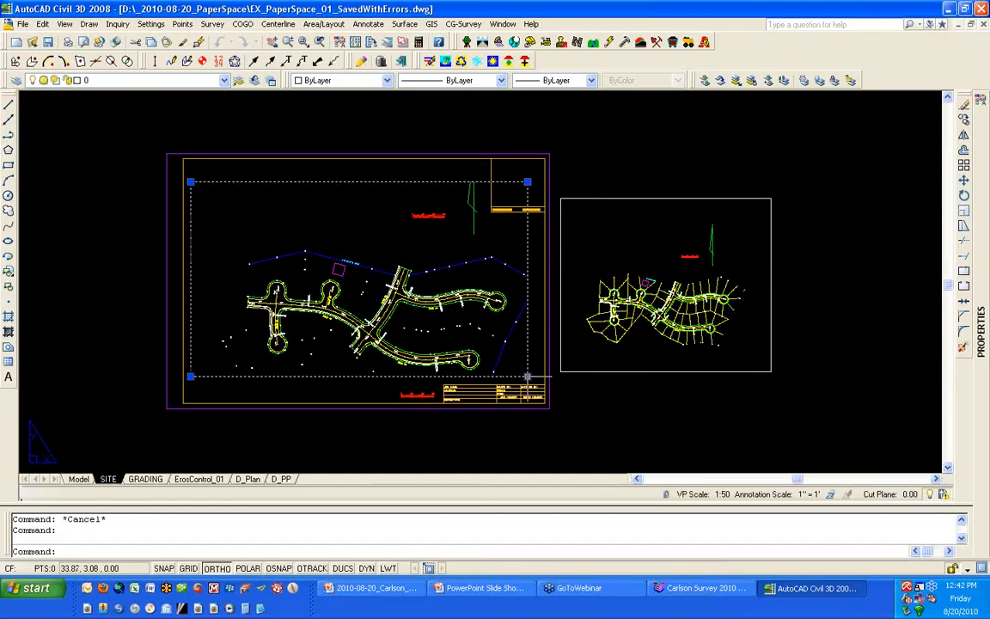
left_click(527, 375)
left_click(497, 397)
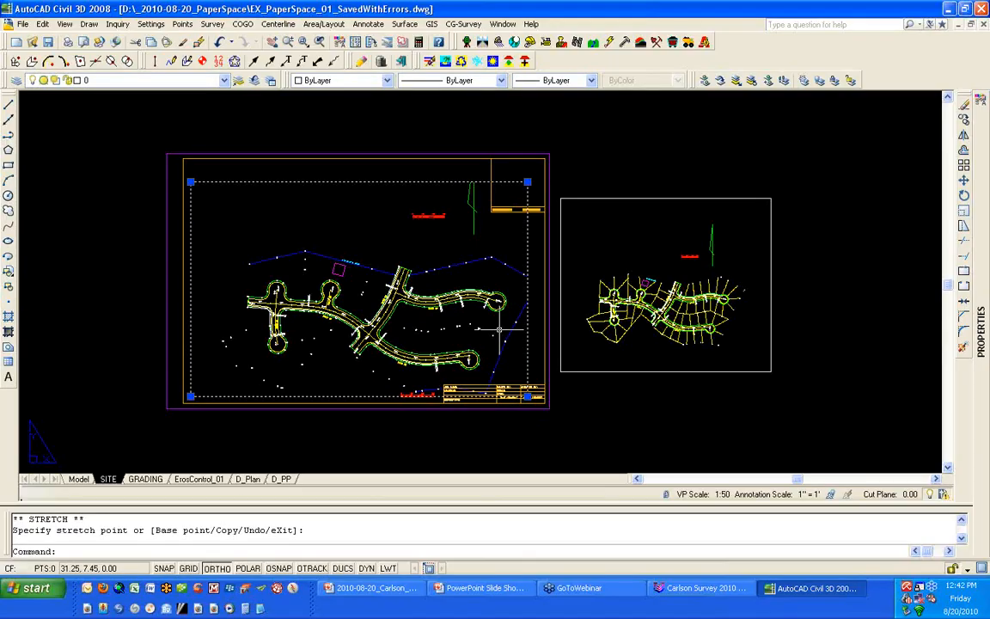
key("Escape")
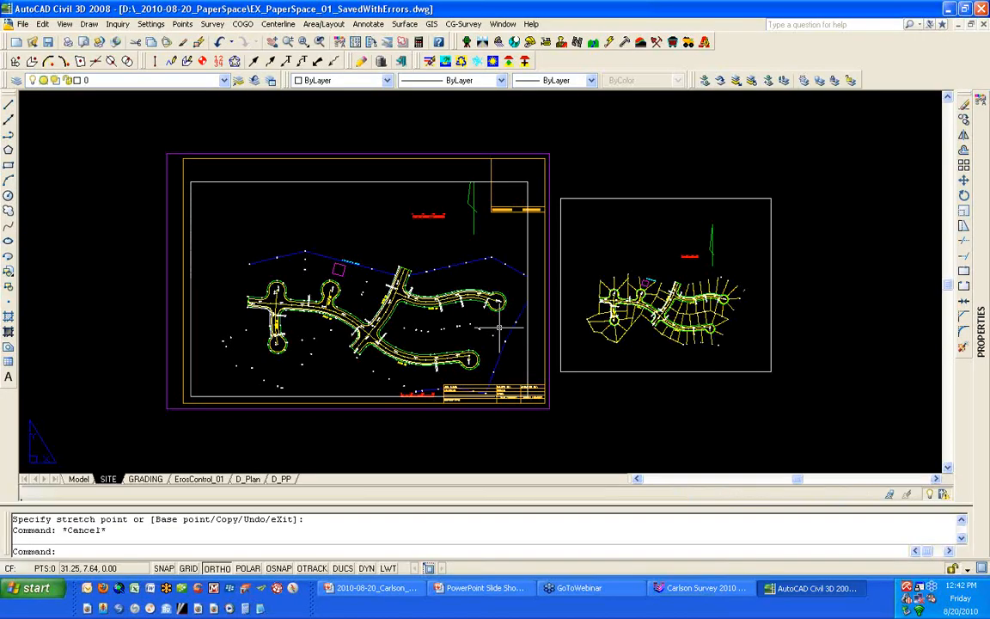
- Draw a closed irregular polyline around the SITE plan, stepping around the sheet's upper corner box and passing above the title block
type("PL")
key("Return")
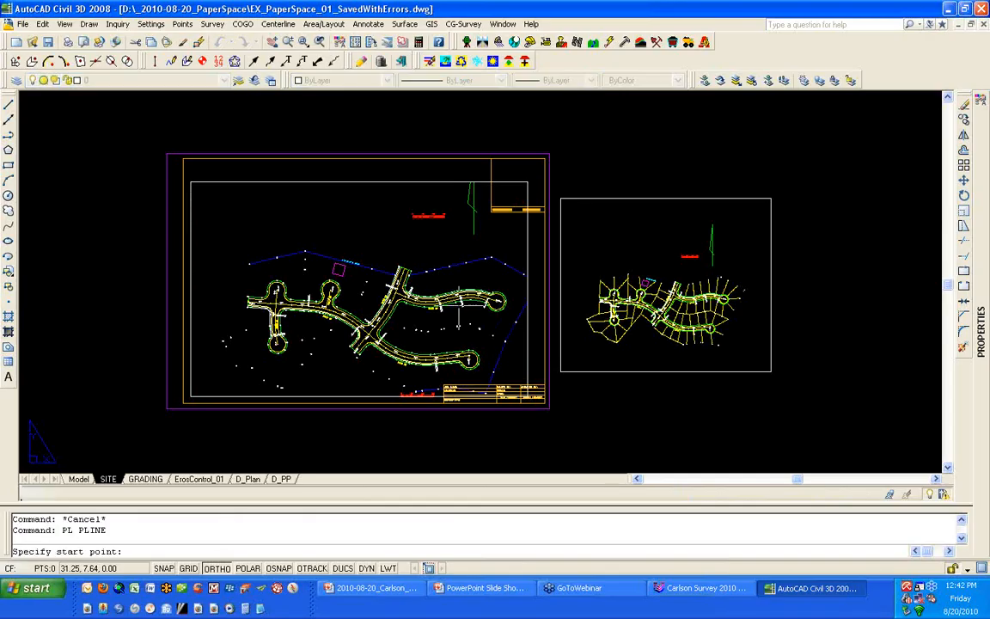
left_click(490, 208)
left_click(538, 215)
key("F8")
left_click(538, 378)
left_click(384, 385)
left_click(355, 395)
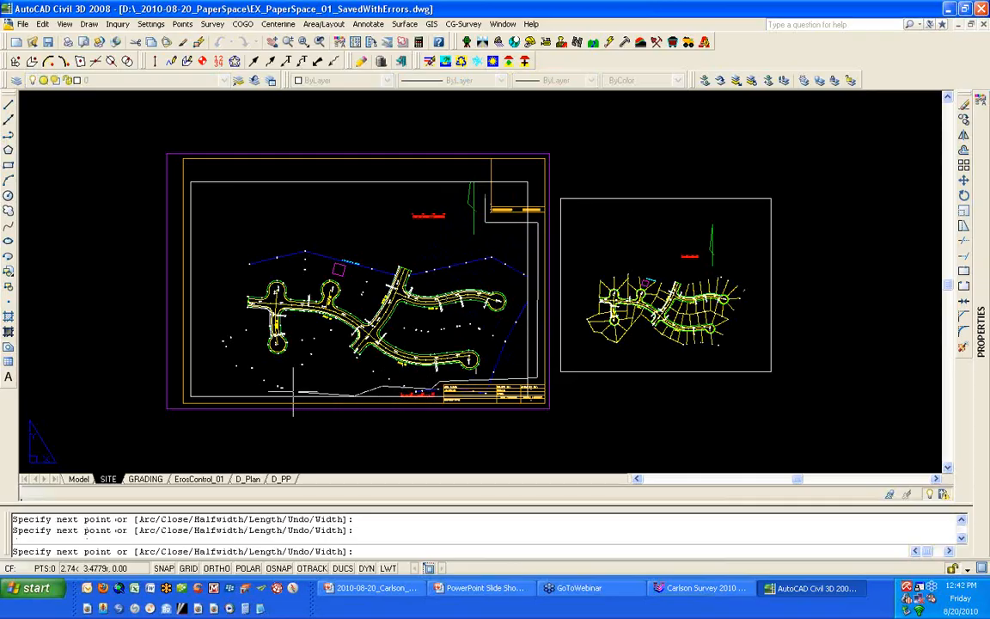
left_click(224, 390)
left_click(202, 336)
left_click(210, 239)
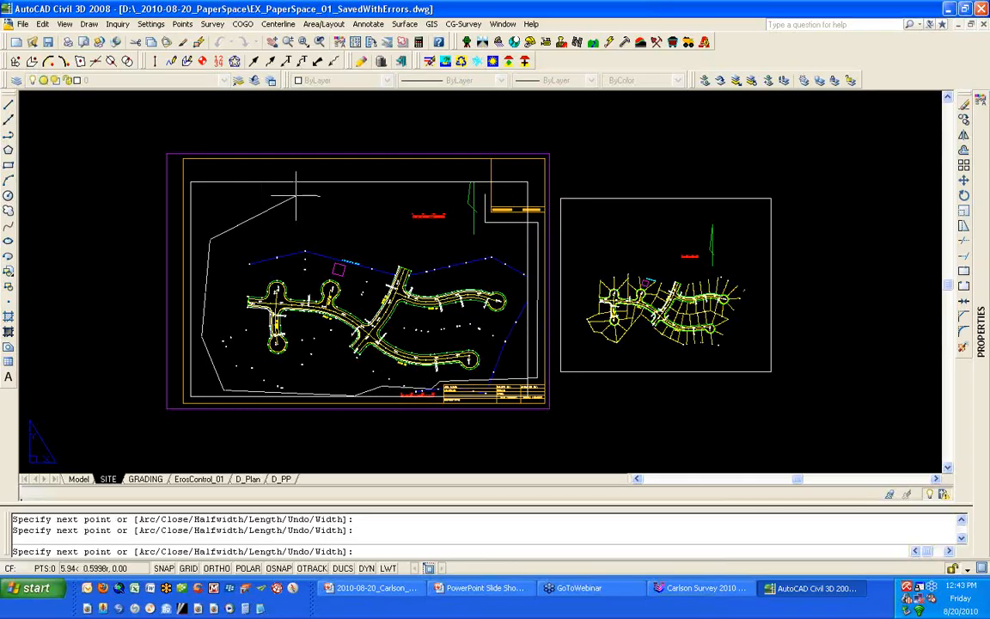
left_click(318, 205)
left_click(425, 243)
type("C")
key("Return")
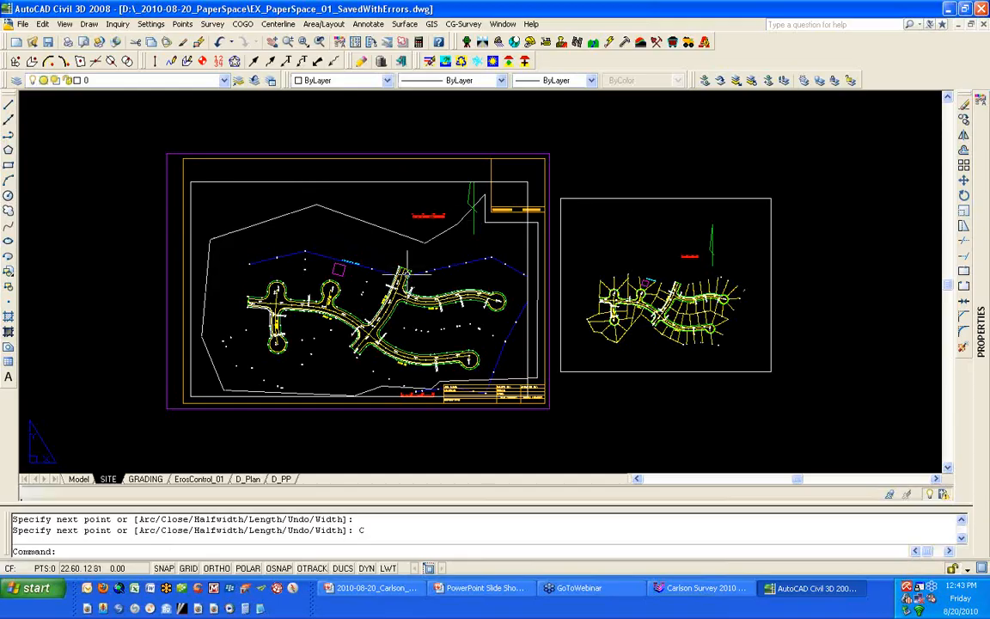
left_click(364, 221)
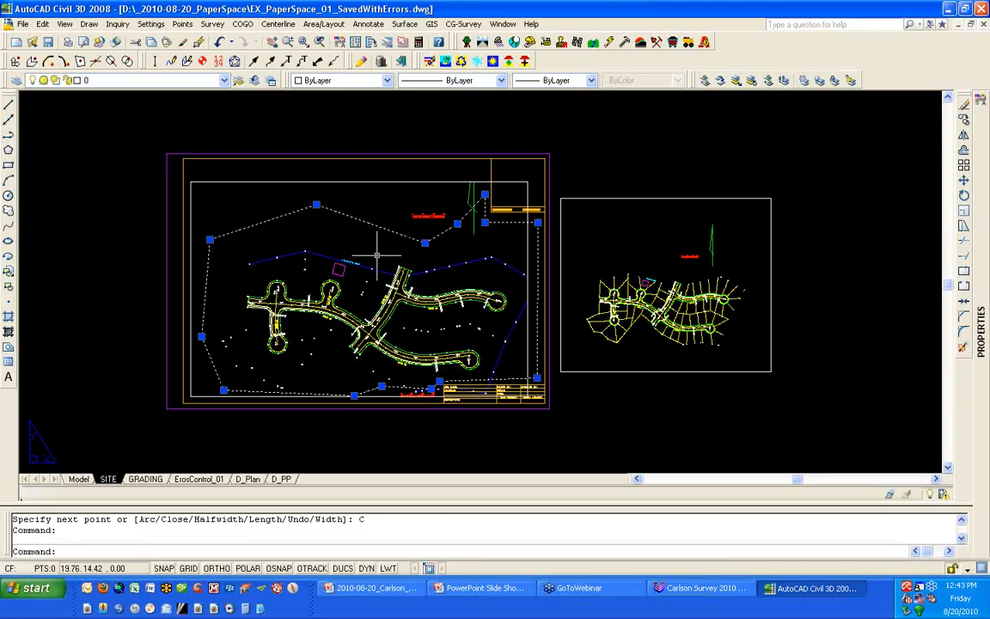
key("Escape")
- Clip the main SITE viewport to the irregular polyline with VPCLIP
type("VPCLIP")
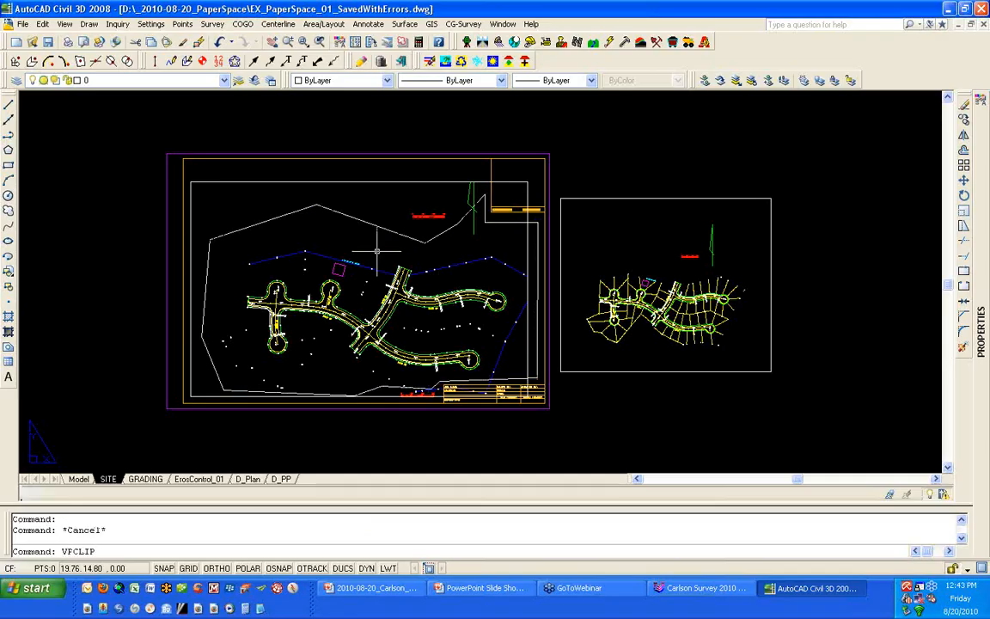
key("Return")
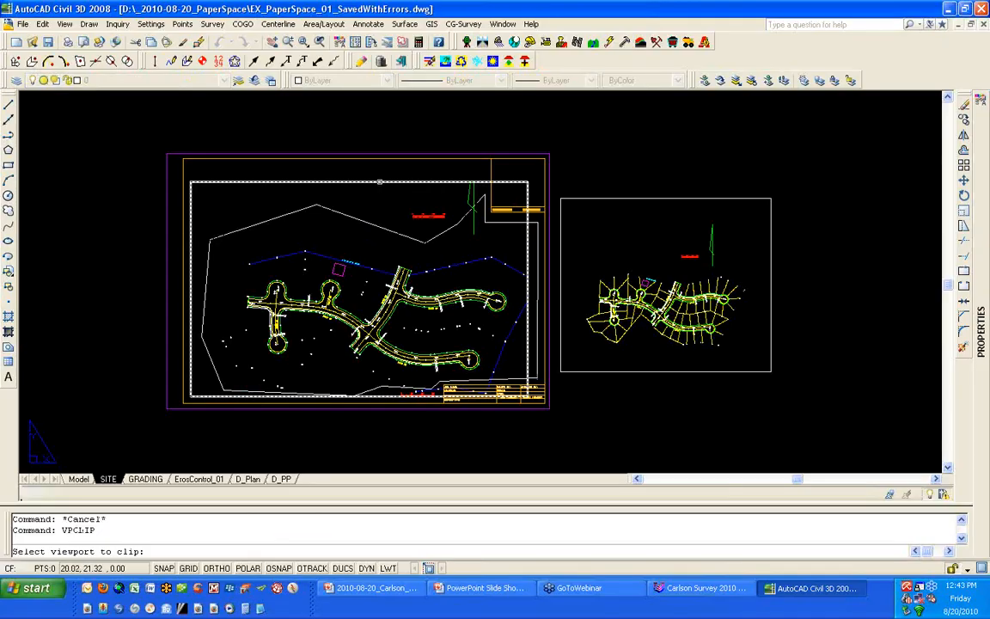
left_click(379, 182)
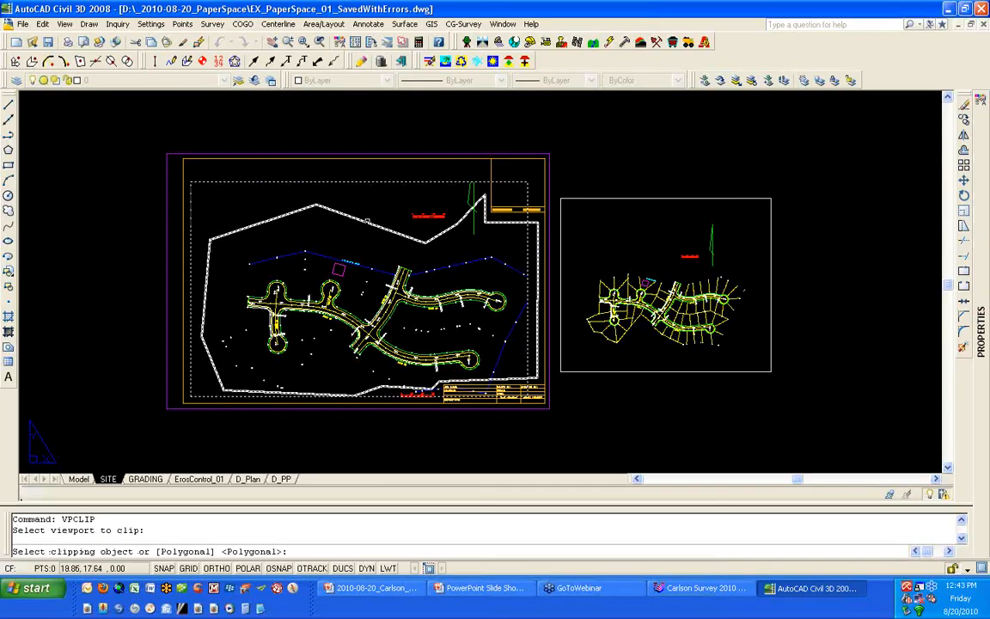
left_click(367, 220)
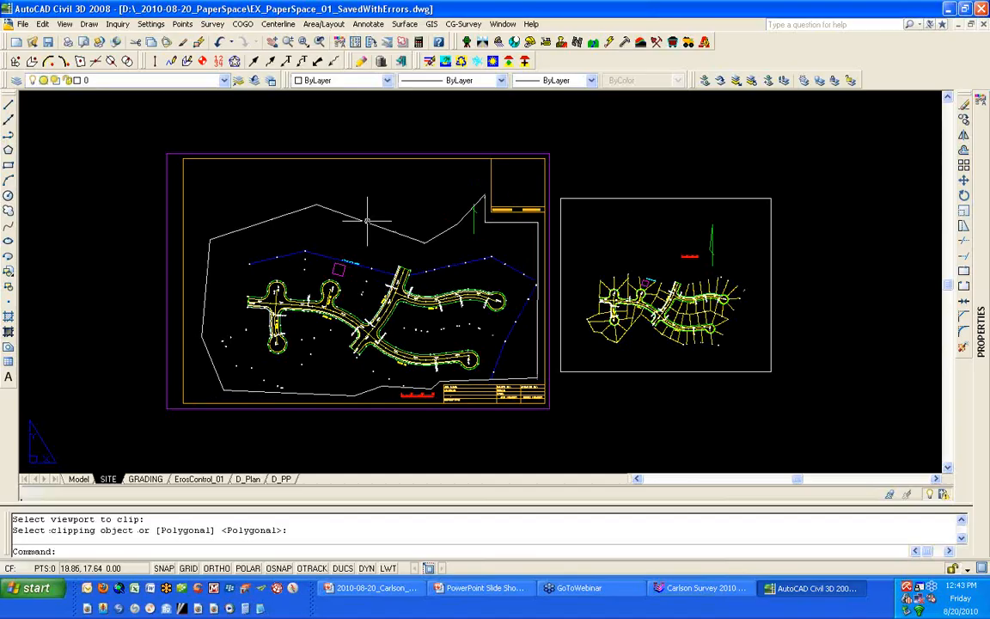
type("ci")
key("Return")
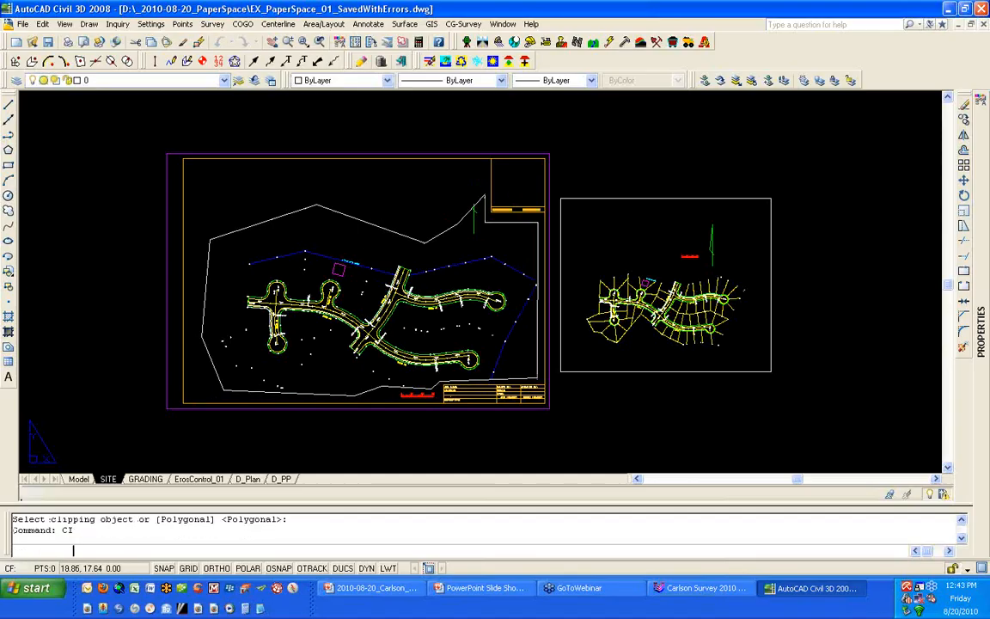
key("Escape")
type("circle")
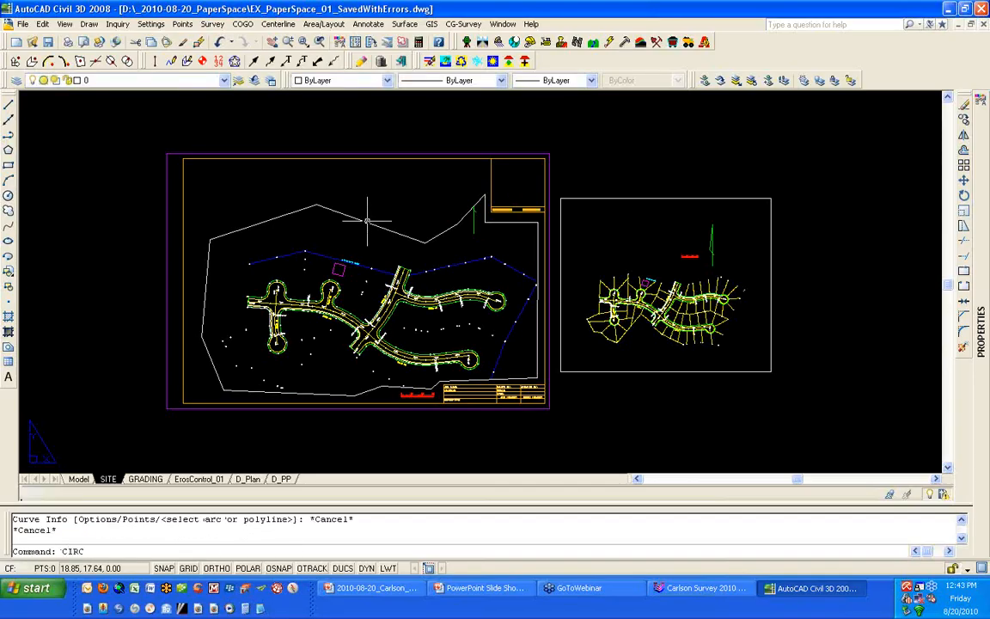
key("Return")
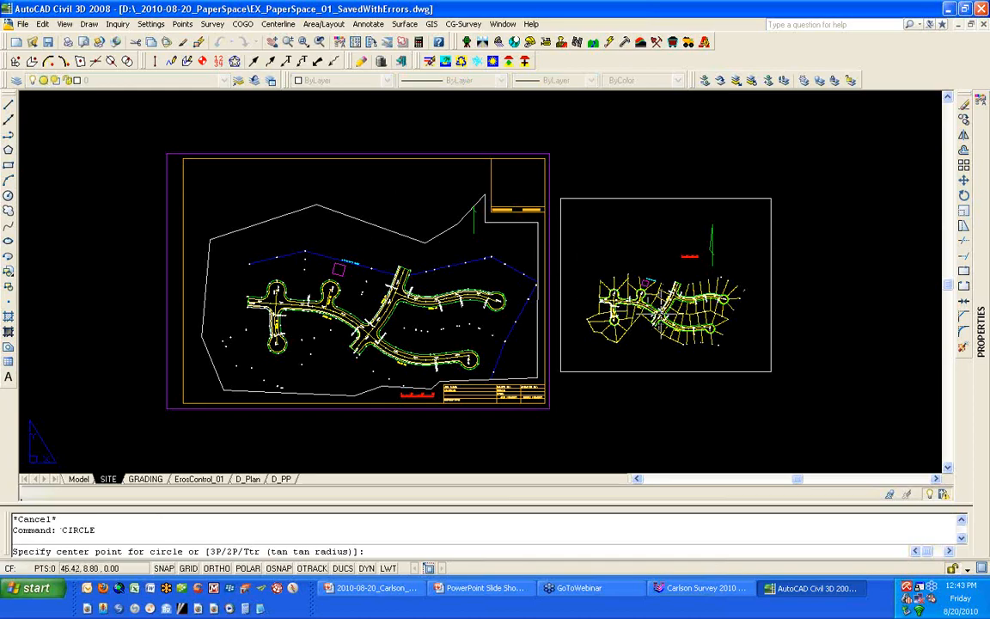
key("Escape")
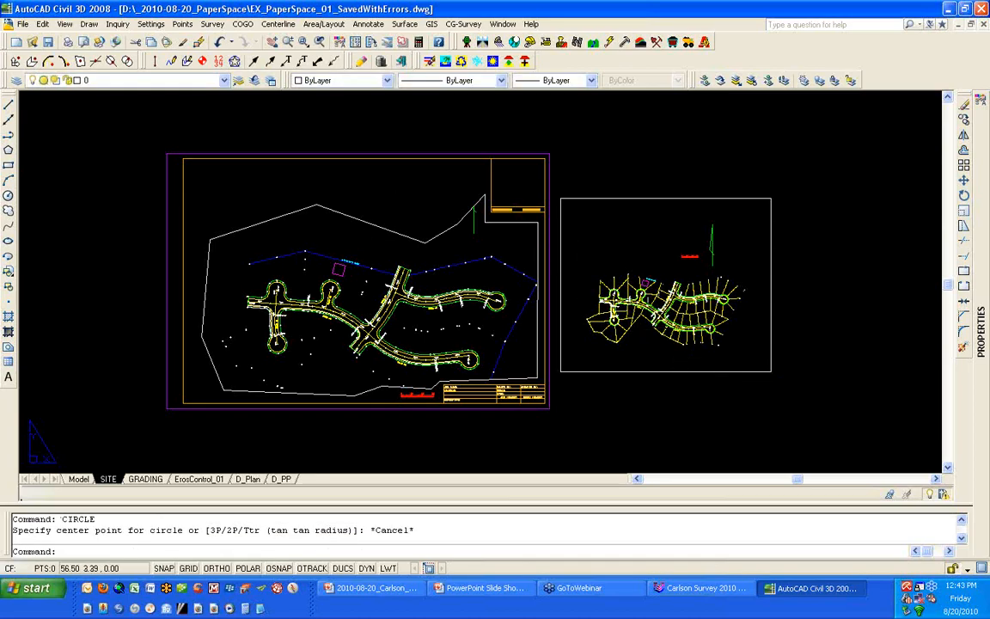
- Enlarge the smaller viewport beside the SITE sheet by stretching its lower outer corner outward
left_click(780, 380)
left_click(759, 362)
left_click(771, 371)
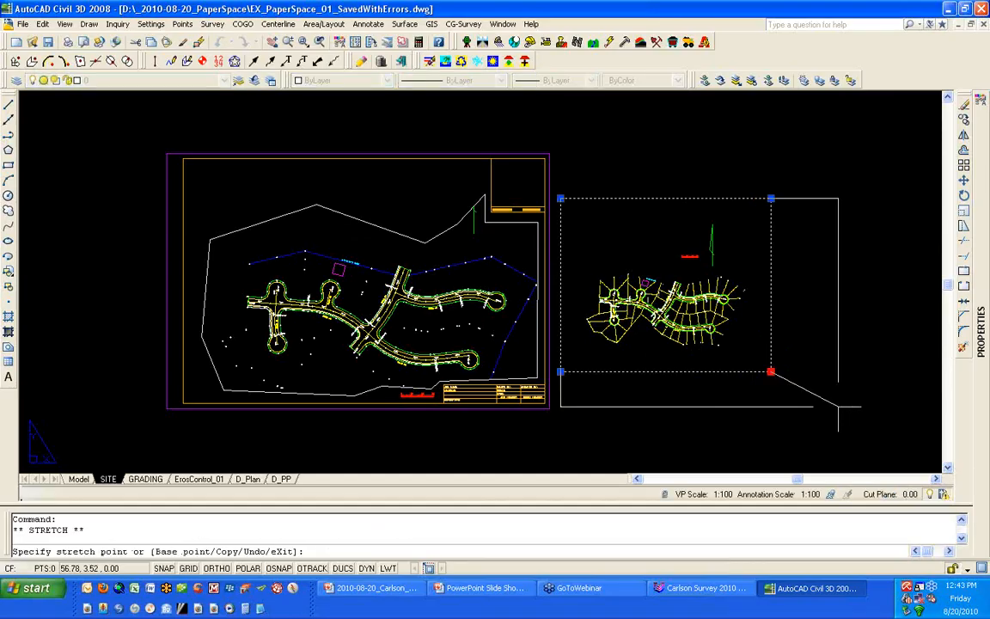
left_click(848, 407)
- Set the enlarged viewport's scale to 1:50 from inside it and return to paper space
double_click(619, 322)
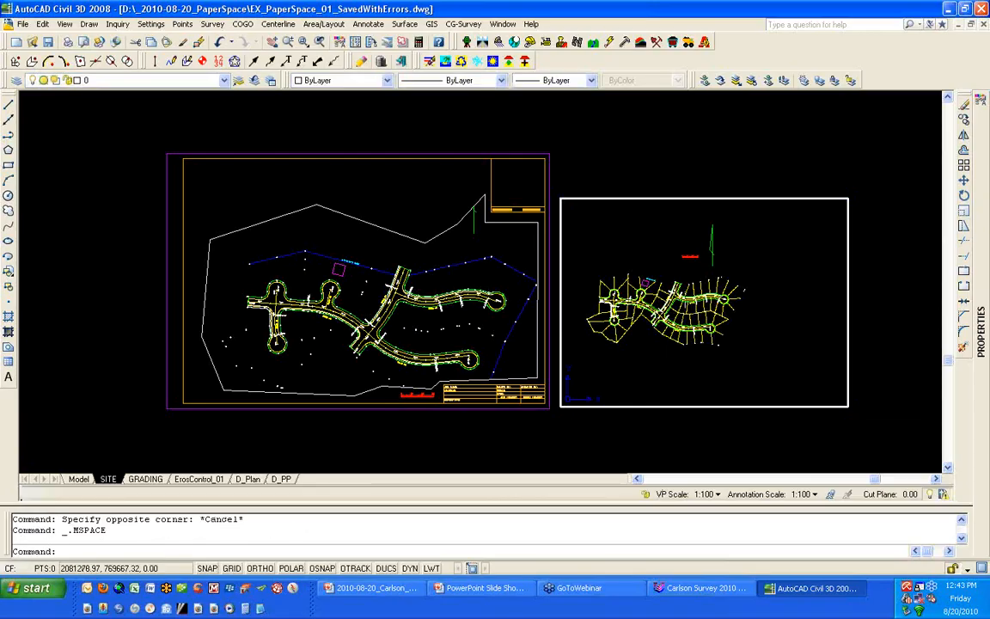
middle_click(690, 348)
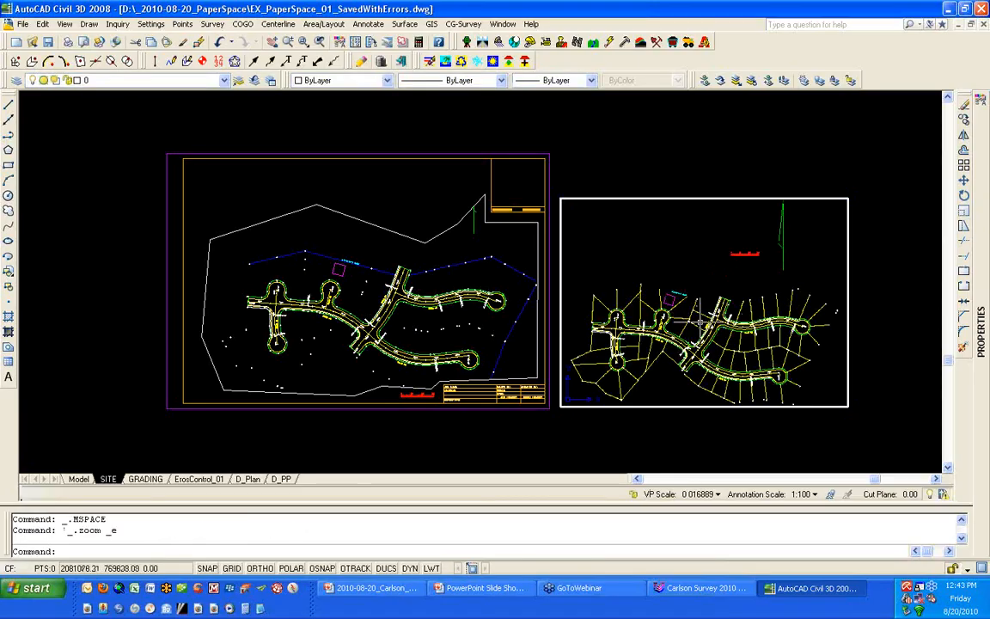
scroll(717, 315, "up", 1)
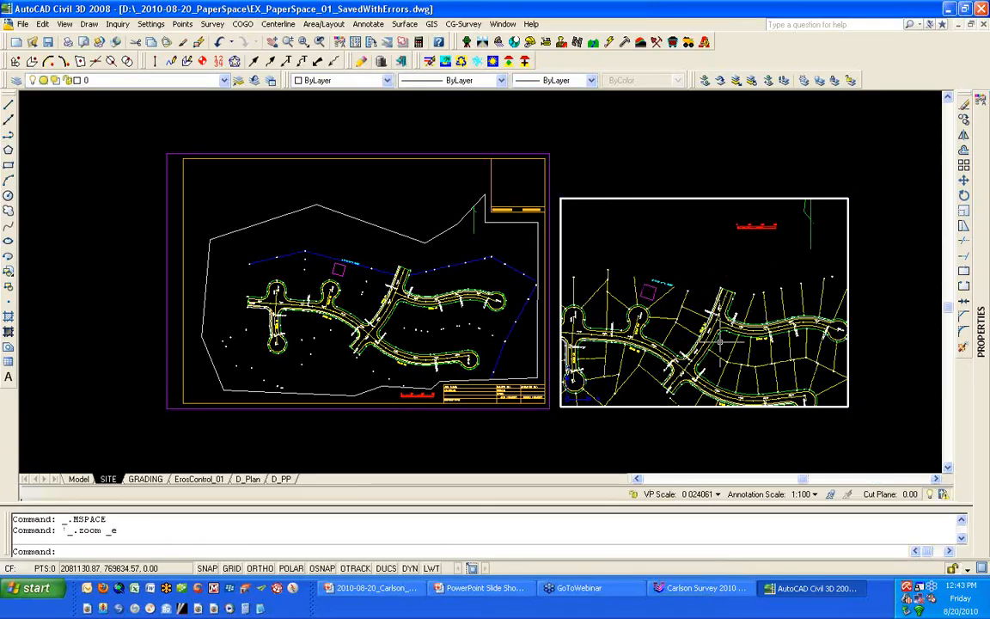
left_click(716, 496)
left_click(735, 209)
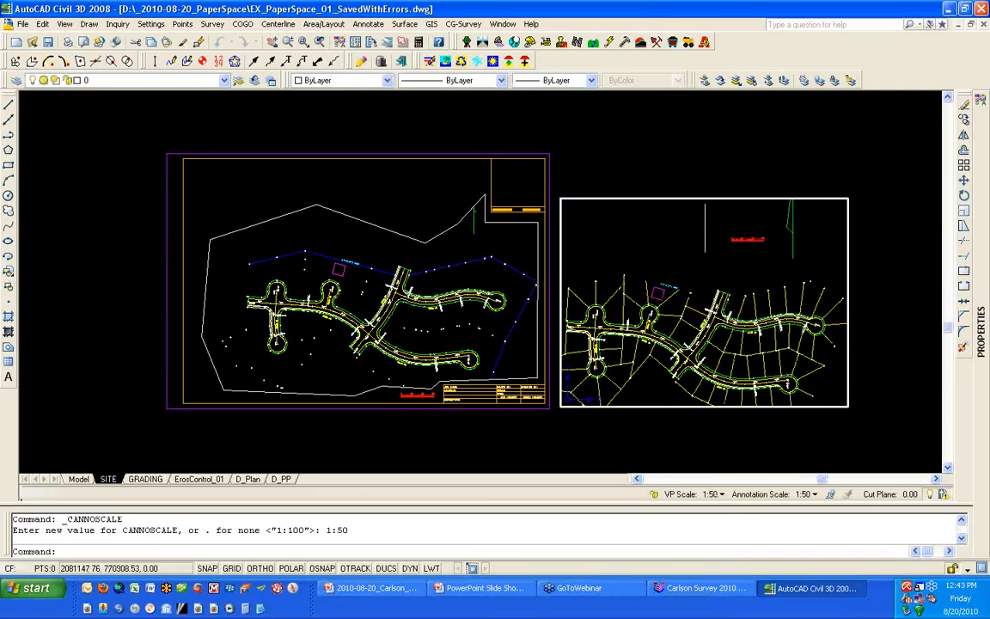
double_click(720, 437)
left_click(721, 407)
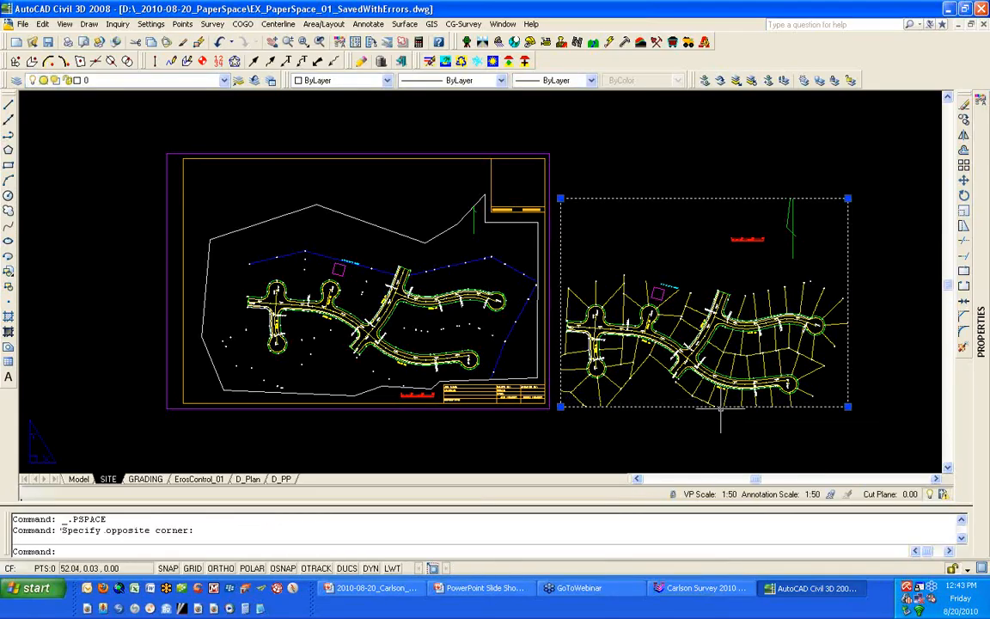
key("Escape")
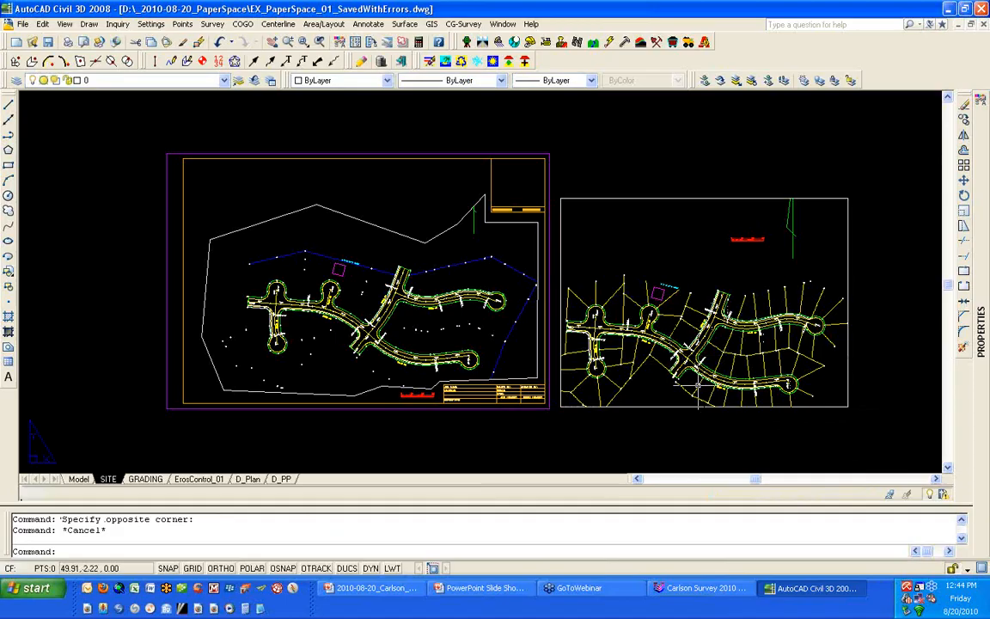
- Draw a circle about 8.6 units in diameter around the road intersection in the smaller viewport
type("CIRCLE")
key("Return")
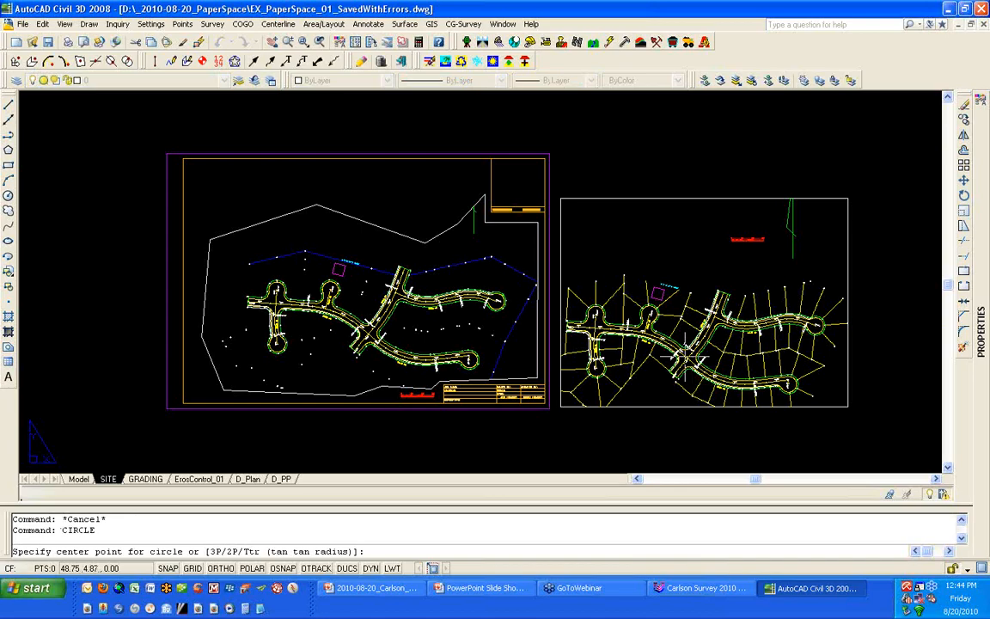
left_click(619, 331)
left_click(703, 409)
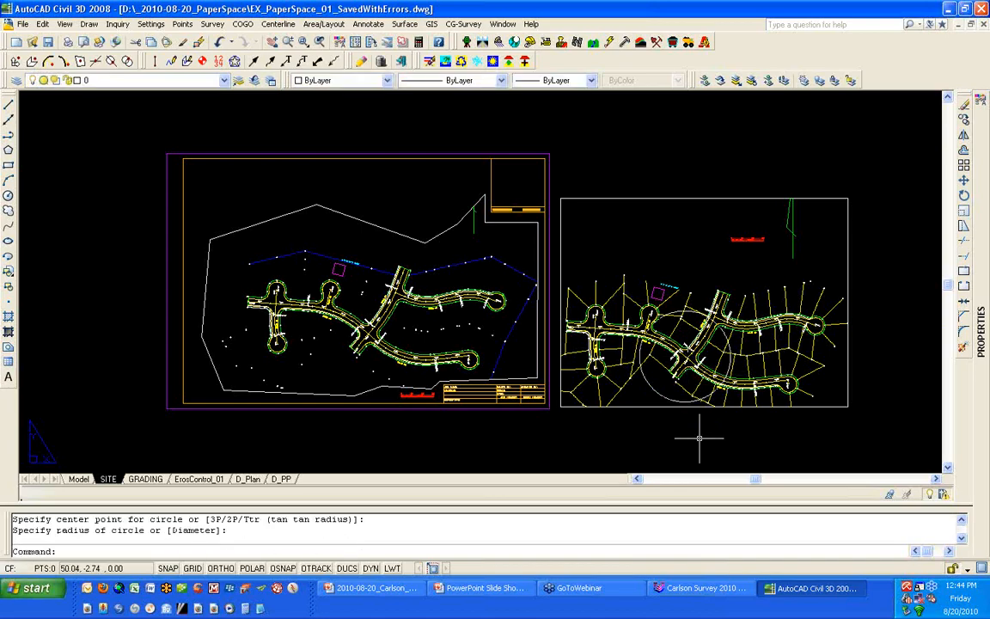
- Clip the smaller viewport to the circle around the road intersection with VPCLIP
type("VPCLIP")
key("Return")
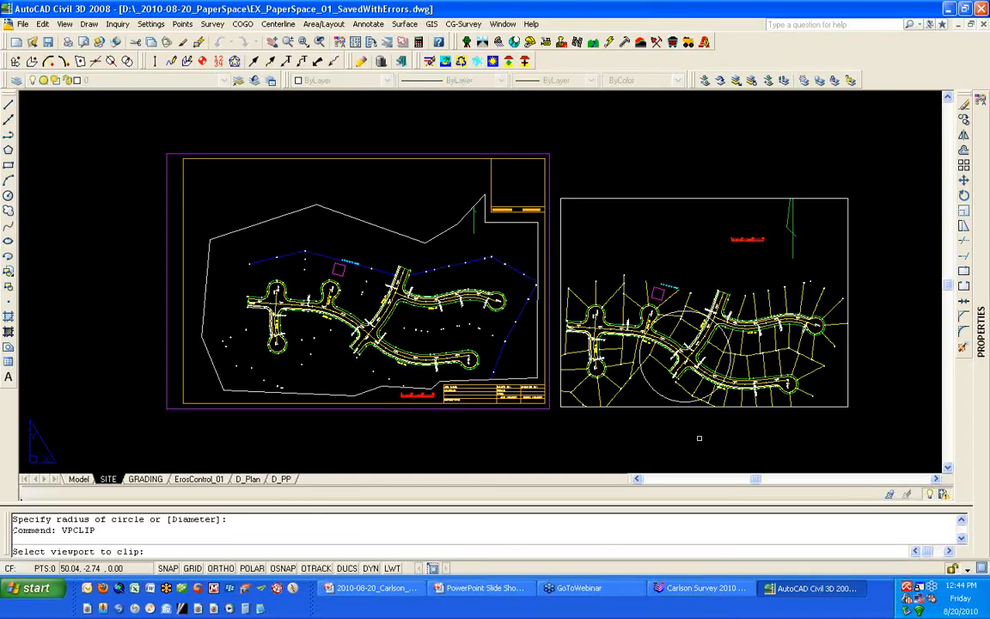
left_click(653, 407)
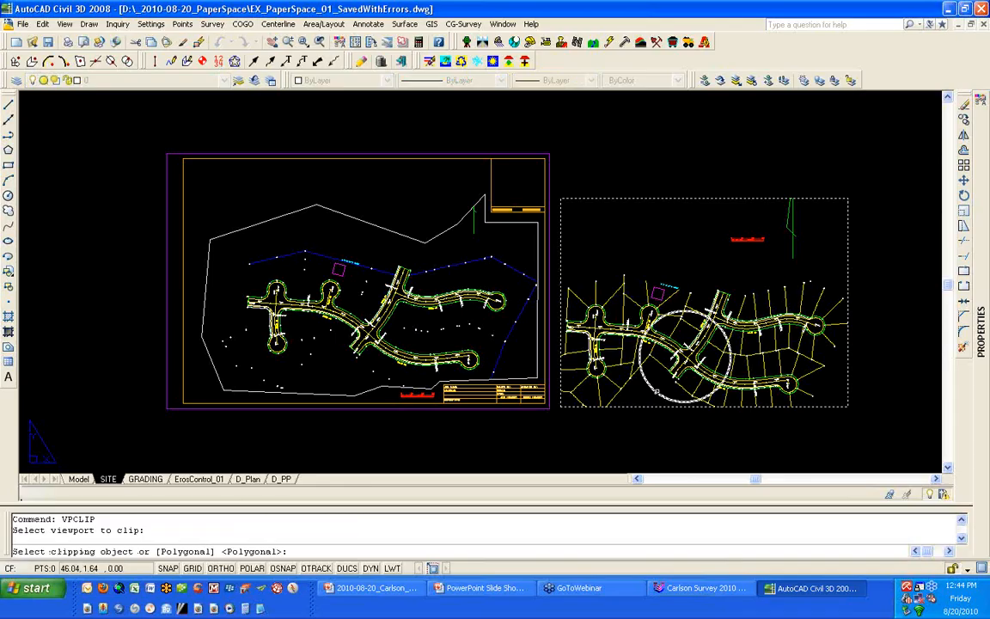
left_click(657, 391)
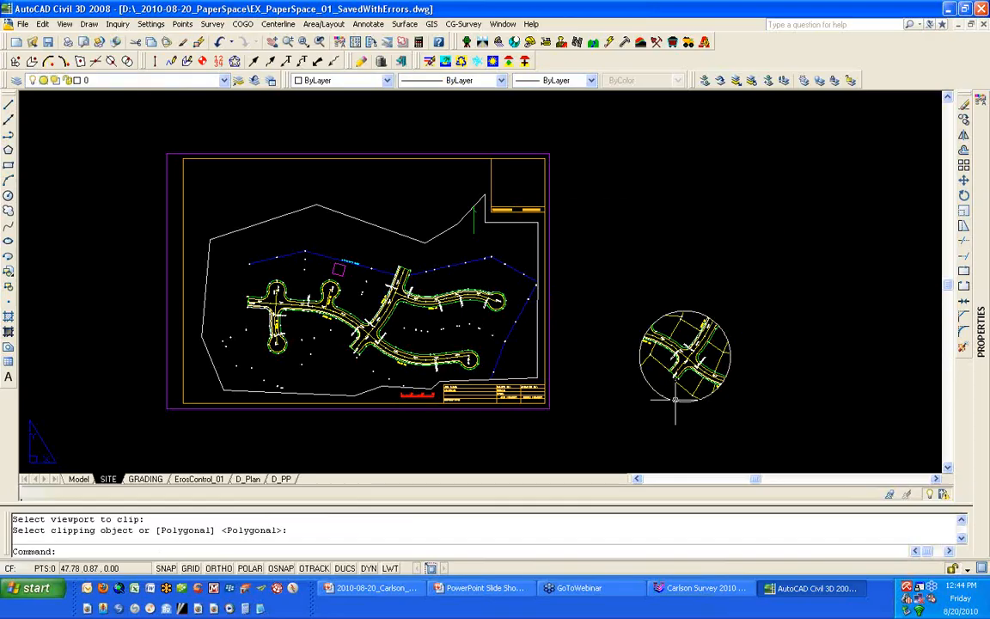
- Select the circular clipped viewport and filter its properties to show only the Viewport object
left_click(675, 400)
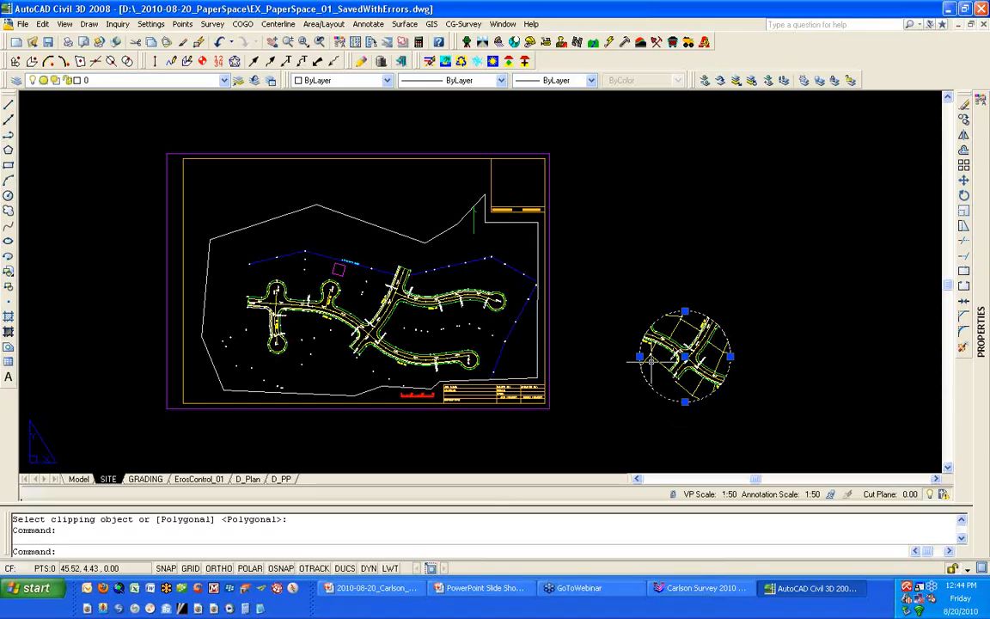
mouse_move(983, 275)
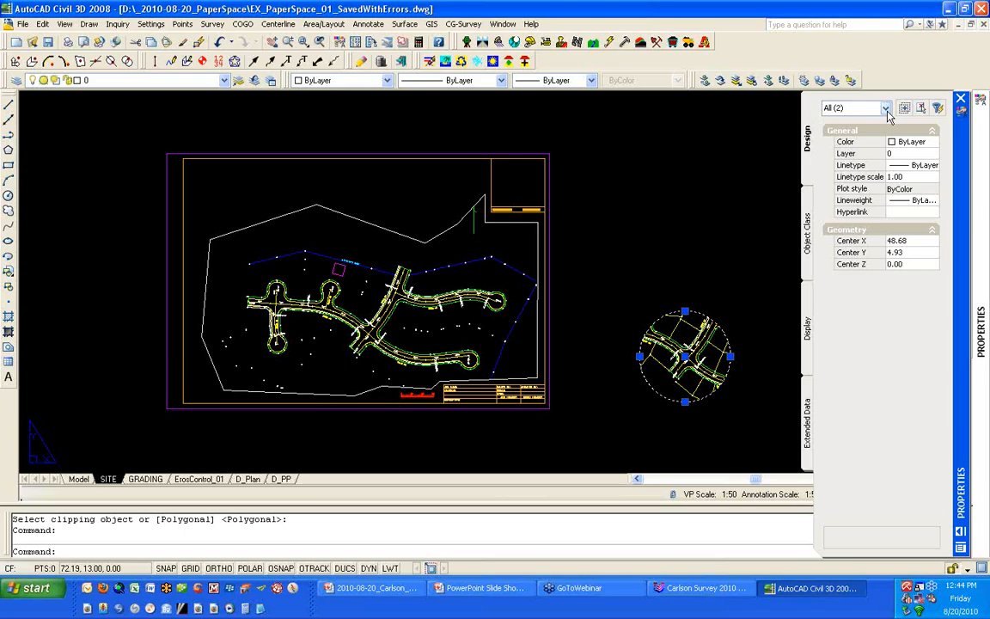
left_click(887, 110)
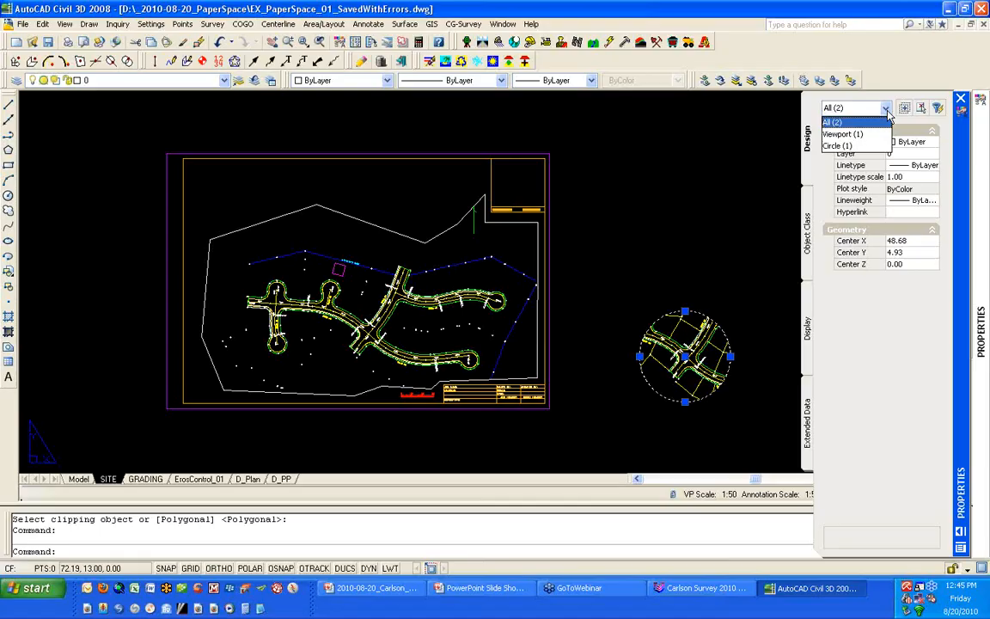
left_click(886, 109)
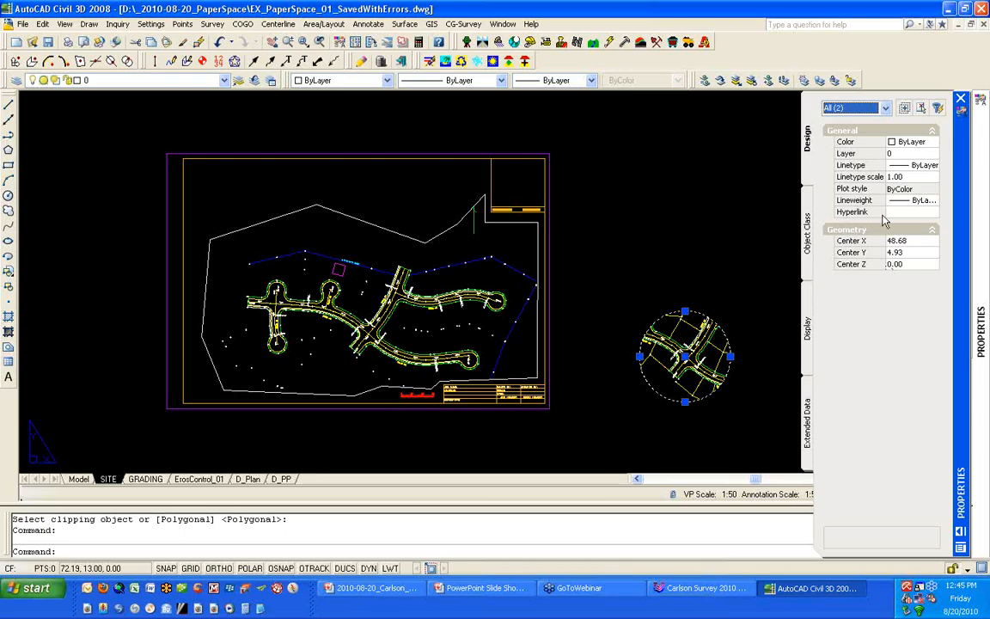
left_click(885, 109)
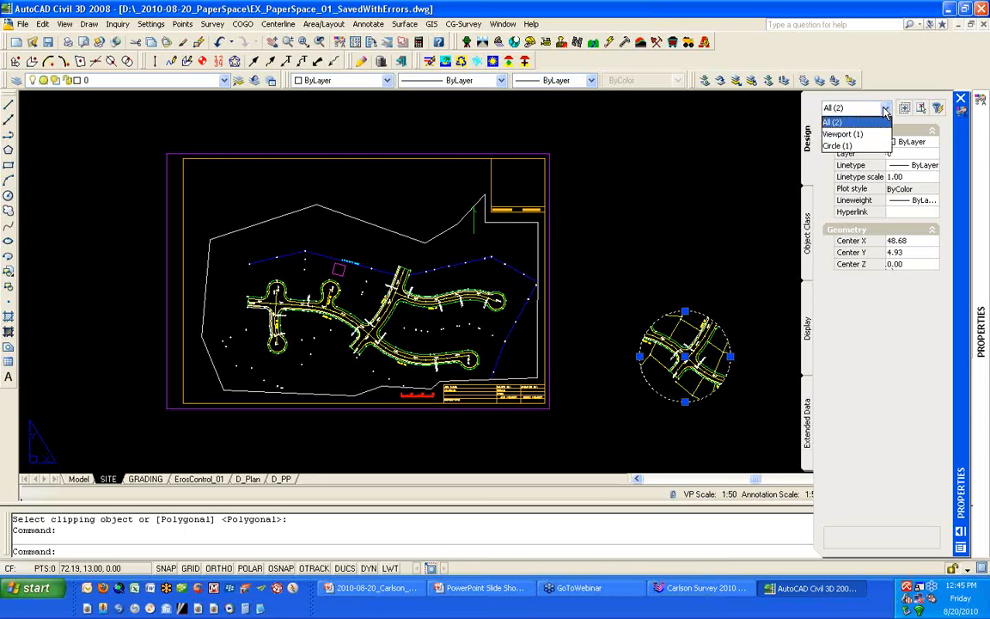
left_click(843, 134)
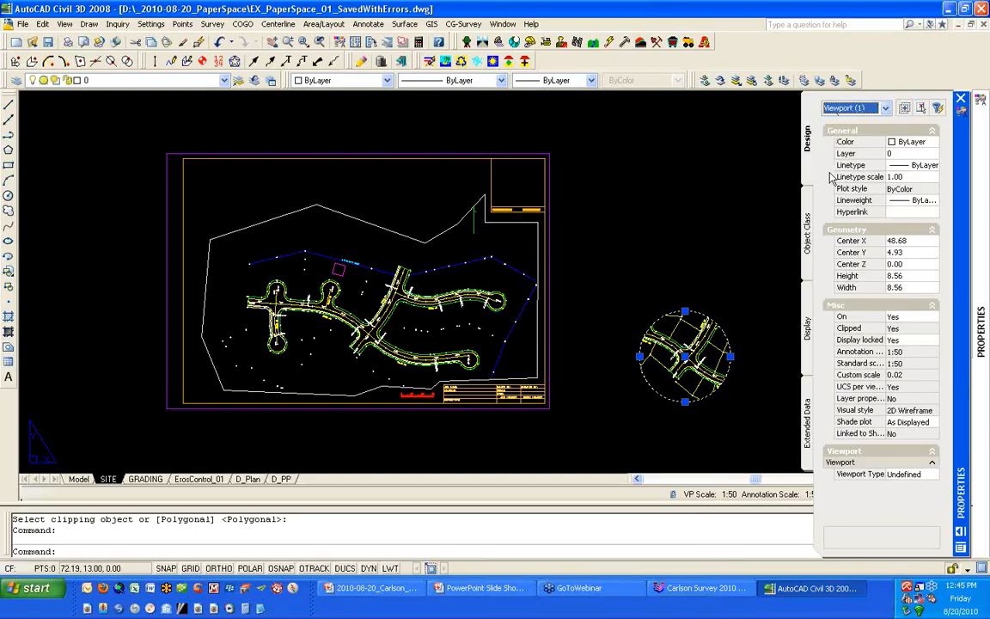
- Unlock the circular viewport's display, set its annotation scale to 1:20, and lock the viewport again
left_click(926, 343)
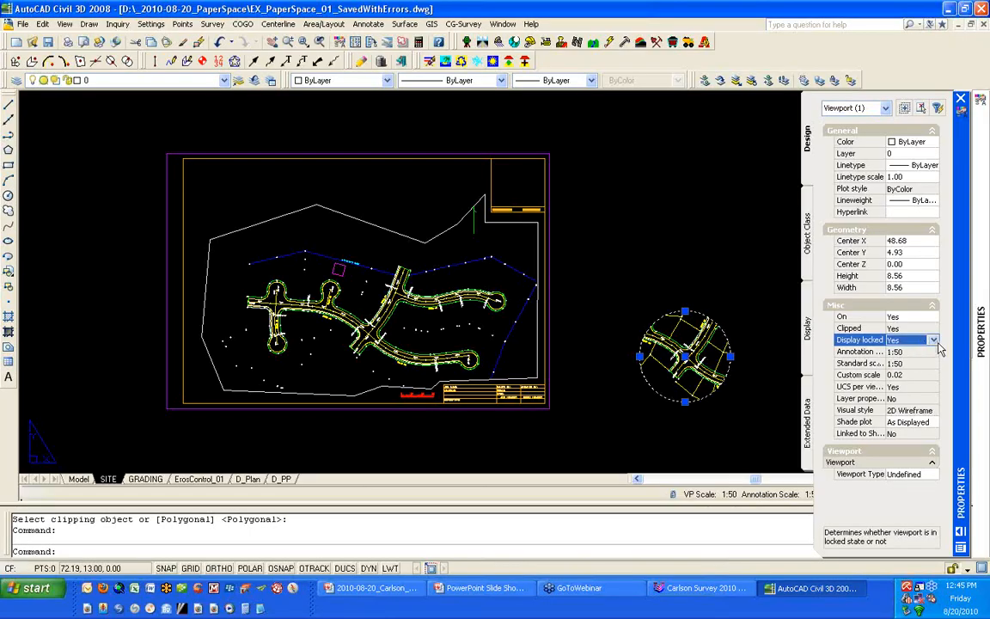
left_click(934, 341)
left_click(911, 362)
left_click(913, 353)
left_click(935, 355)
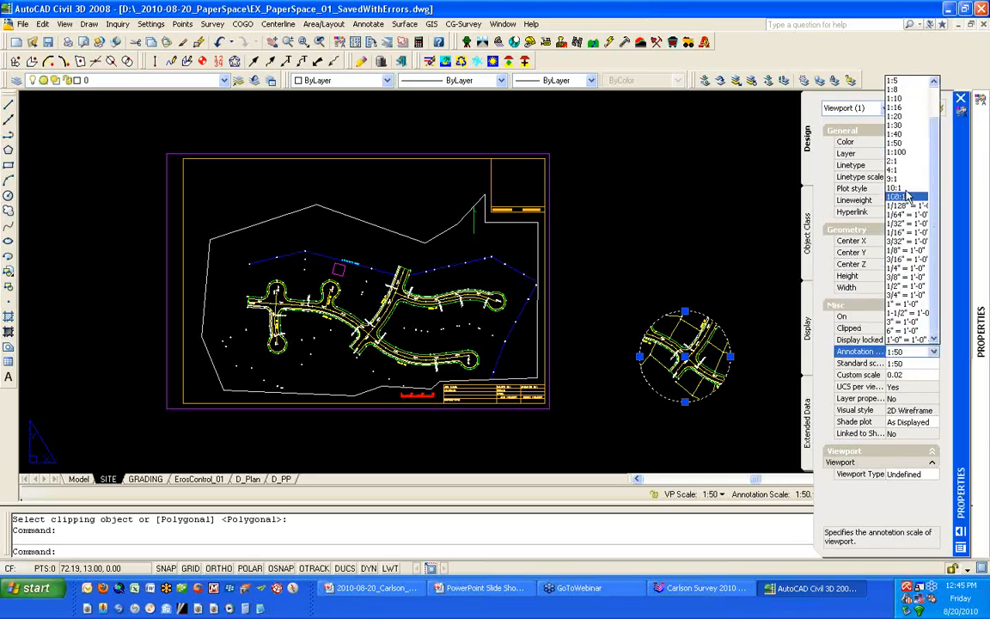
left_click(902, 117)
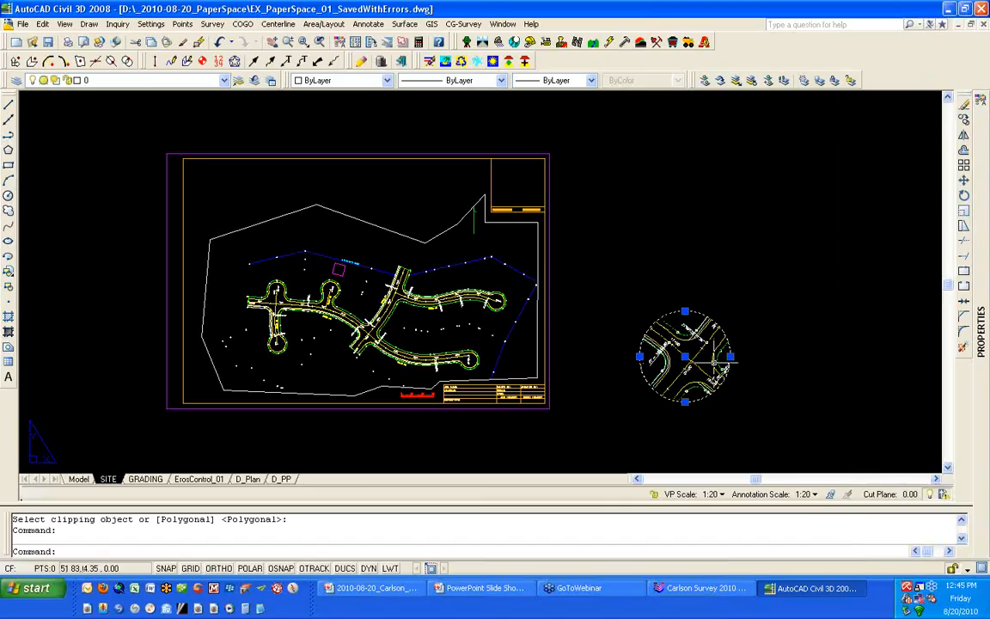
left_click(655, 495)
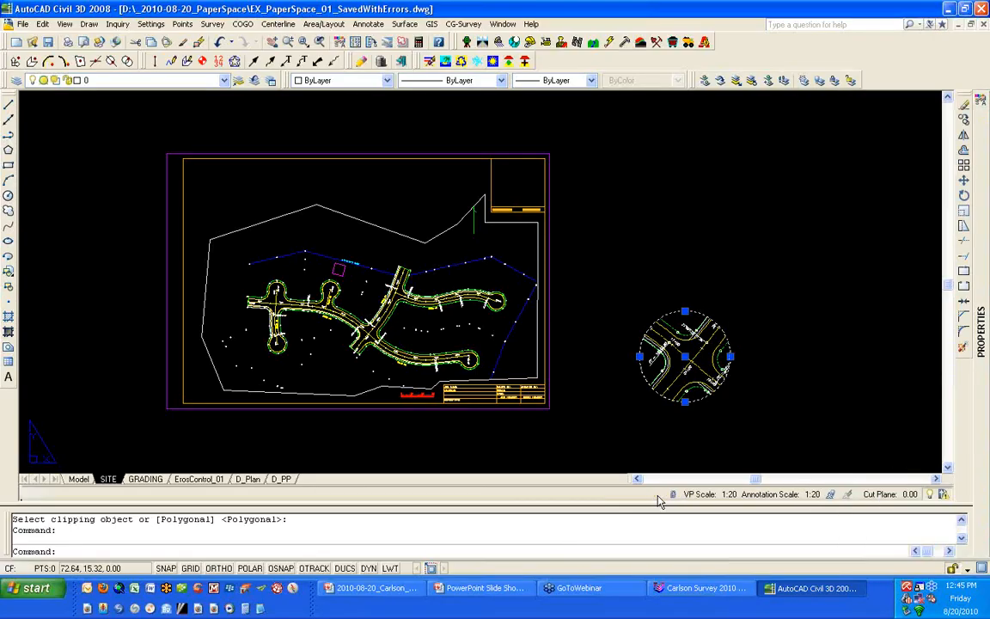
- Enlarge the circular viewport's boundary in two stretches so more of the road intersection is included
left_click(730, 356)
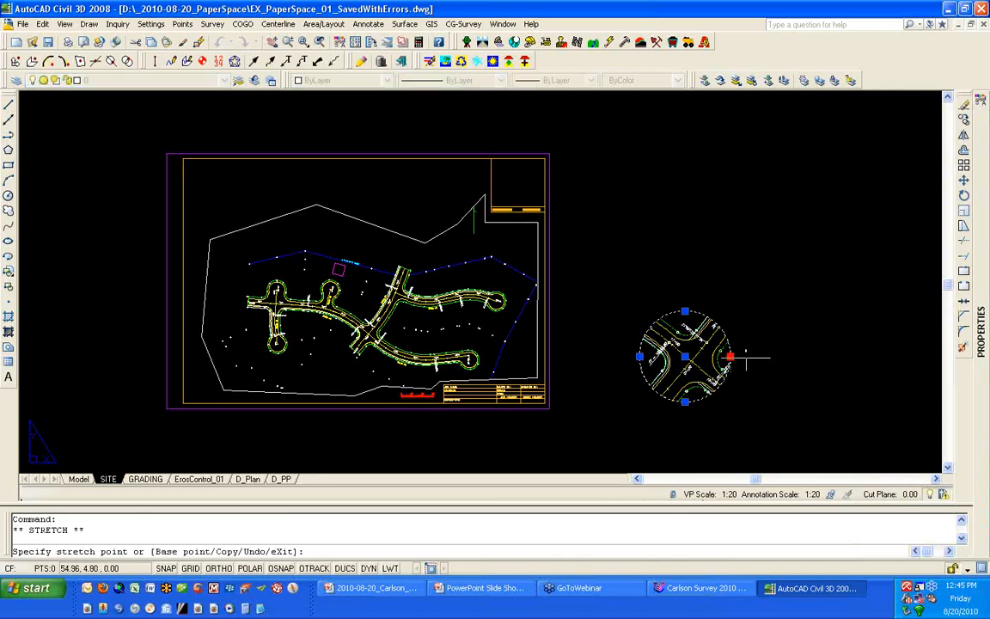
left_click(740, 393)
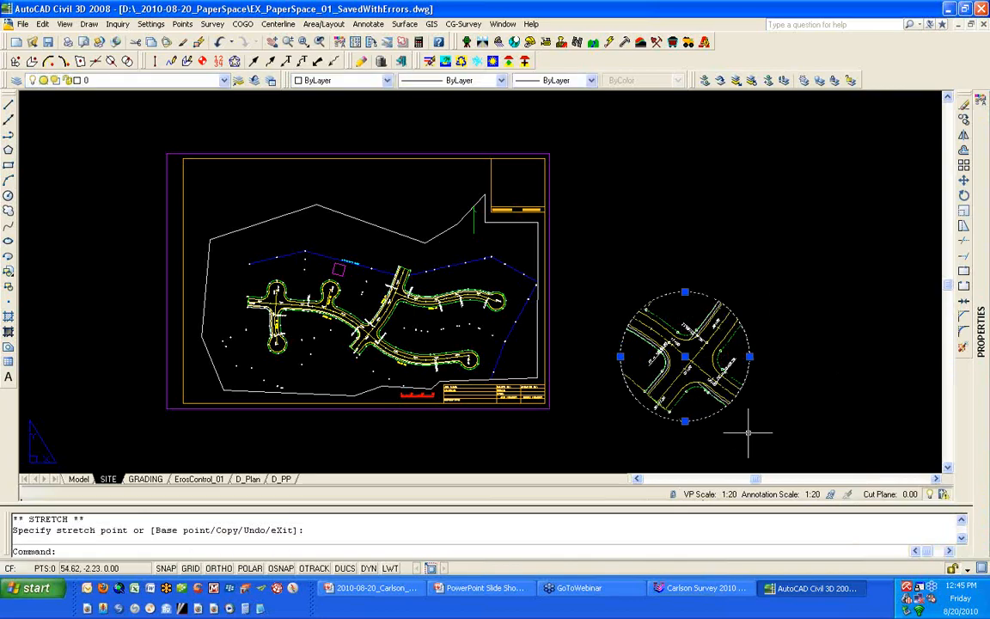
left_click(749, 356)
left_click(764, 367)
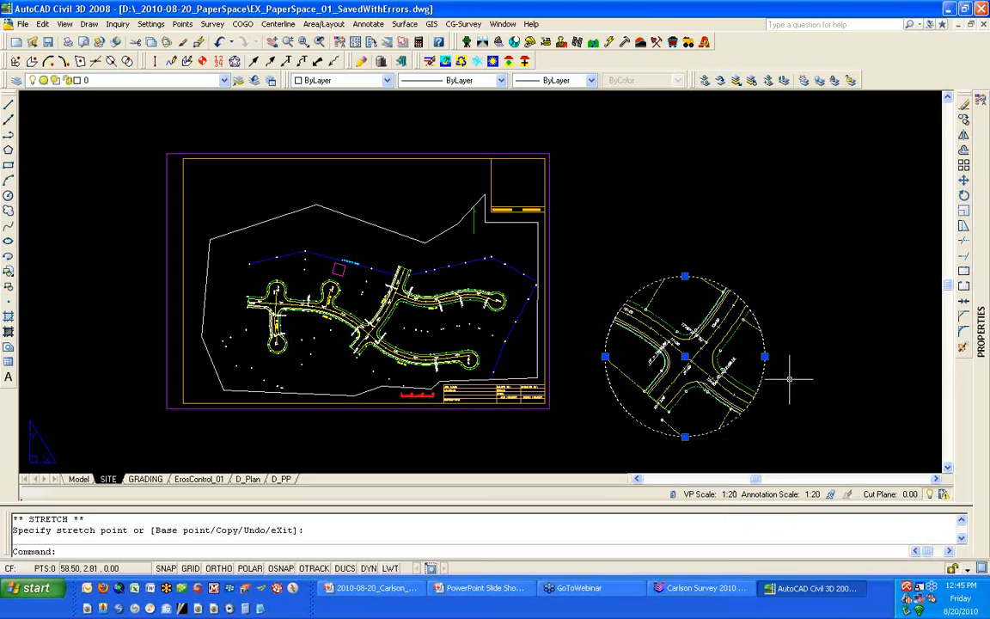
key("Escape")
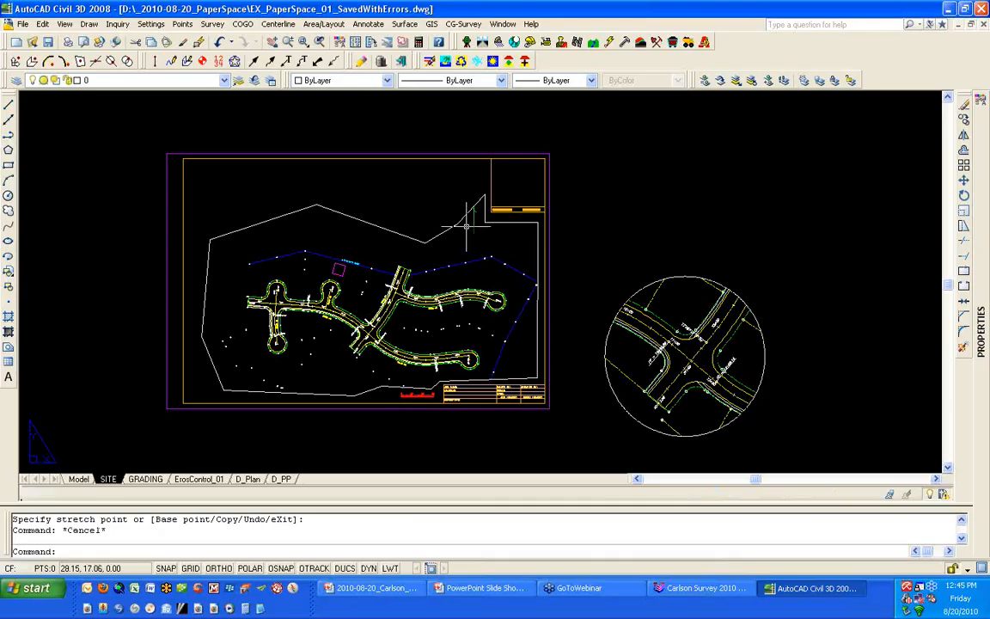
- Erase the irregularly clipped site viewport, and undo the erasure
left_click(456, 224)
type("E")
key("Return")
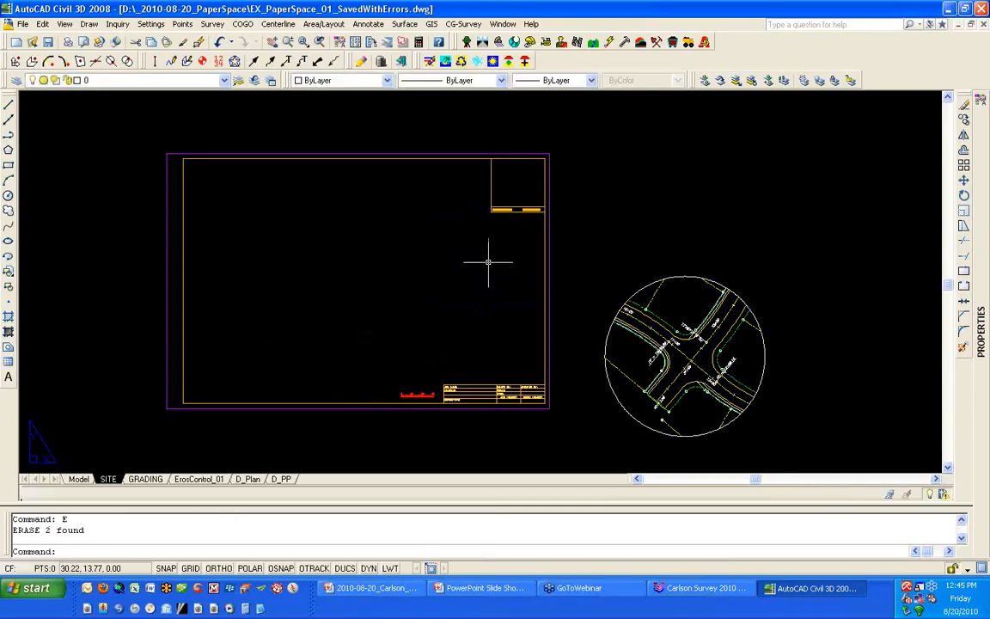
type("U")
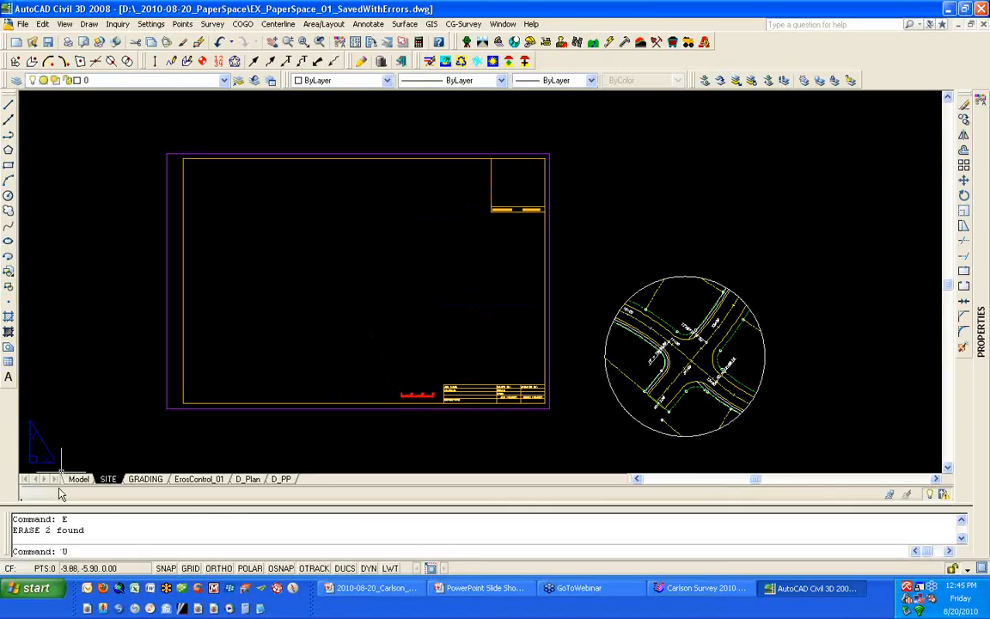
key("Return")
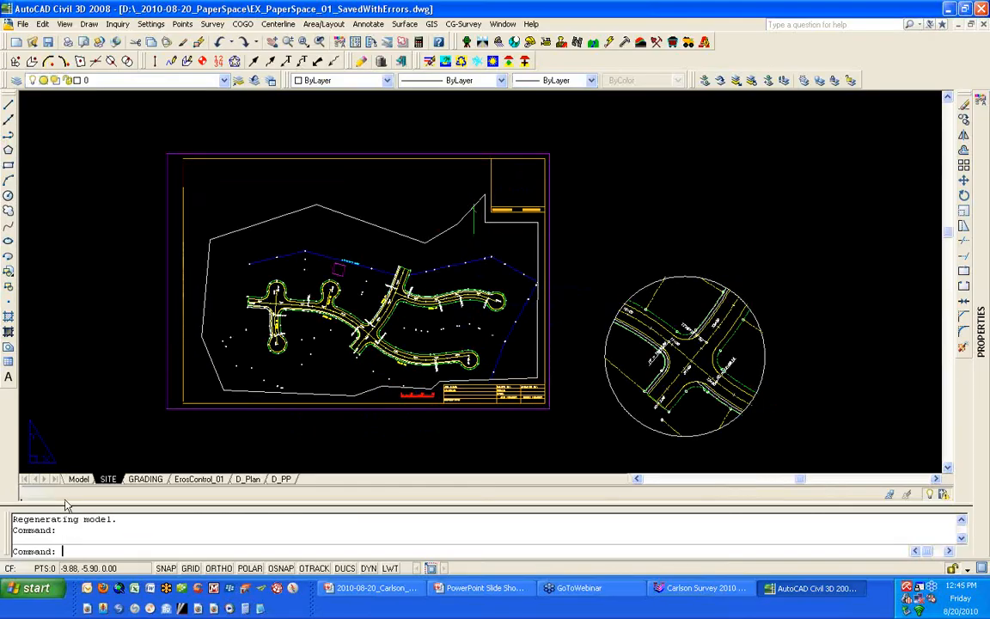
type("V")
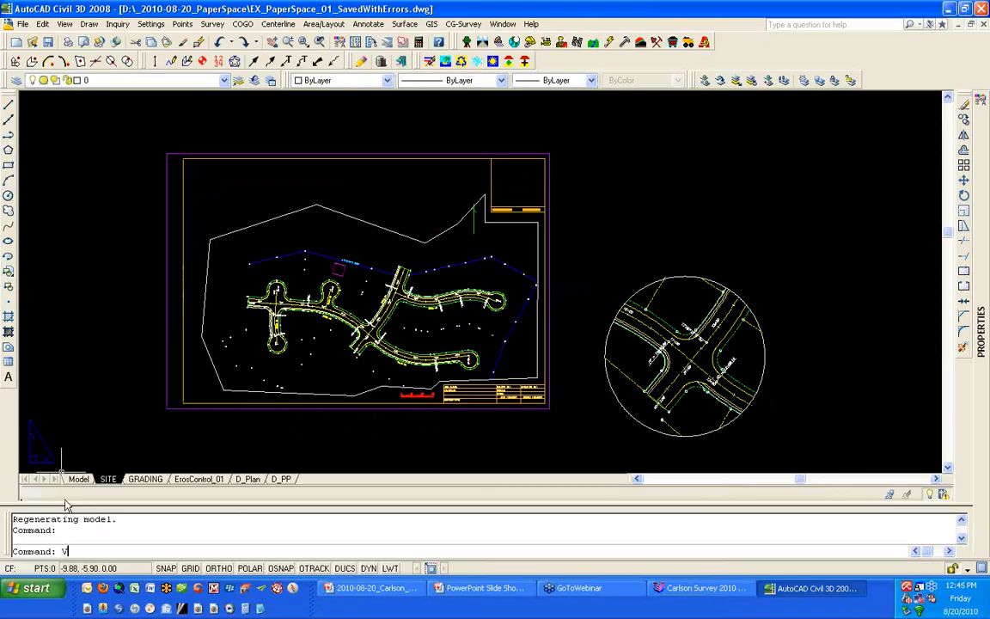
type("PCLIP")
key("Return")
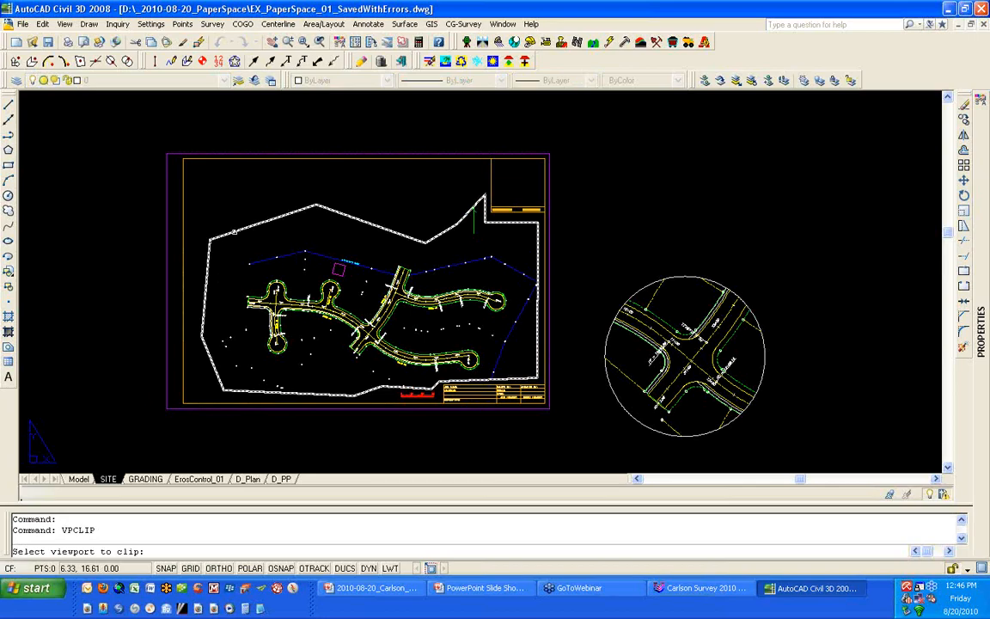
left_click(234, 233)
key("Return")
key("Escape")
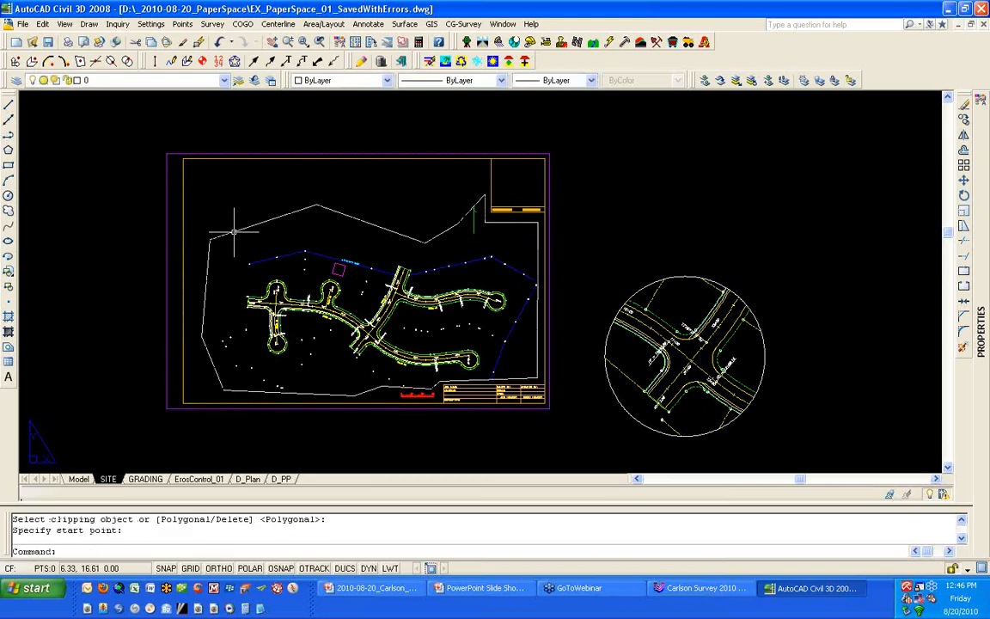
- Remove the irregular clipping boundary from the main site viewport with VPCLIP's Delete option
key("Return")
left_click(234, 232)
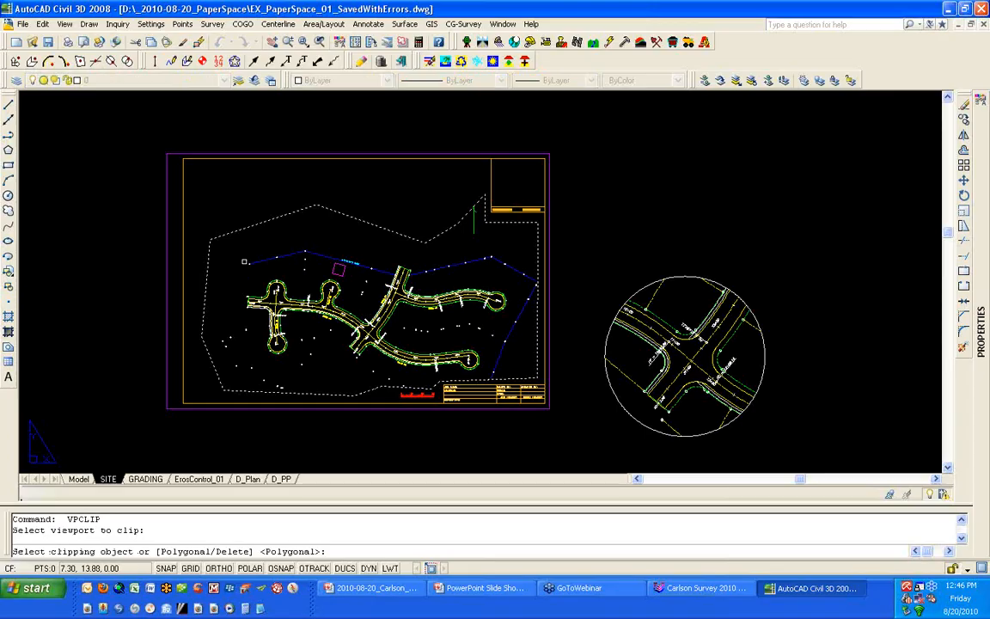
type("D")
key("Return")
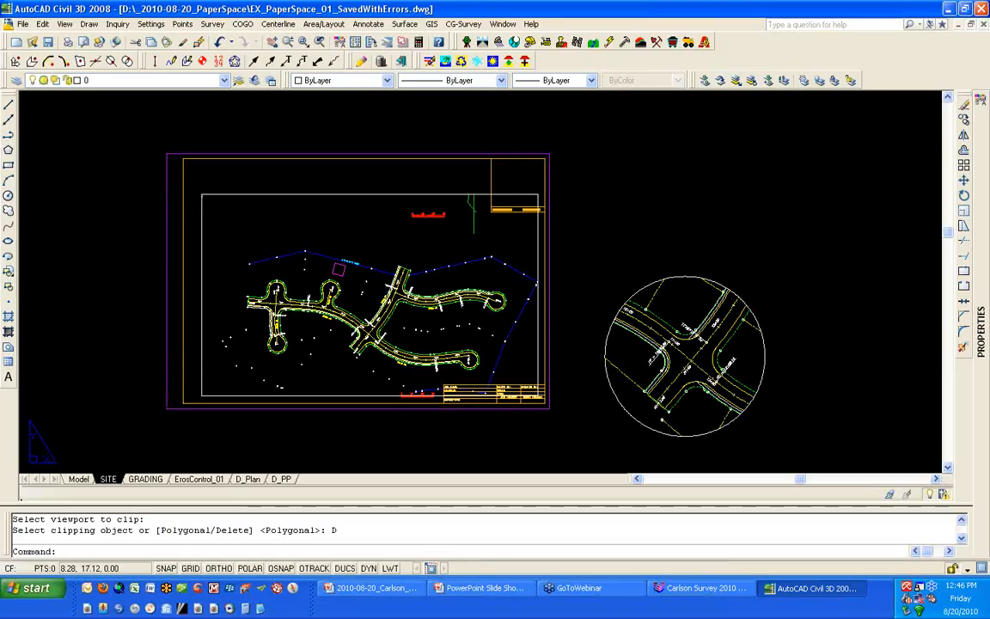
- Thaw the lot line layer inside the main site viewport only, and return to paper space
double_click(232, 226)
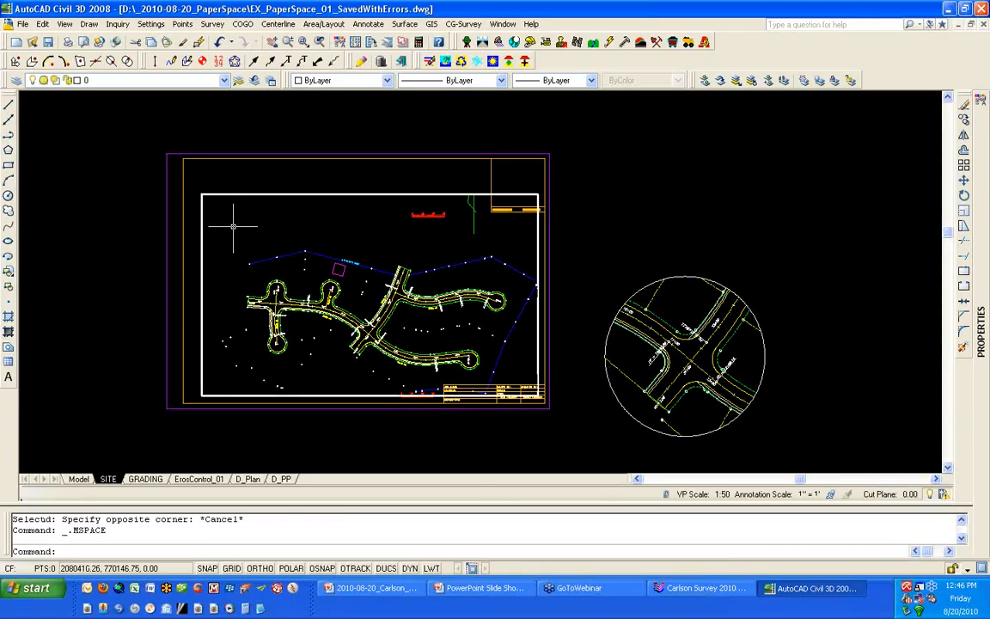
left_click(206, 80)
left_click(57, 160)
left_click(305, 240)
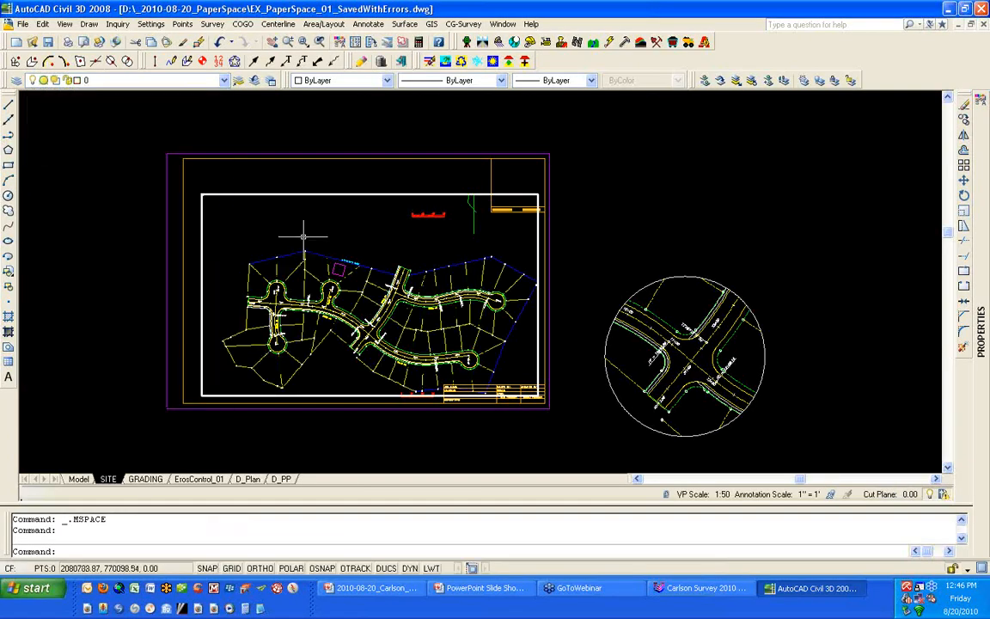
double_click(279, 187)
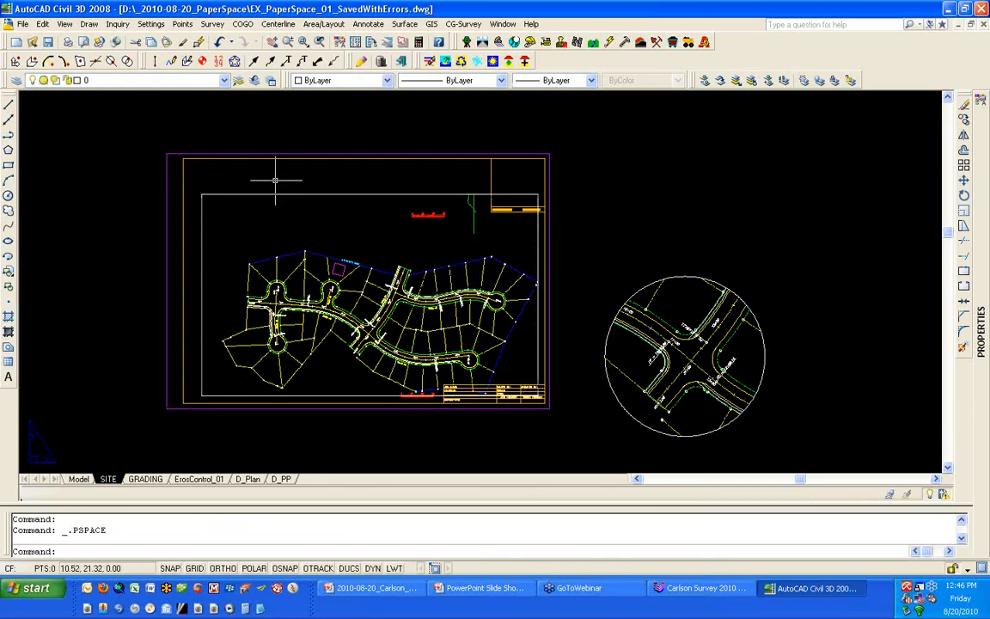
- Twist the model space view with the Line, Polyline or Text option so the southeastern boundary line is horizontal
left_click(78, 479)
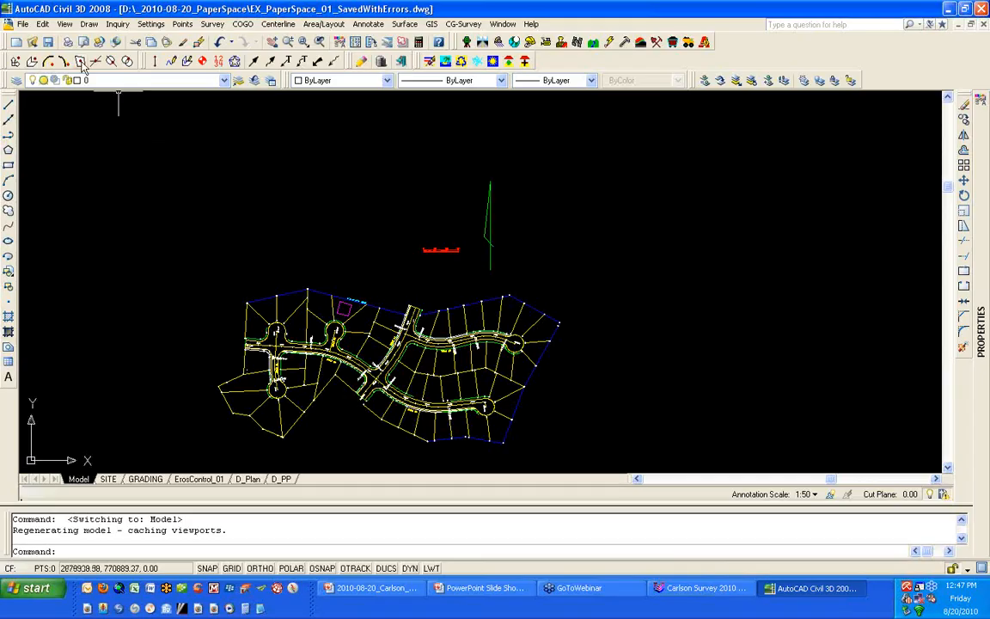
left_click(64, 24)
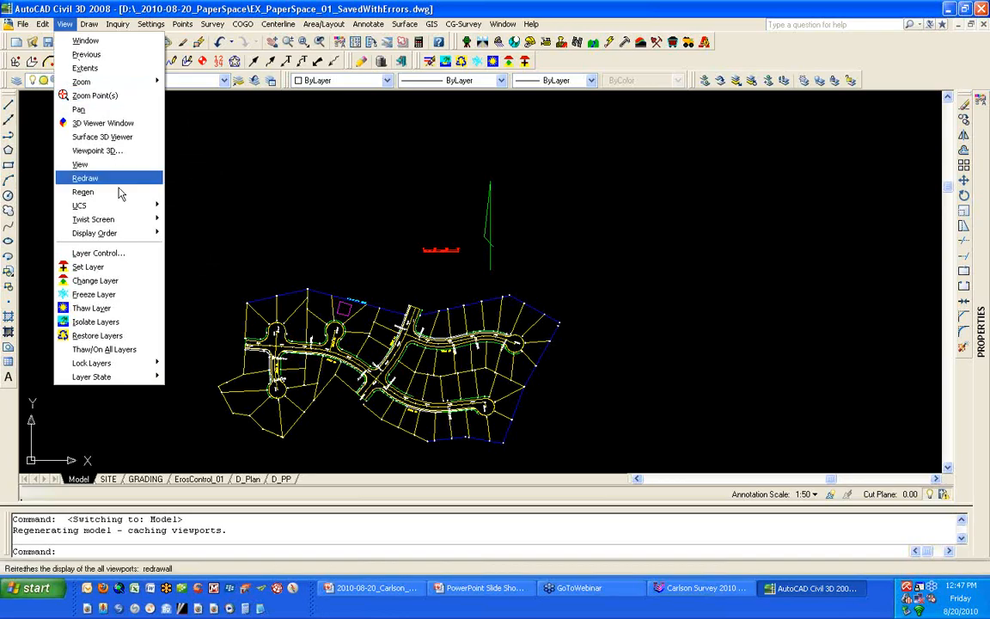
mouse_move(120, 221)
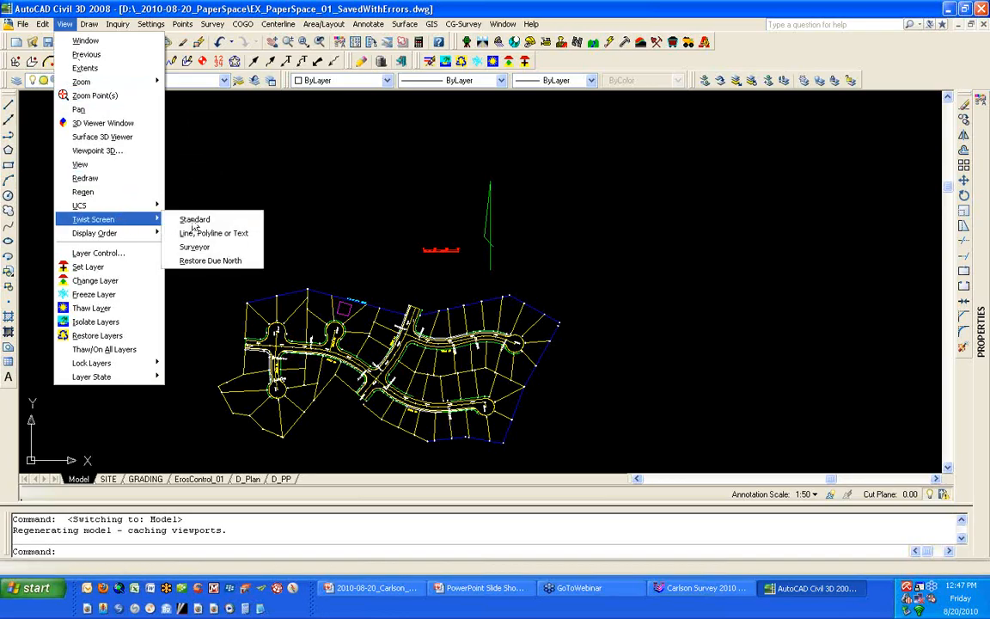
left_click(255, 235)
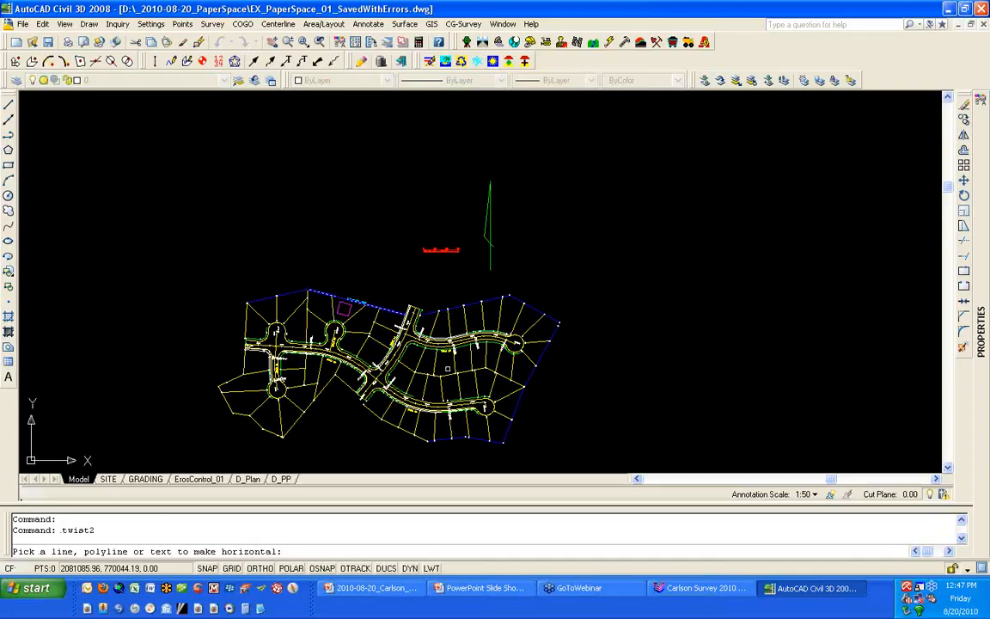
left_click(520, 399)
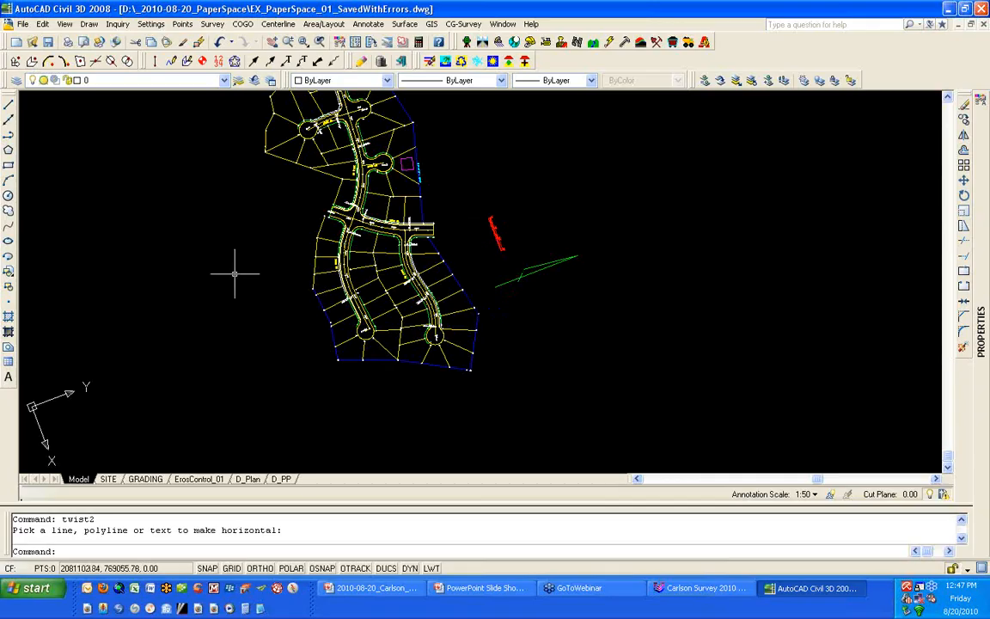
- Create a rectangular viewport with MV on the SITE layout, beside the sheet and above the circular viewport
left_click(109, 480)
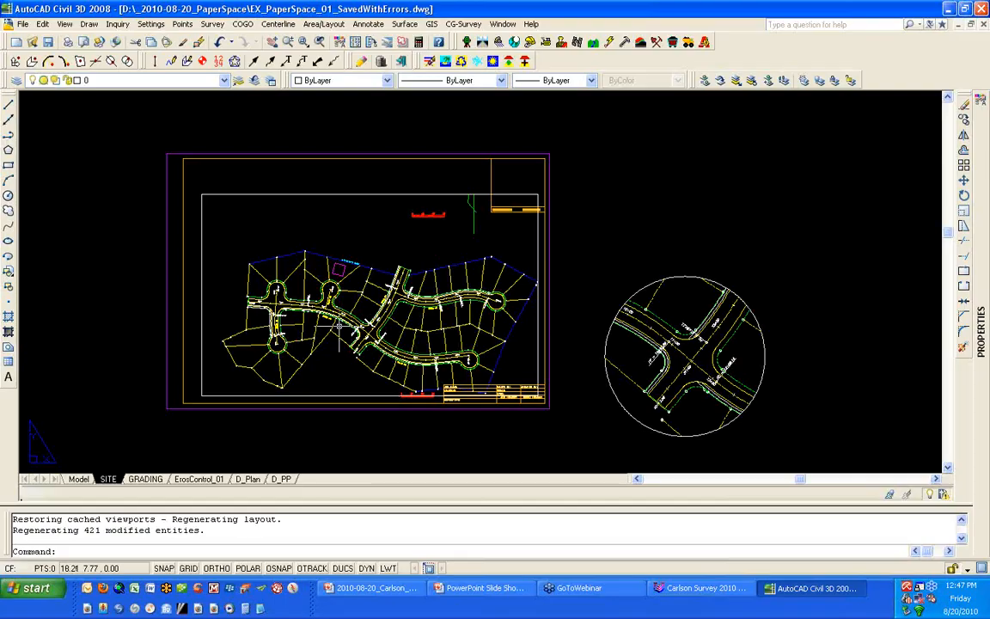
type("MV")
key("Return")
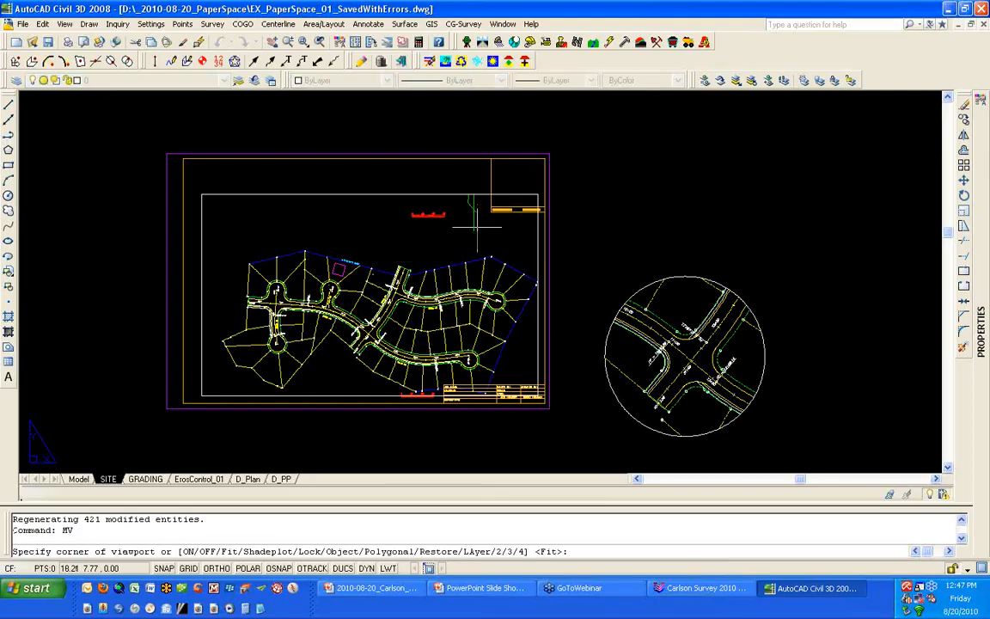
left_click(567, 278)
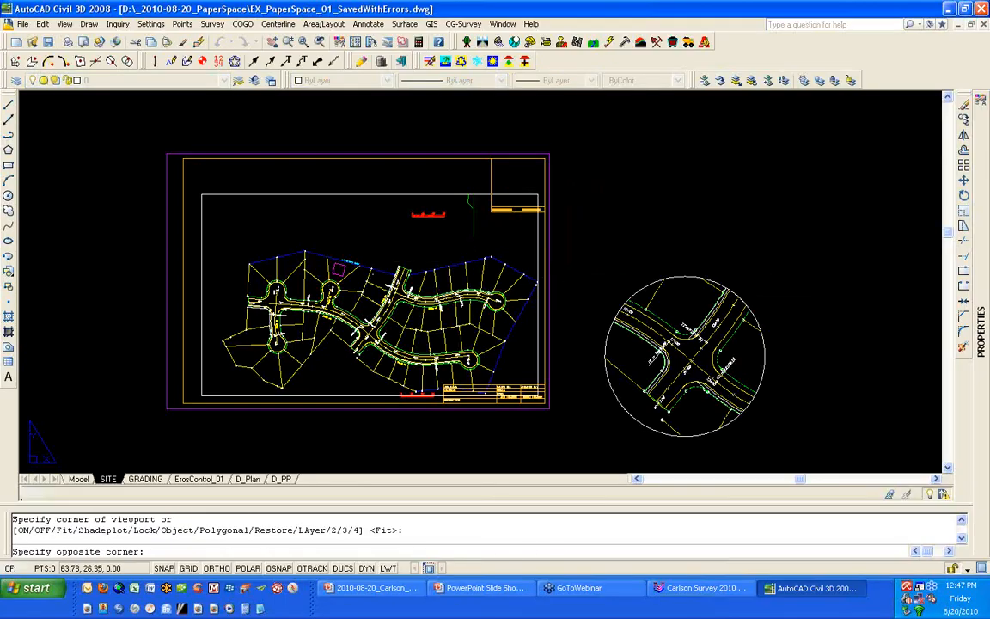
left_click(846, 107)
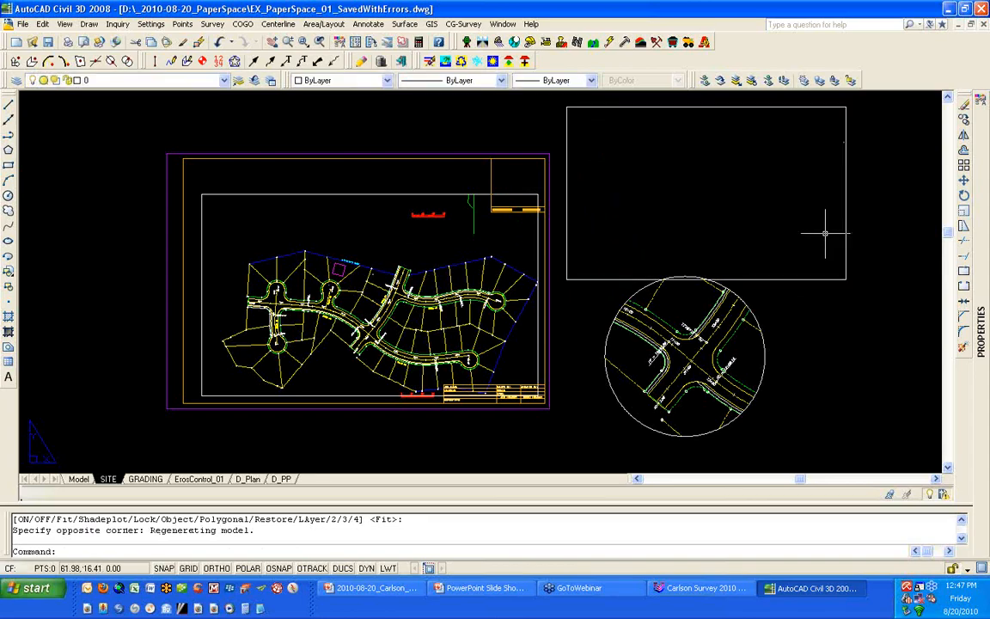
- Twist the view inside the new rectangular viewport so the southeastern boundary line is horizontal, and return to paper space
left_click(779, 214)
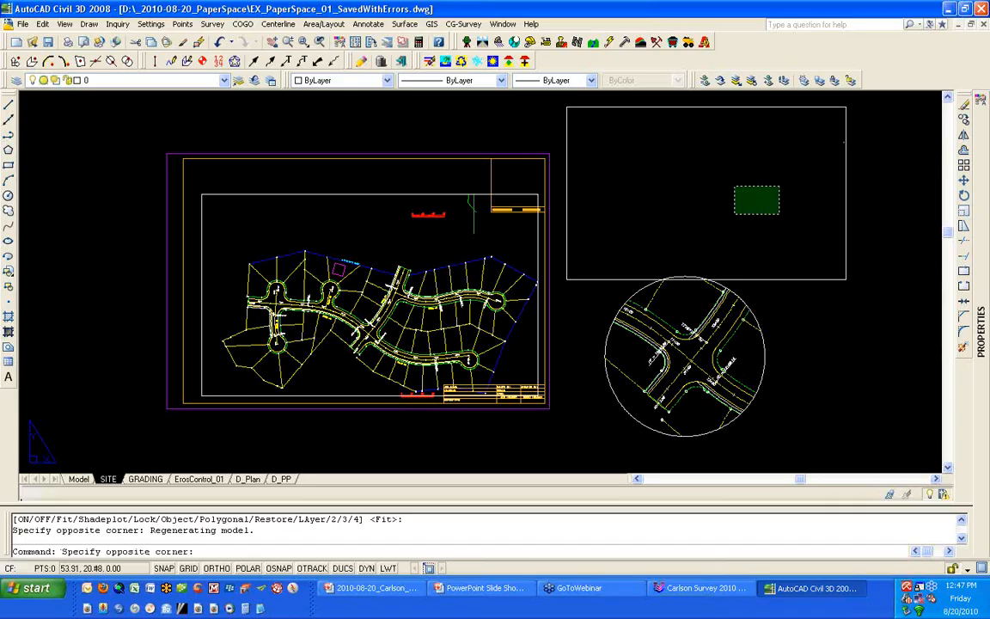
double_click(699, 129)
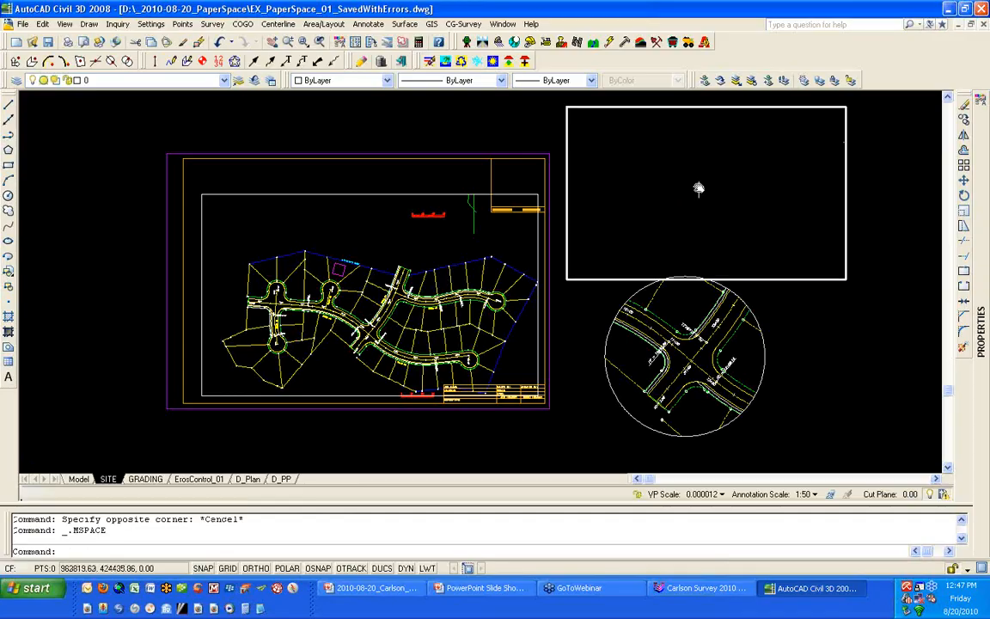
middle_click(698, 186)
middle_click(698, 186)
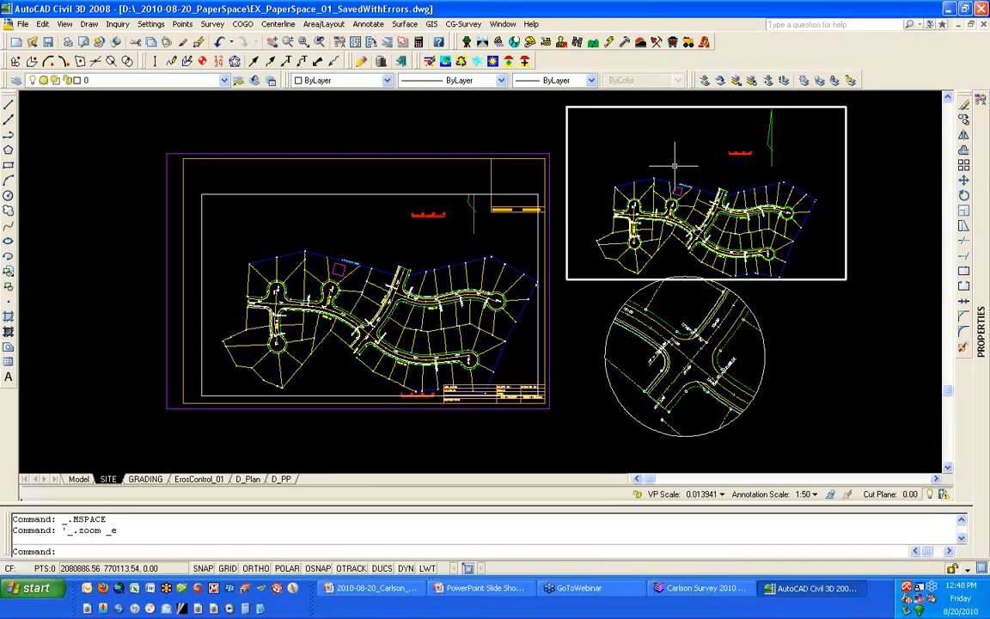
left_click(66, 24)
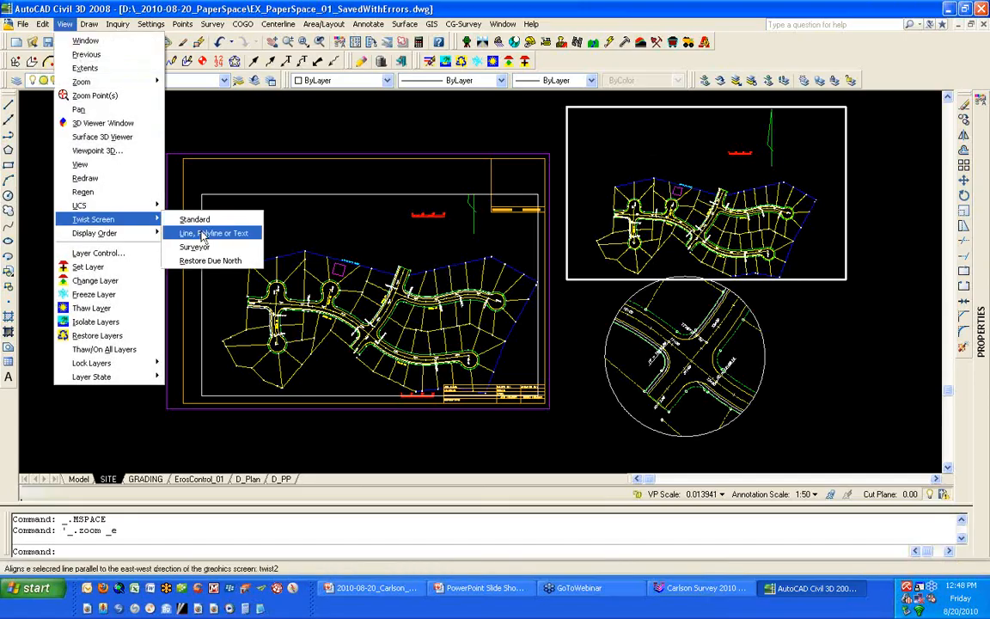
left_click(203, 238)
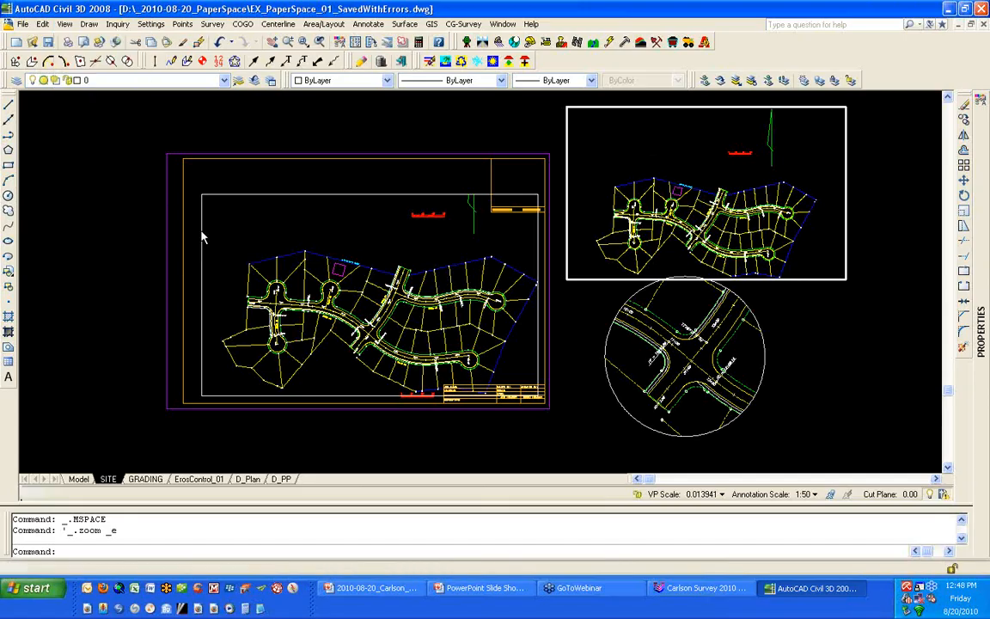
left_click(791, 253)
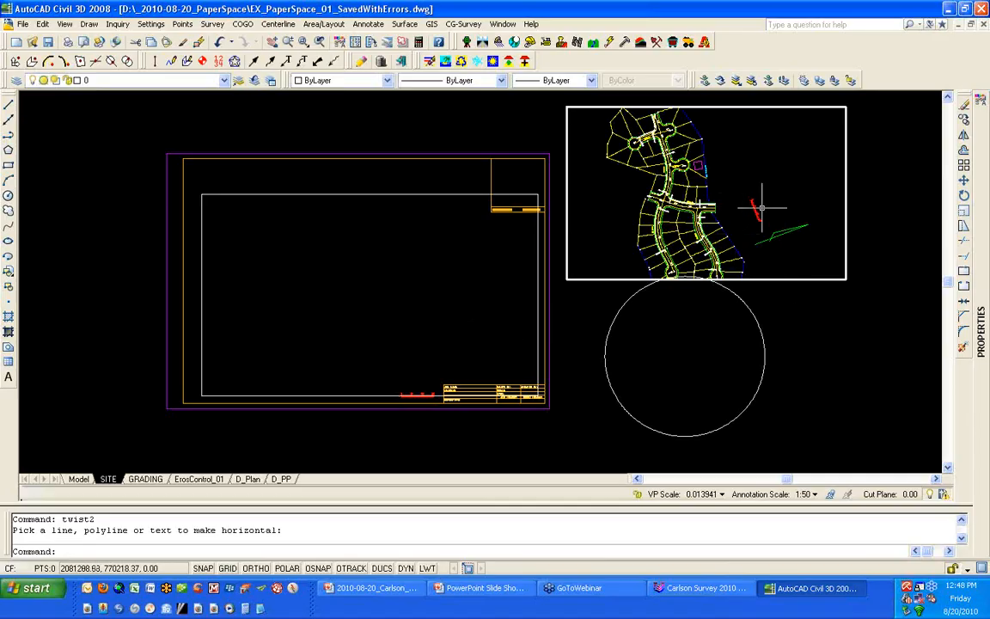
double_click(800, 337)
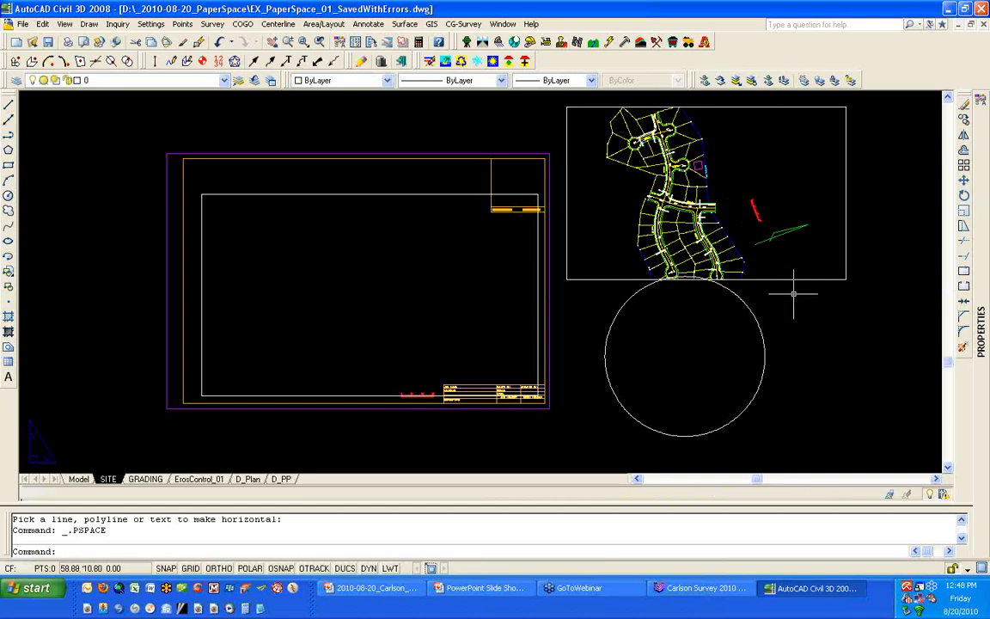
- Set the scale of the new rectangular viewport above the circular viewport to 1:50 and deselect it
left_click(721, 250)
left_click(696, 289)
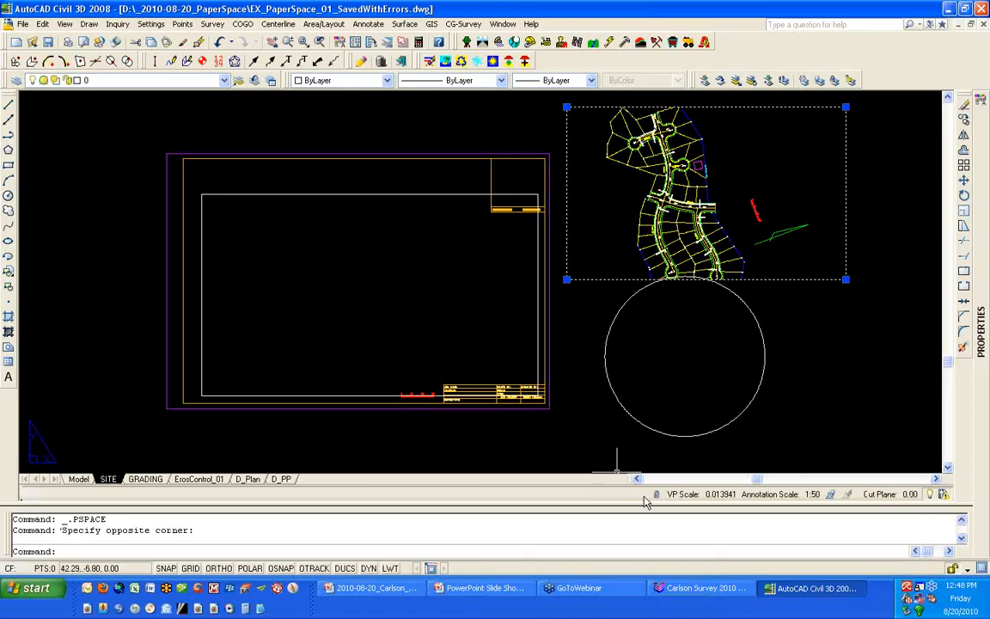
left_click(721, 495)
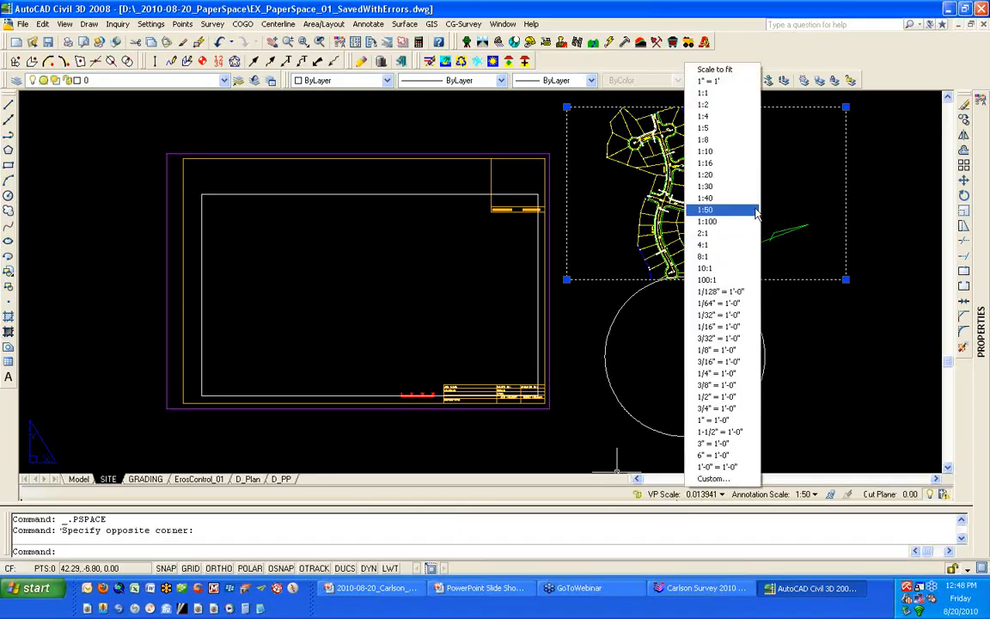
left_click(755, 211)
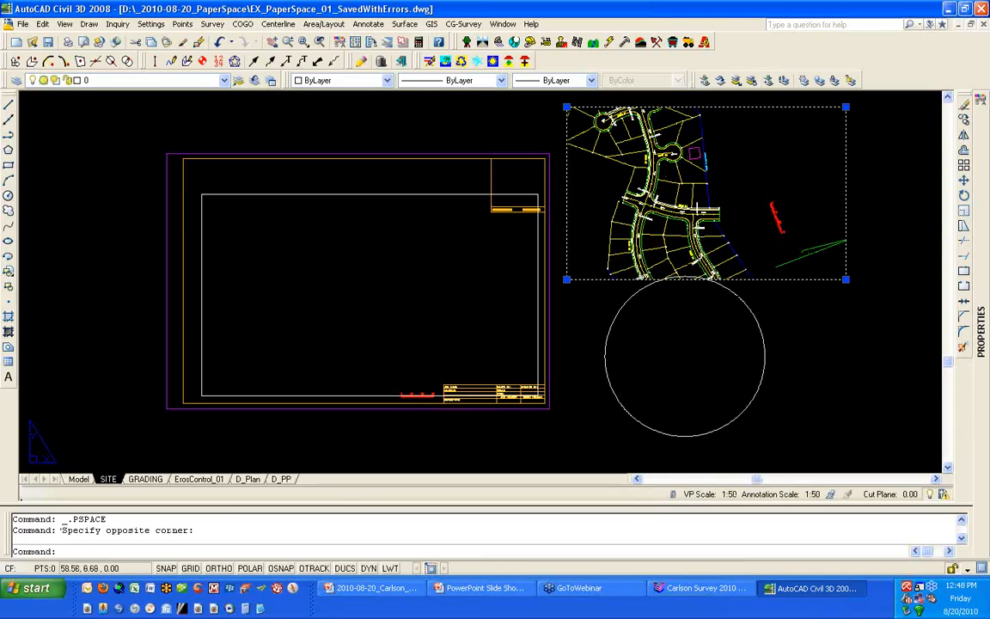
key("Escape")
key("Escape")
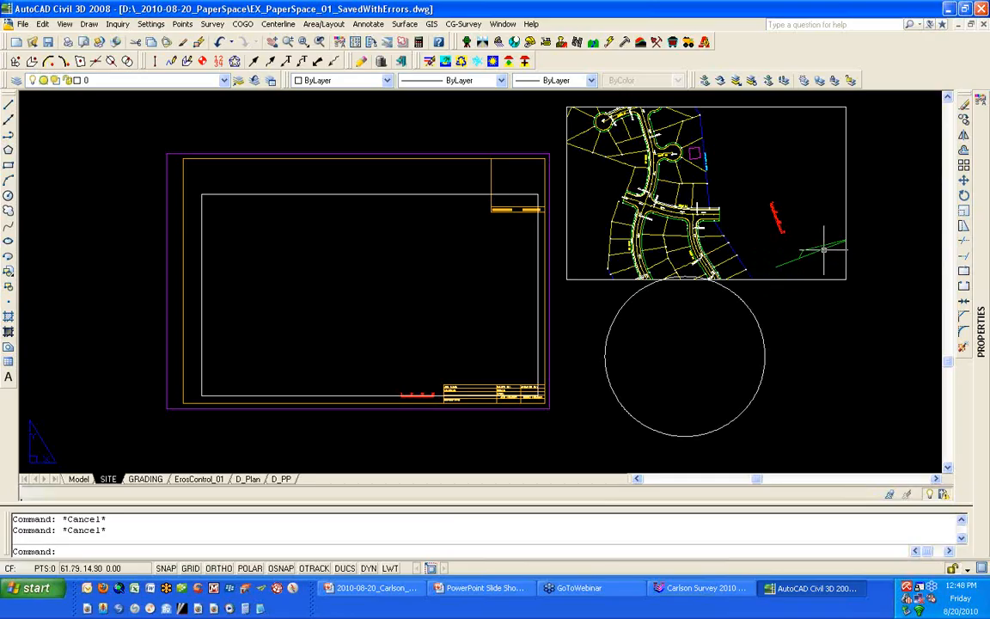
- Copy the green north arrow in model space to a spot just below the original
left_click(78, 480)
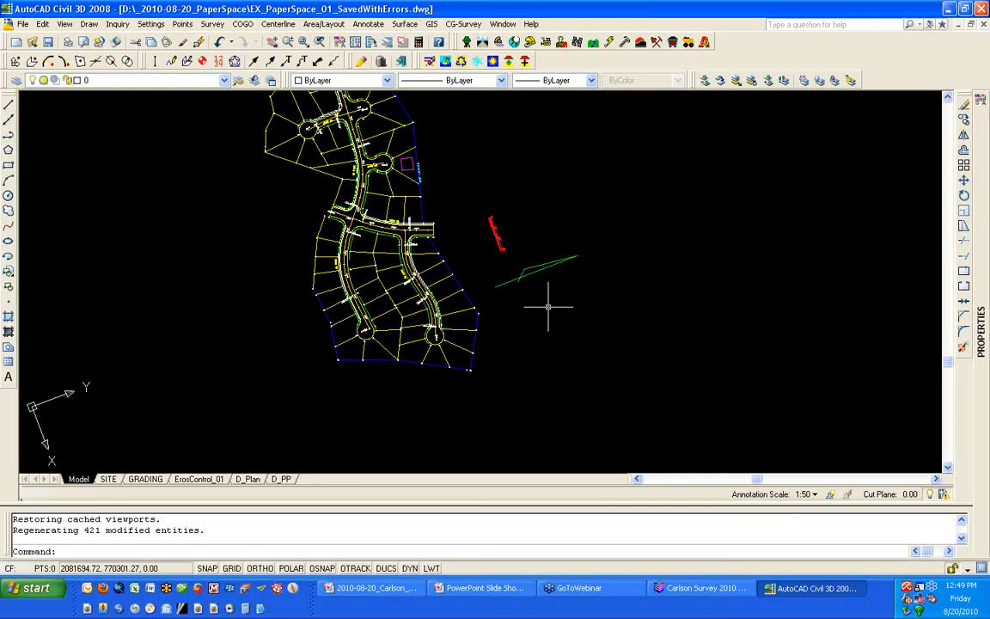
type("C")
key("Return")
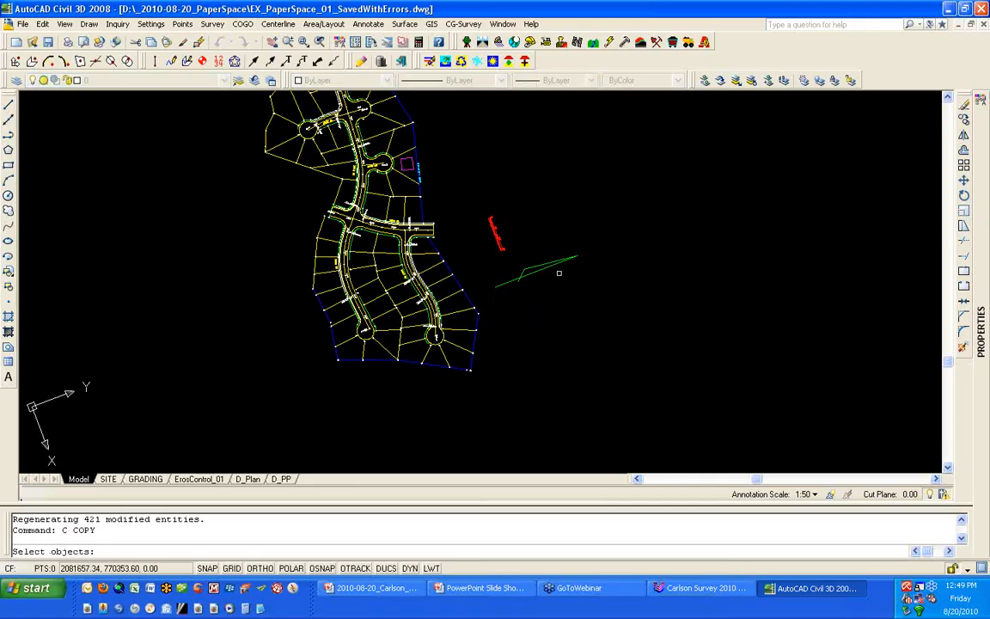
left_click(560, 258)
left_click(538, 284)
key("Return")
left_click(574, 305)
left_click(593, 344)
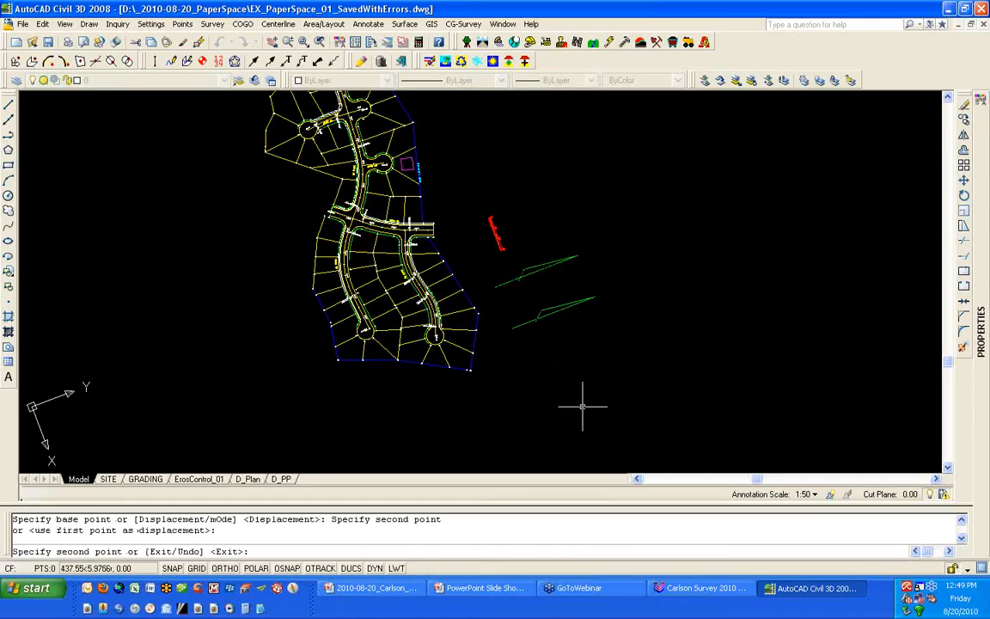
key("Return")
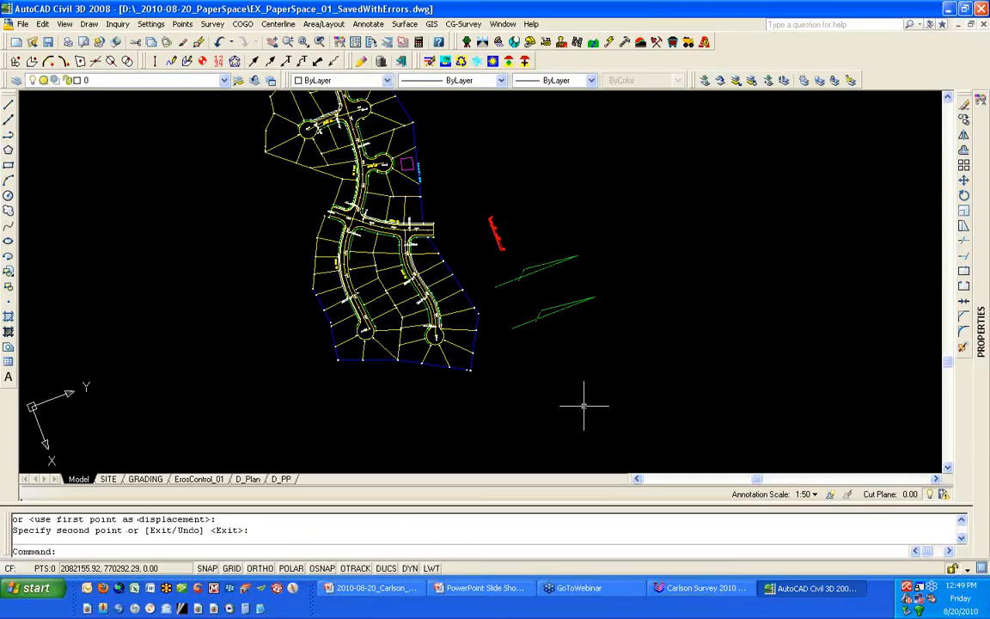
- Transfer the north arrow from model space to paper space with CHSPACE, using the rectangular viewport on the SITE layout as the source
left_click(144, 480)
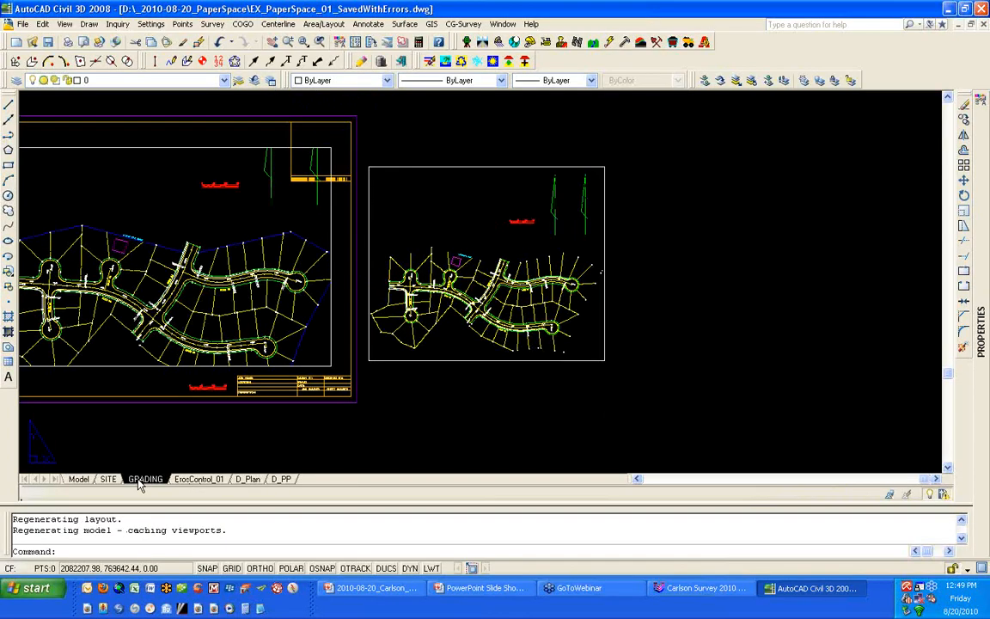
left_click(108, 478)
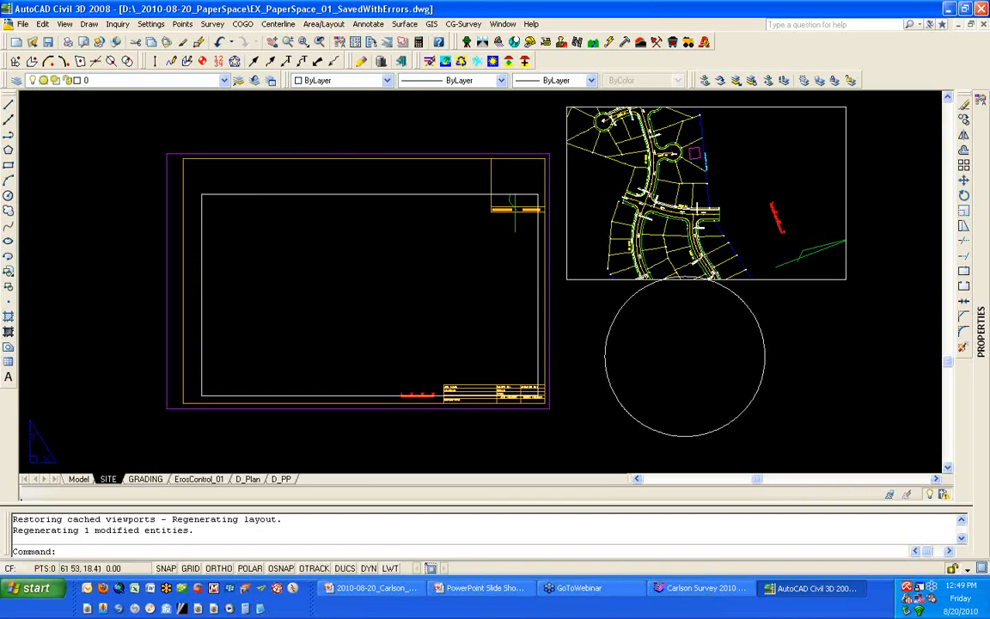
double_click(822, 213)
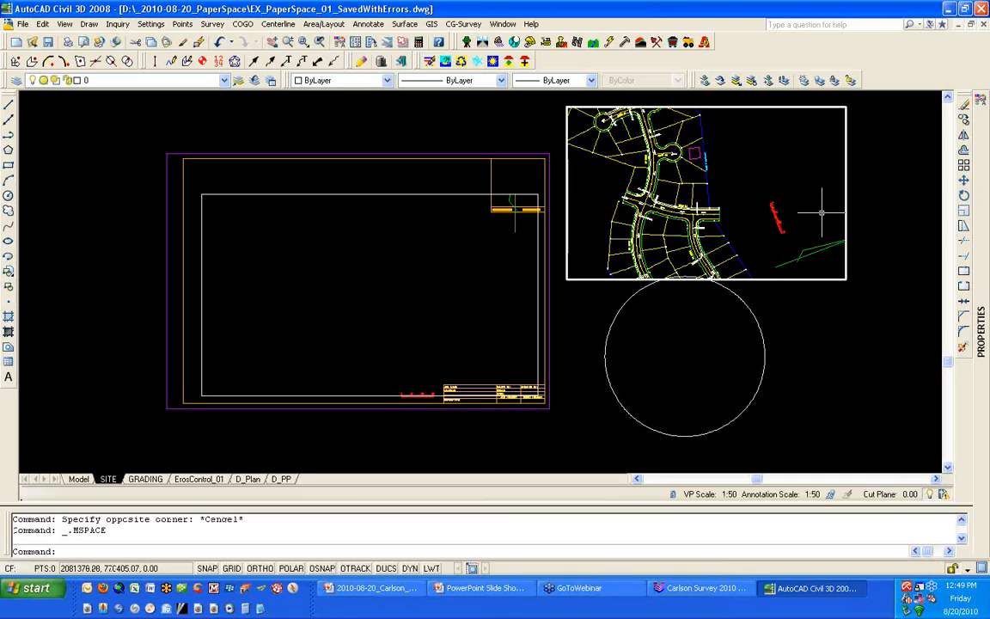
type("CHSPACE")
key("Return")
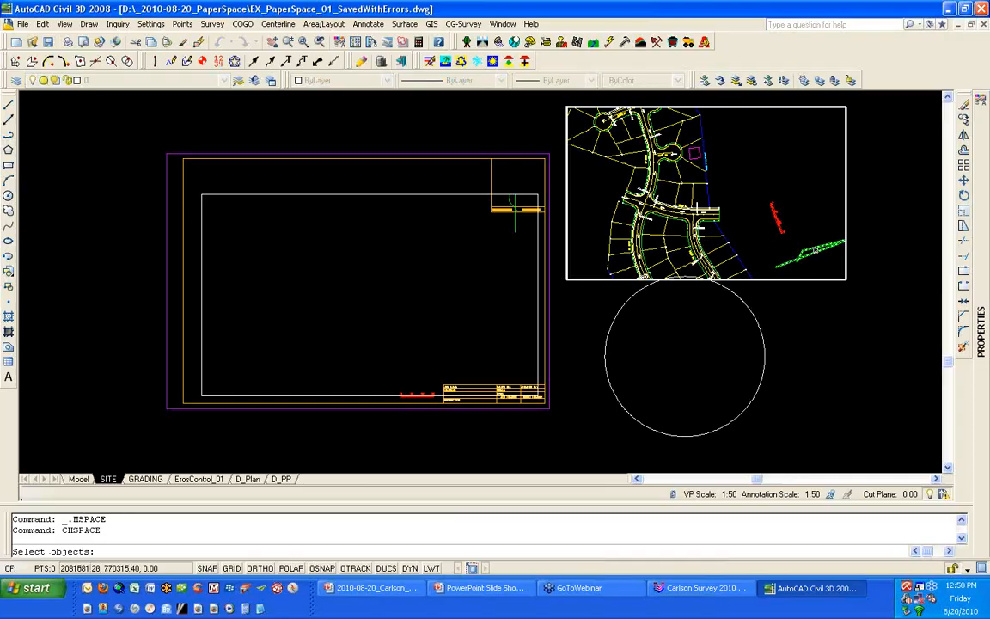
left_click(809, 251)
key("Return")
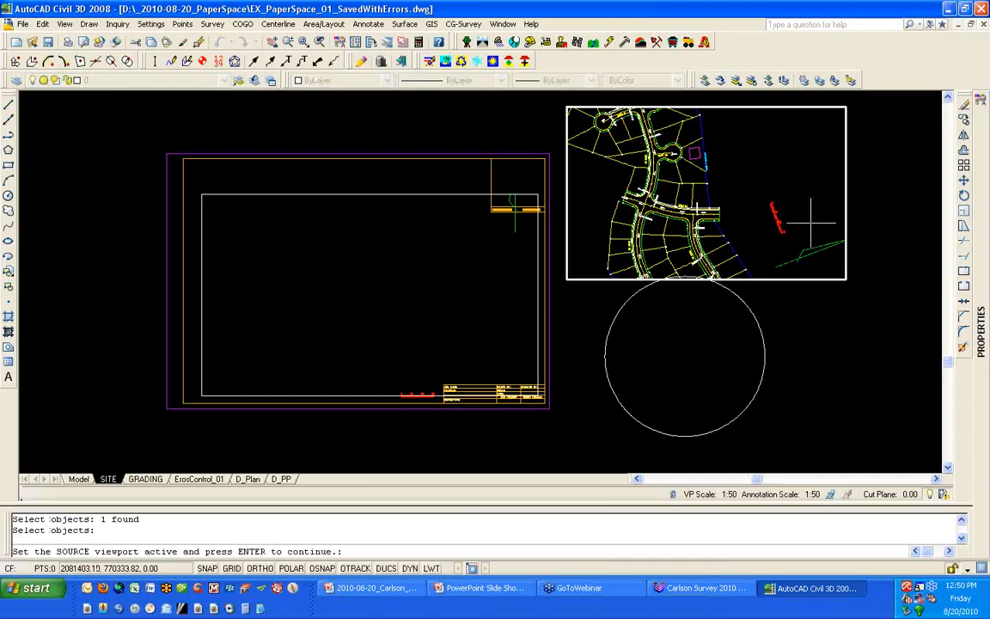
key("Return")
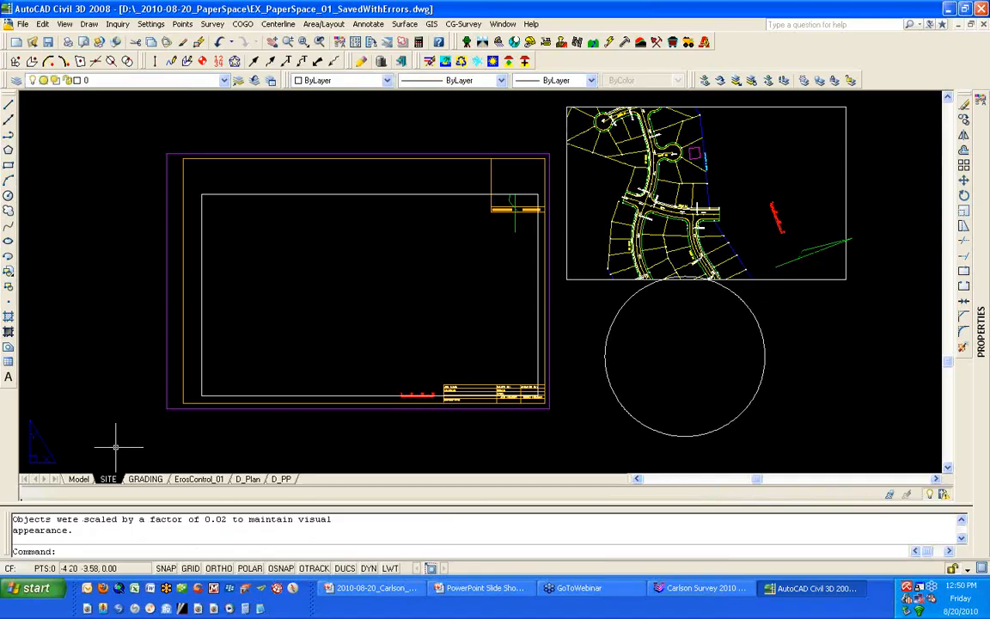
- Move the transferred north arrow onto the SITE sheet, across the main viewport's upper edge beside the title block's upper corner box
left_click(798, 259)
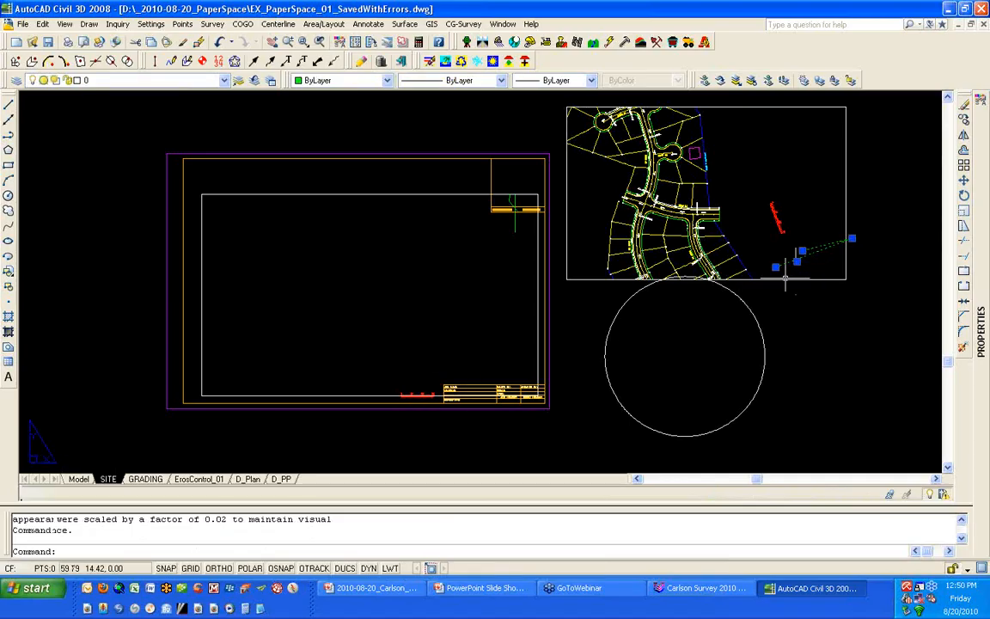
type("m")
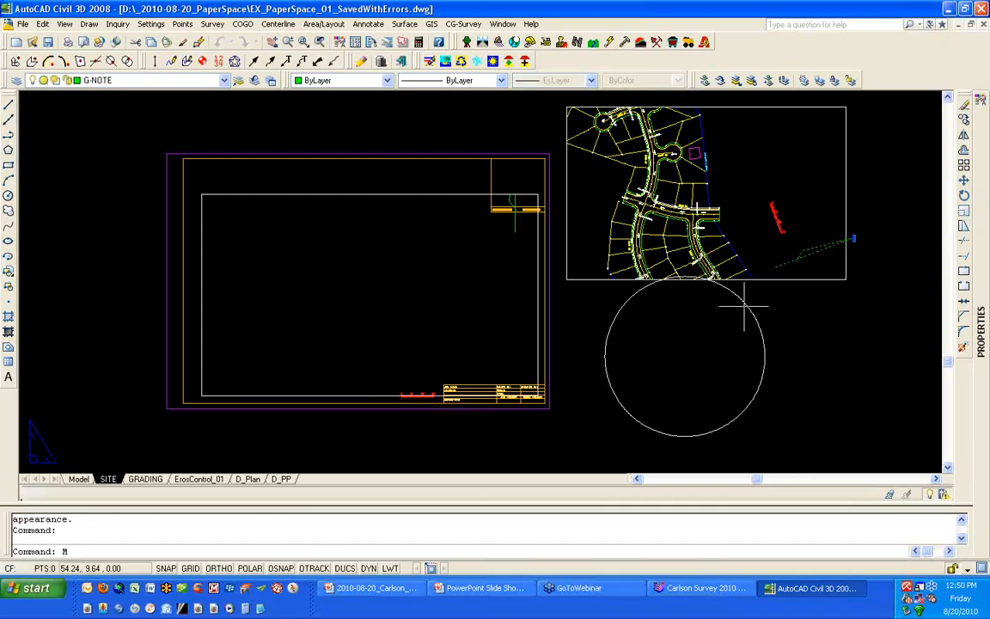
key("Return")
left_click(855, 304)
left_click(464, 241)
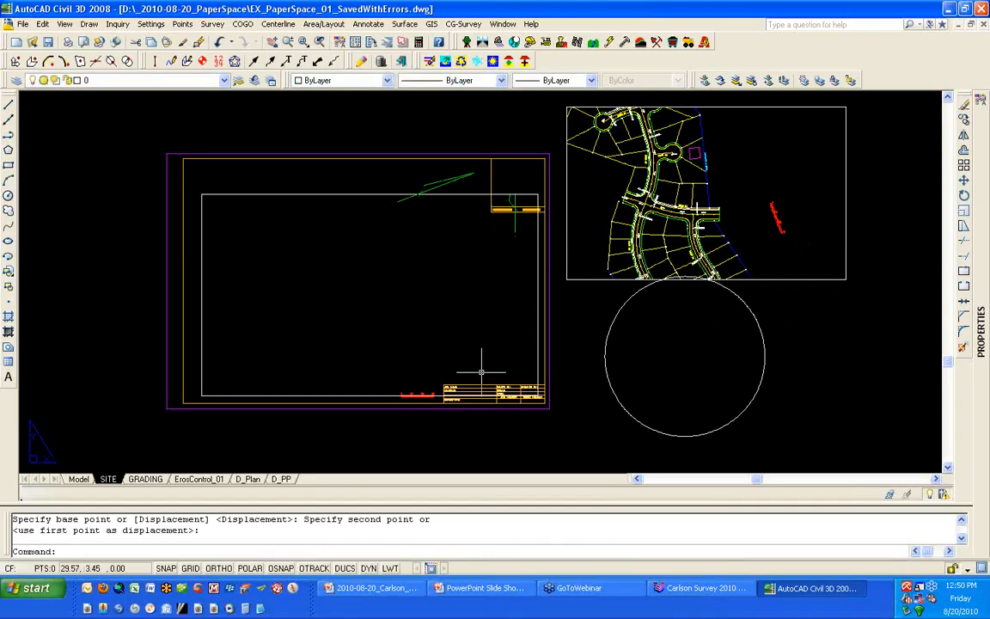
- Enlarge the rectangular viewport by stretching its lower-right corner outward to take in the copied north arrow and the lower lots
left_click(801, 274)
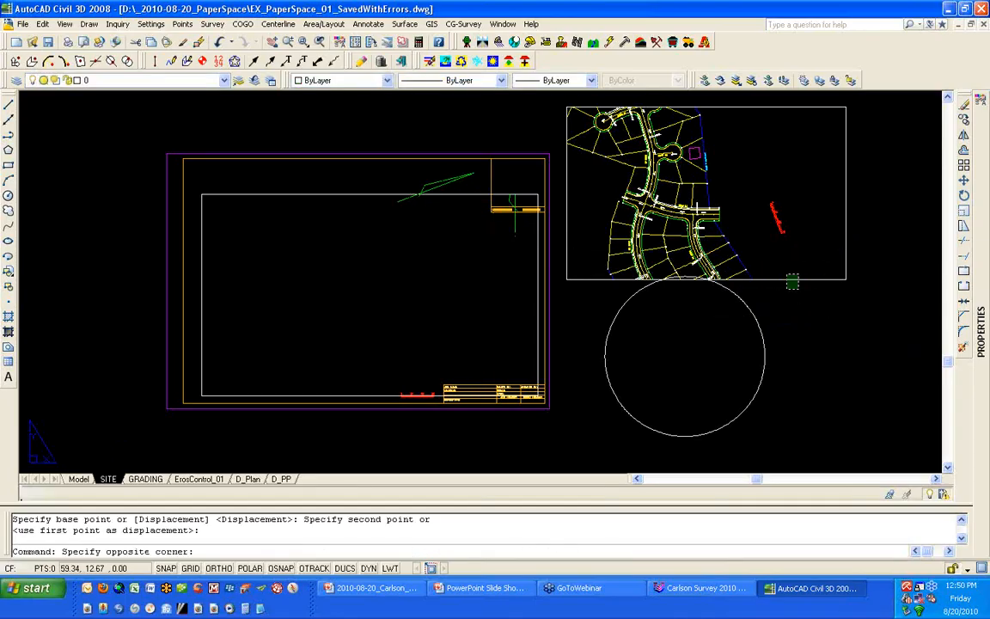
left_click(785, 292)
left_click(846, 279)
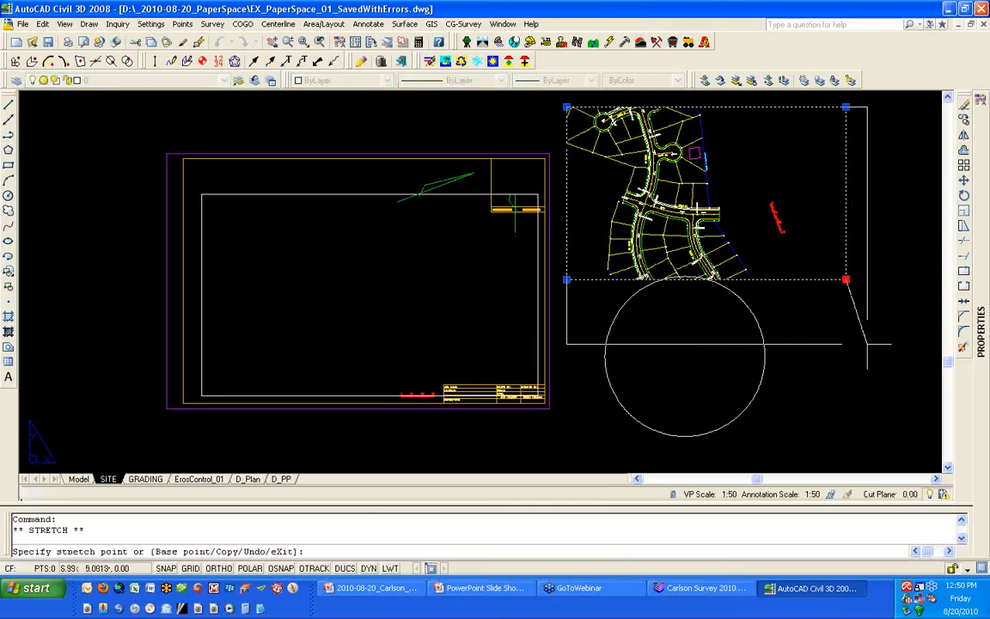
left_click(867, 344)
left_click(868, 344)
left_click(885, 334)
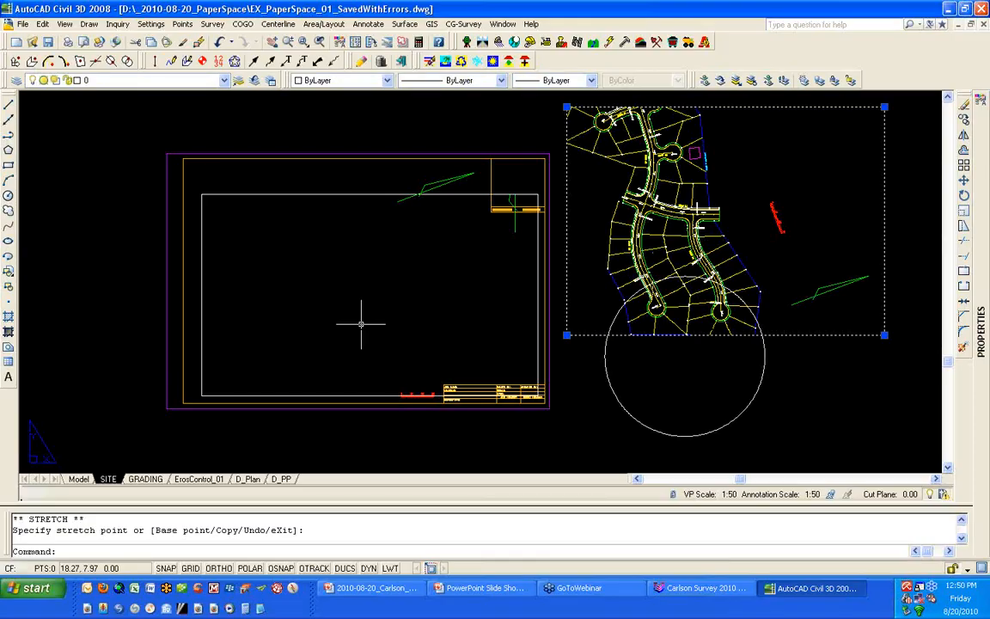
- Inspect the remaining north arrow in model space, and switch to the PowerPoint slide show
left_click(81, 480)
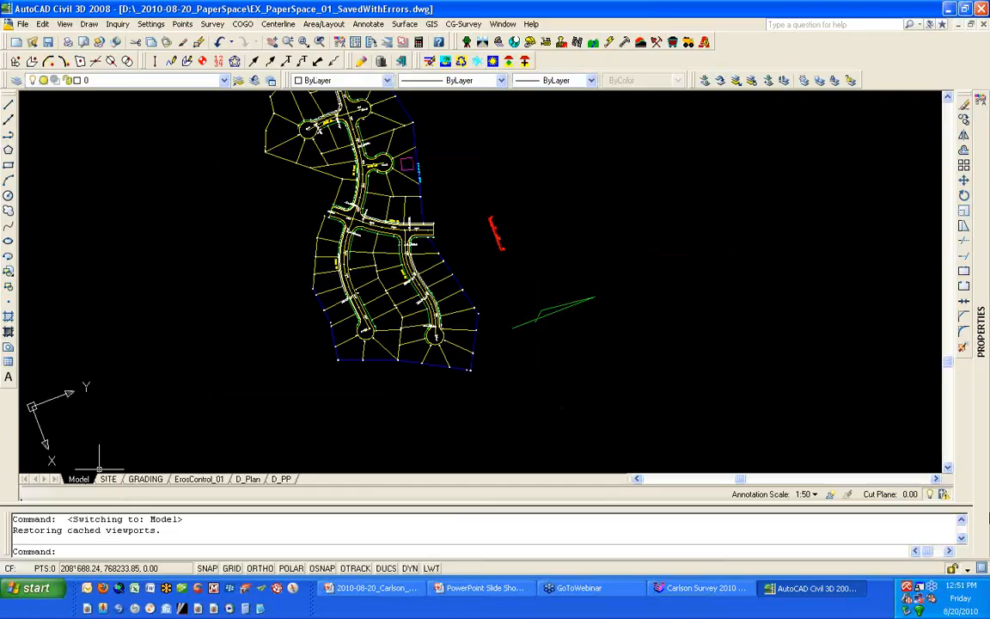
mouse_move(969, 124)
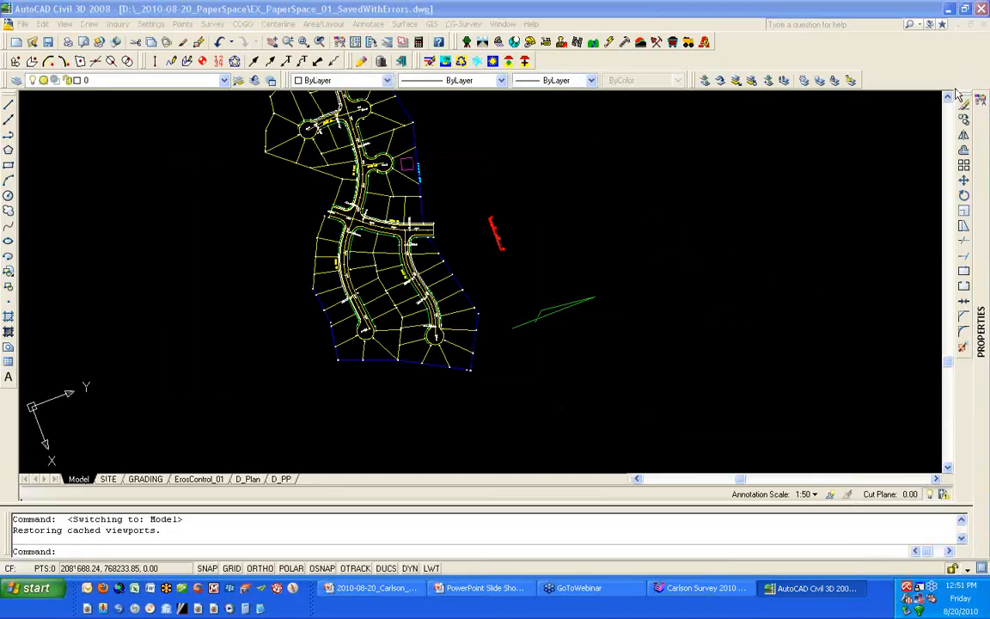
left_click(478, 589)
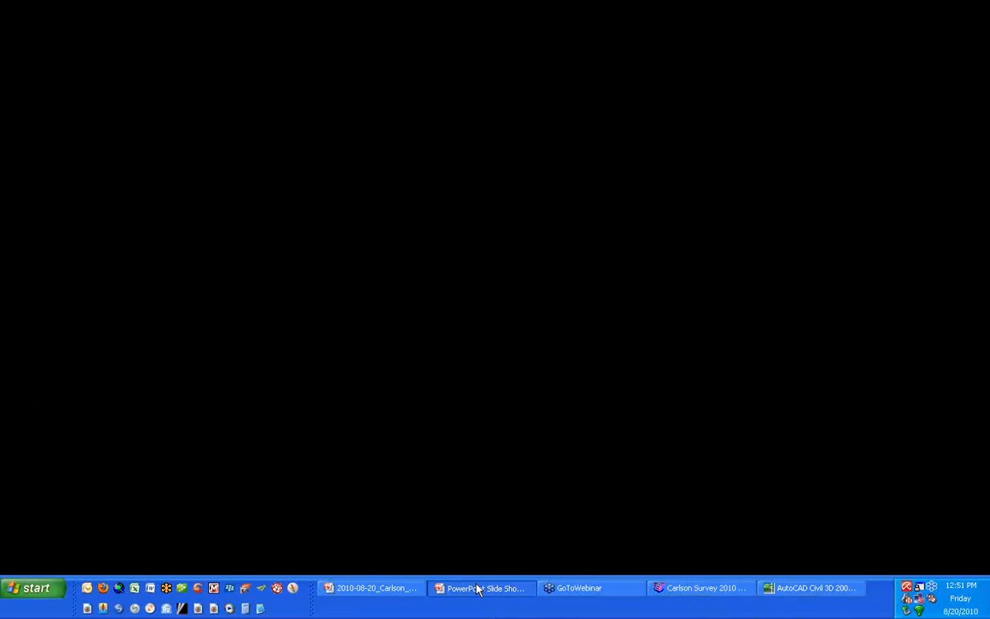